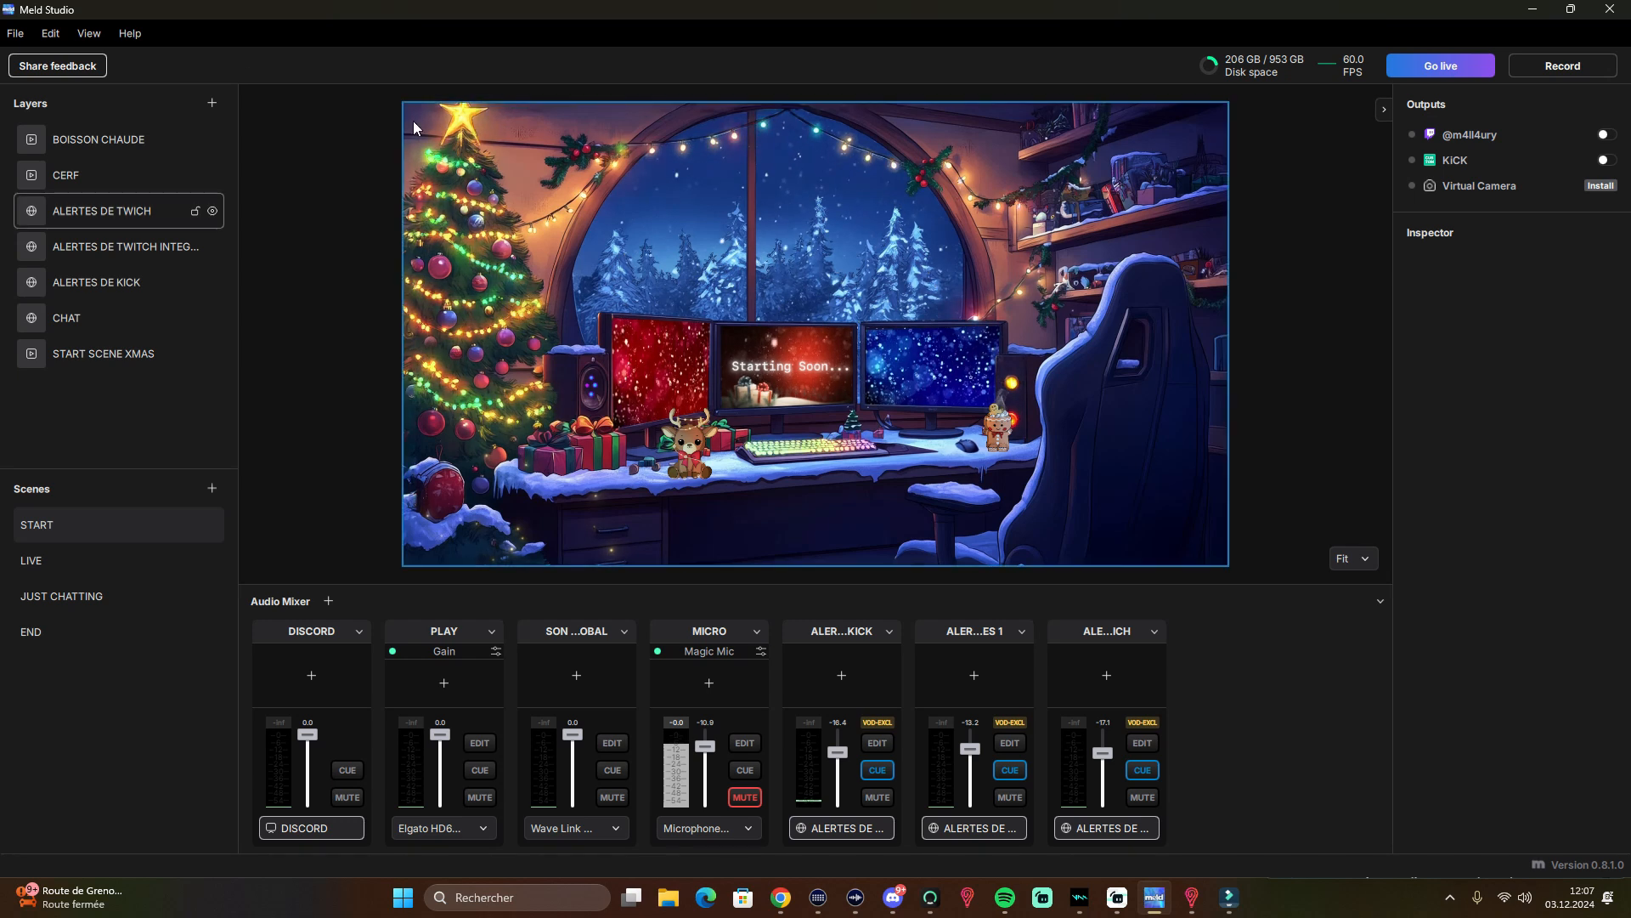
# - Add two custom-destination stream outputs in the stream settings of the preferences
pyautogui.click(16, 35)
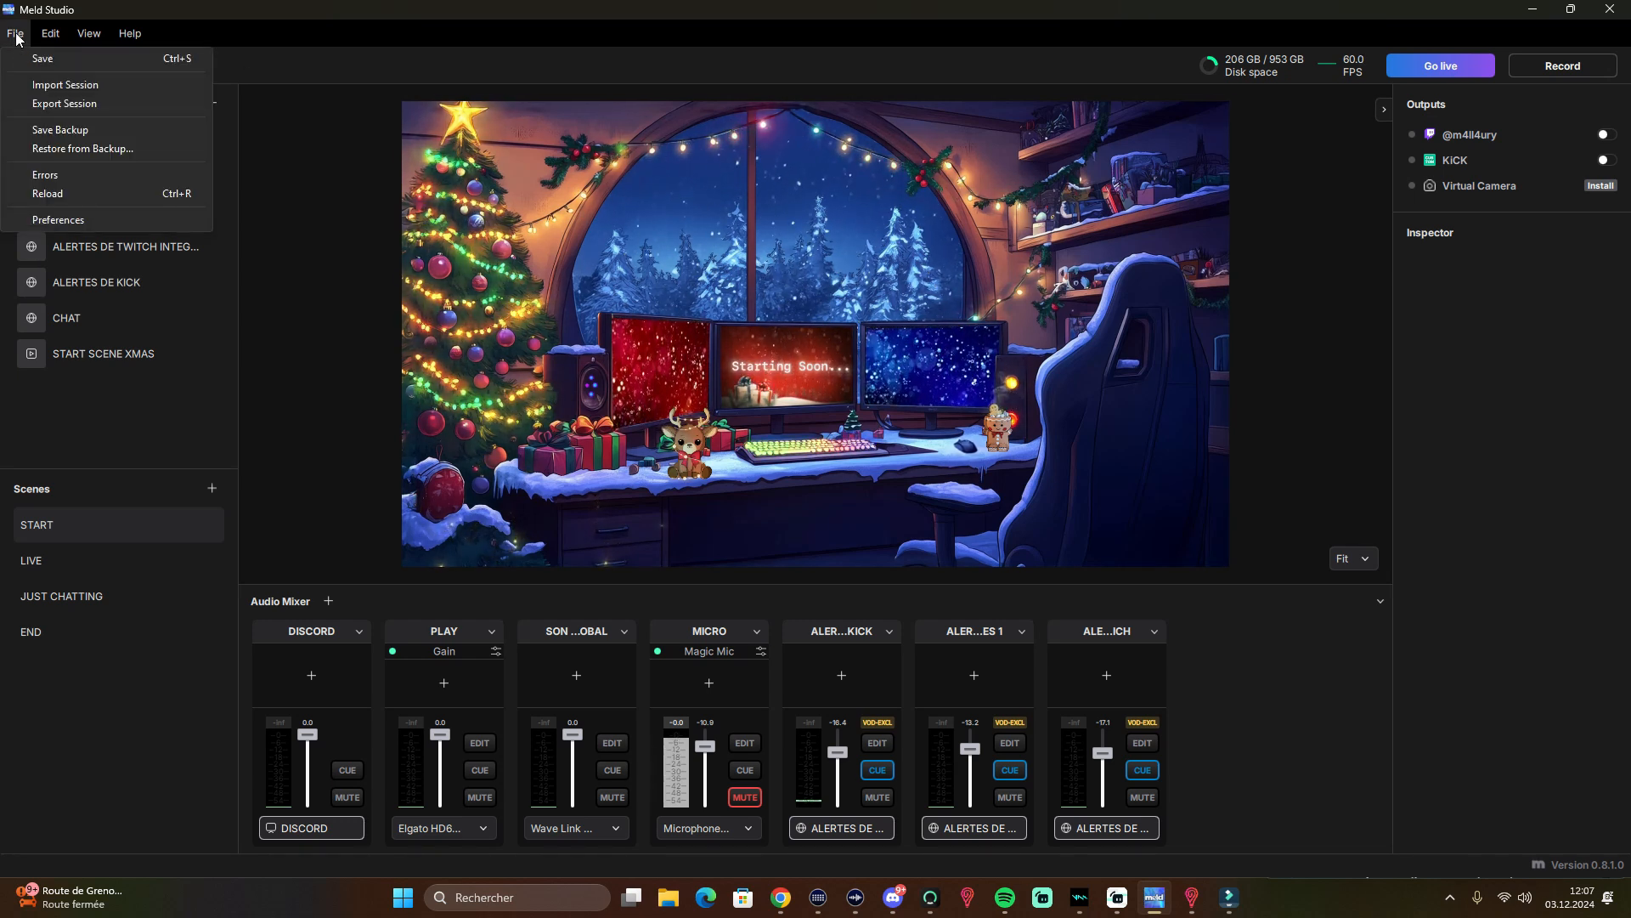
pyautogui.click(64, 221)
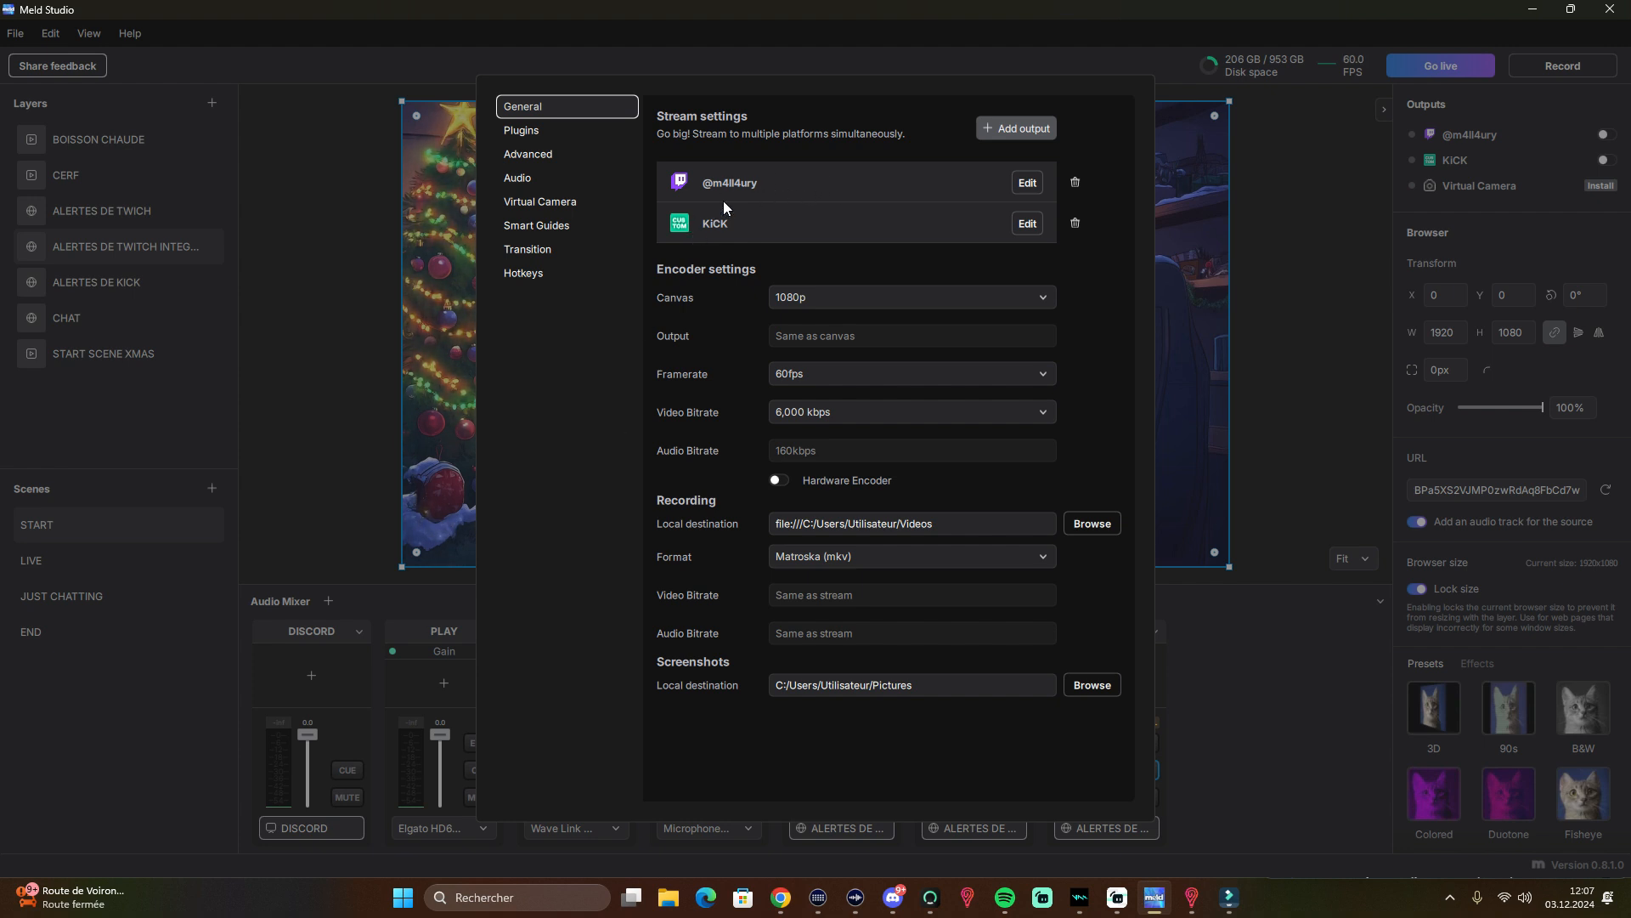
pyautogui.click(1001, 129)
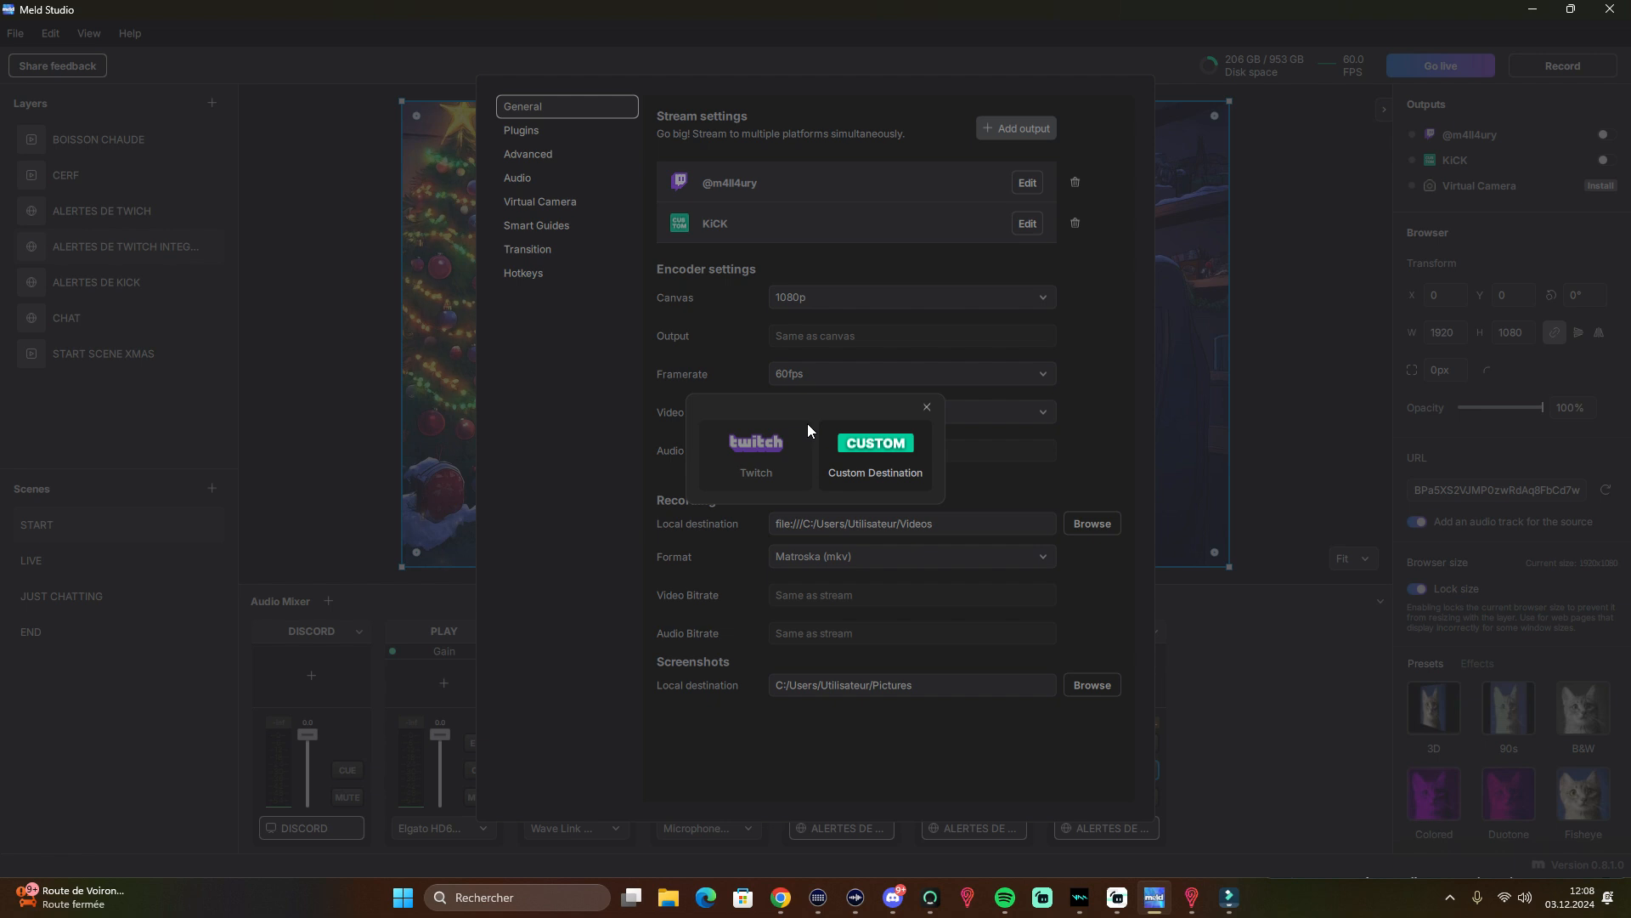
pyautogui.click(871, 439)
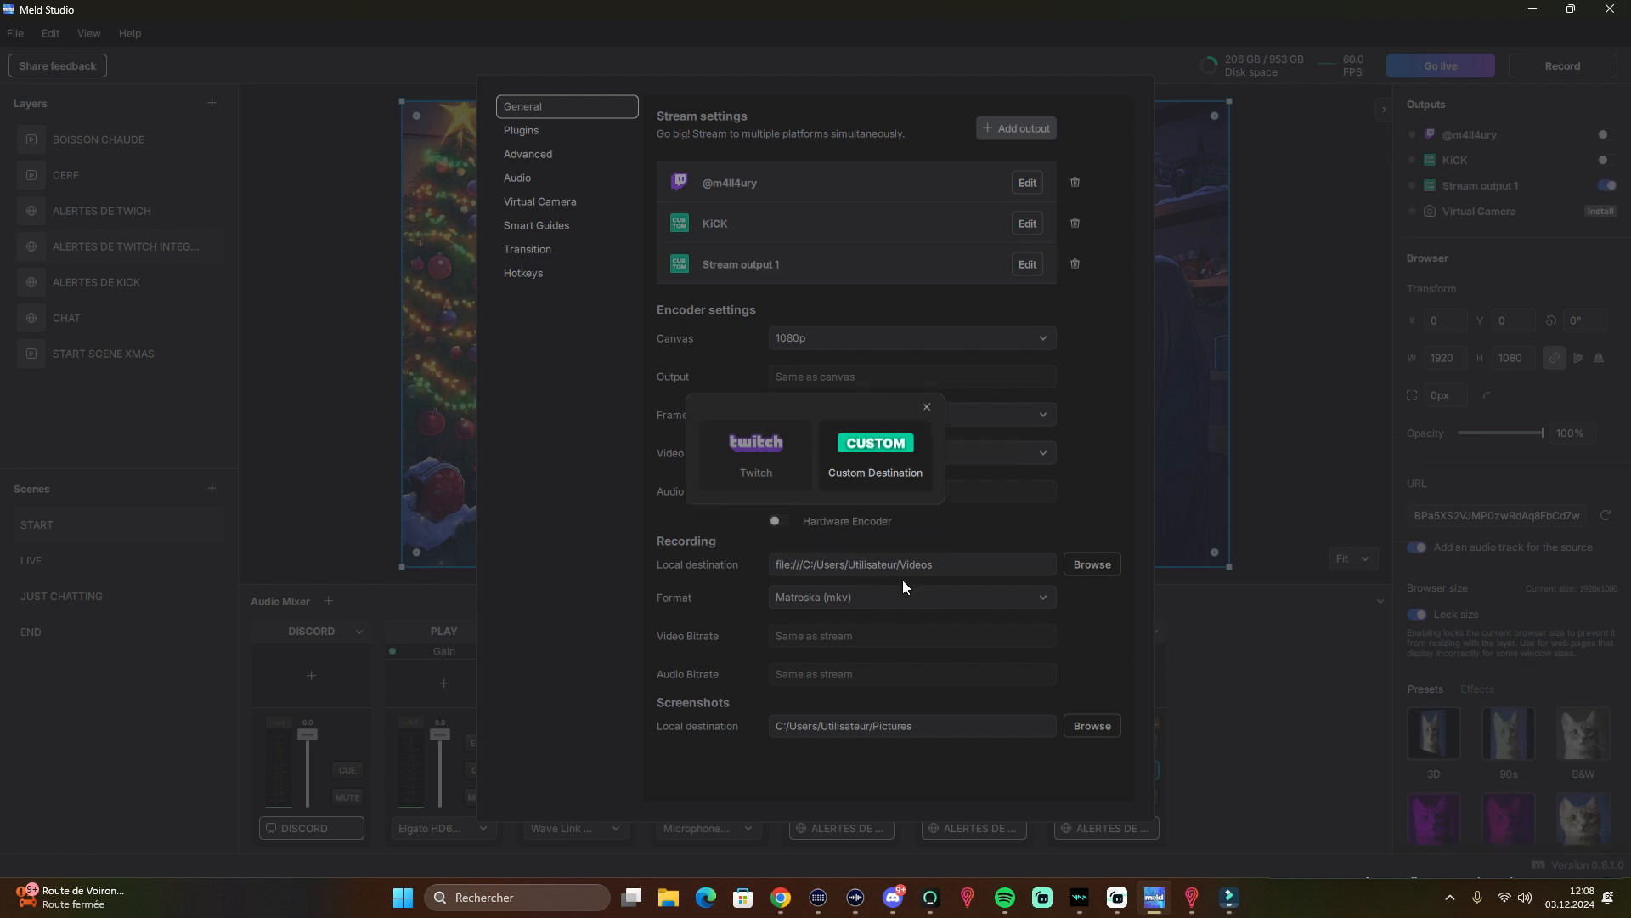
pyautogui.click(886, 461)
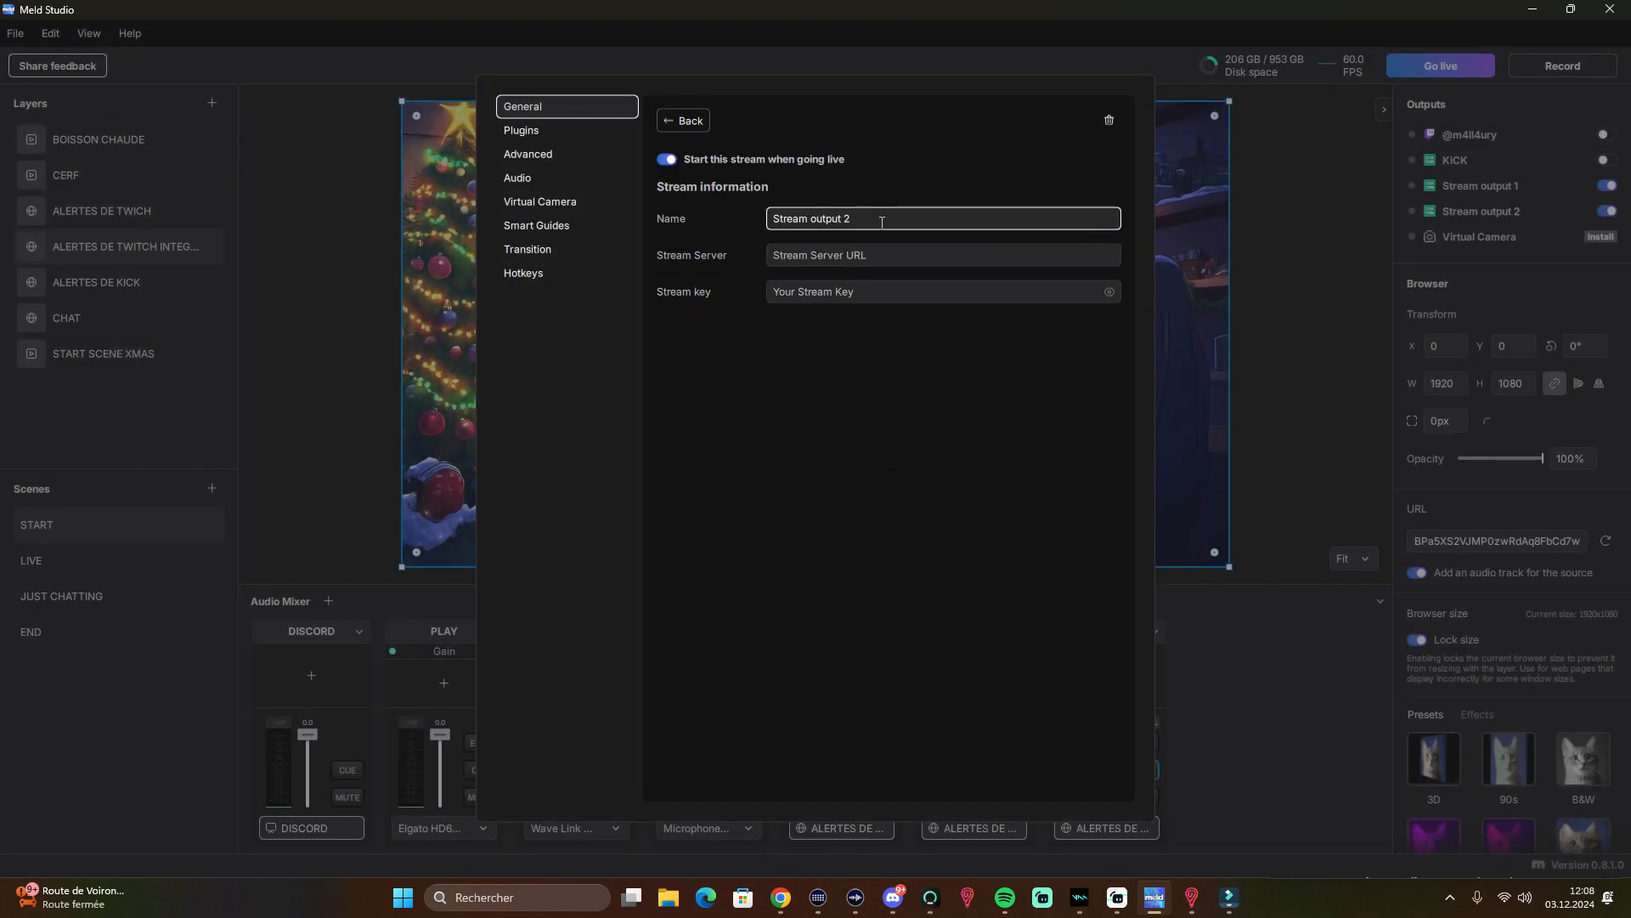
# - Turn off starting Stream output 2 when going live and go to its empty stream key field
pyautogui.moveTo(881, 222); pyautogui.dragTo(757, 219)
pyautogui.click(668, 161)
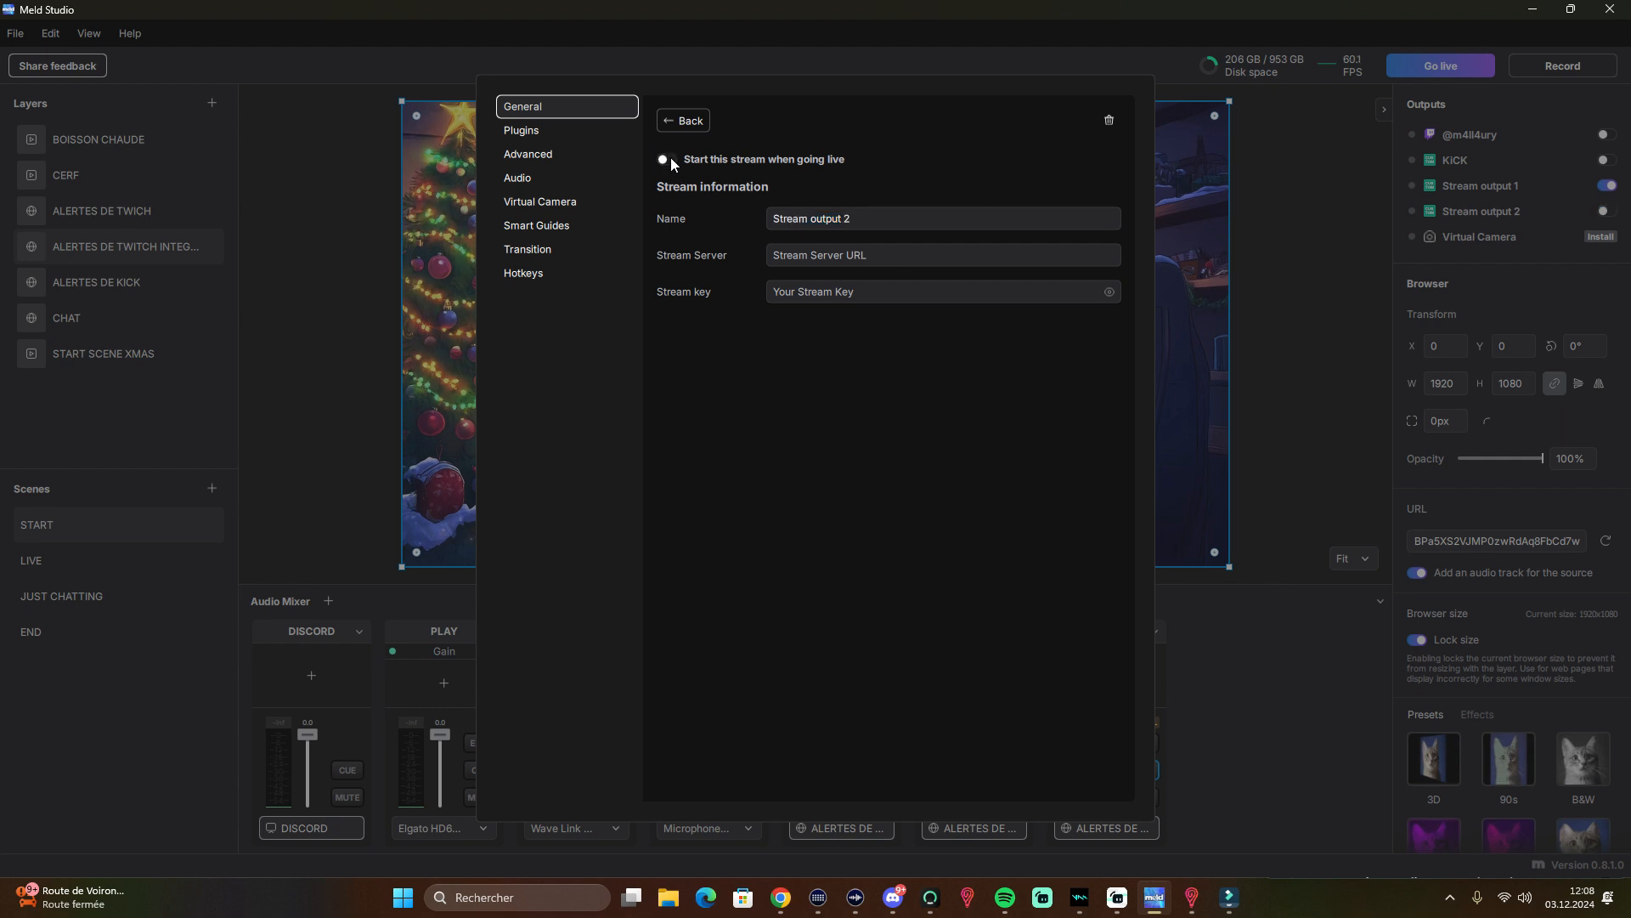
pyautogui.click(877, 290)
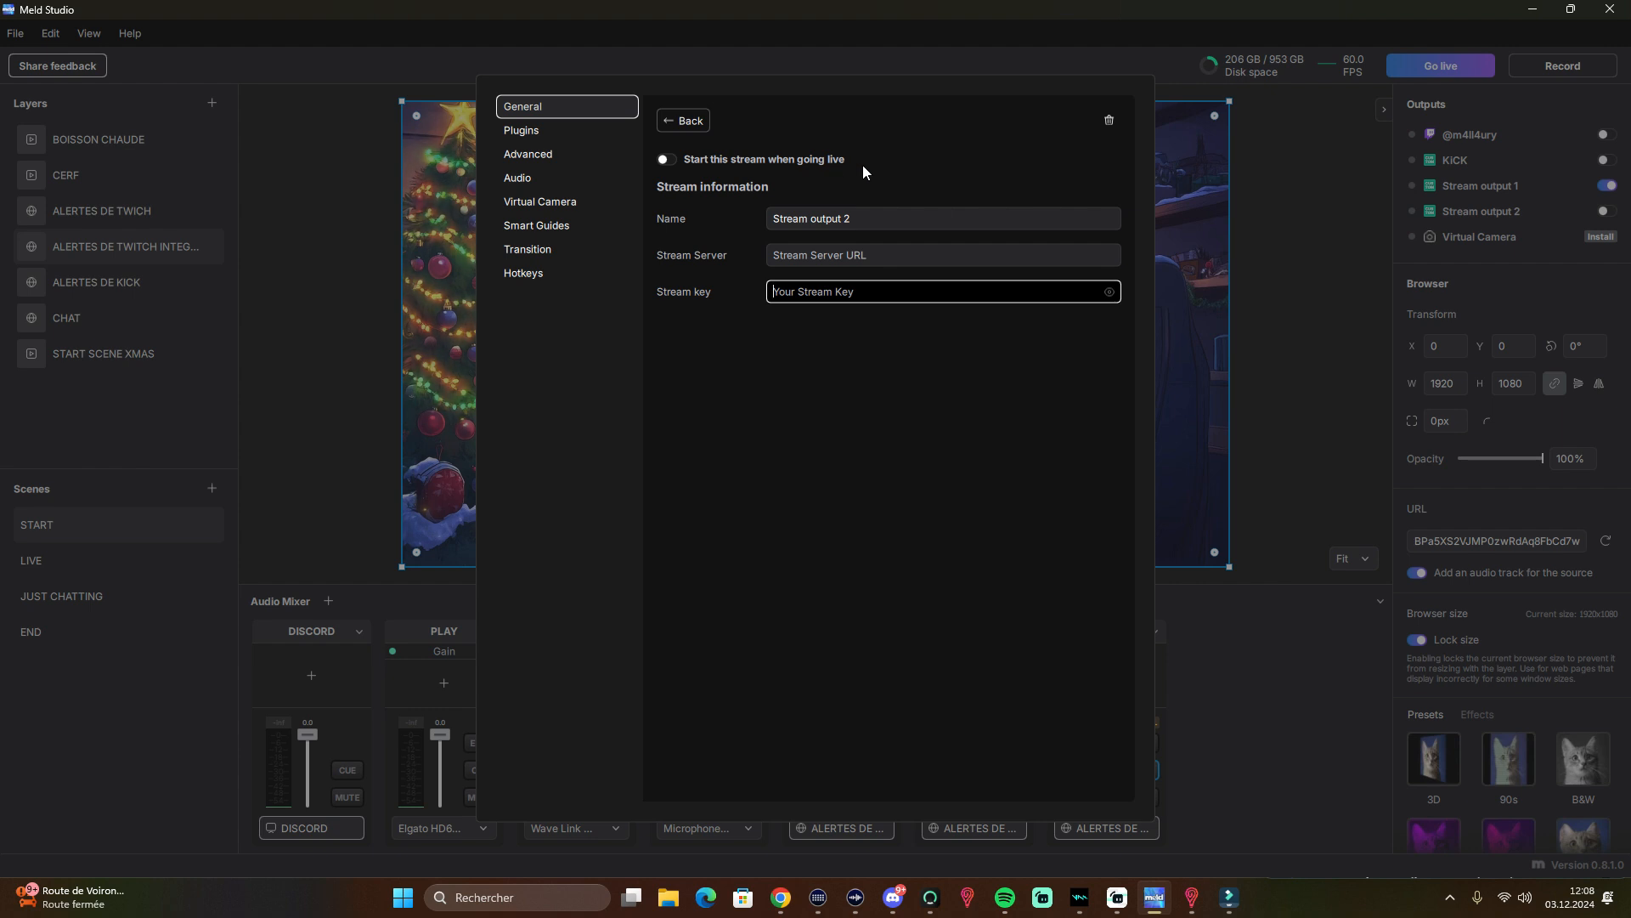
# - Return to the stream settings and delete the custom outputs Stream output 2 and Stream output 1
pyautogui.click(678, 123)
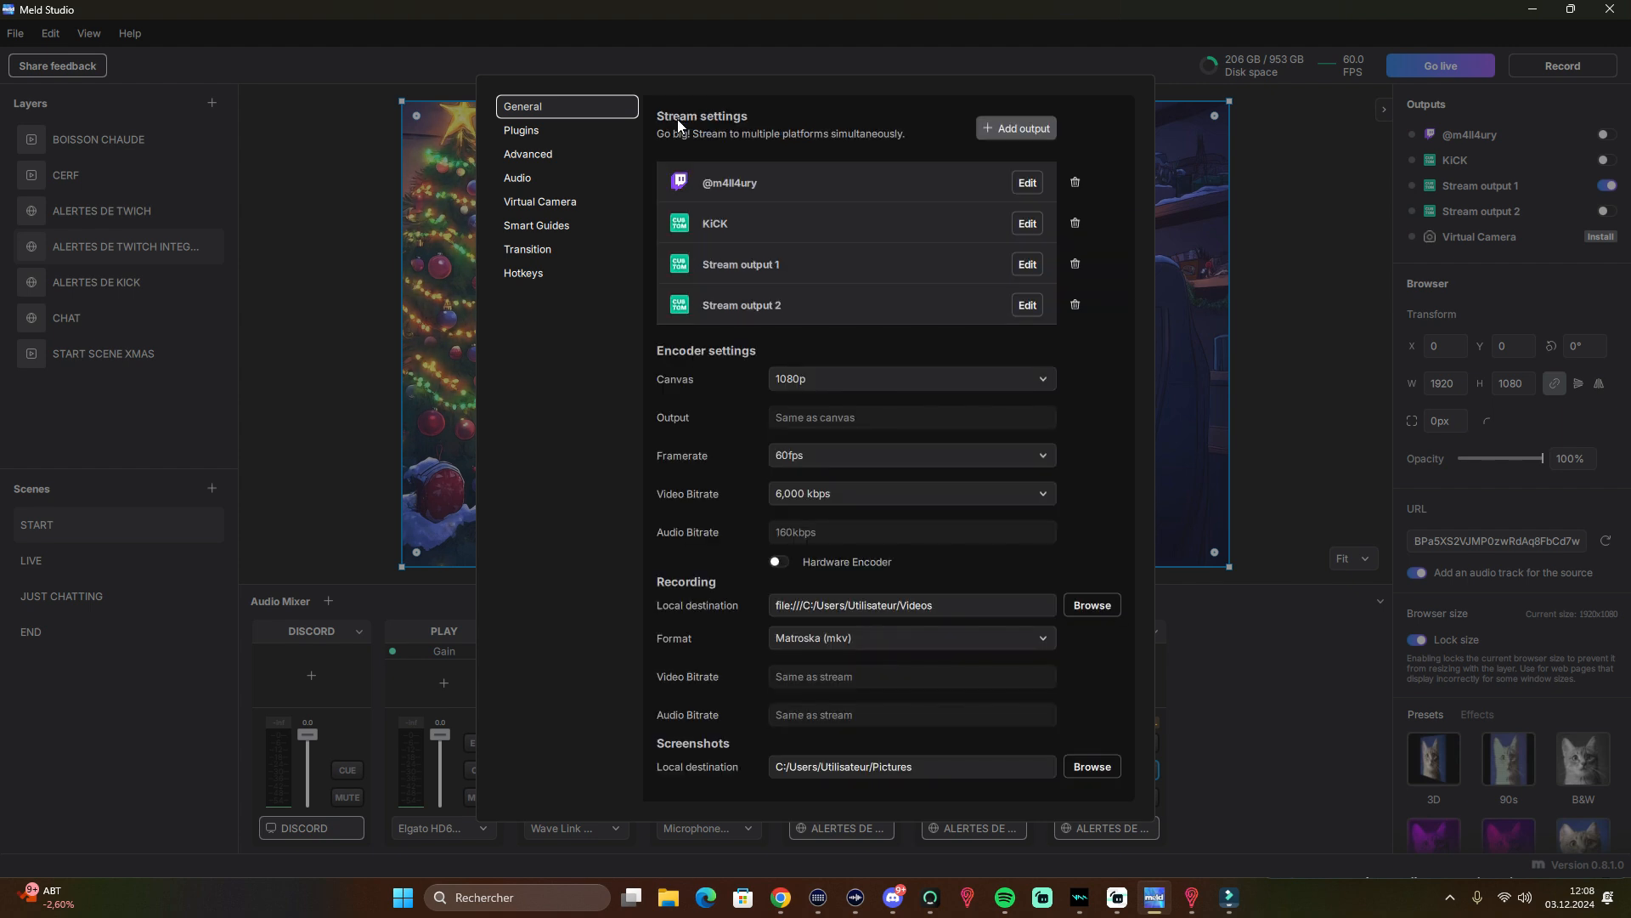
pyautogui.click(1075, 304)
pyautogui.click(1082, 263)
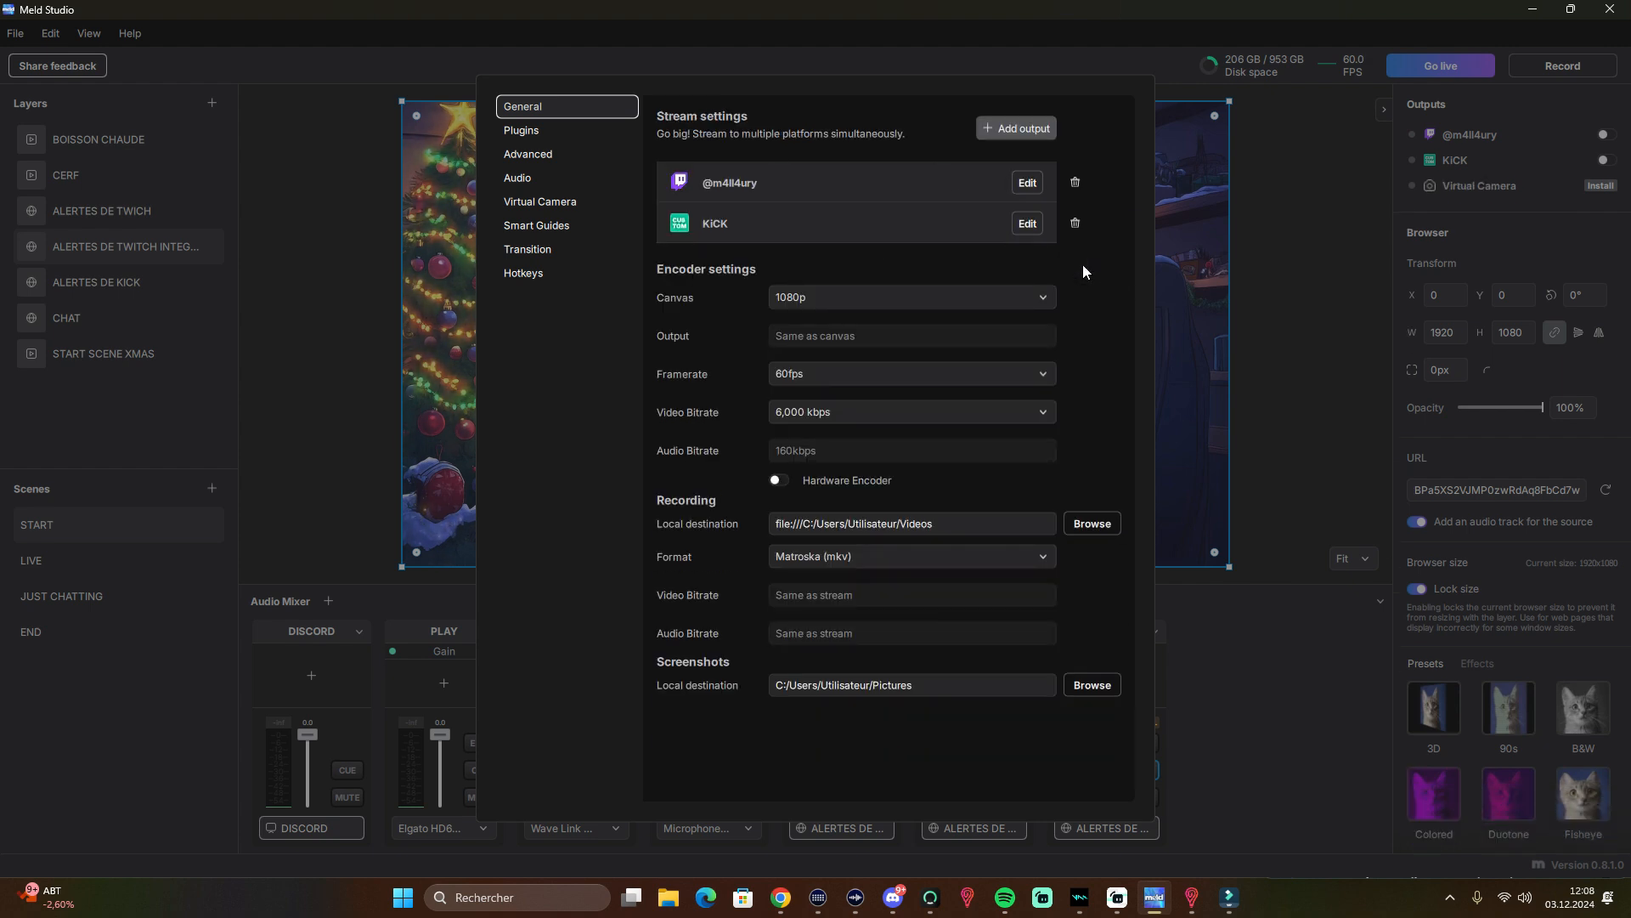
# - Close the preferences and toggle the Twitch output on and off again
pyautogui.click(1321, 192)
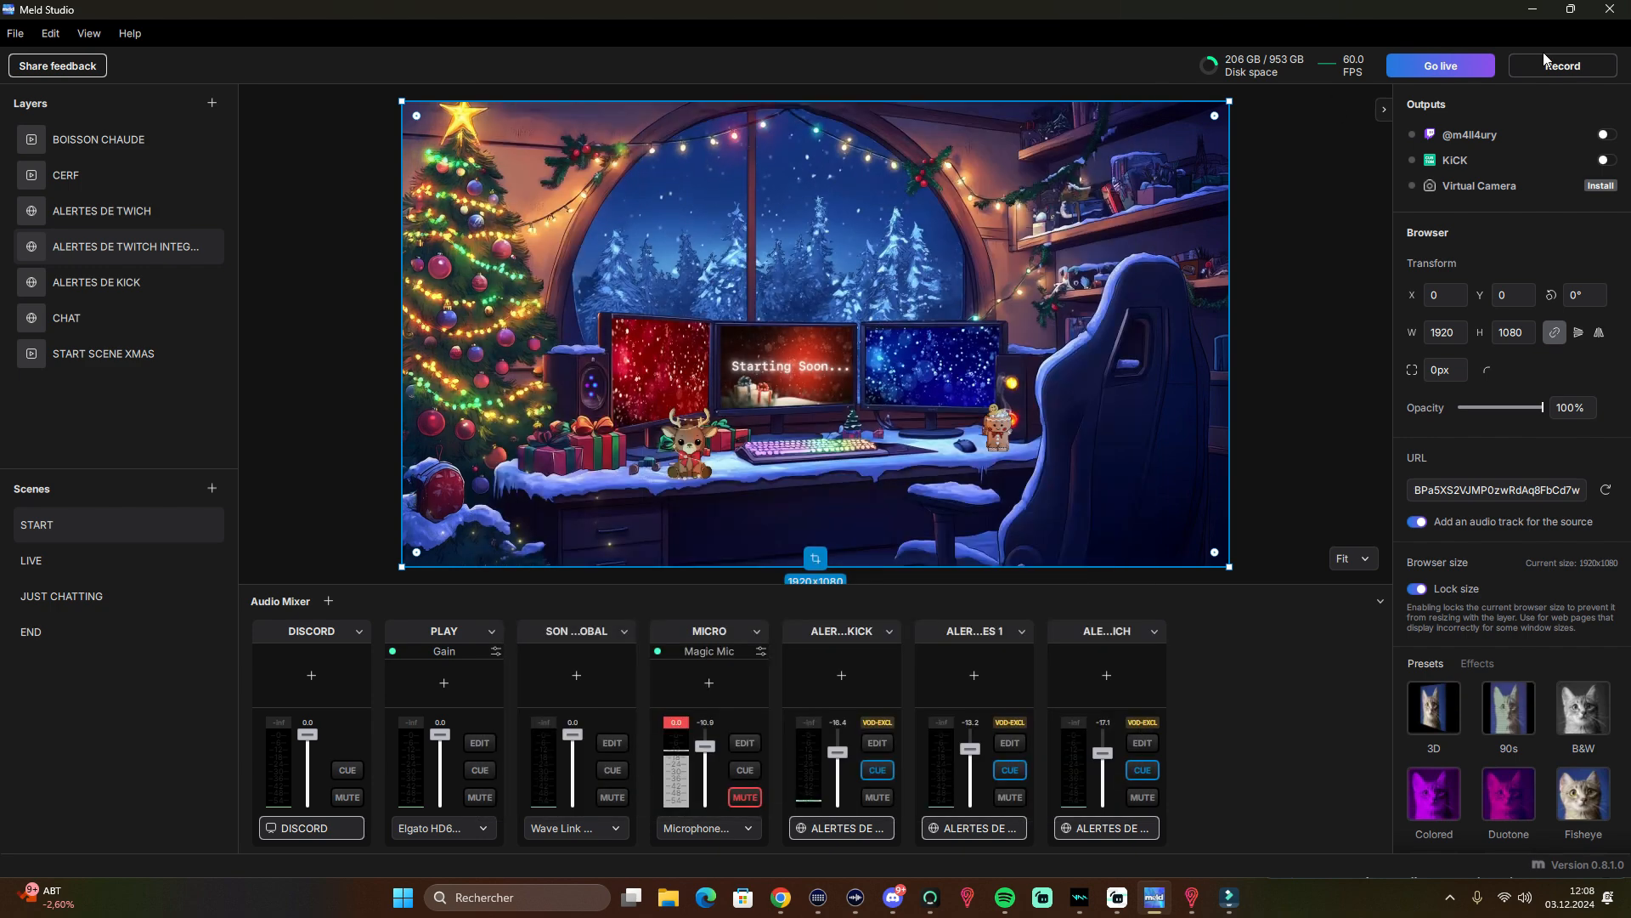
pyautogui.click(1606, 135)
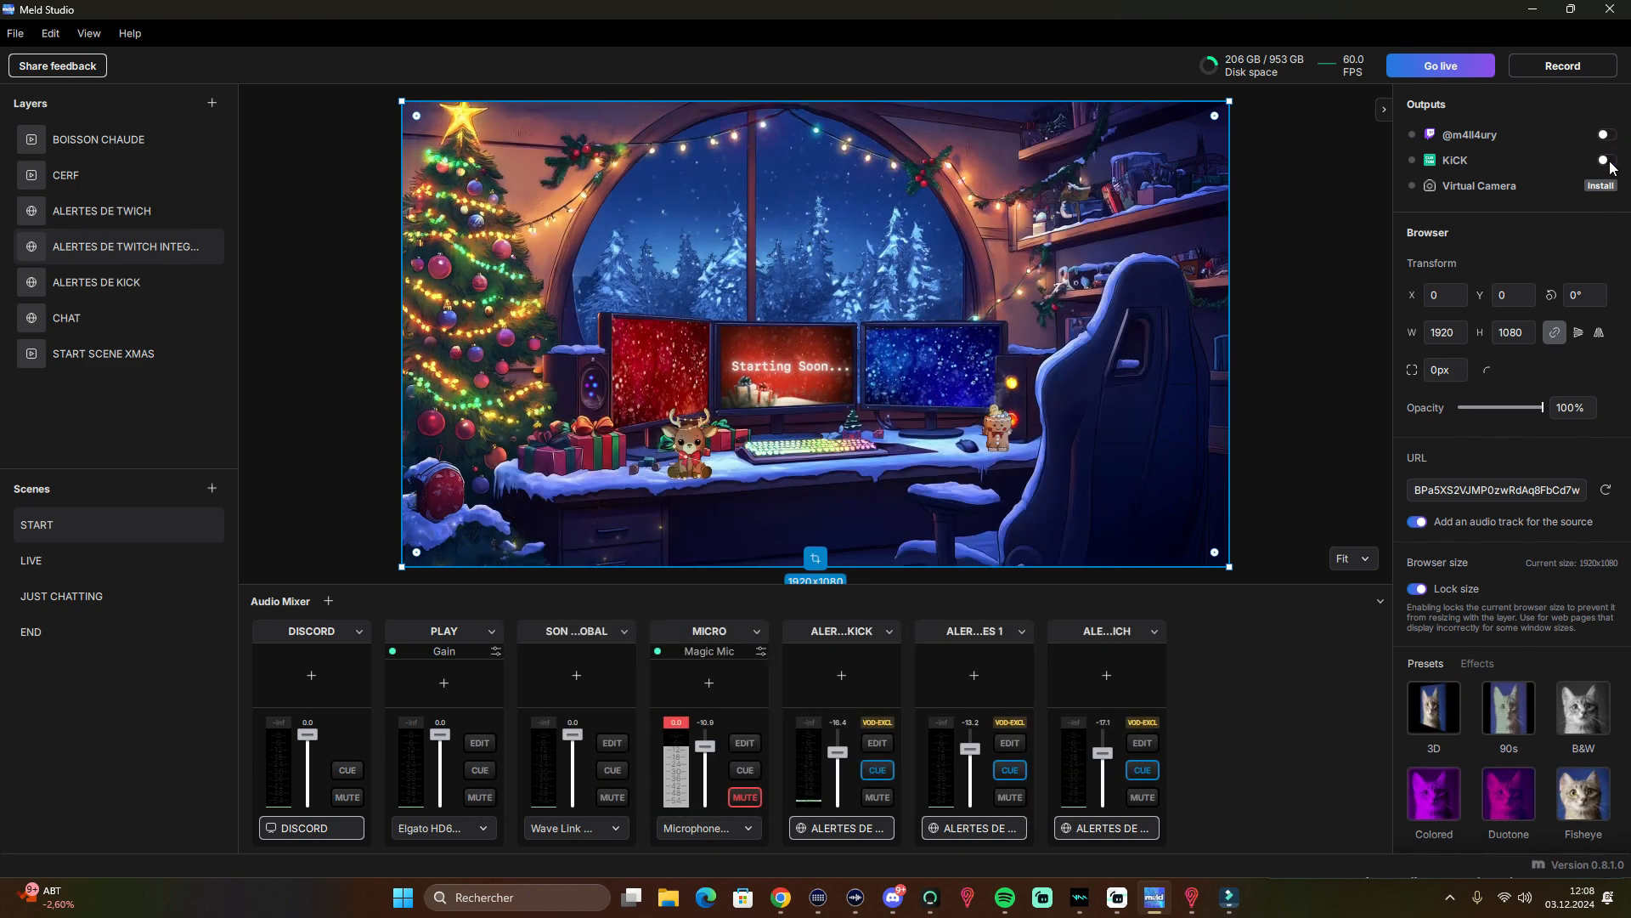
pyautogui.click(1605, 135)
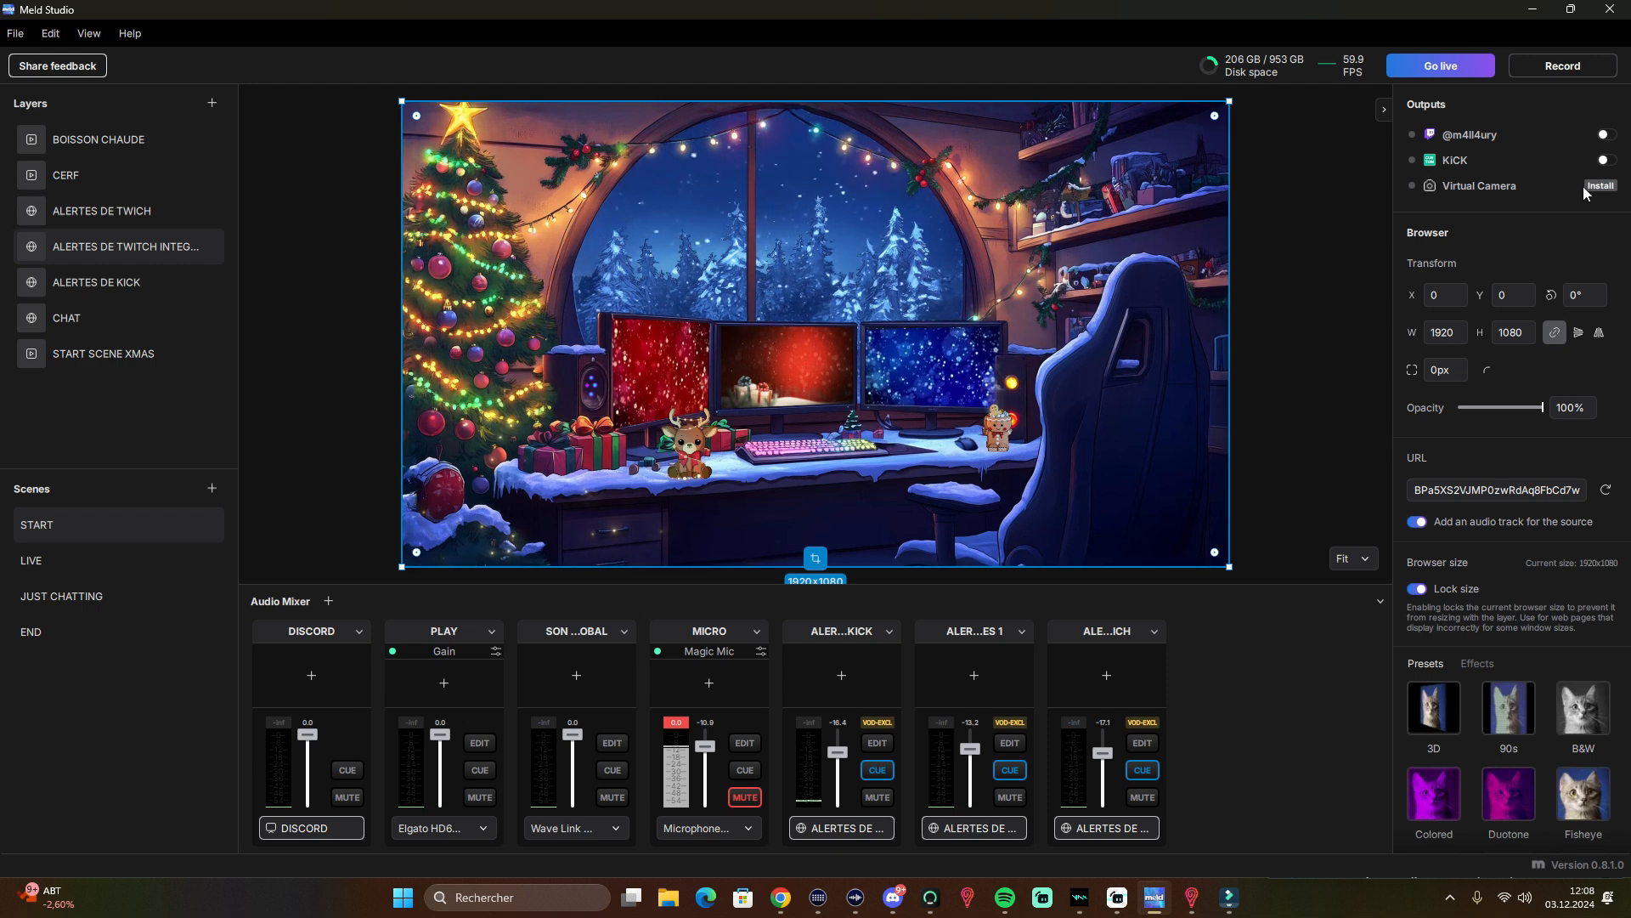
# - Reopen the preferences and examine the canvas resolution and framerate choices in the encoder settings
pyautogui.click(15, 33)
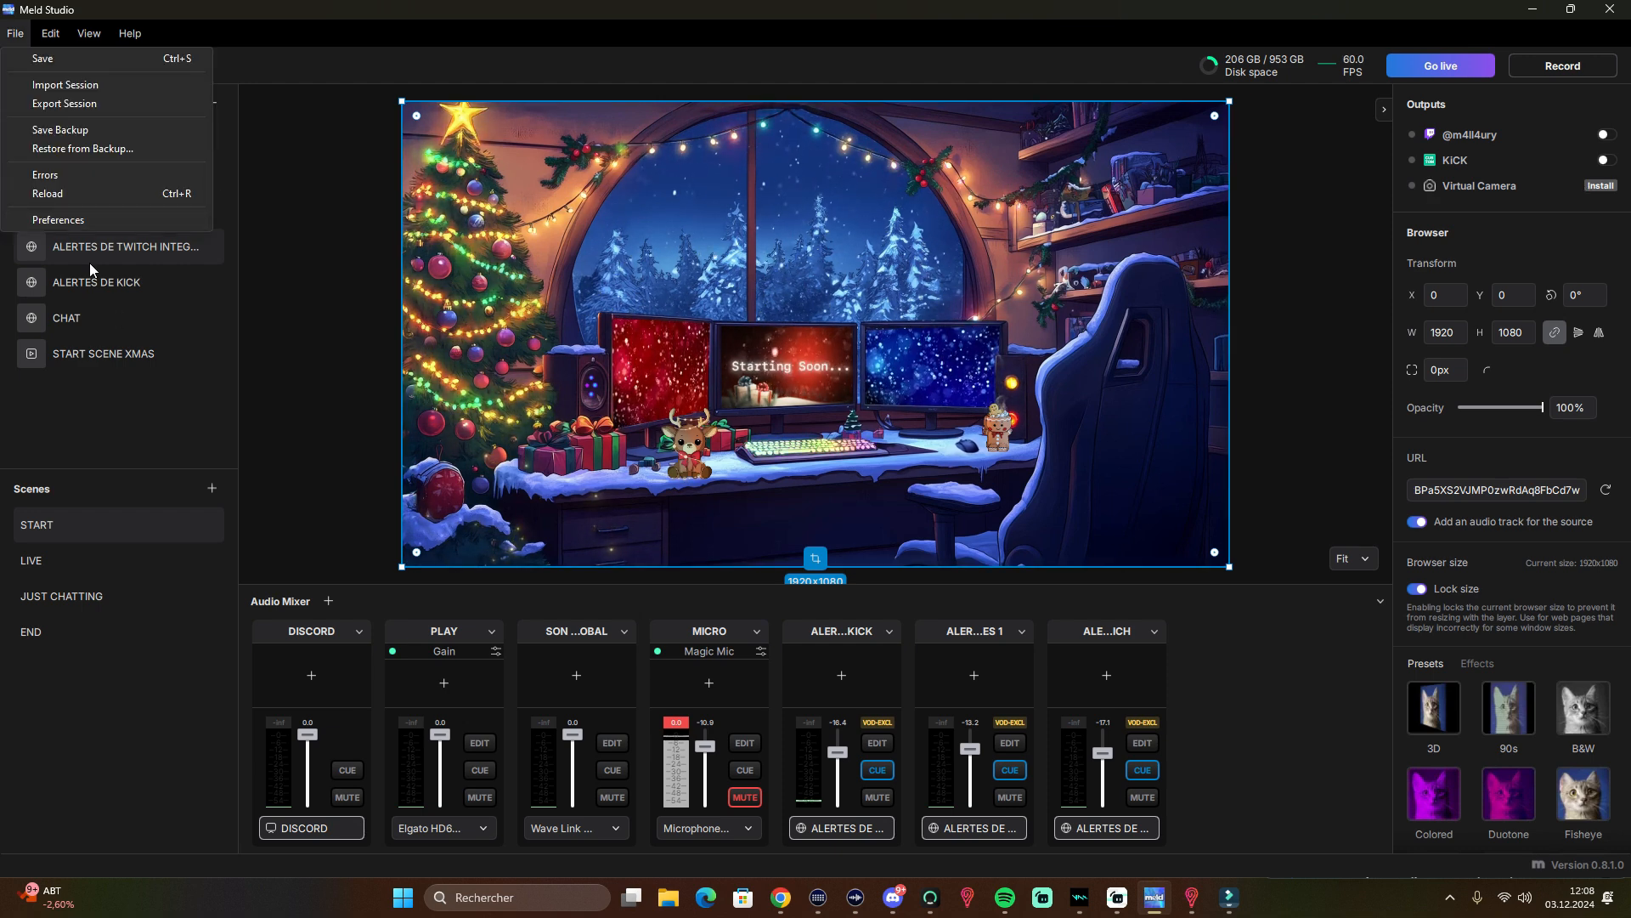
pyautogui.click(71, 220)
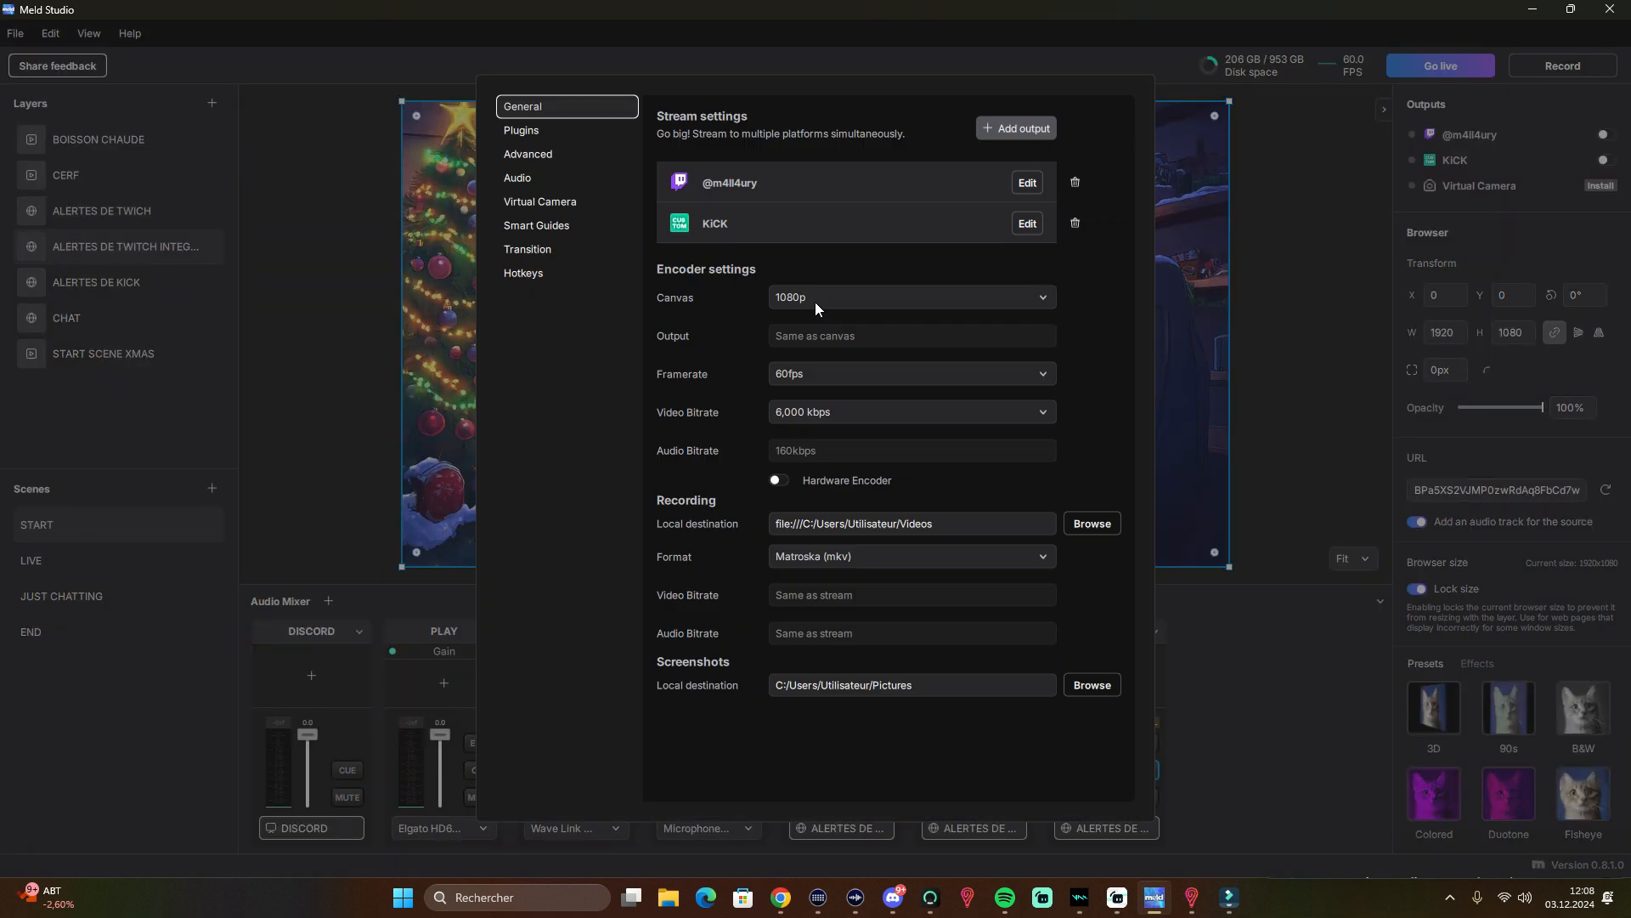
pyautogui.click(894, 299)
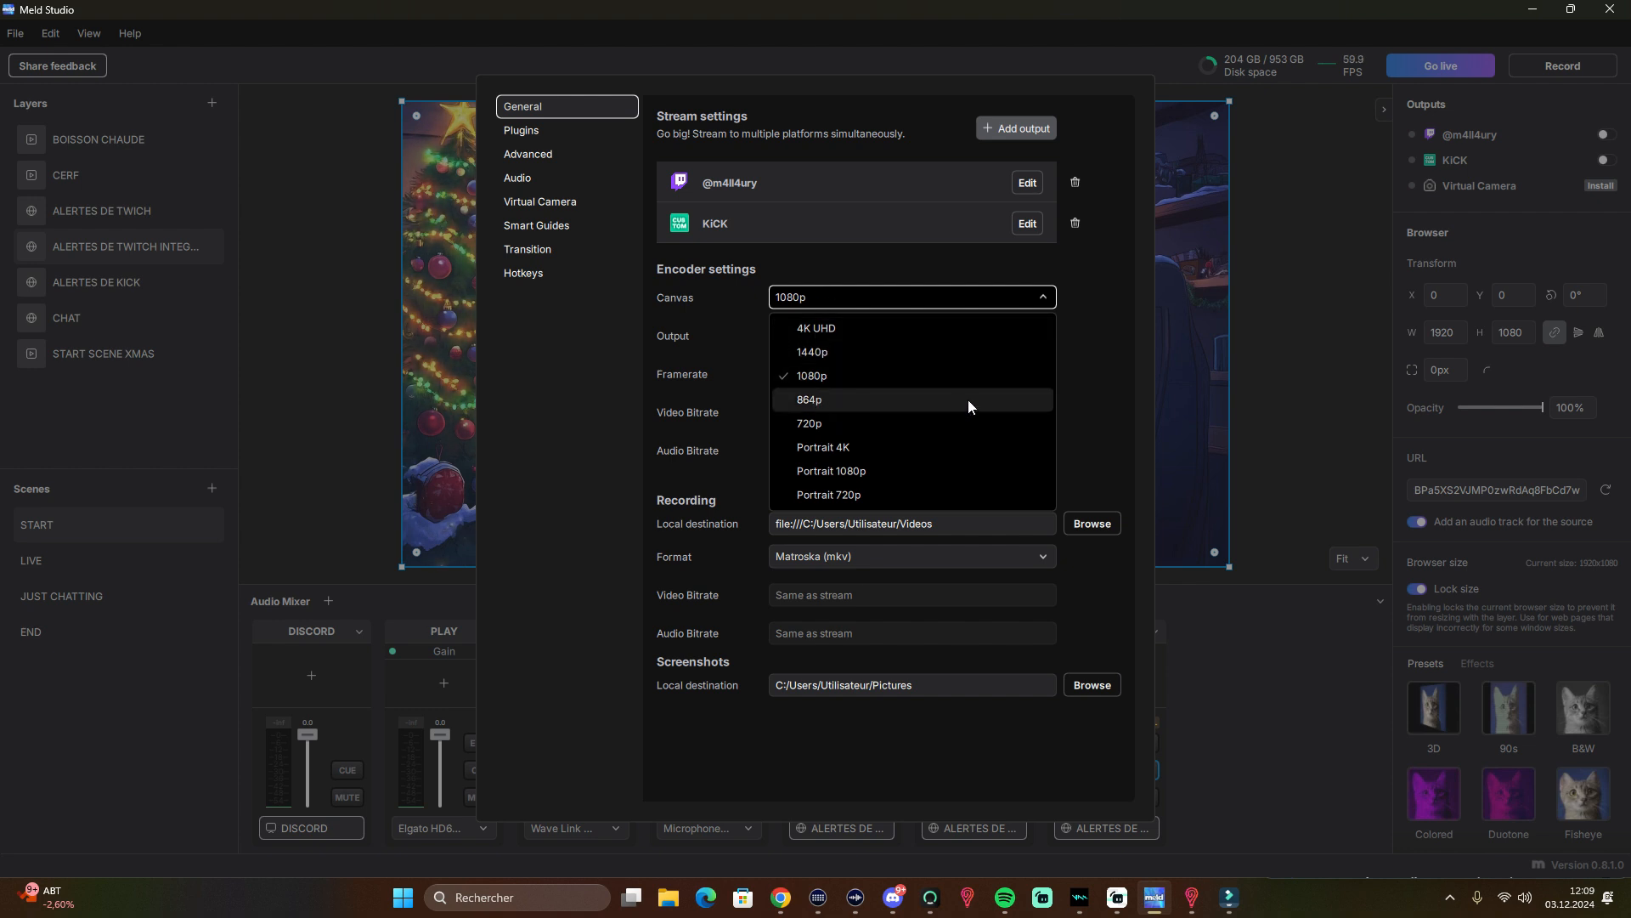
pyautogui.click(753, 331)
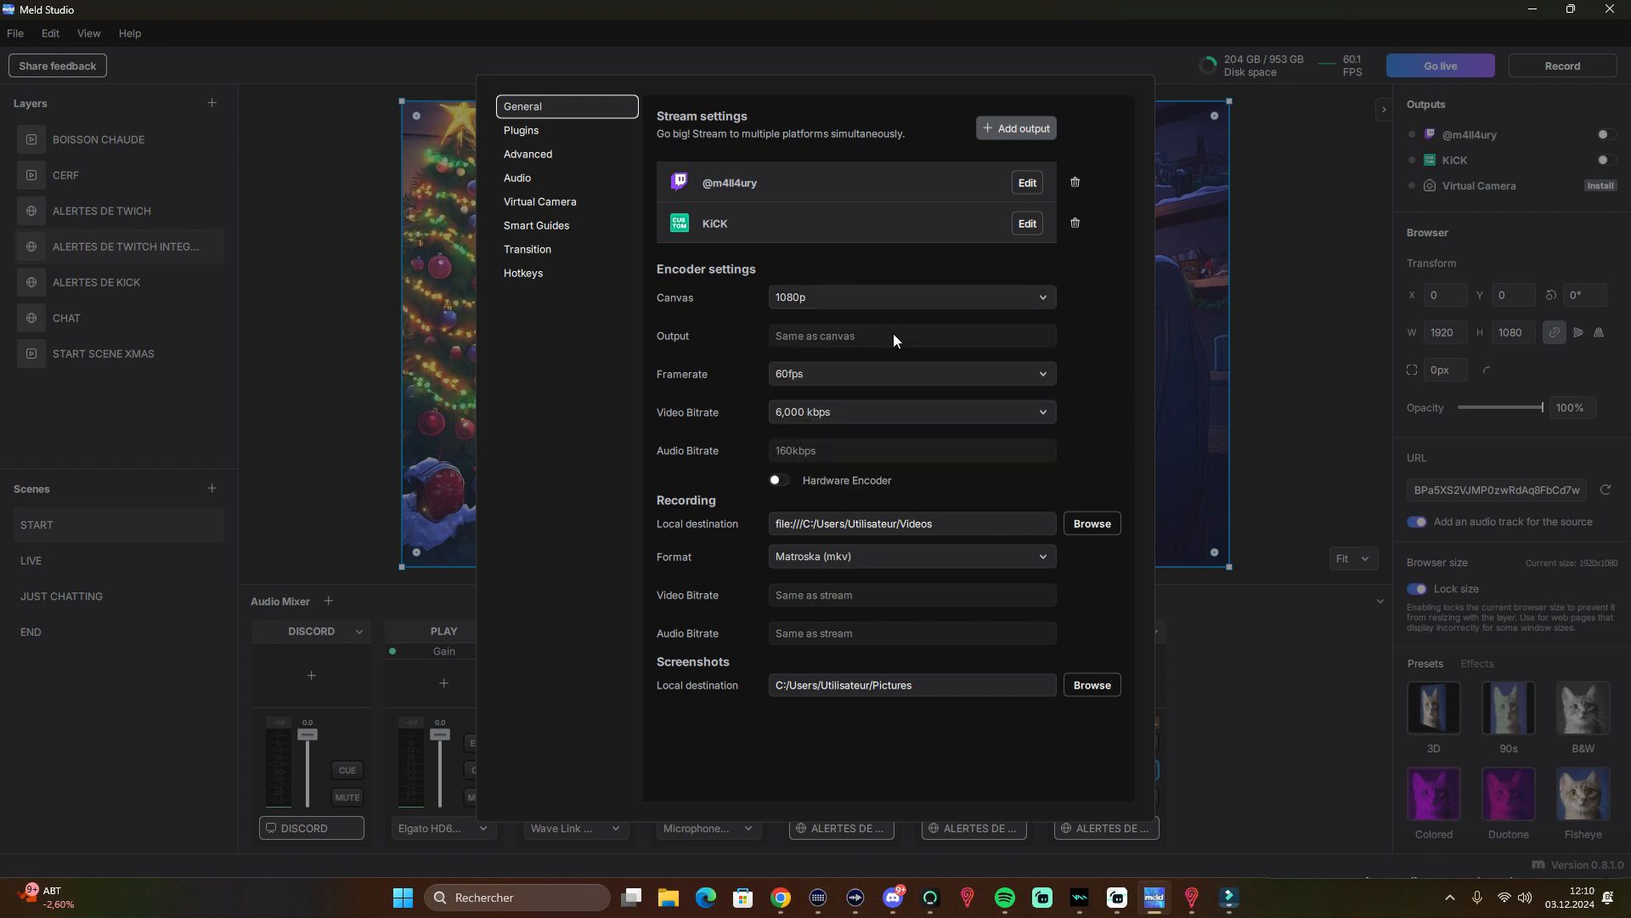
pyautogui.click(793, 377)
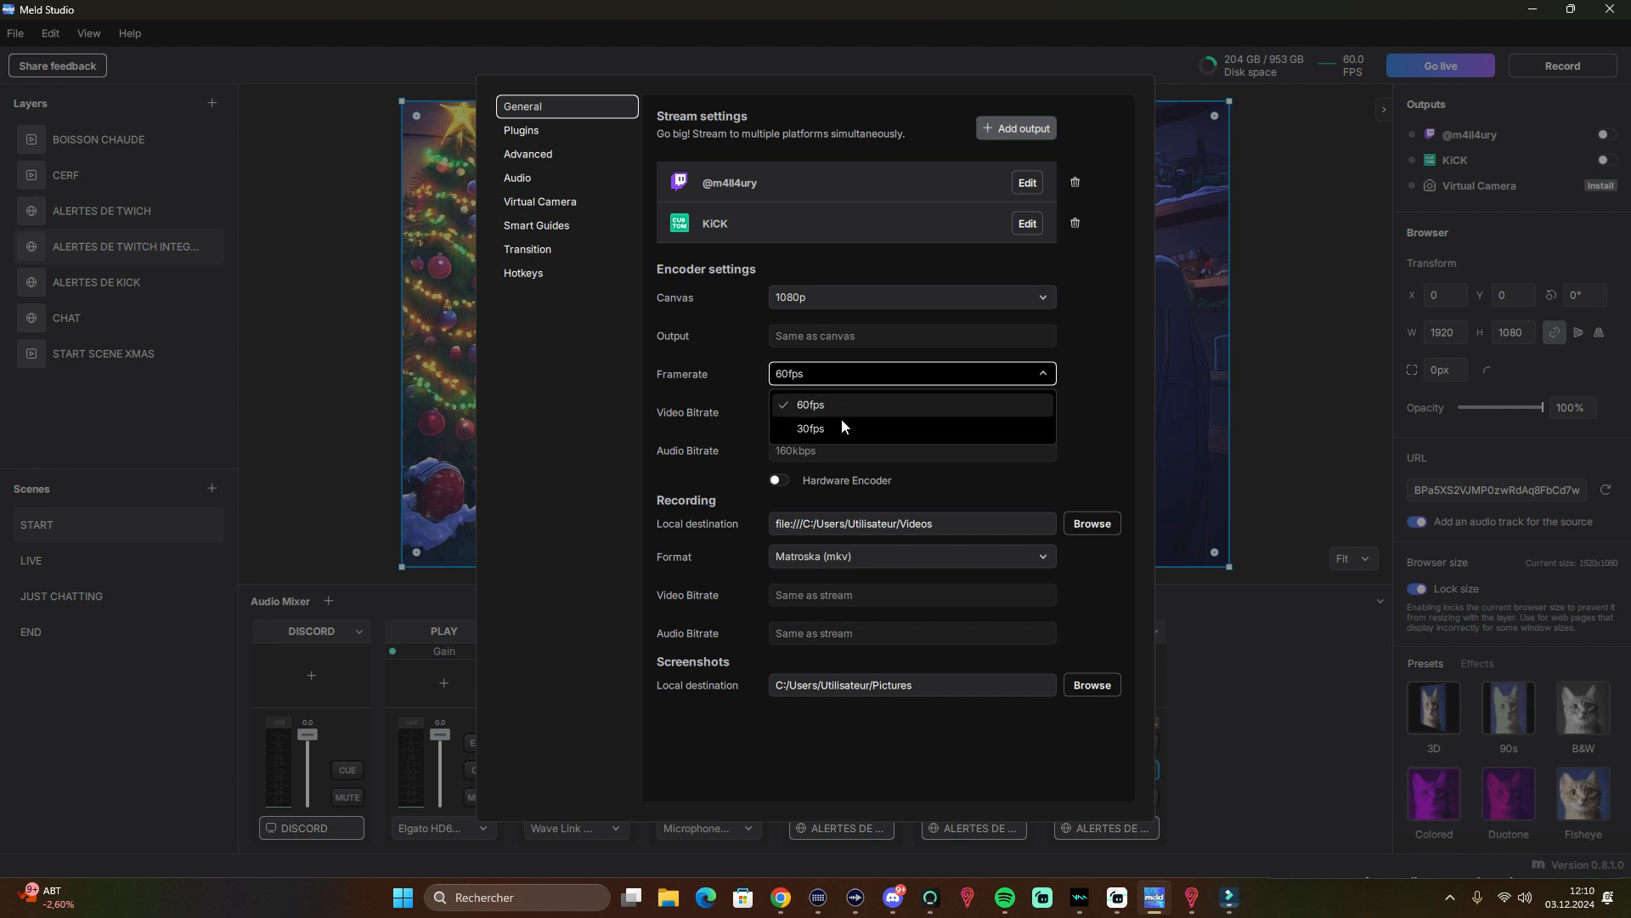
pyautogui.click(841, 373)
pyautogui.click(823, 374)
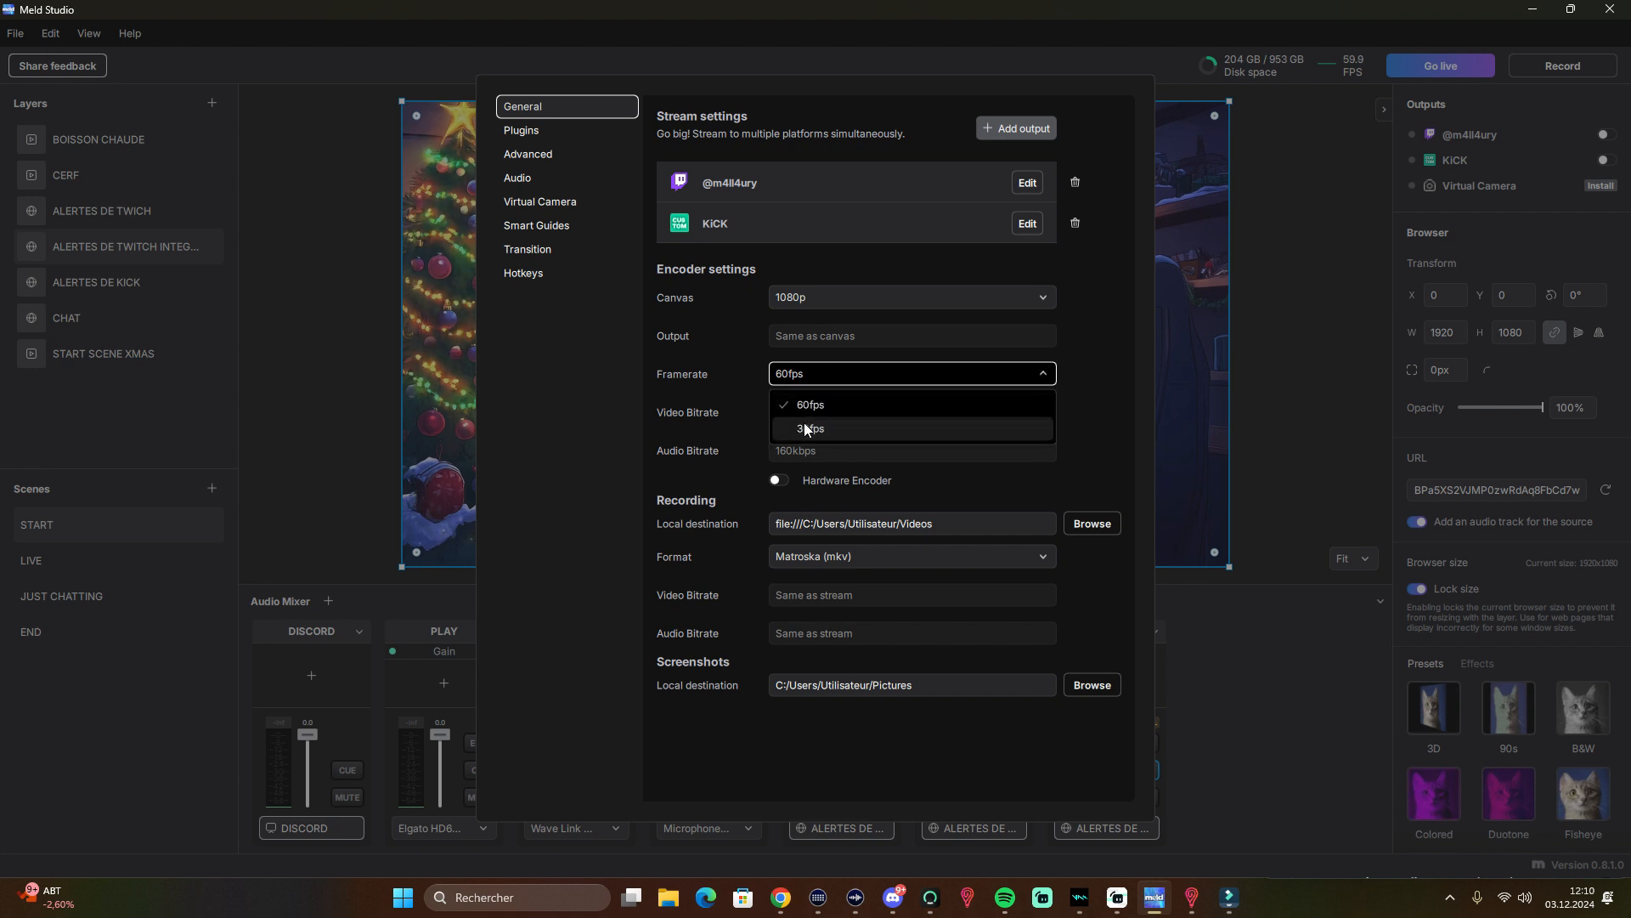
pyautogui.click(830, 378)
pyautogui.click(837, 379)
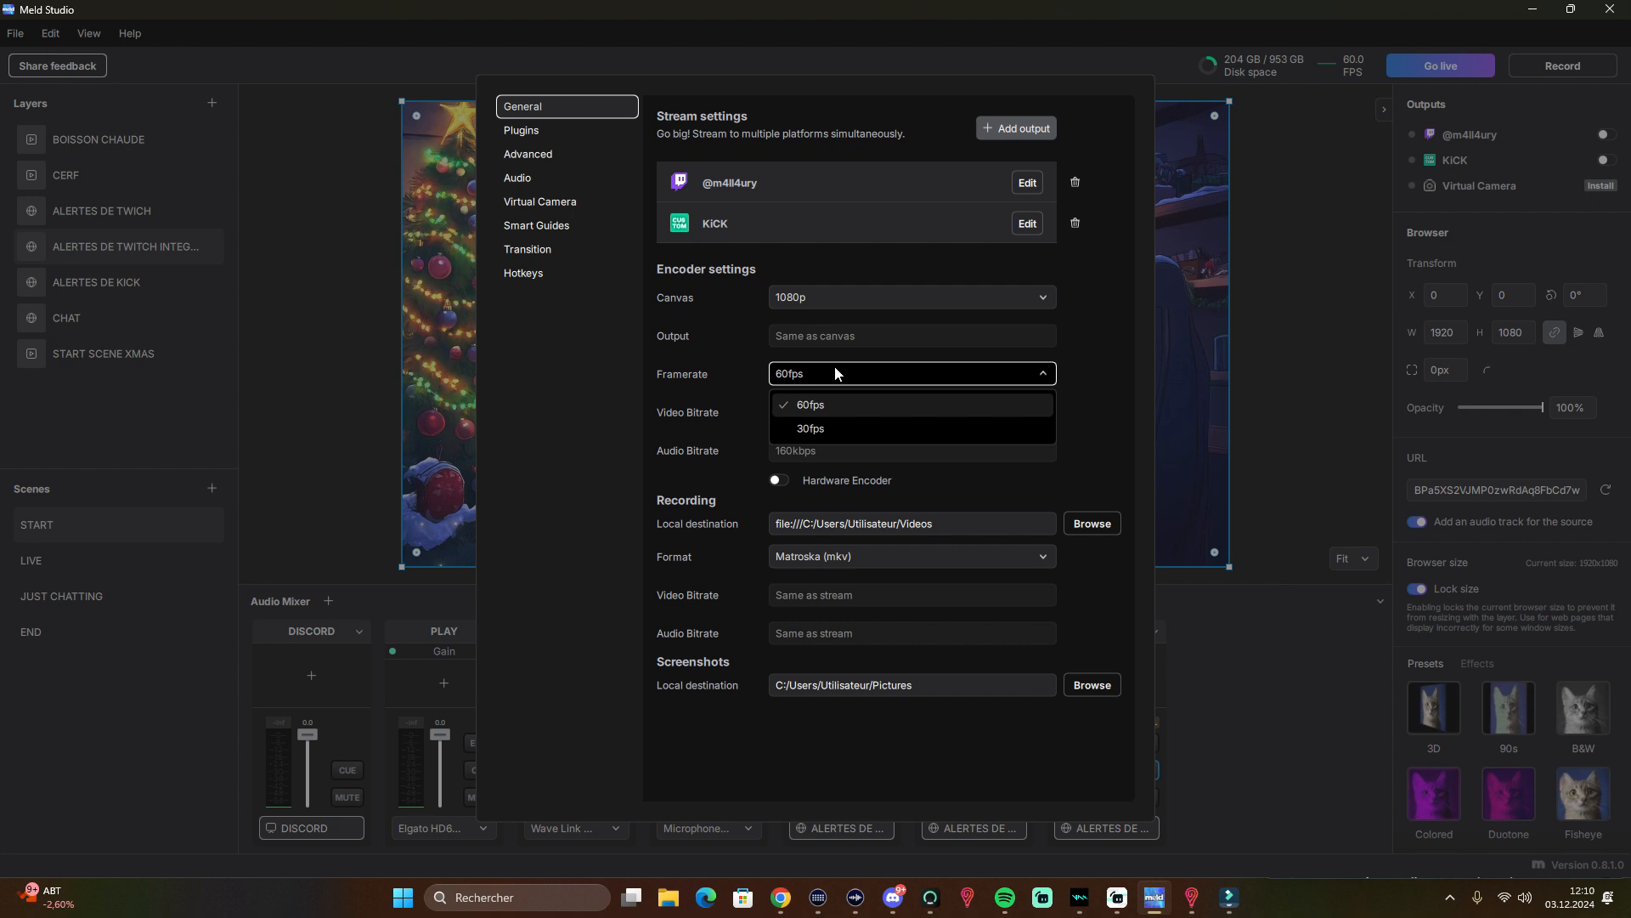
pyautogui.click(732, 382)
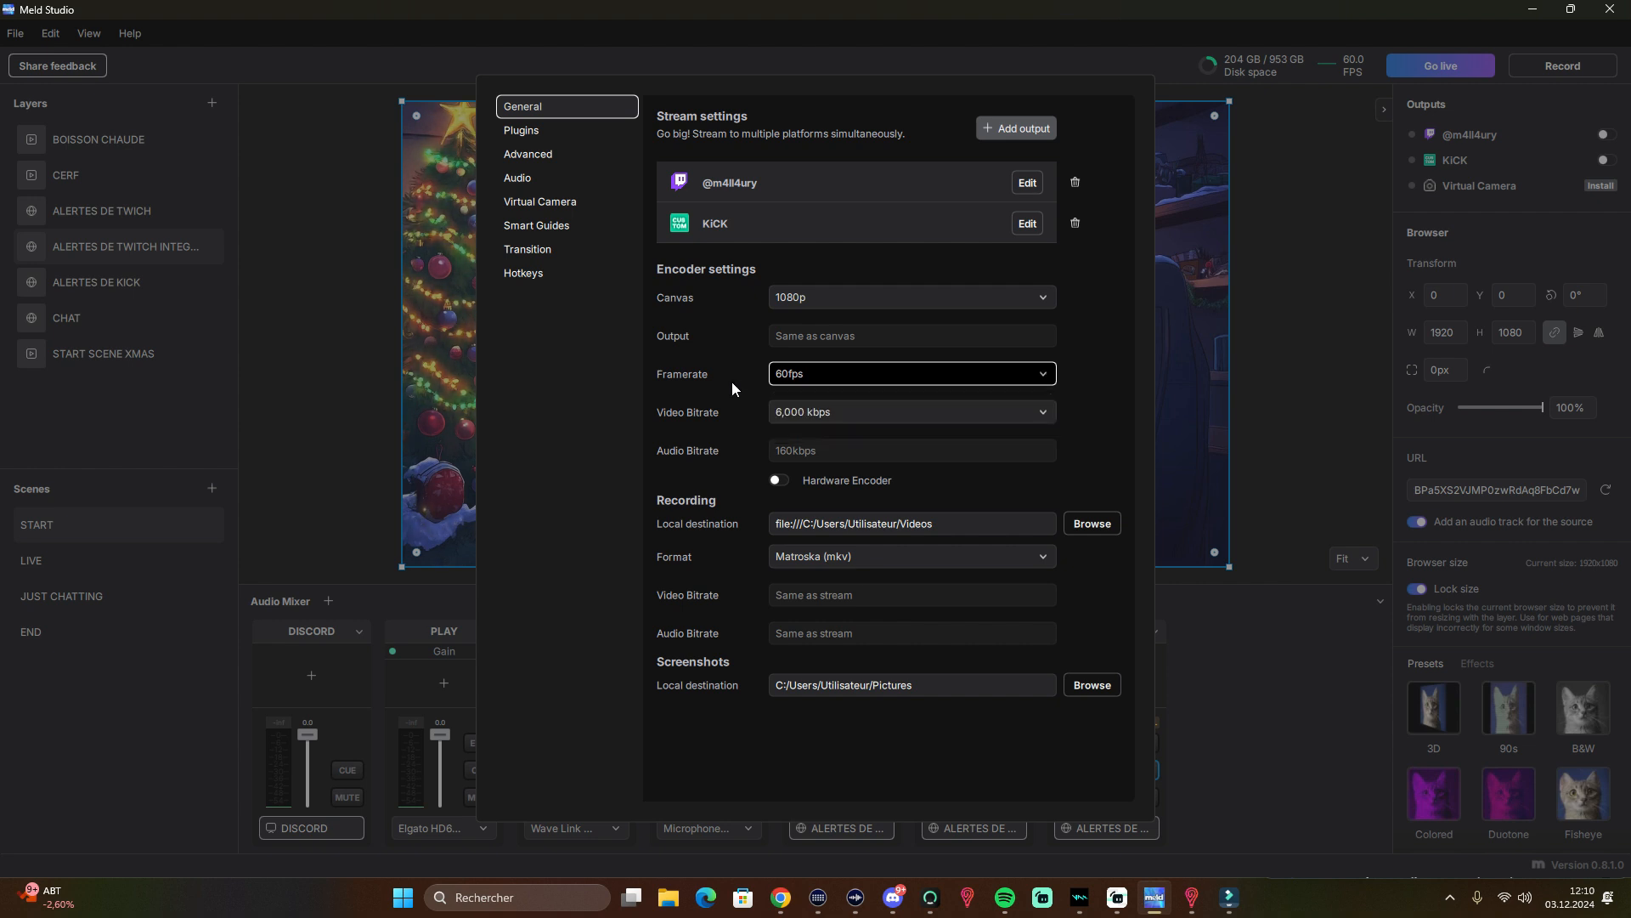
# - Examine the stream's video bitrate choices and the available recording formats
pyautogui.click(833, 411)
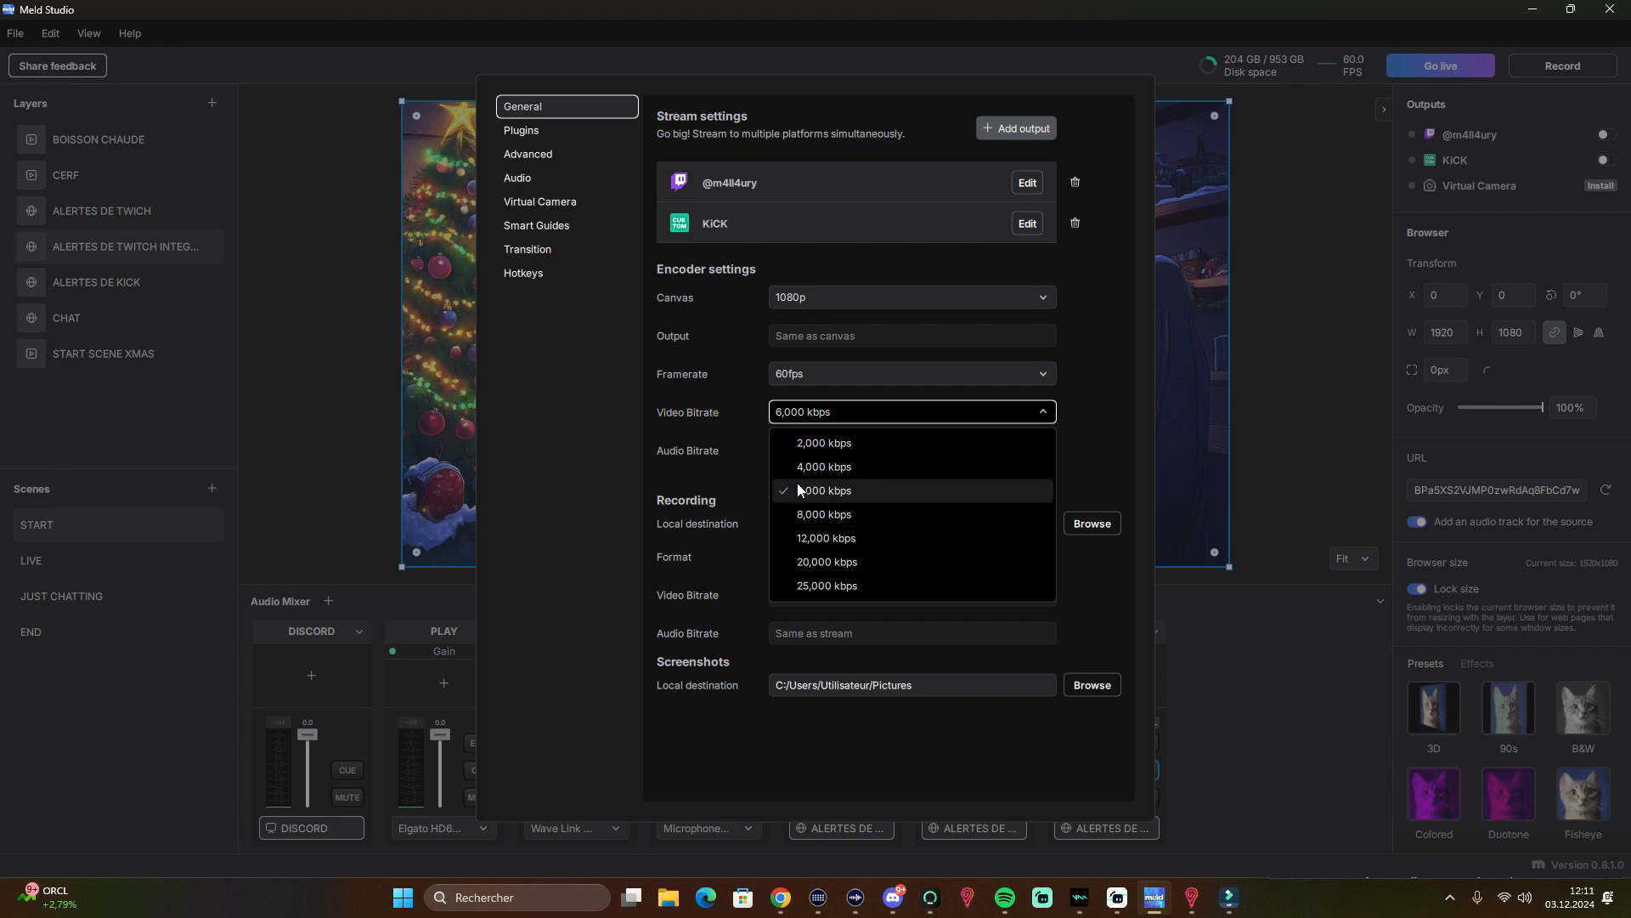
pyautogui.click(747, 435)
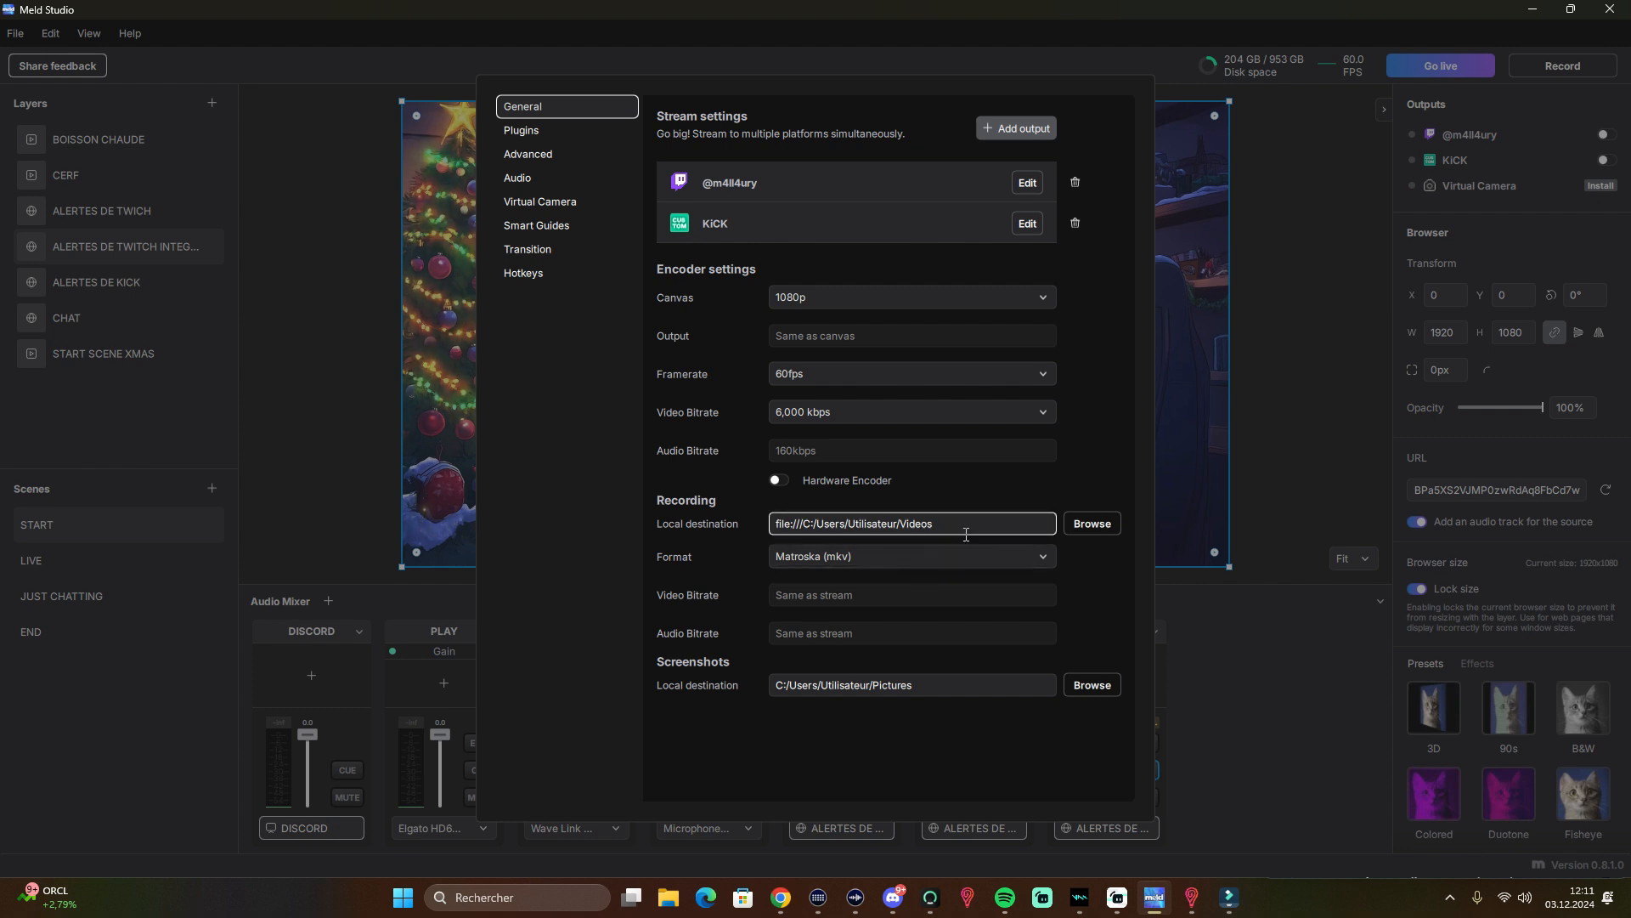
pyautogui.click(980, 559)
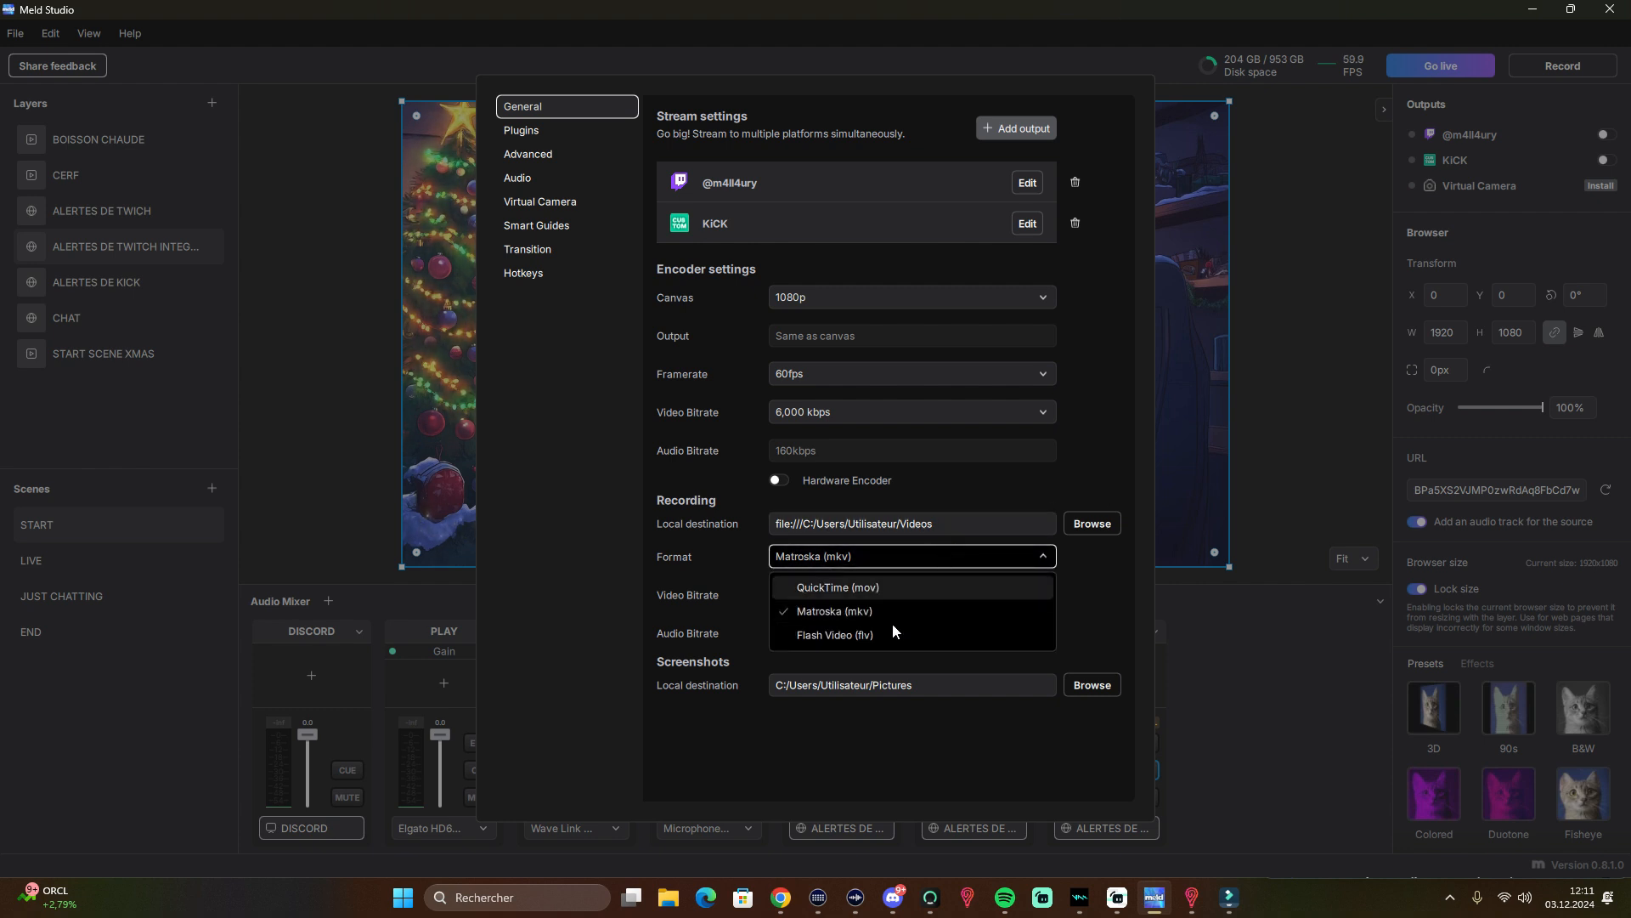
pyautogui.click(926, 553)
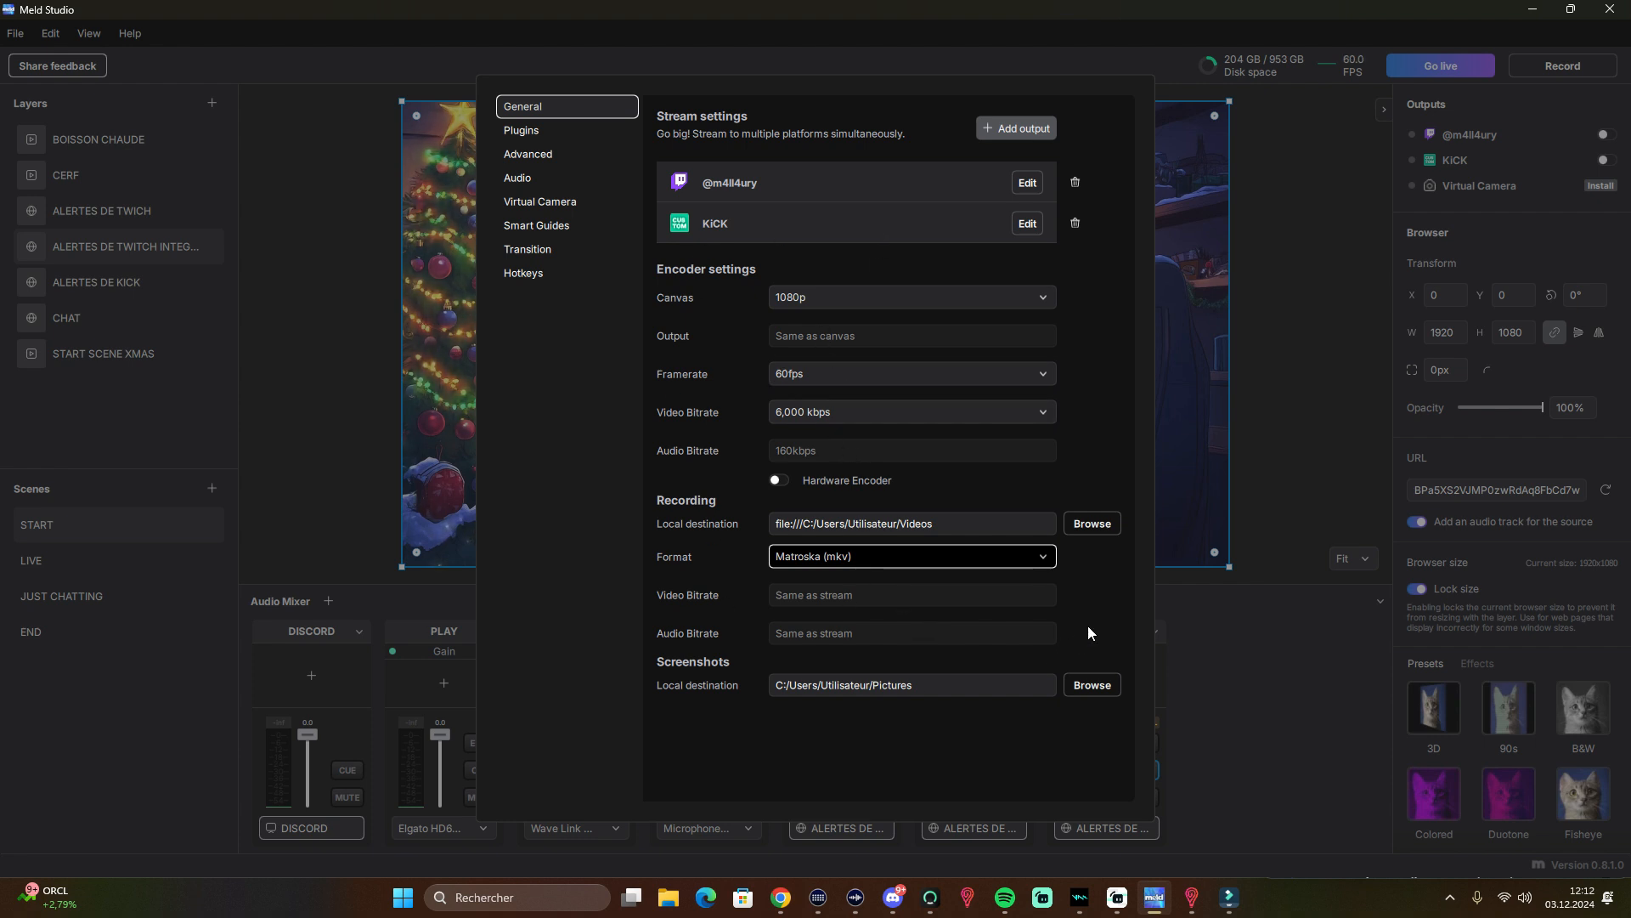
# - Examine the MeldStudio plugin's details and the advanced WebSocket server setting
pyautogui.click(520, 130)
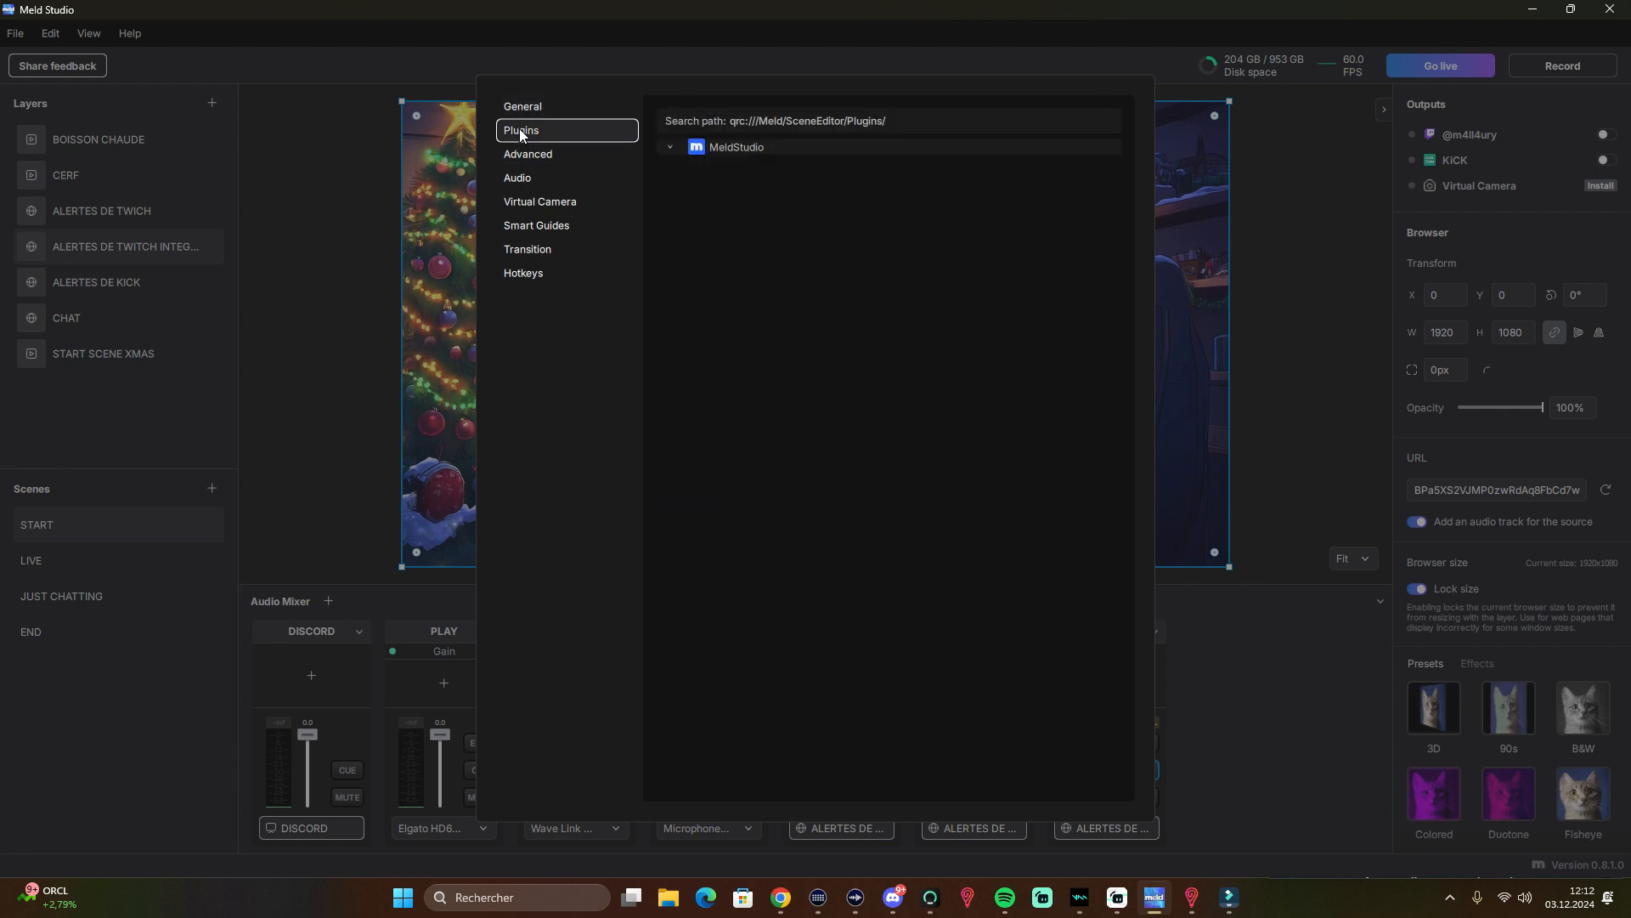
pyautogui.click(667, 147)
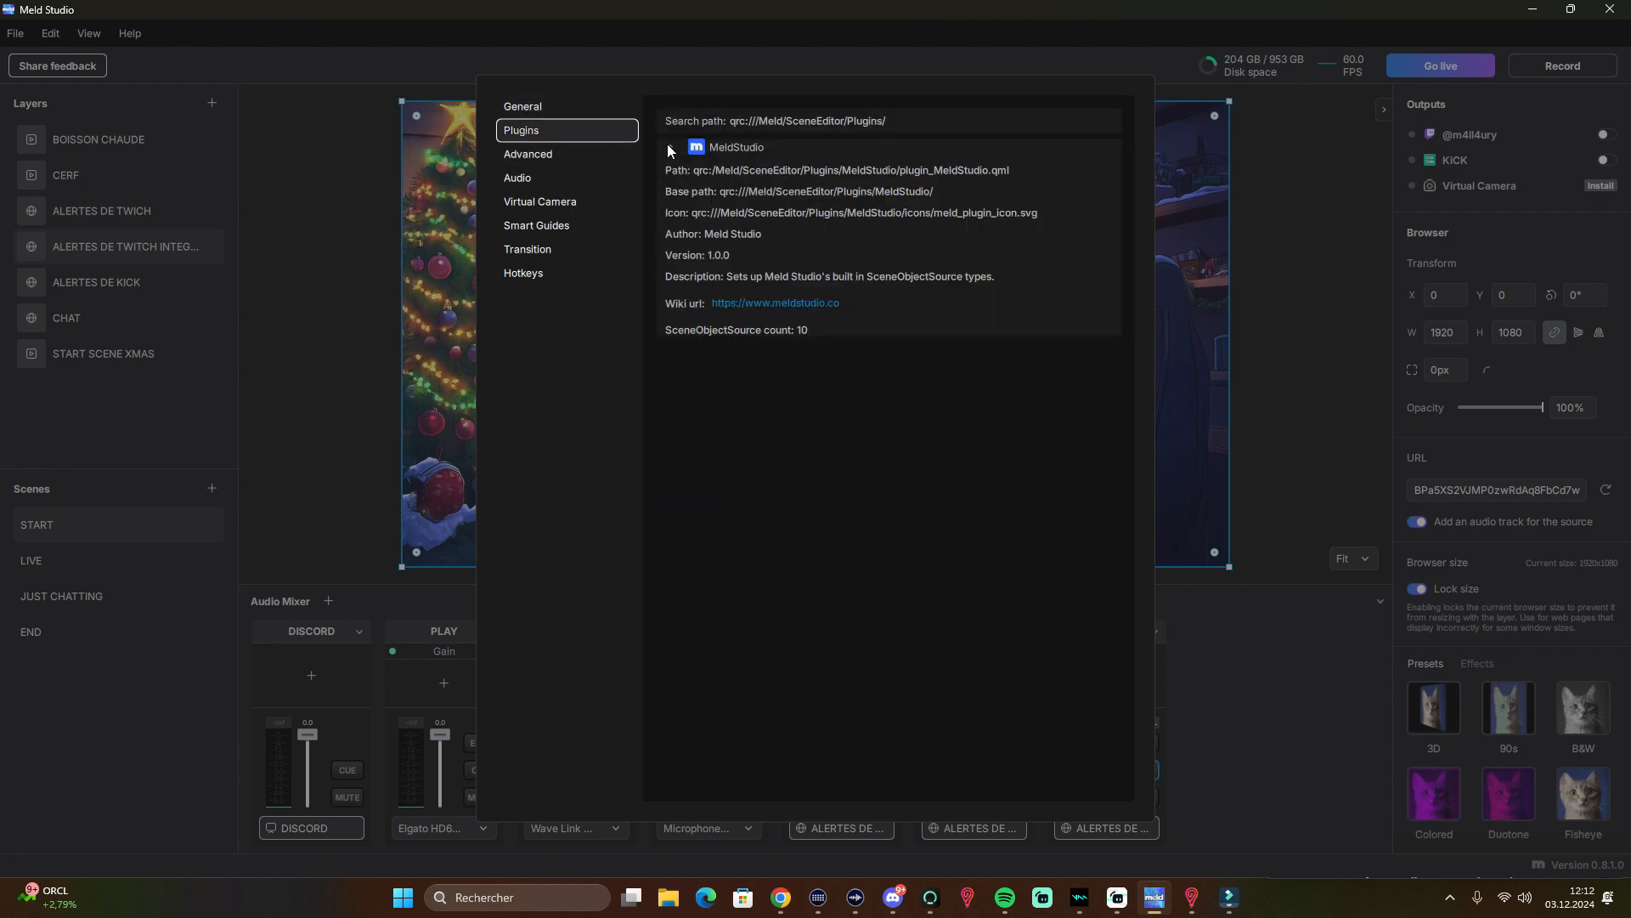
pyautogui.click(668, 147)
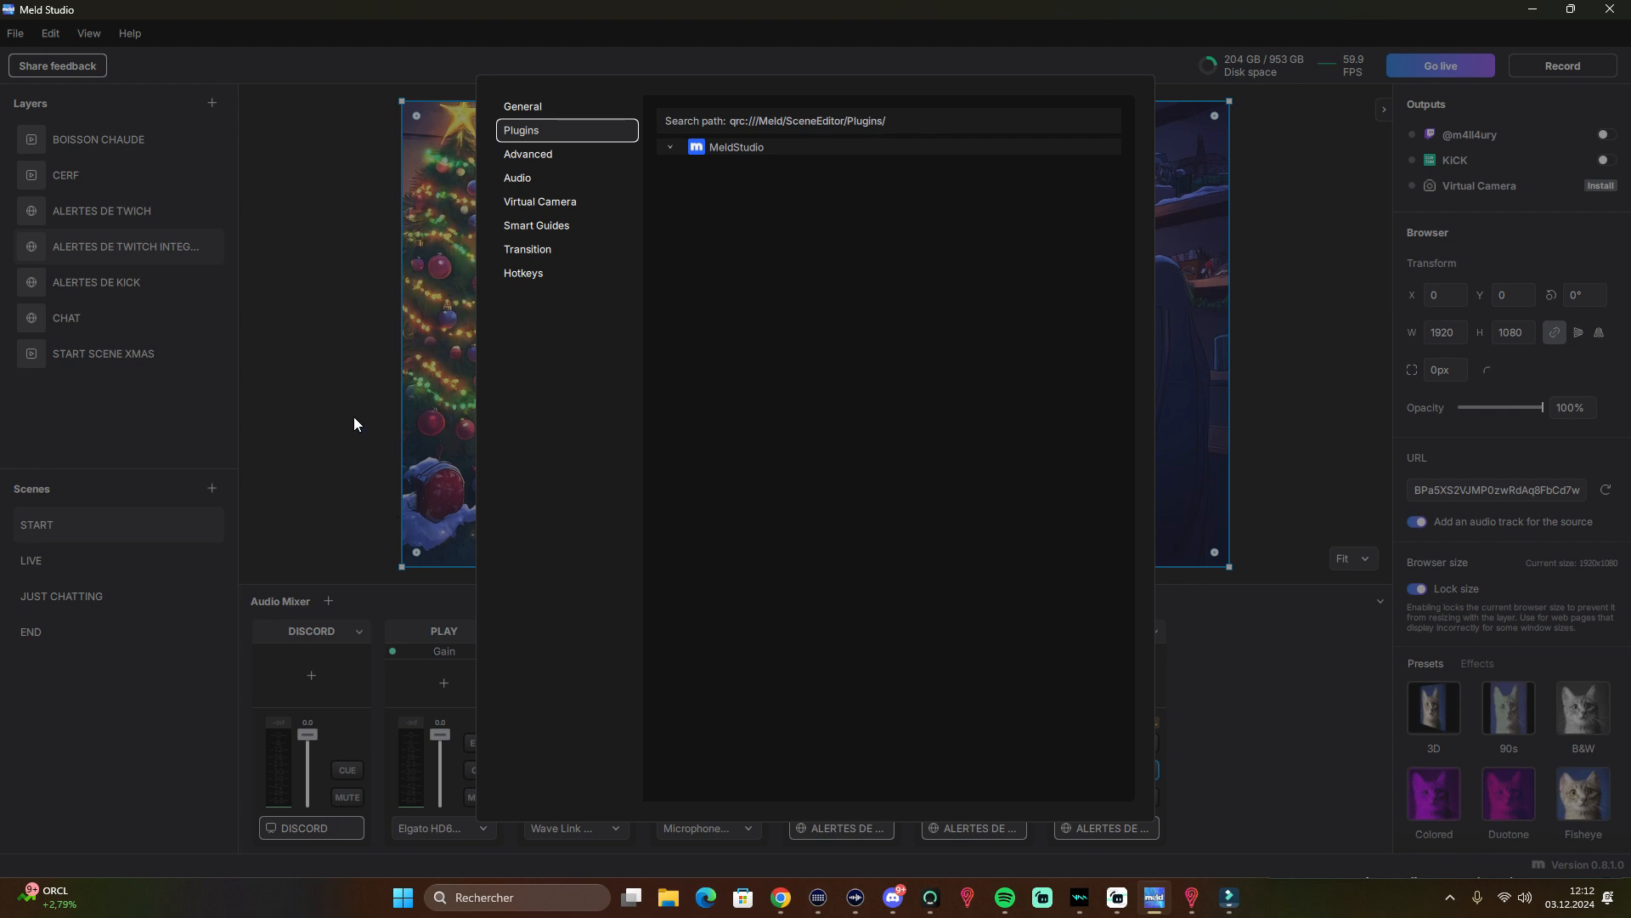
pyautogui.click(554, 150)
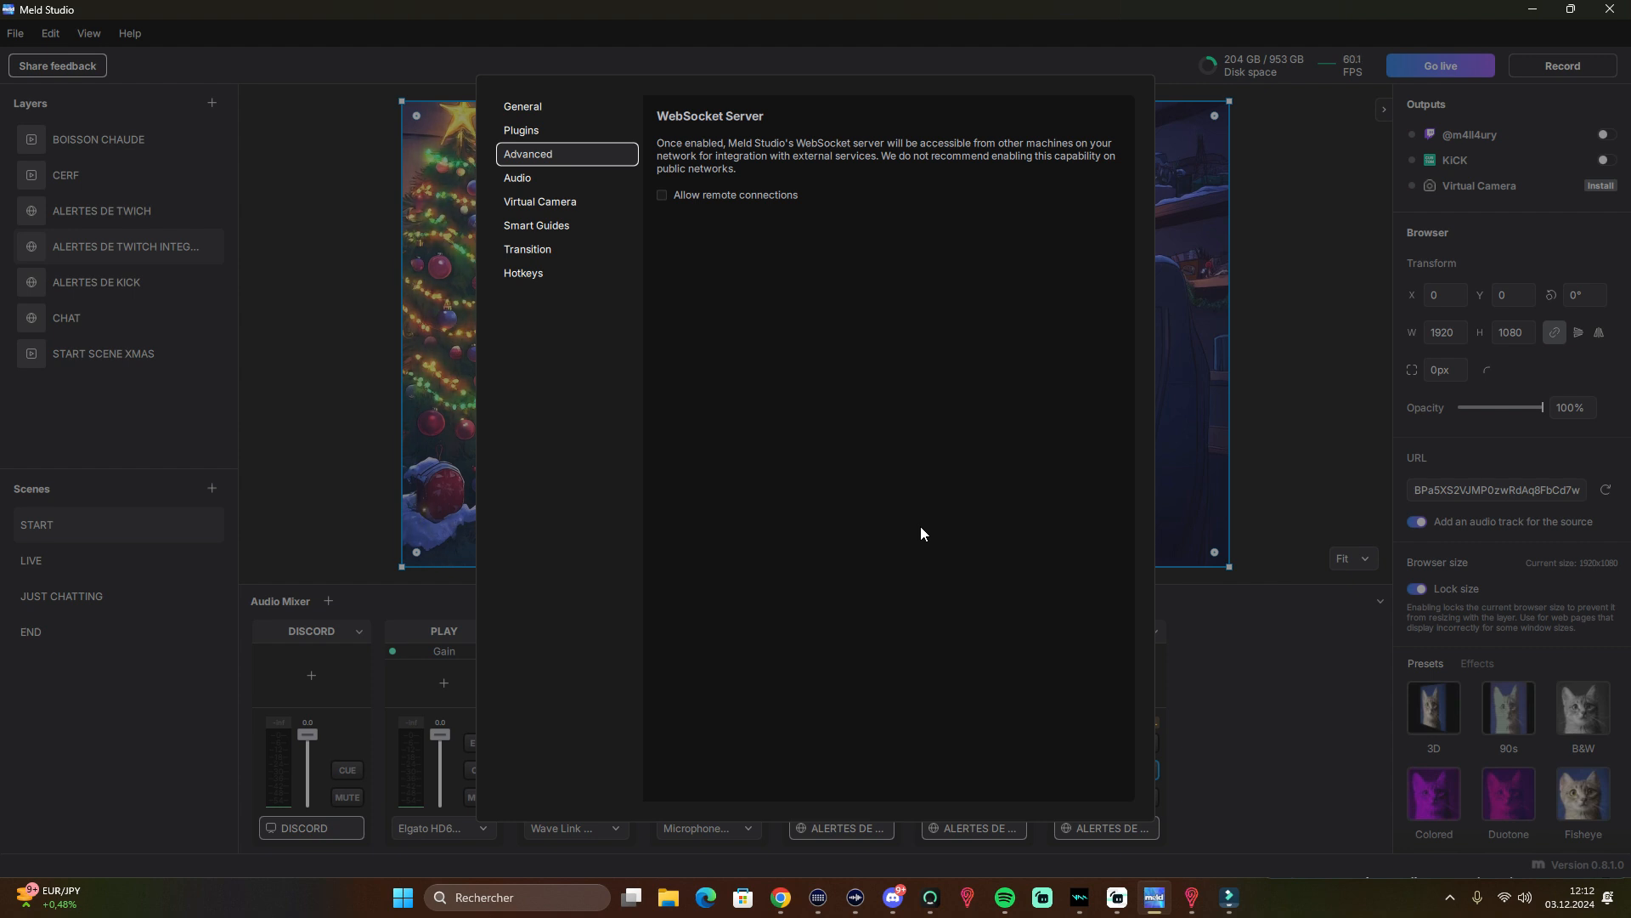
# - Review the audio output device choices and the virtual camera and smart guides preferences
pyautogui.click(539, 180)
pyautogui.click(797, 144)
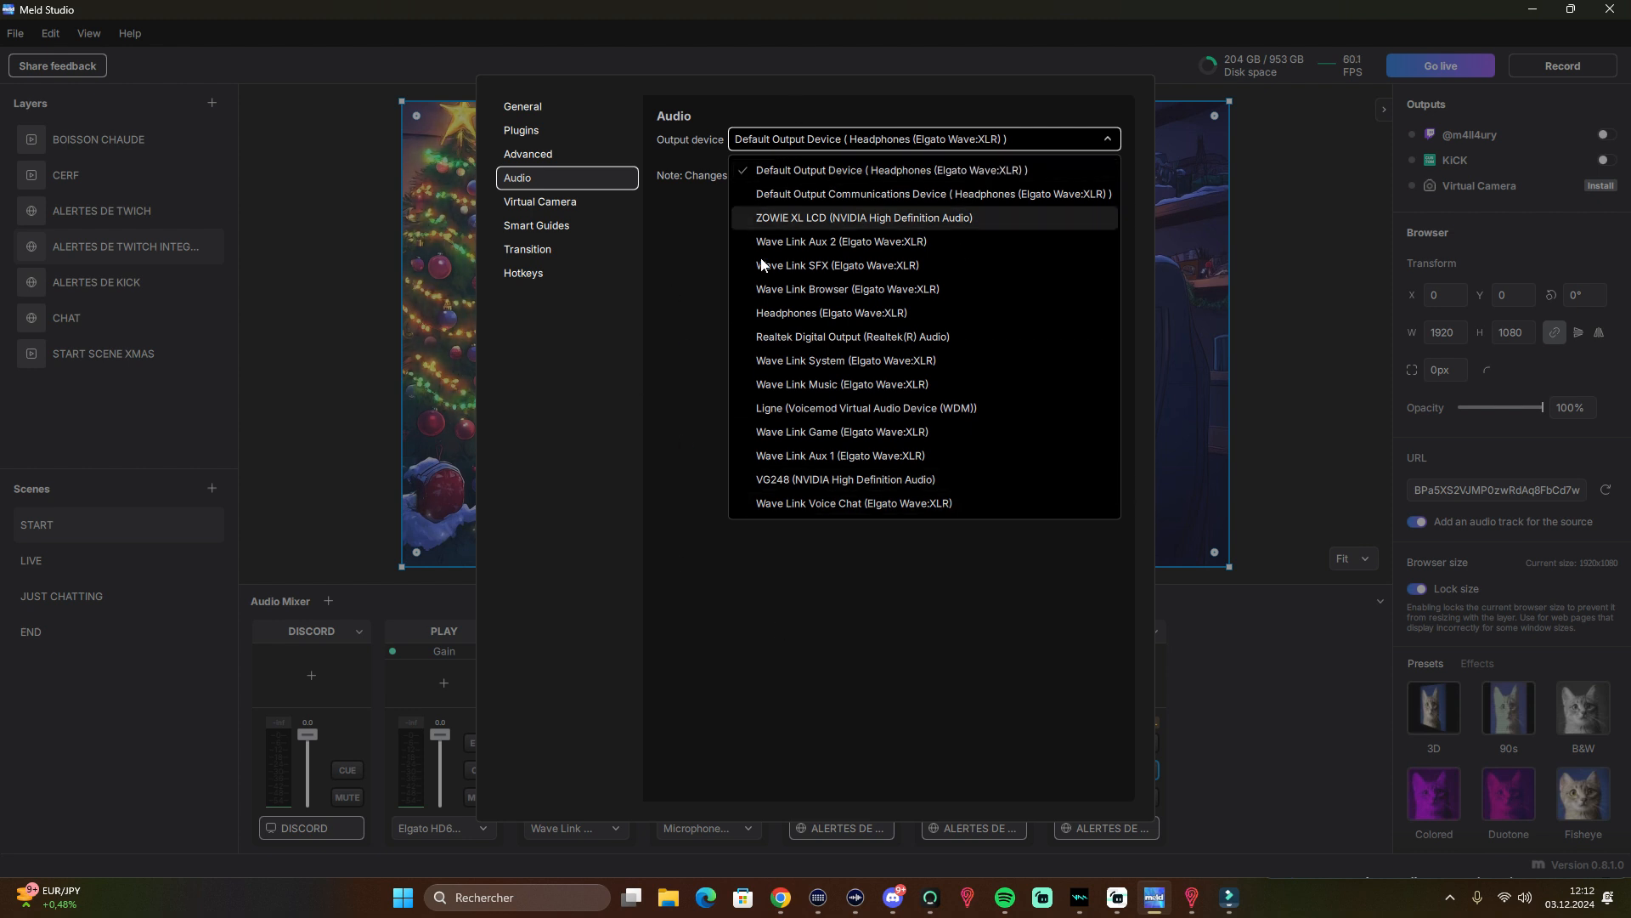
pyautogui.click(666, 333)
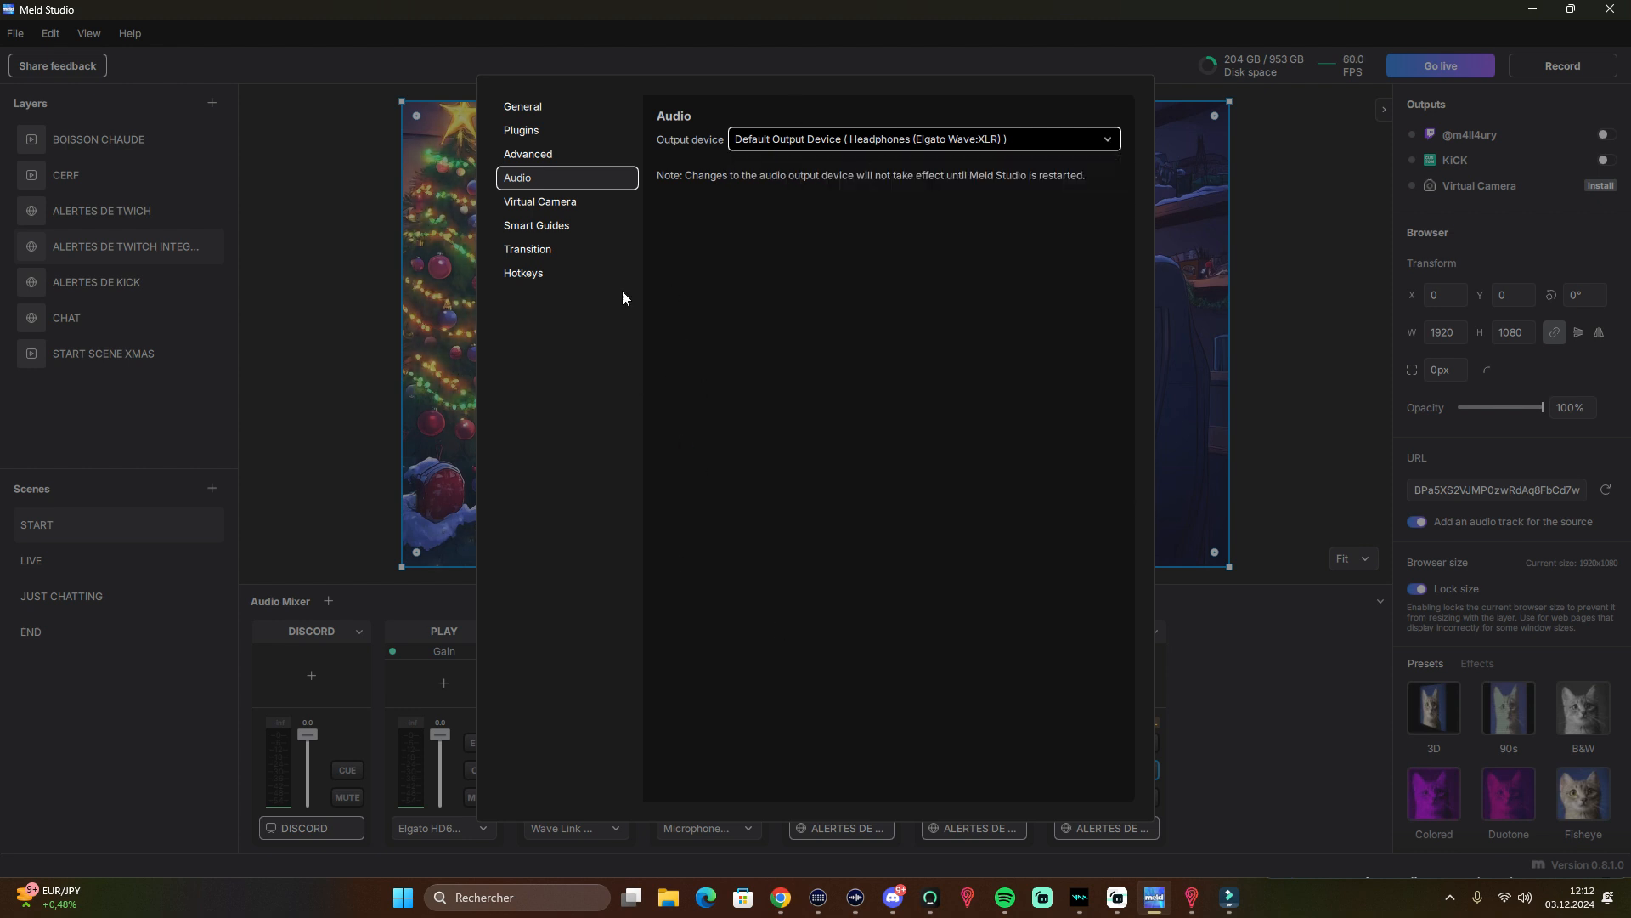
pyautogui.click(556, 206)
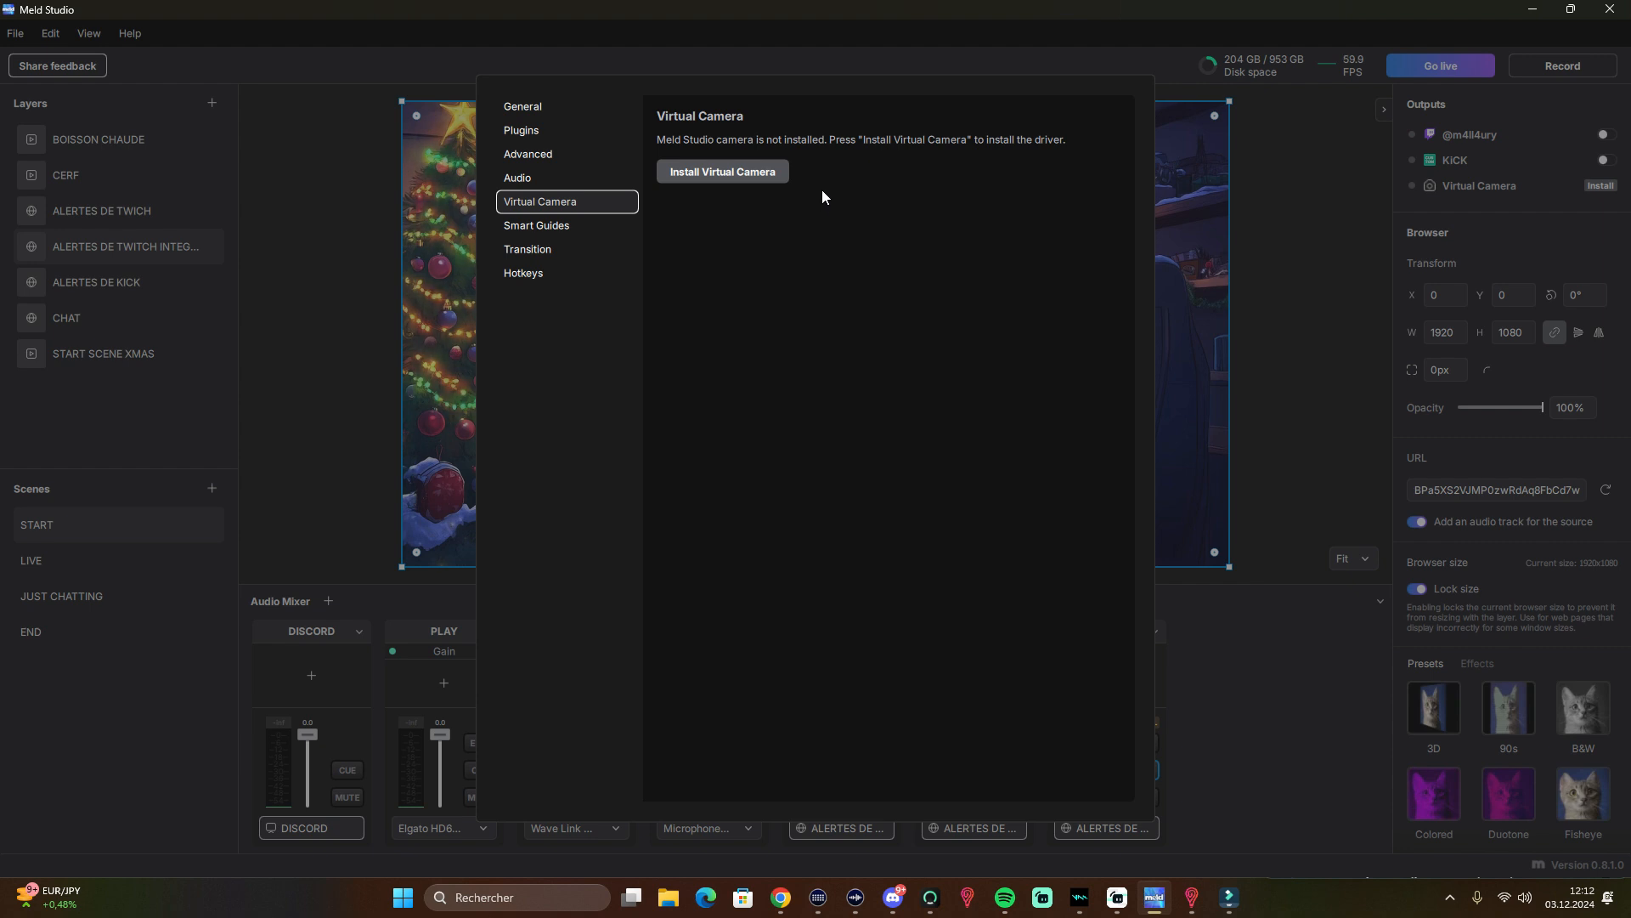
pyautogui.click(567, 225)
# - Examine the global transition types and easing curves, and review the hotkey assignments before closing the preferences
pyautogui.click(561, 249)
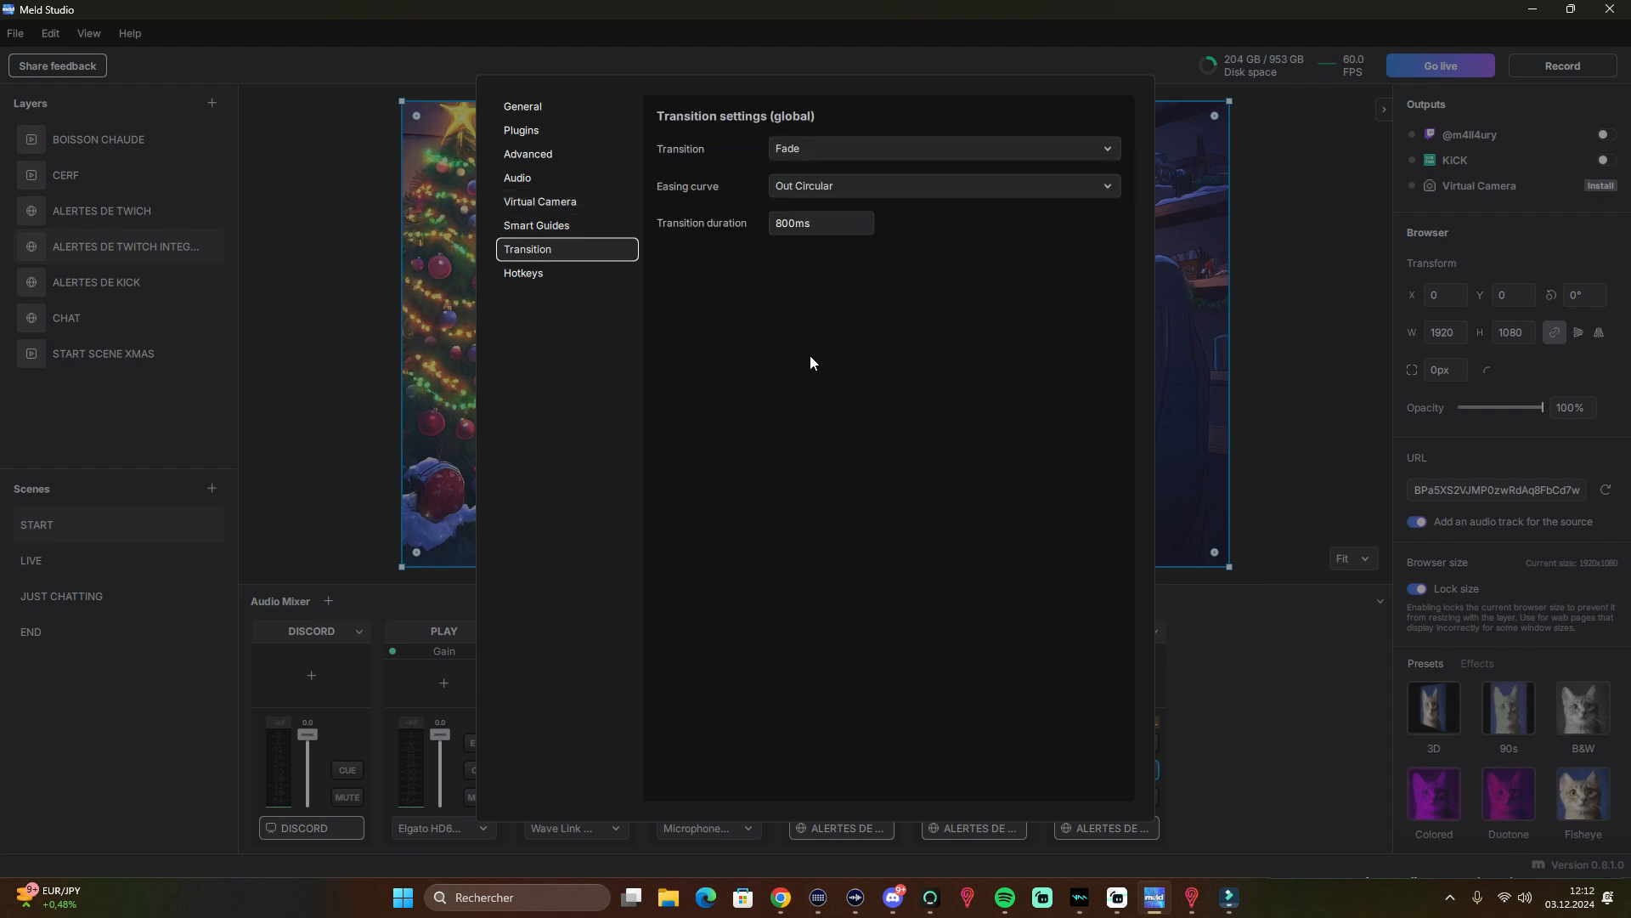
pyautogui.click(850, 154)
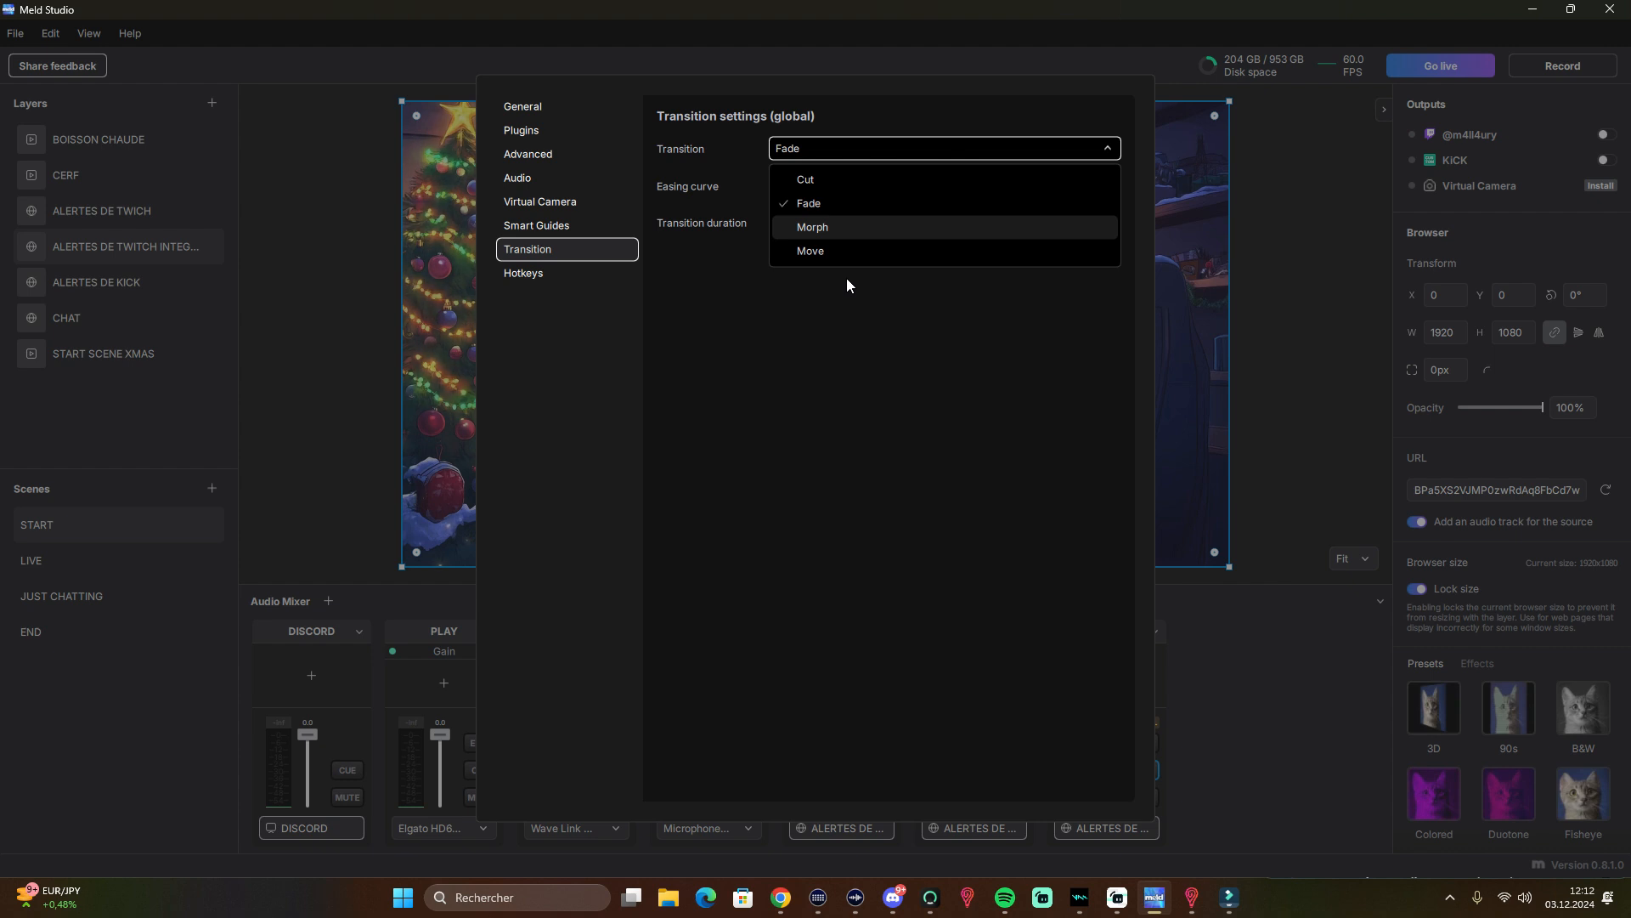
pyautogui.click(829, 329)
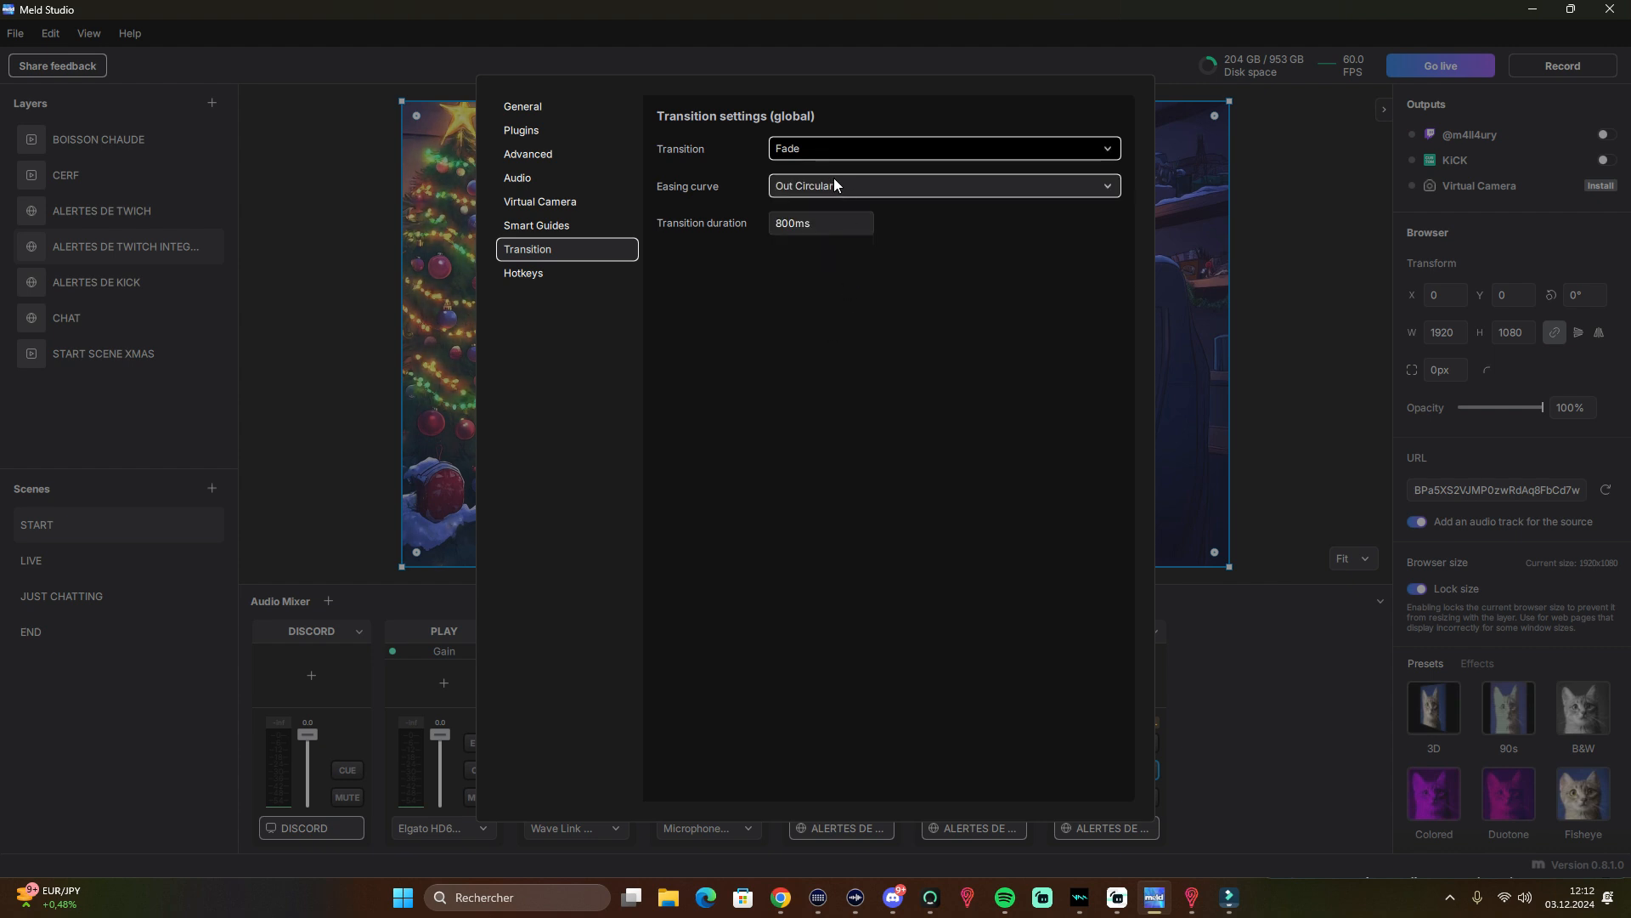
pyautogui.click(835, 182)
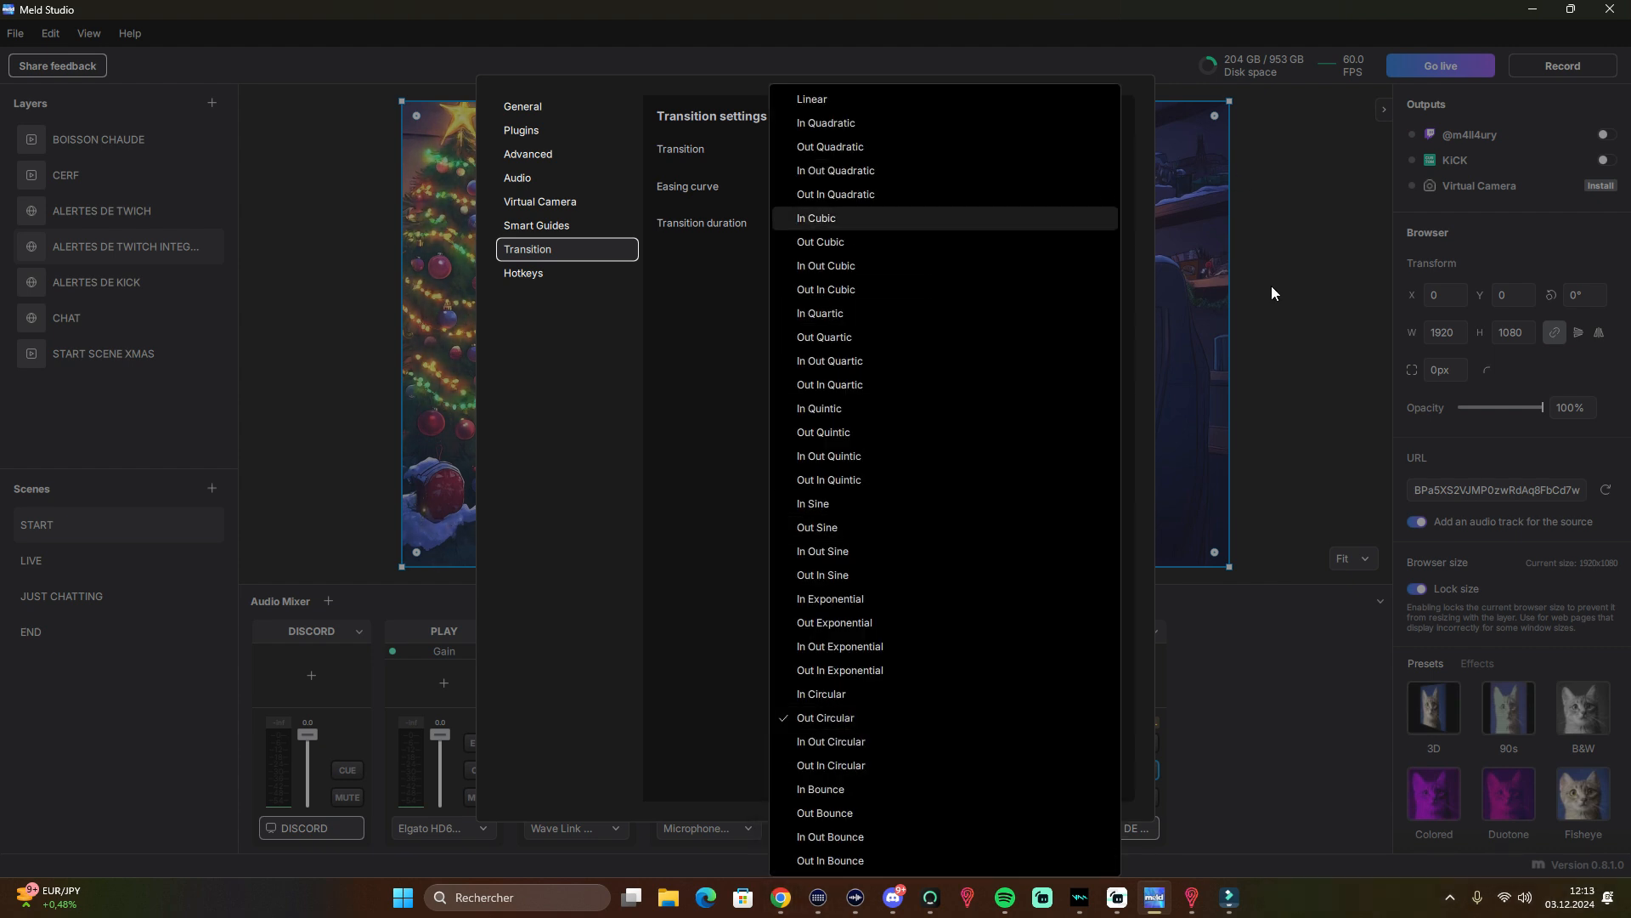
pyautogui.click(717, 394)
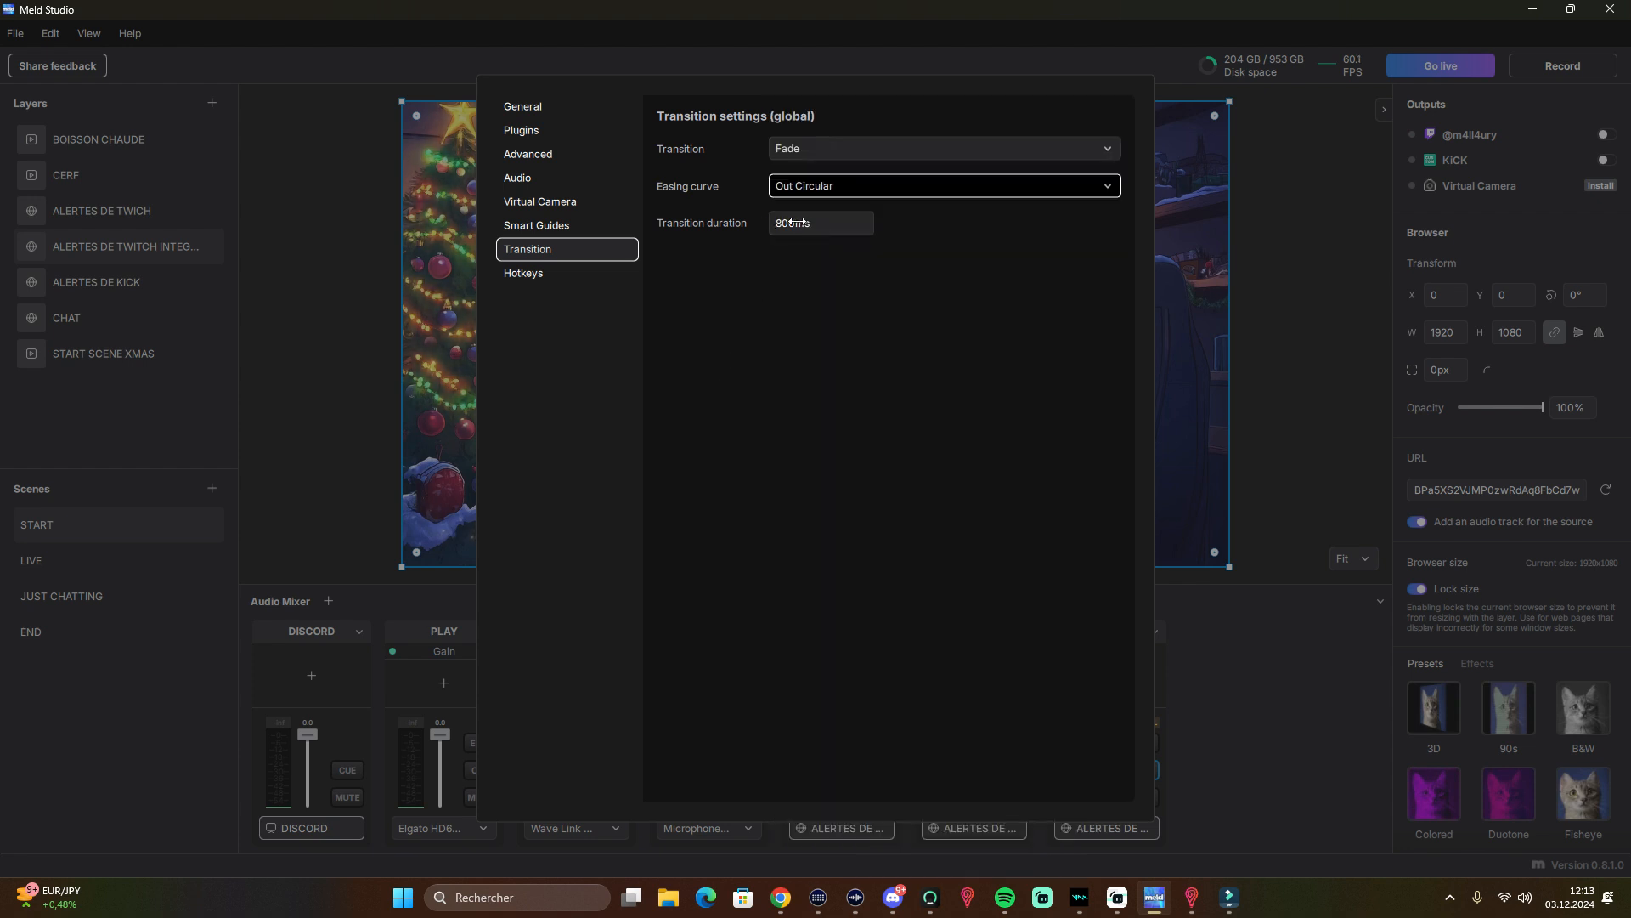
pyautogui.click(523, 273)
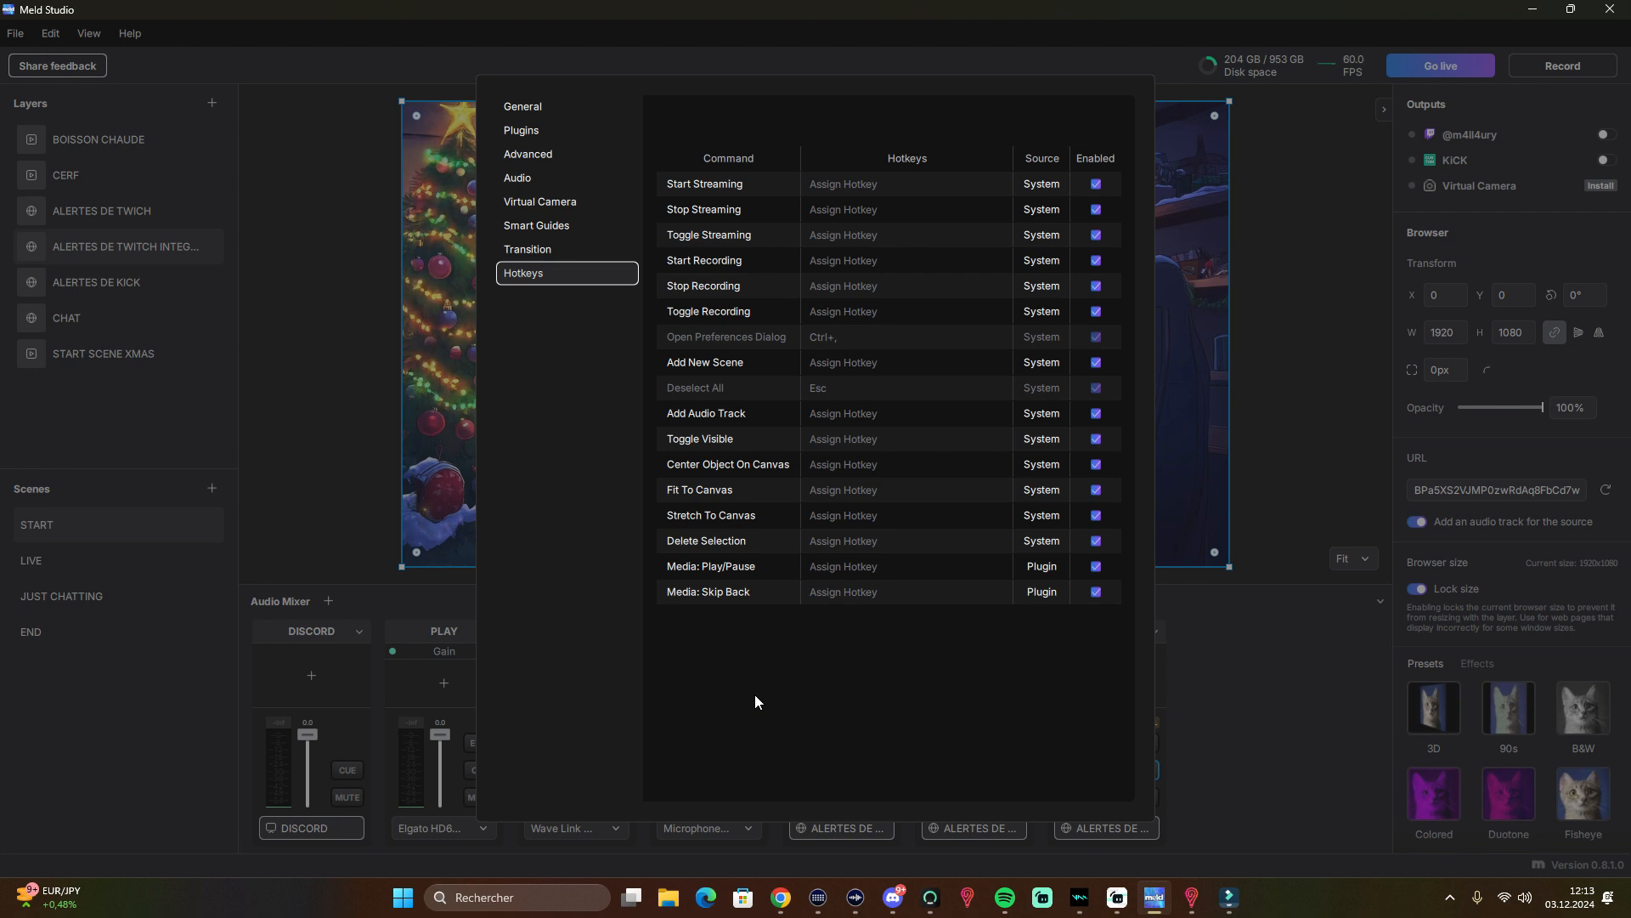
pyautogui.click(882, 825)
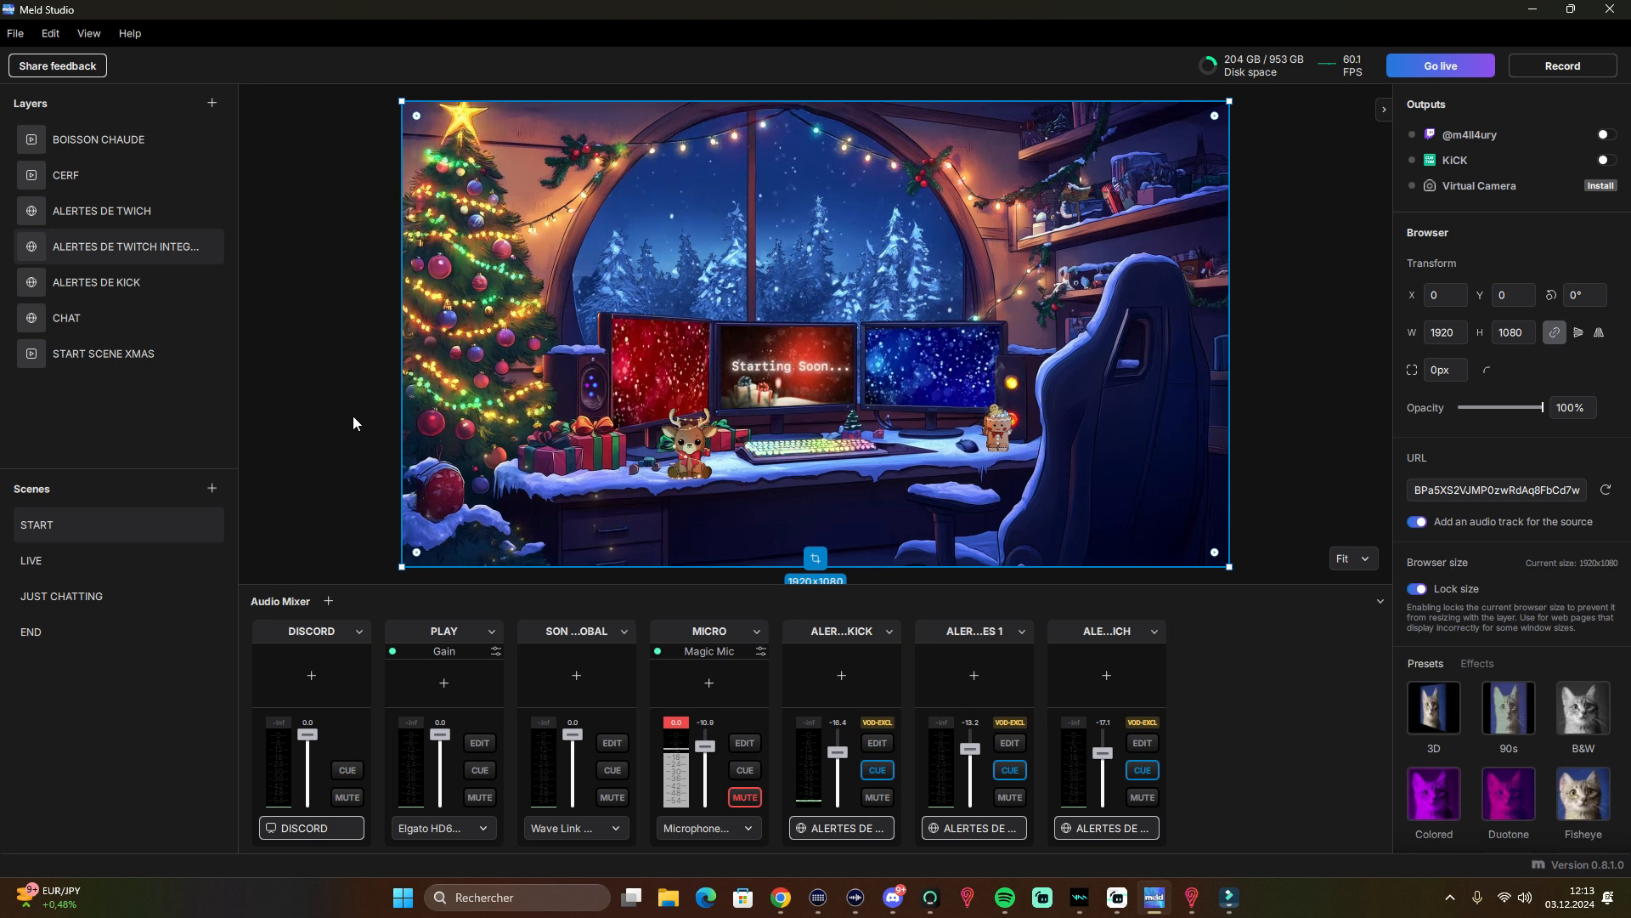
# - Try a display capture layer above START SCENE XMAS and examine the displays and windows available for capture
pyautogui.click(113, 355)
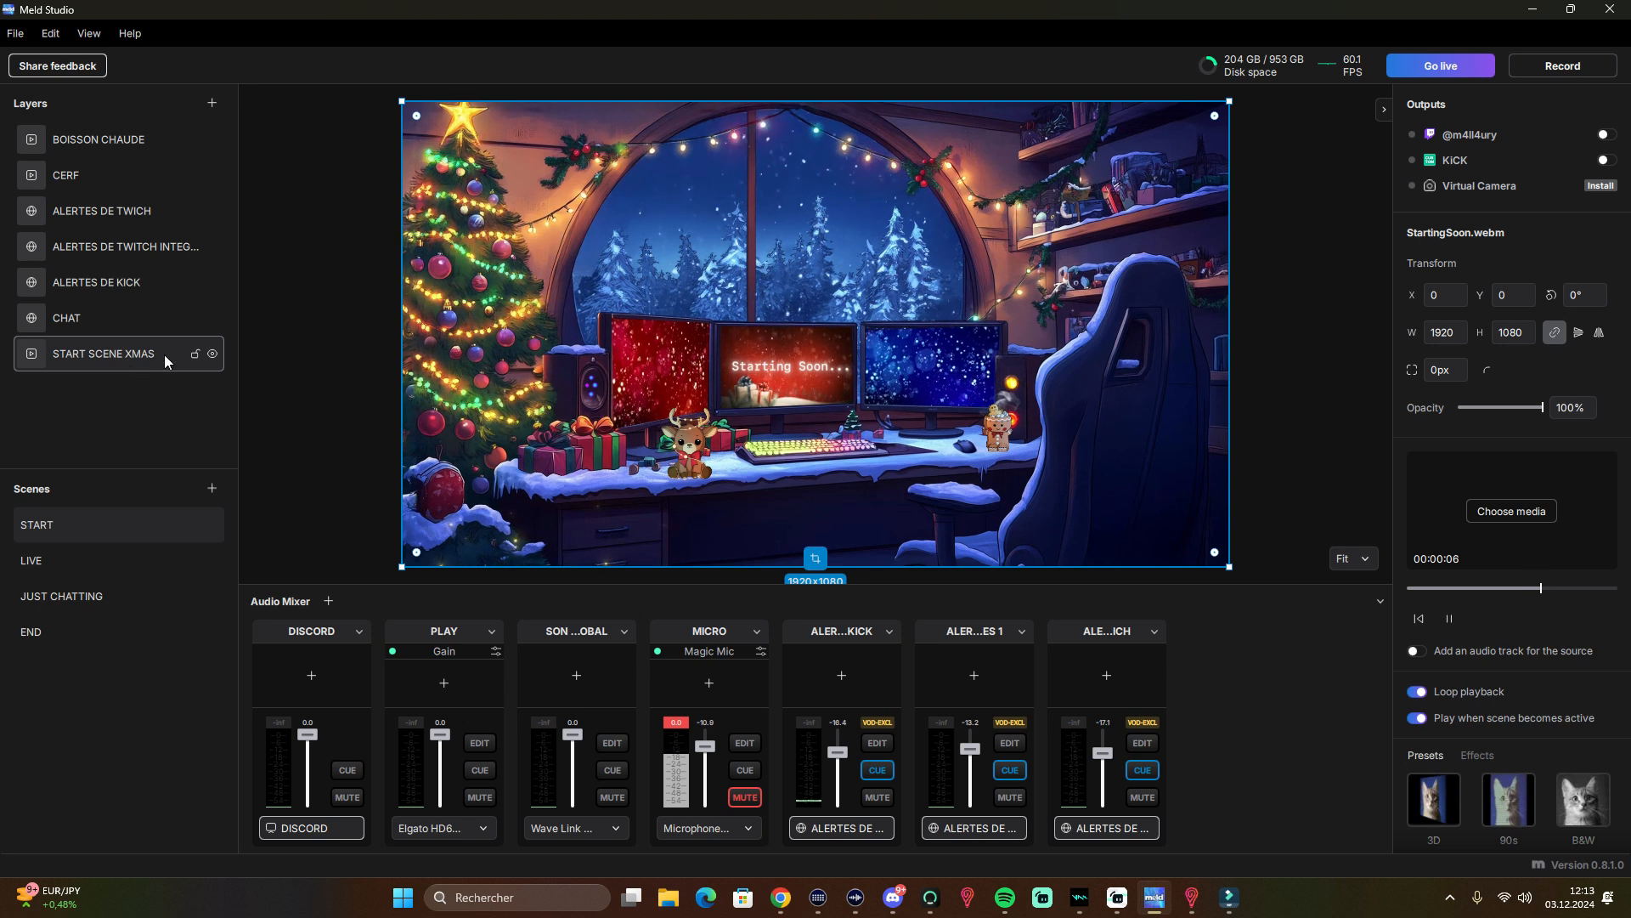
pyautogui.click(212, 103)
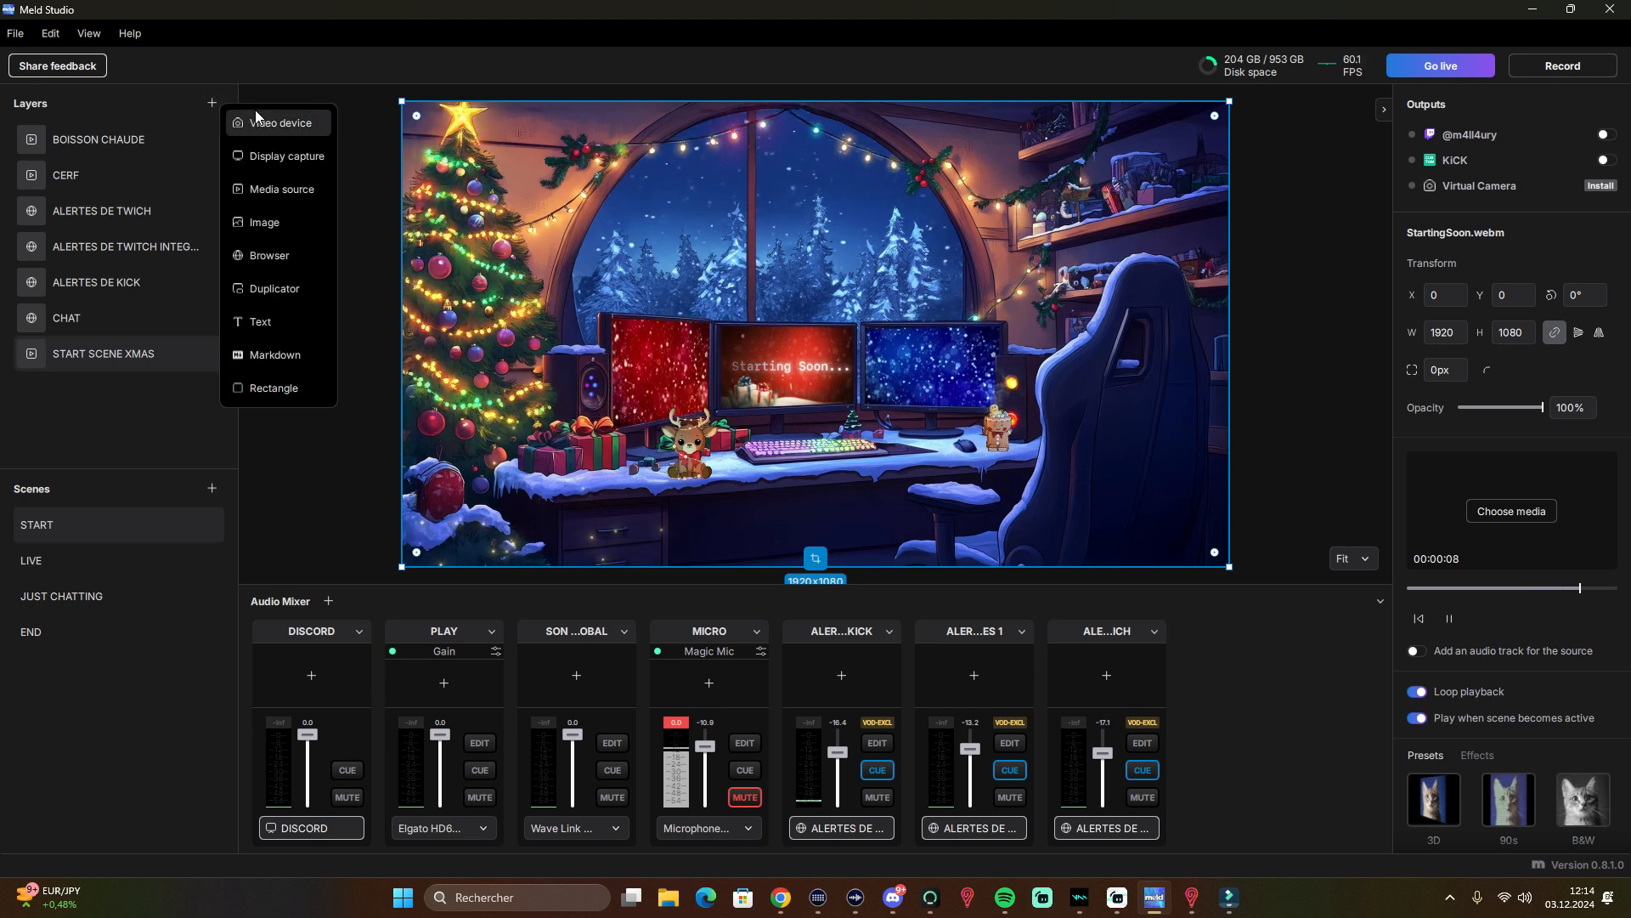
pyautogui.click(274, 154)
pyautogui.click(544, 222)
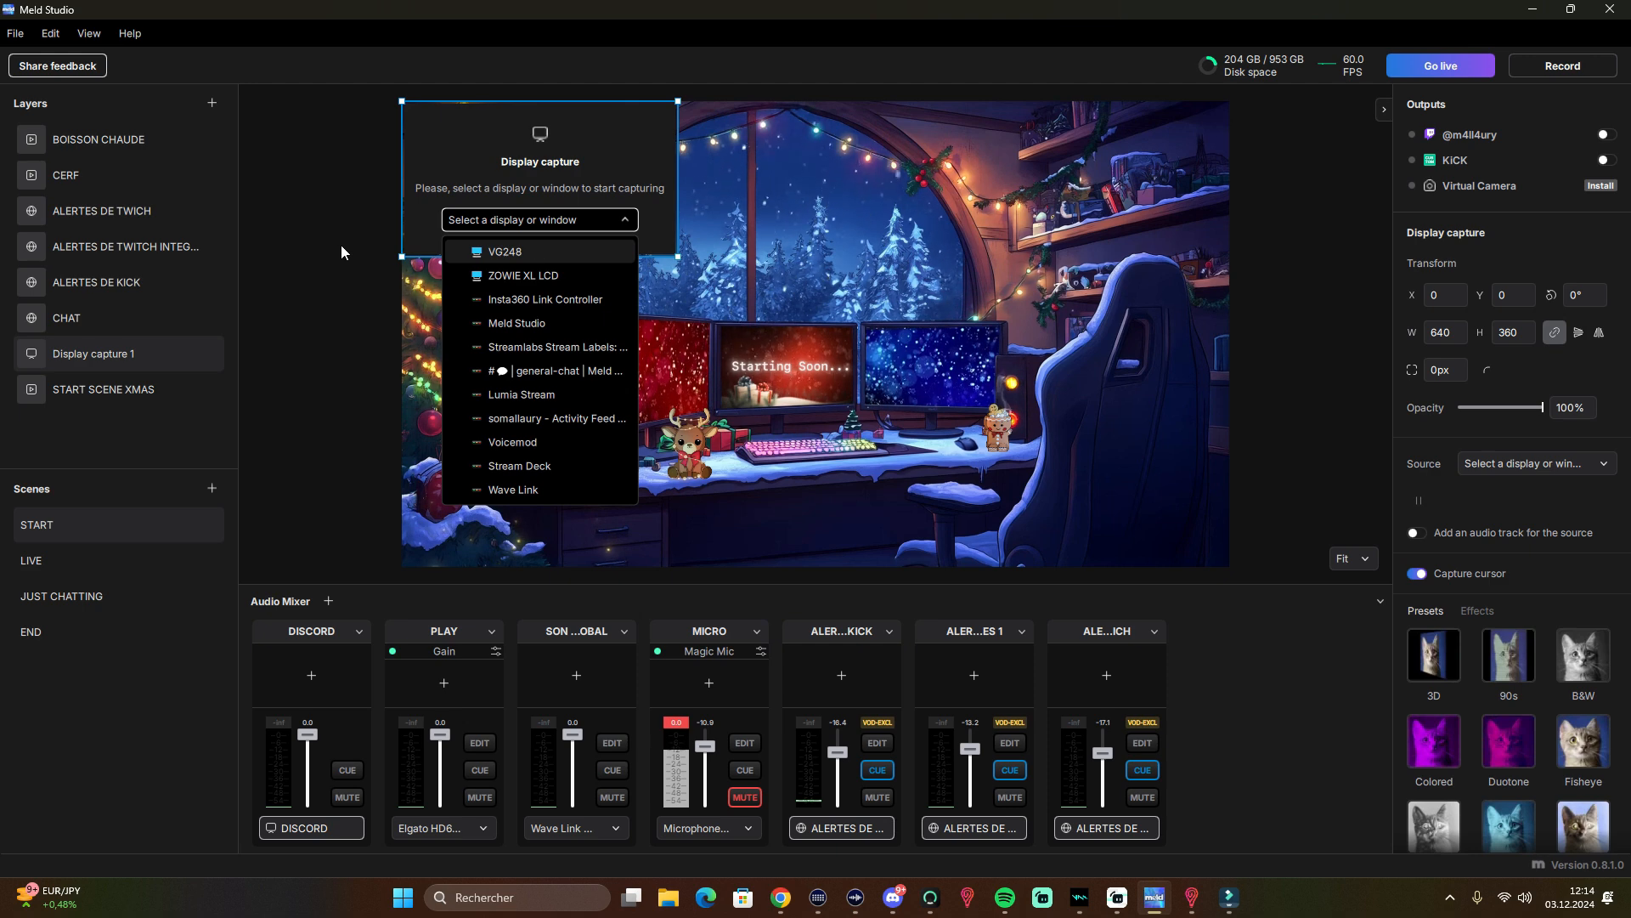
# - Try adding a media source layer, browse the Téléchargements folder for media, and cancel the file selection
pyautogui.click(211, 103)
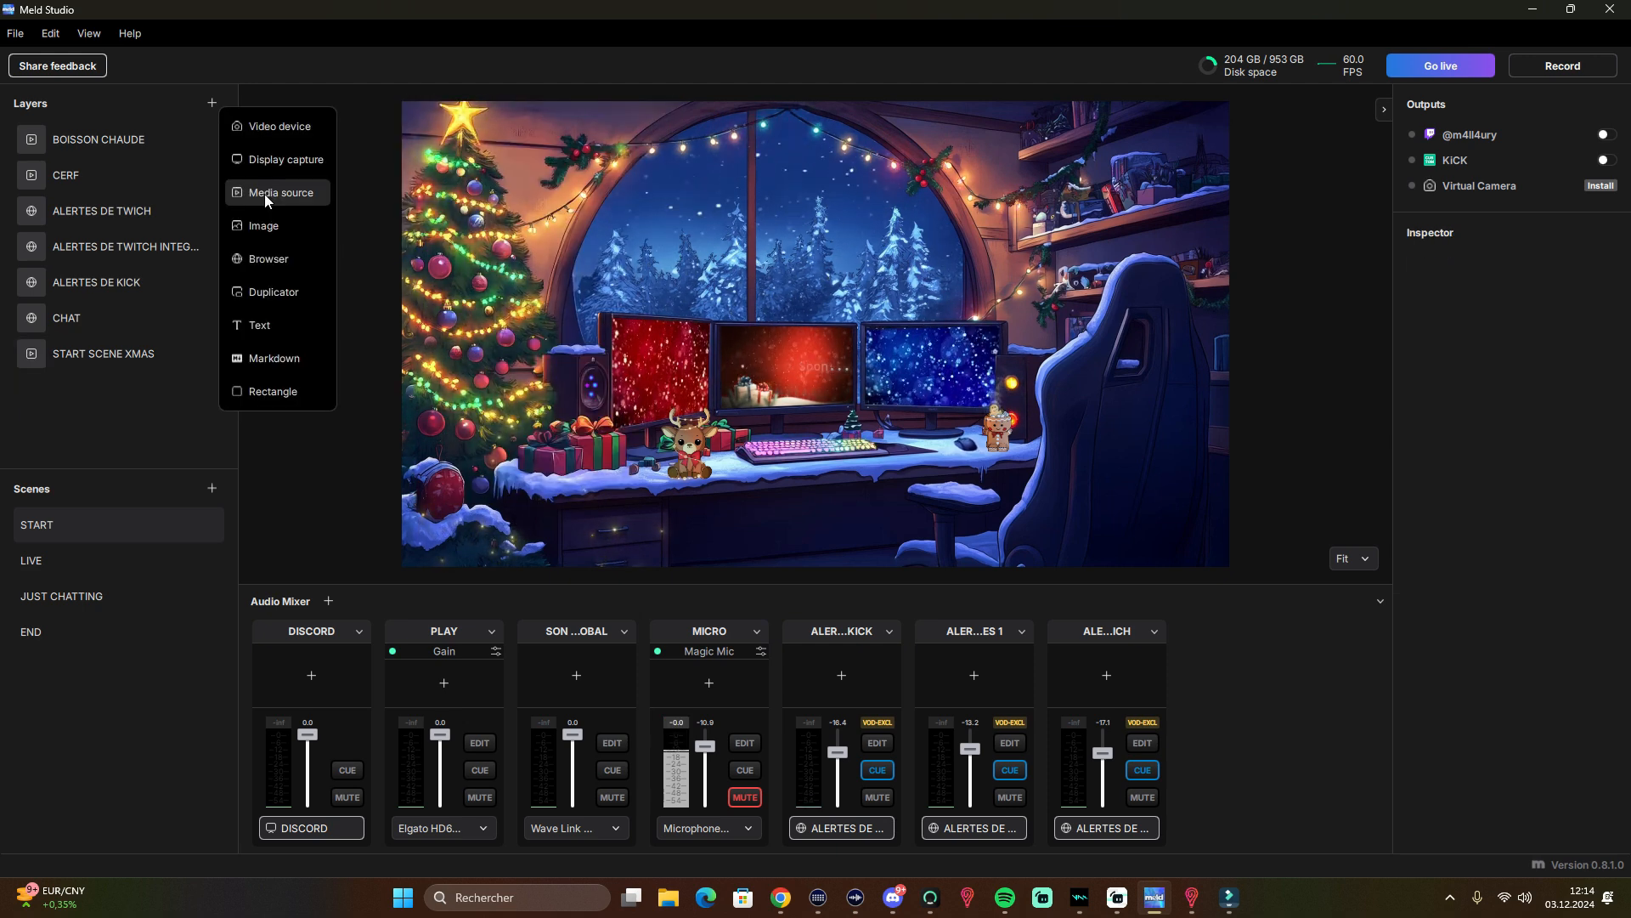
pyautogui.click(265, 196)
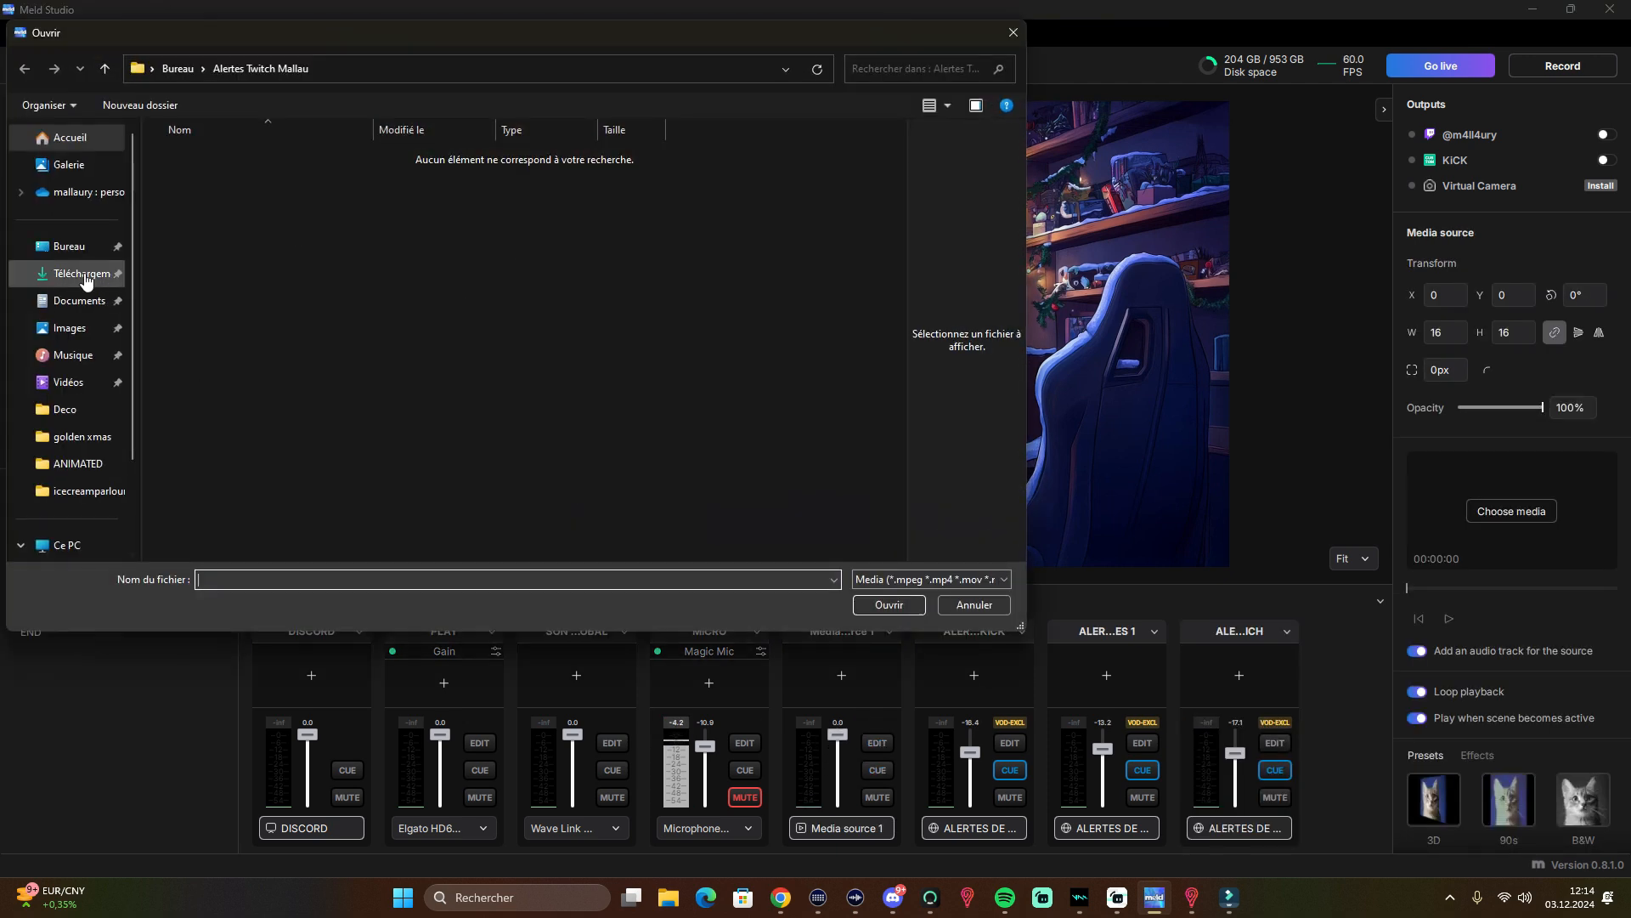
pyautogui.click(85, 280)
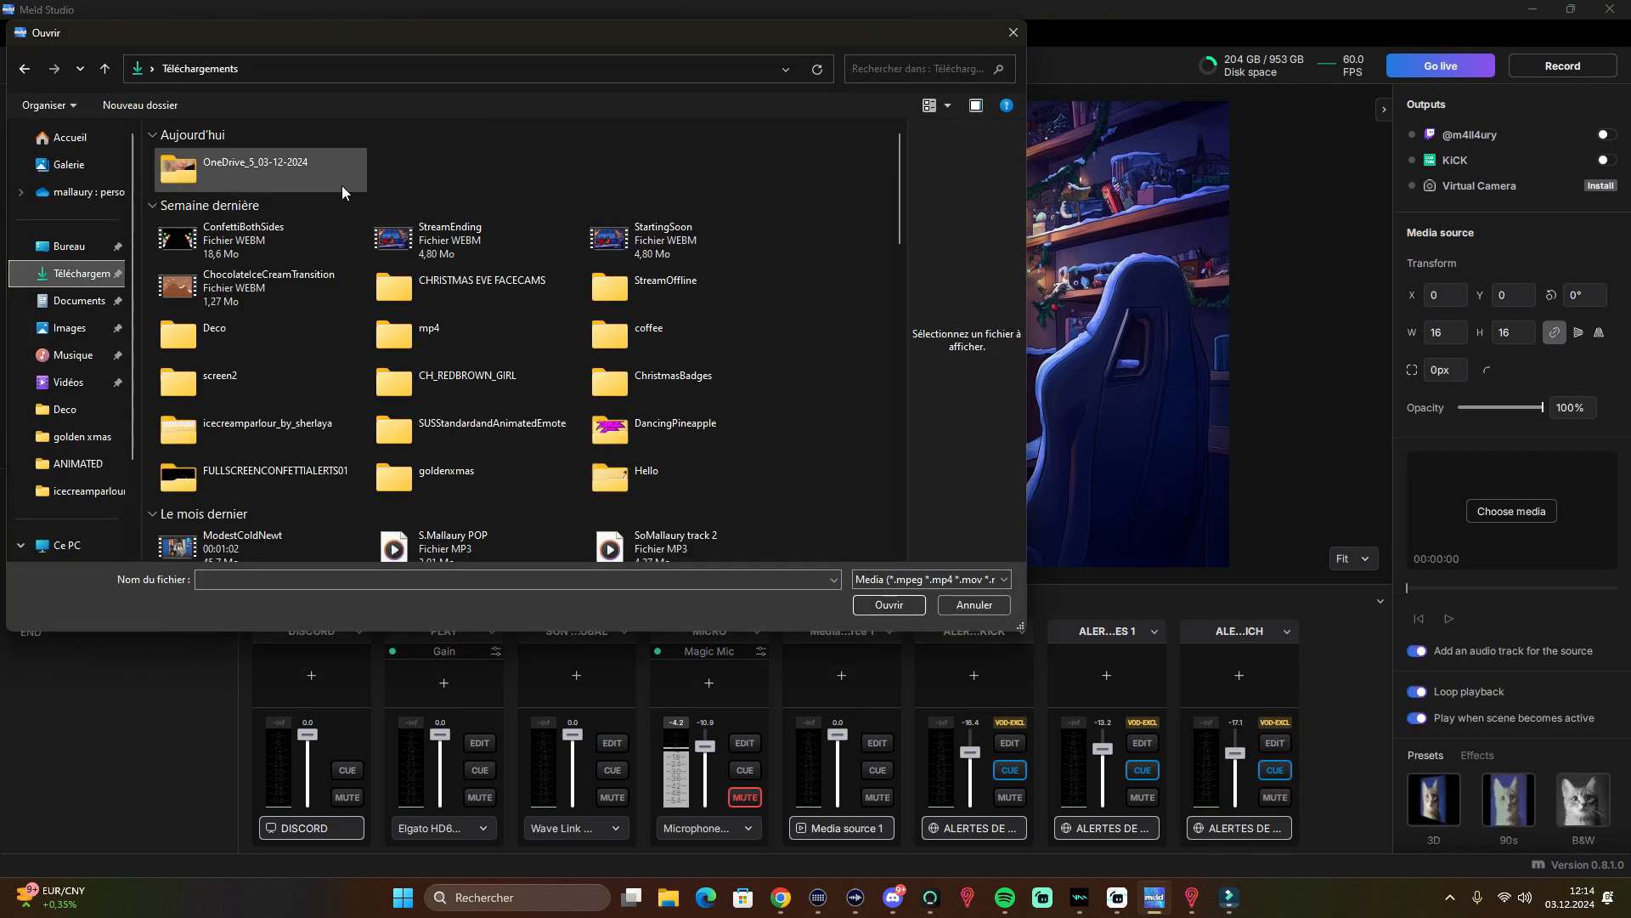
pyautogui.click(1015, 33)
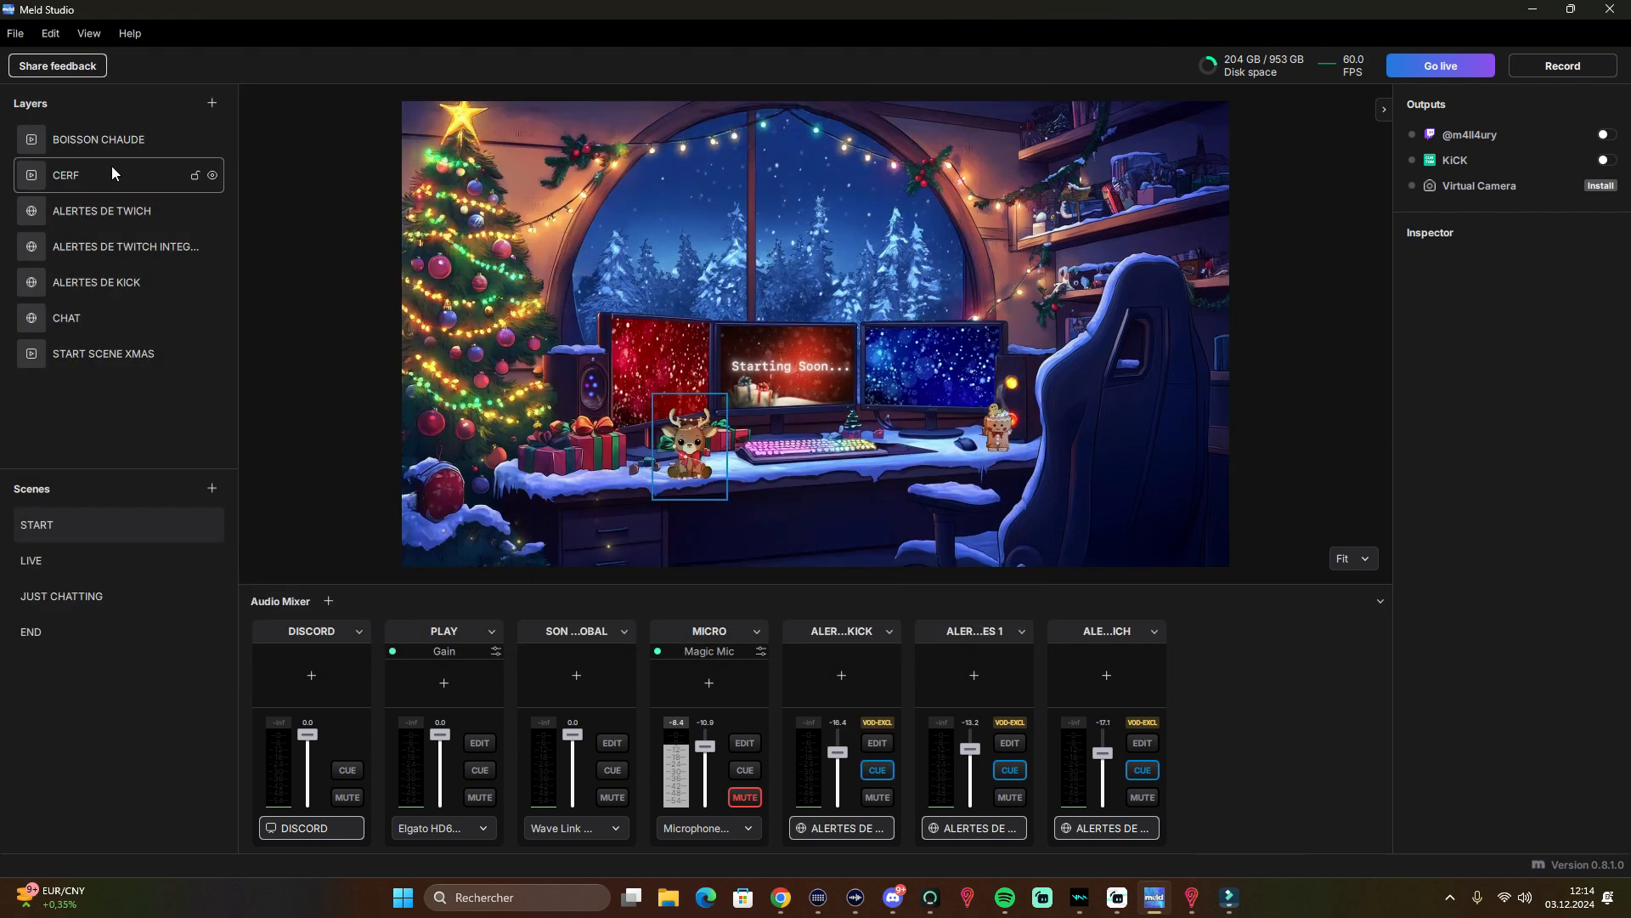
# - Round the corners of the START SCENE XMAS layer to a radius of 540, and reduce the radius to 400px
pyautogui.click(104, 353)
pyautogui.moveTo(1229, 566)
pyautogui.mouseDown()
pyautogui.moveTo(1107, 507)
pyautogui.moveTo(1228, 567)
pyautogui.mouseUp()
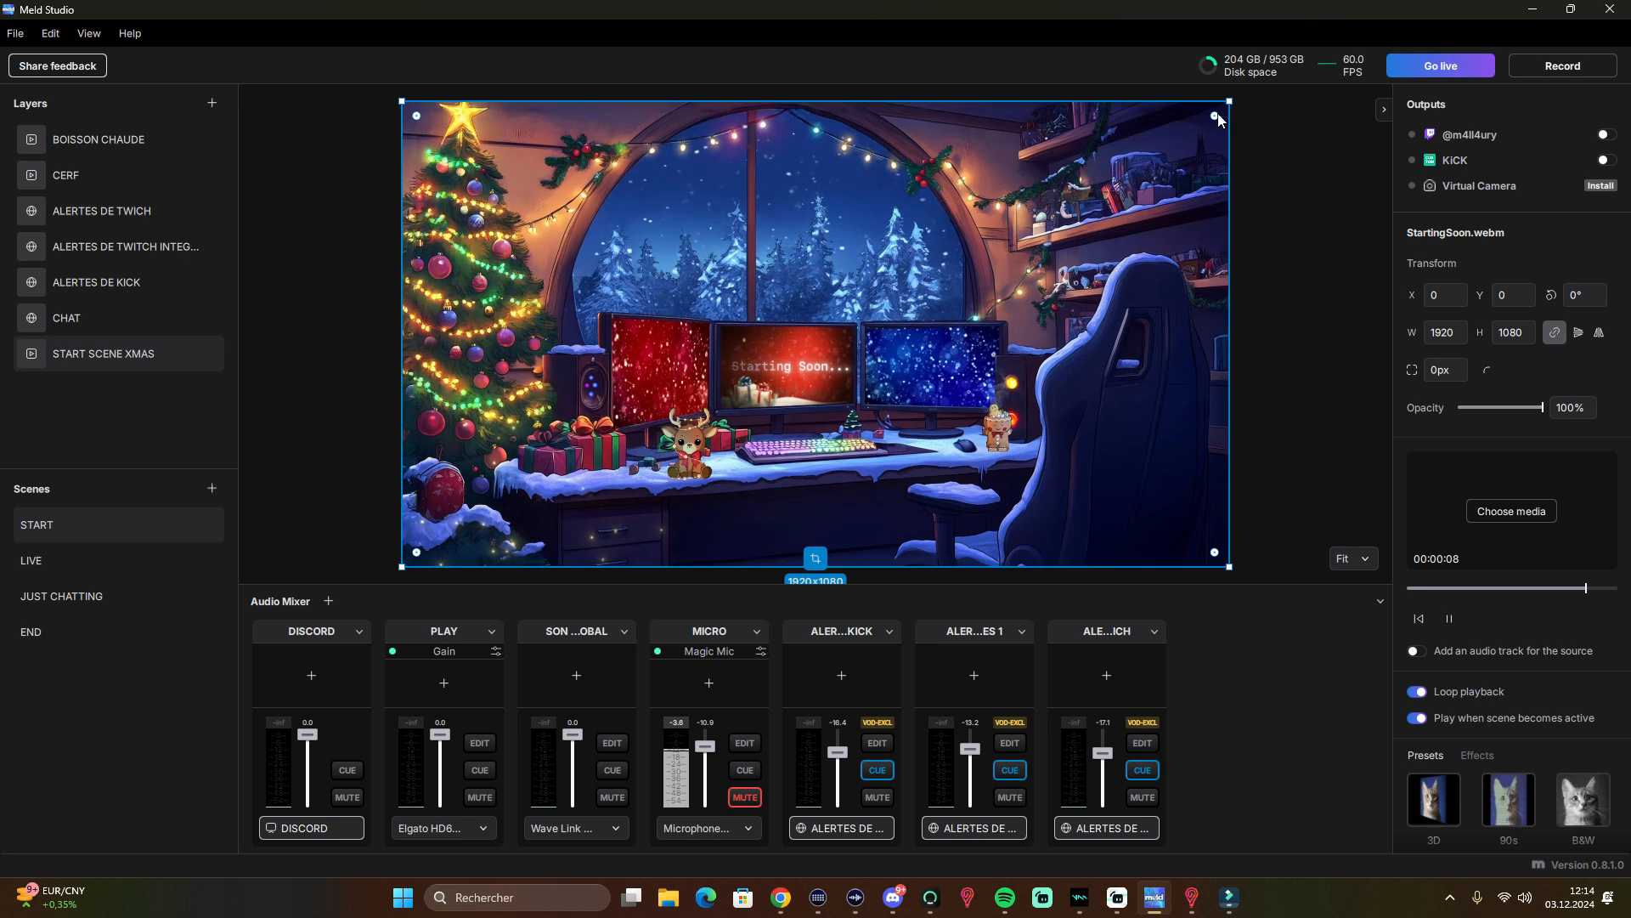
pyautogui.moveTo(1215, 116); pyautogui.dragTo(1110, 219)
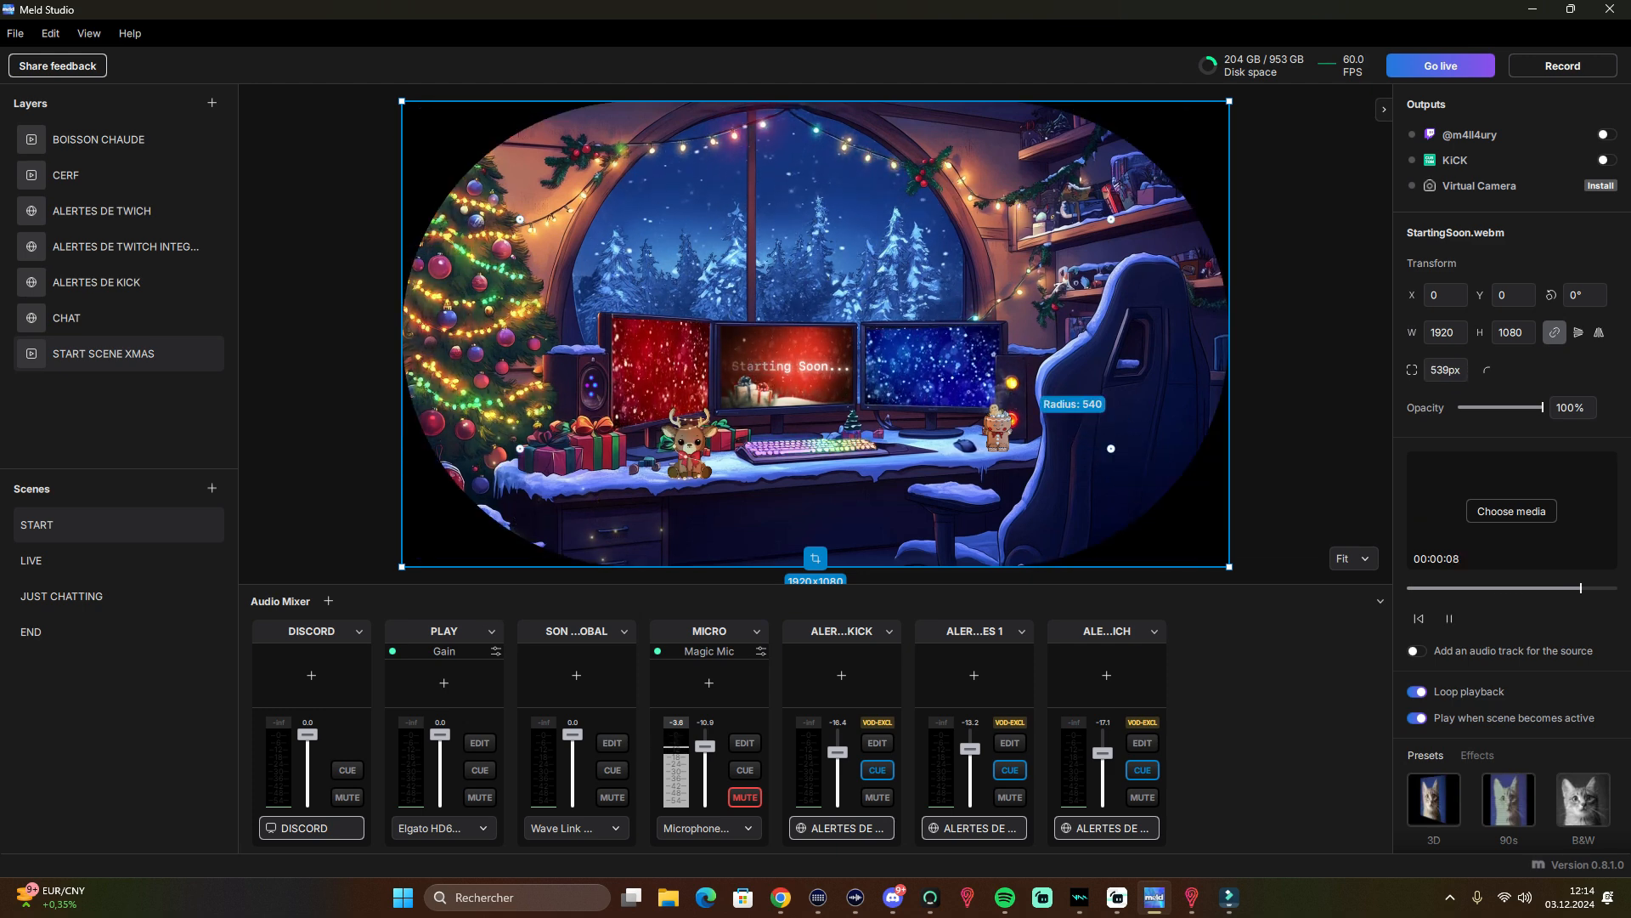
pyautogui.moveTo(1111, 448); pyautogui.dragTo(1139, 474)
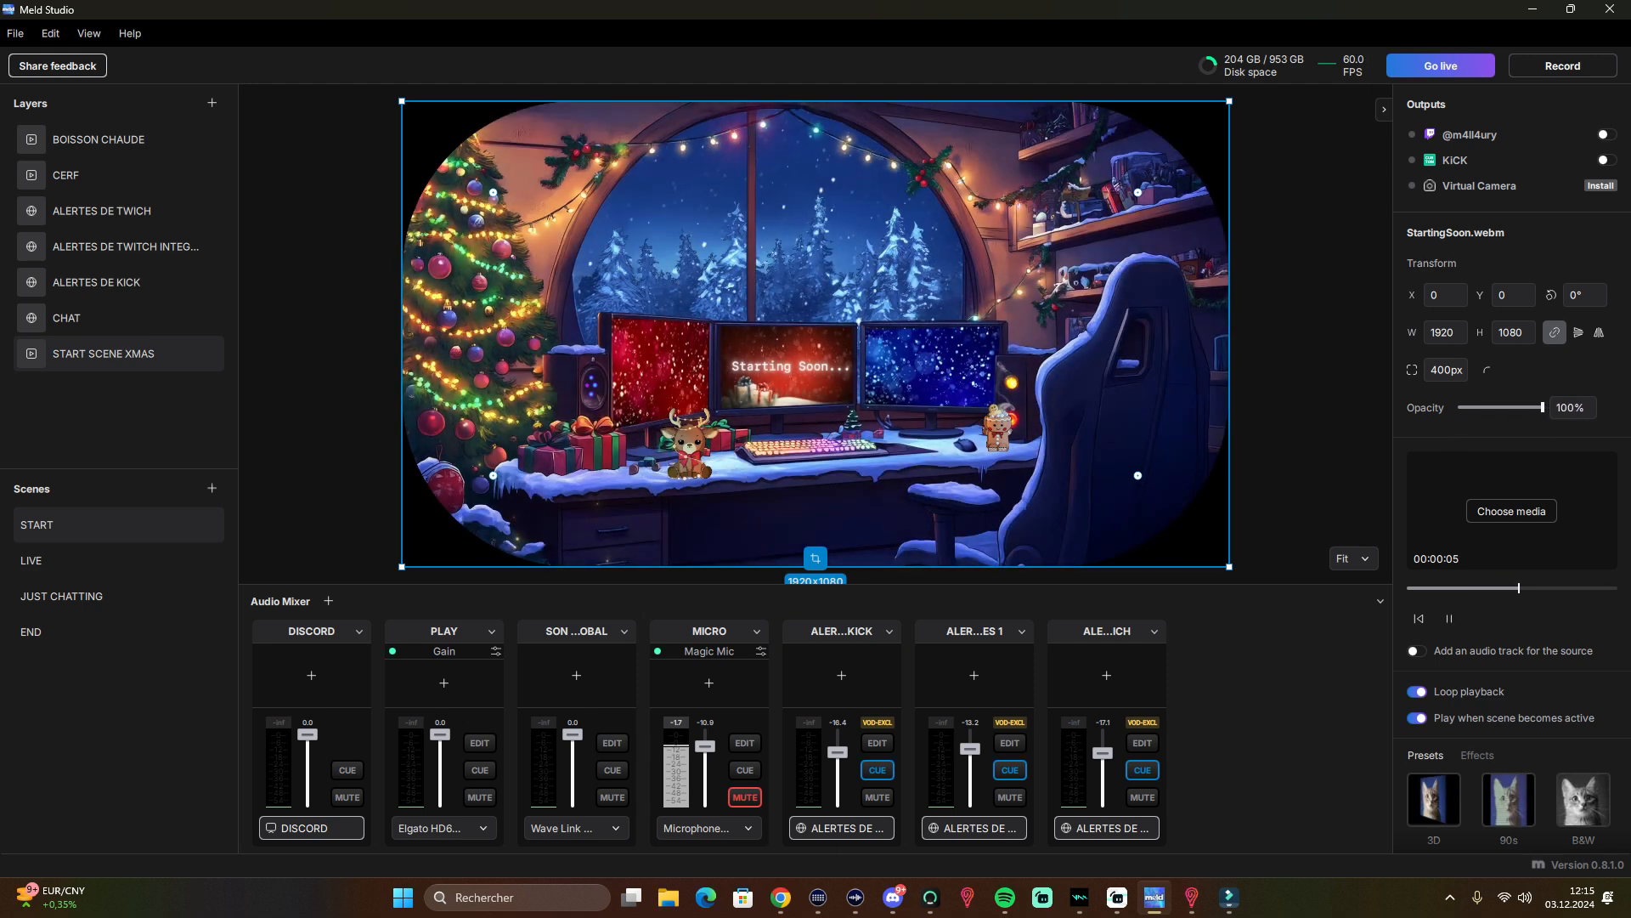
# - Add an audio track for the START SCENE XMAS source, view its delay, global and Twitch VOD settings, and remove it
pyautogui.scroll(-1, 1503, 595)
pyautogui.click(1417, 589)
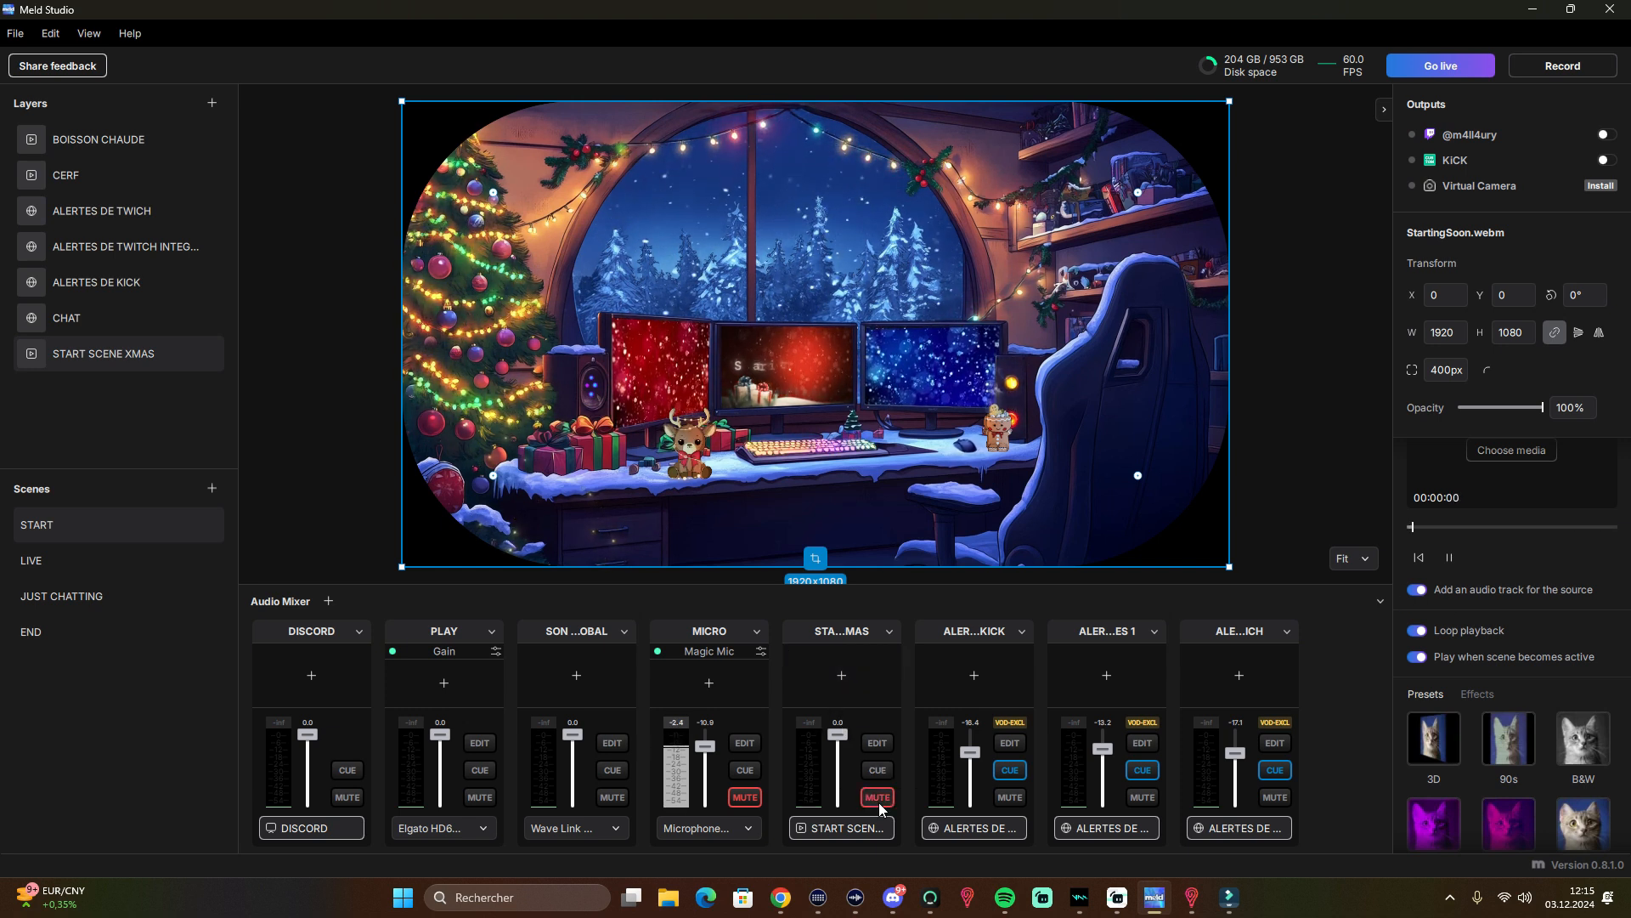
pyautogui.click(884, 742)
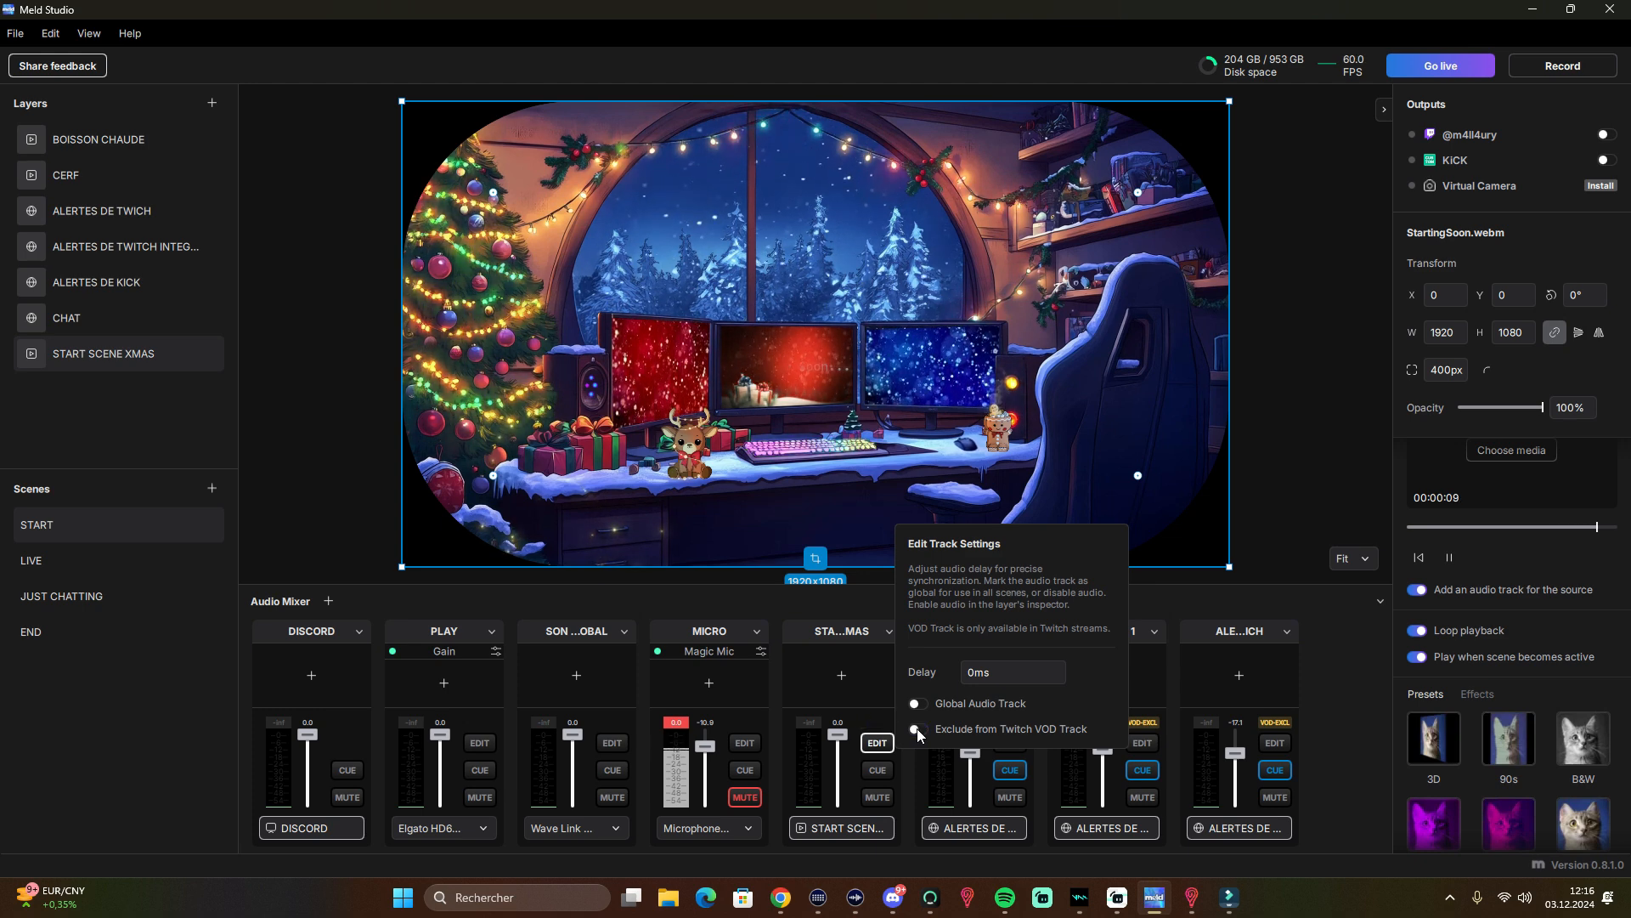
pyautogui.click(1416, 589)
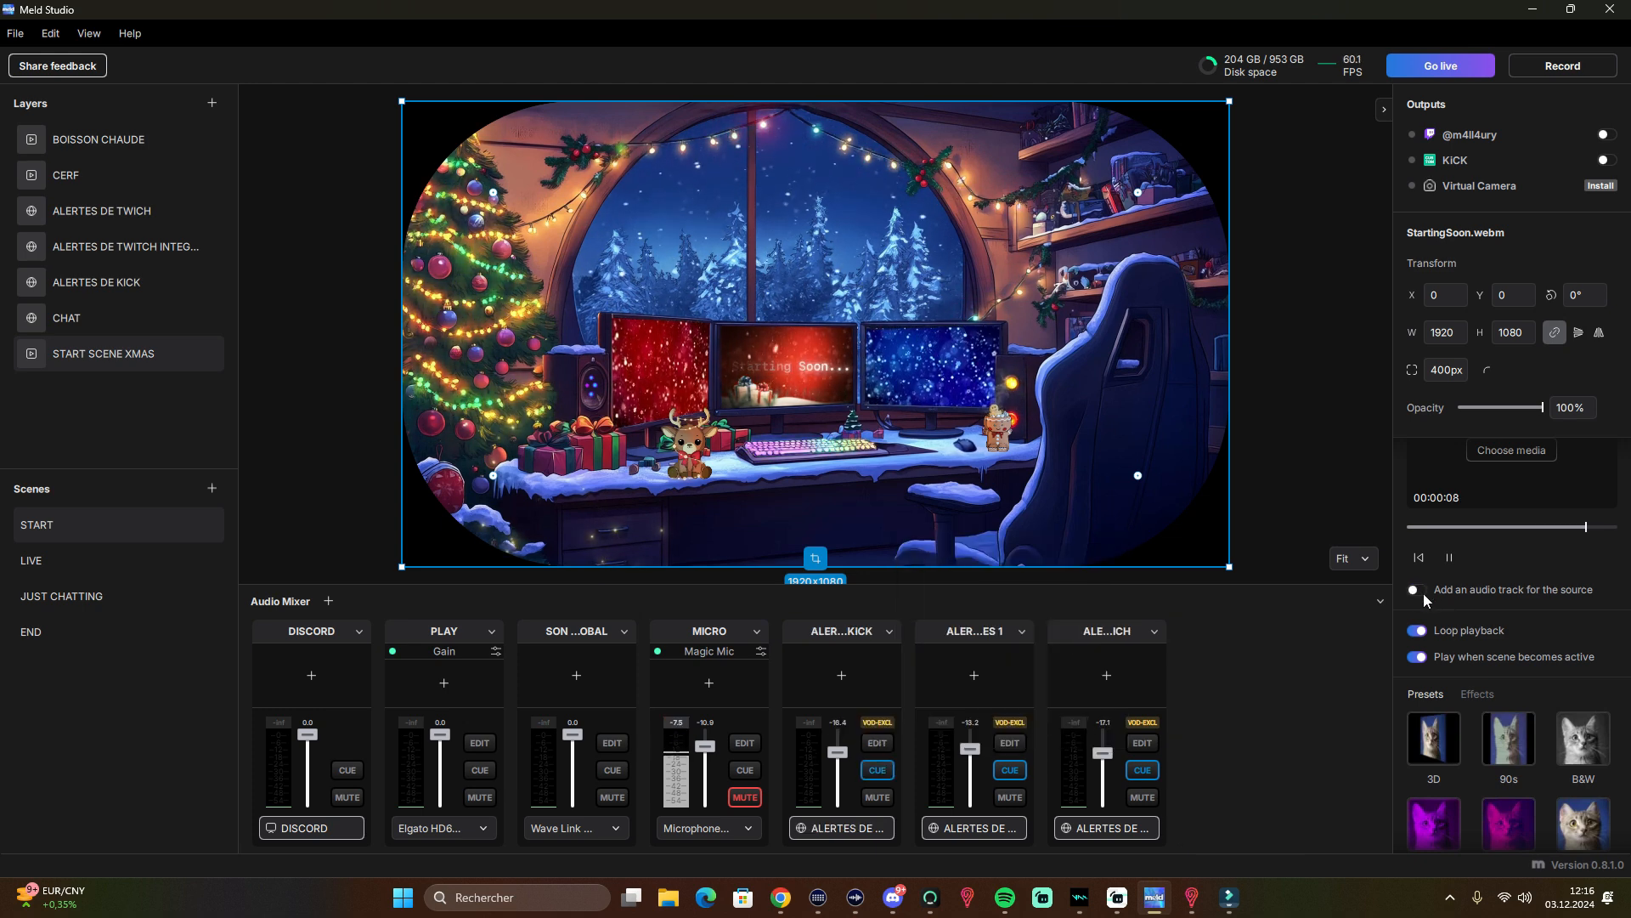
# - Reset the START SCENE XMAS layer's corner radius to 0px, and try cropping the layer to 1322×709 before cancelling
pyautogui.moveTo(1137, 475); pyautogui.dragTo(1212, 555)
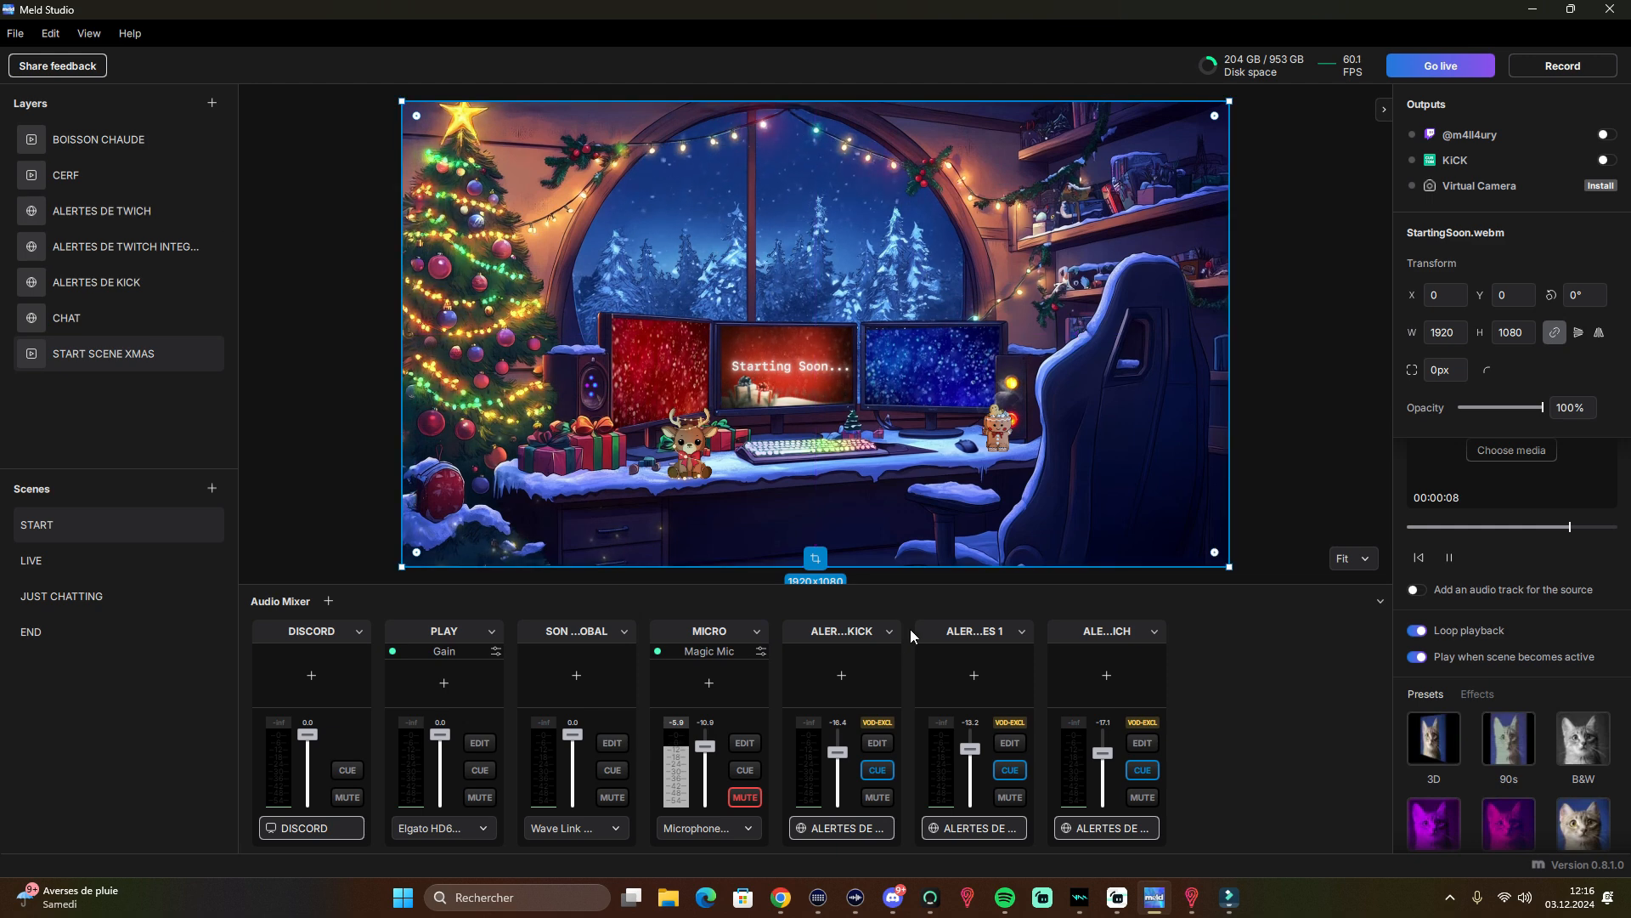
pyautogui.click(814, 560)
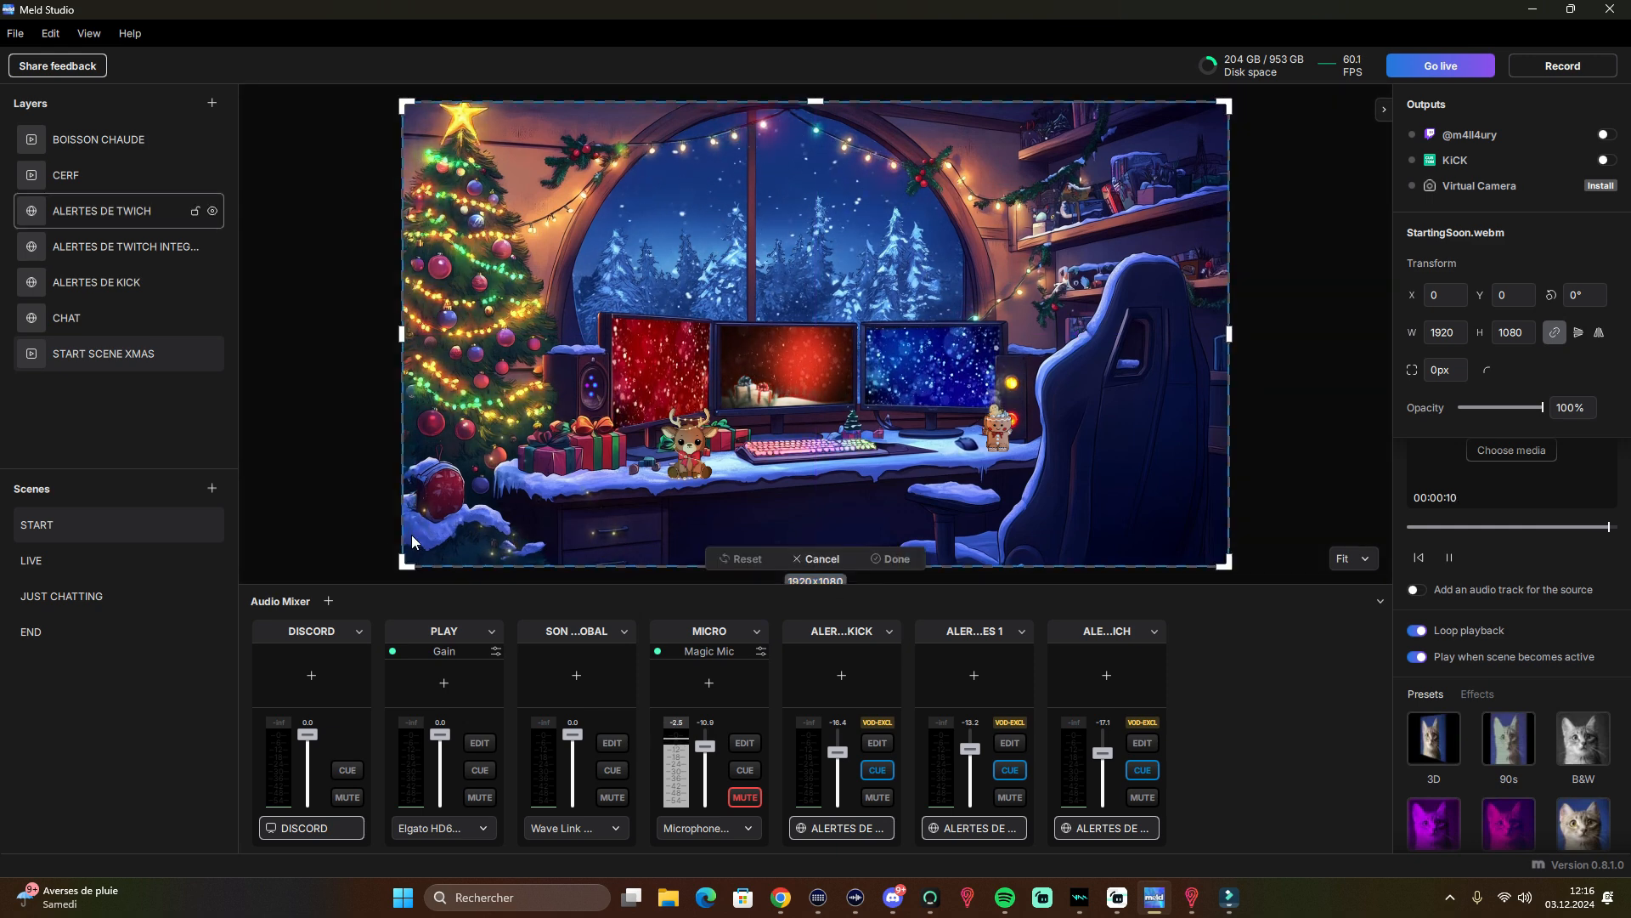
pyautogui.moveTo(404, 564); pyautogui.dragTo(660, 406)
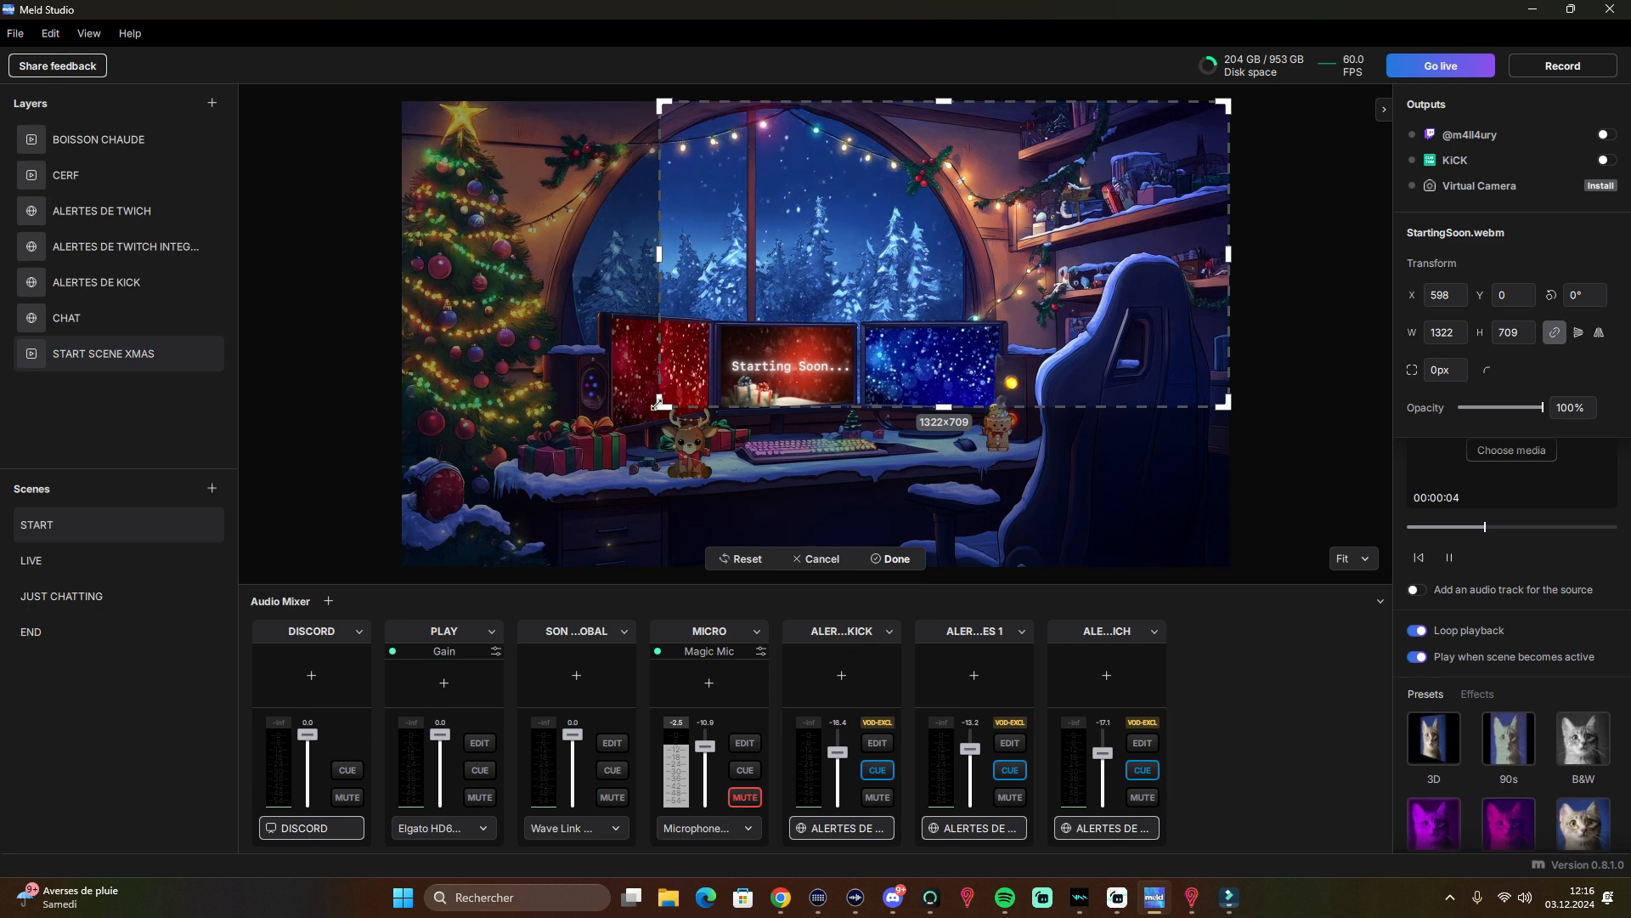
pyautogui.moveTo(662, 403); pyautogui.dragTo(406, 561)
pyautogui.click(818, 558)
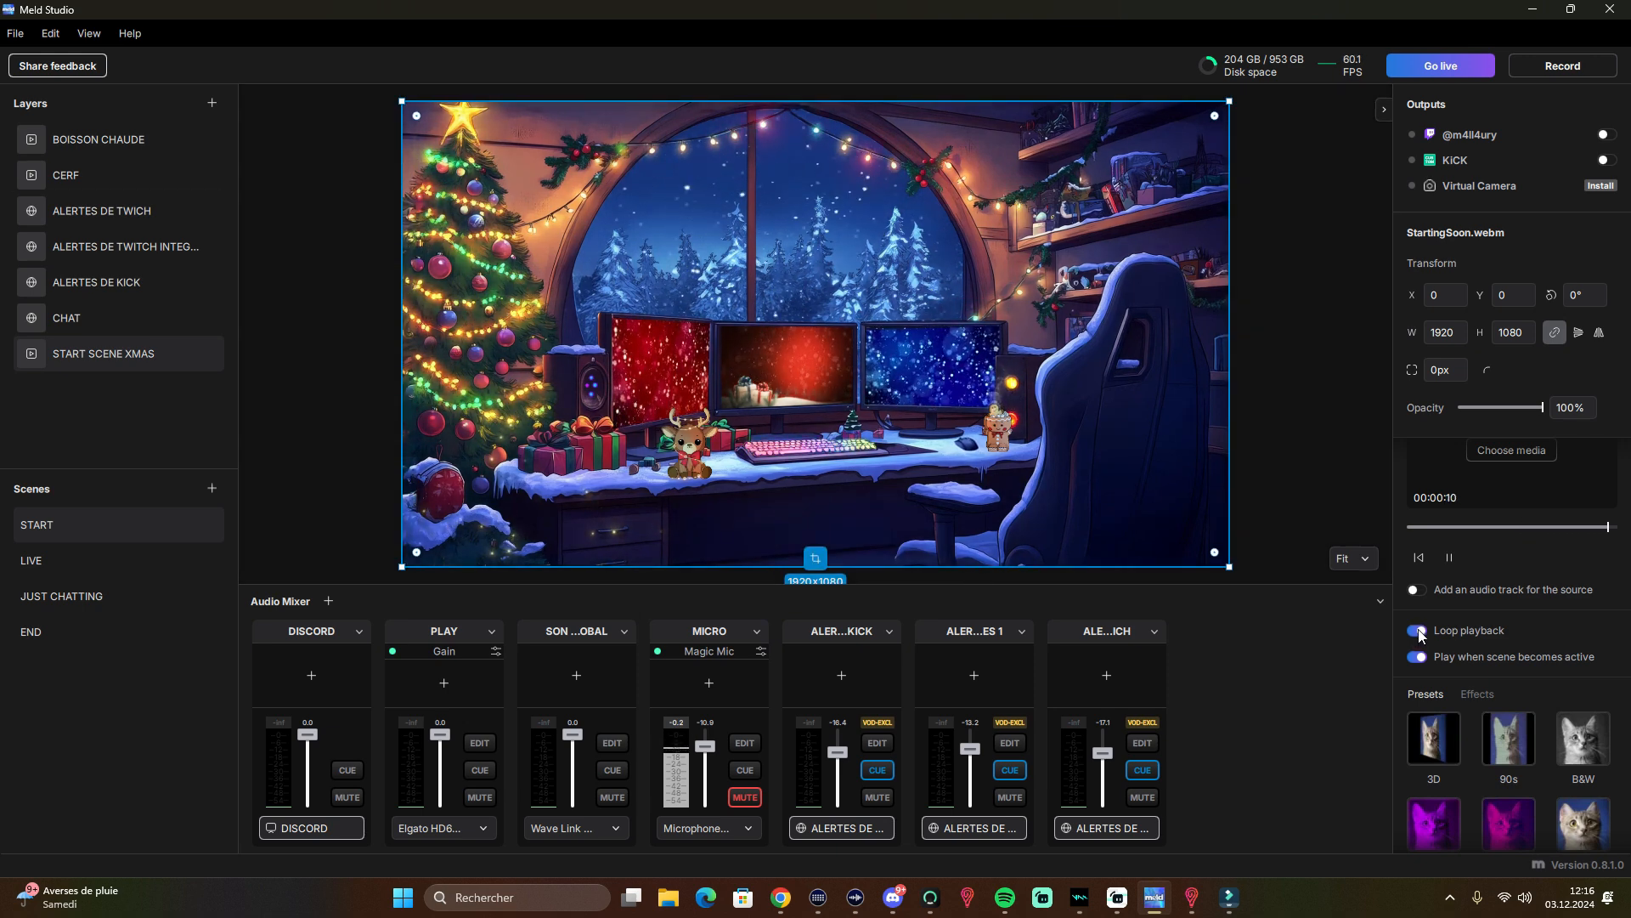
# - Switch loop playback off and back on for the START SCENE XMAS video
pyautogui.click(1416, 629)
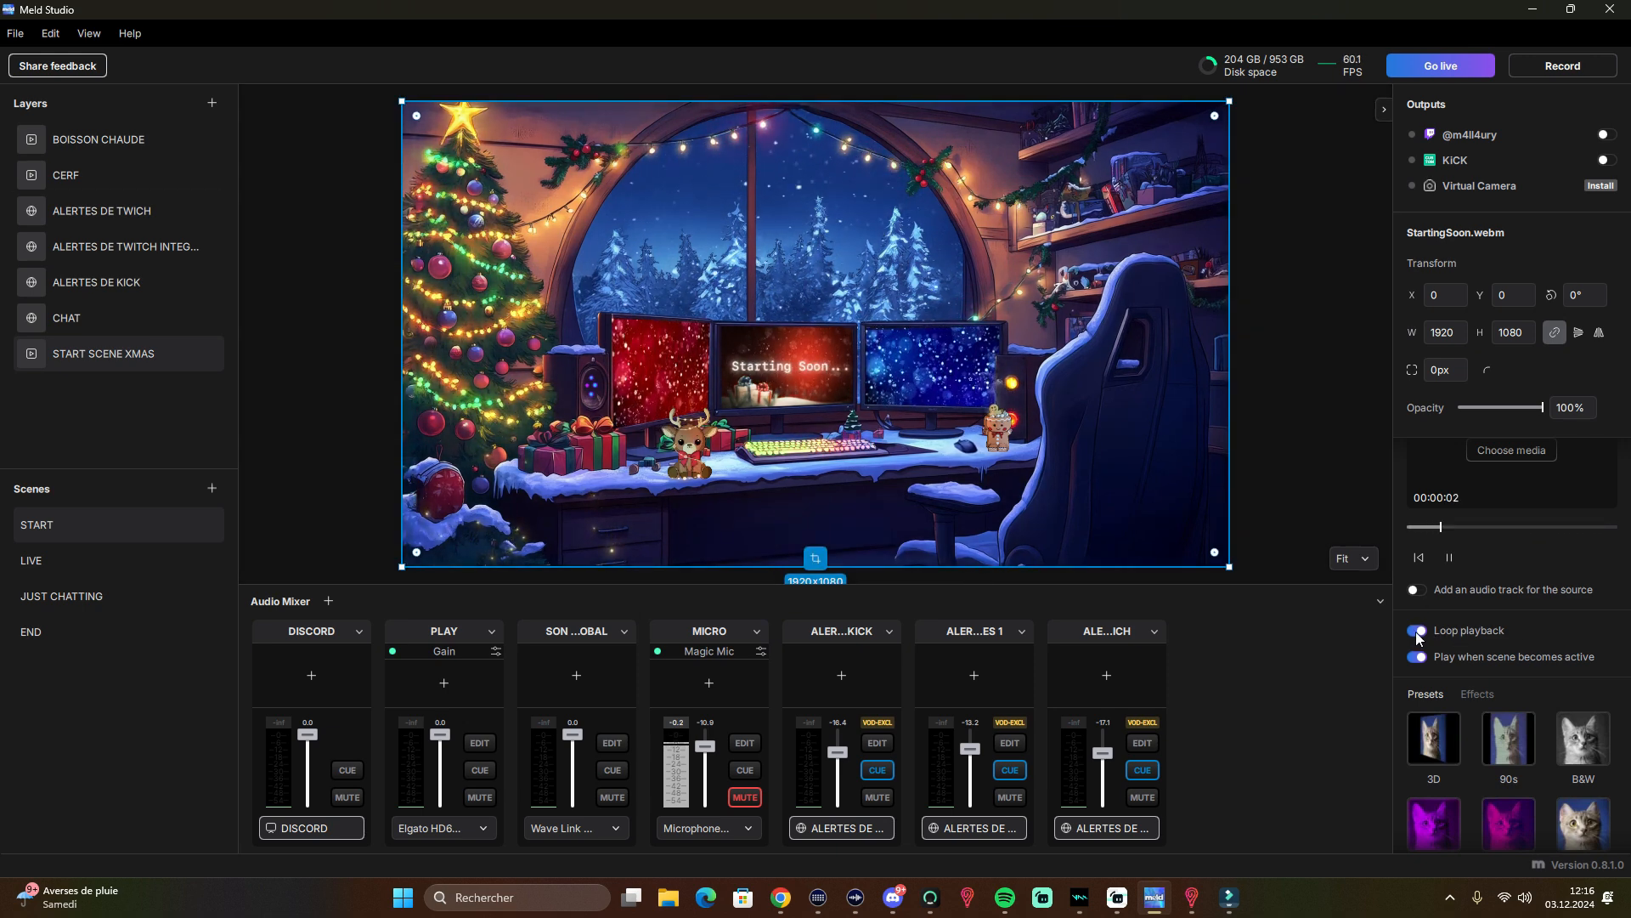
pyautogui.click(1415, 631)
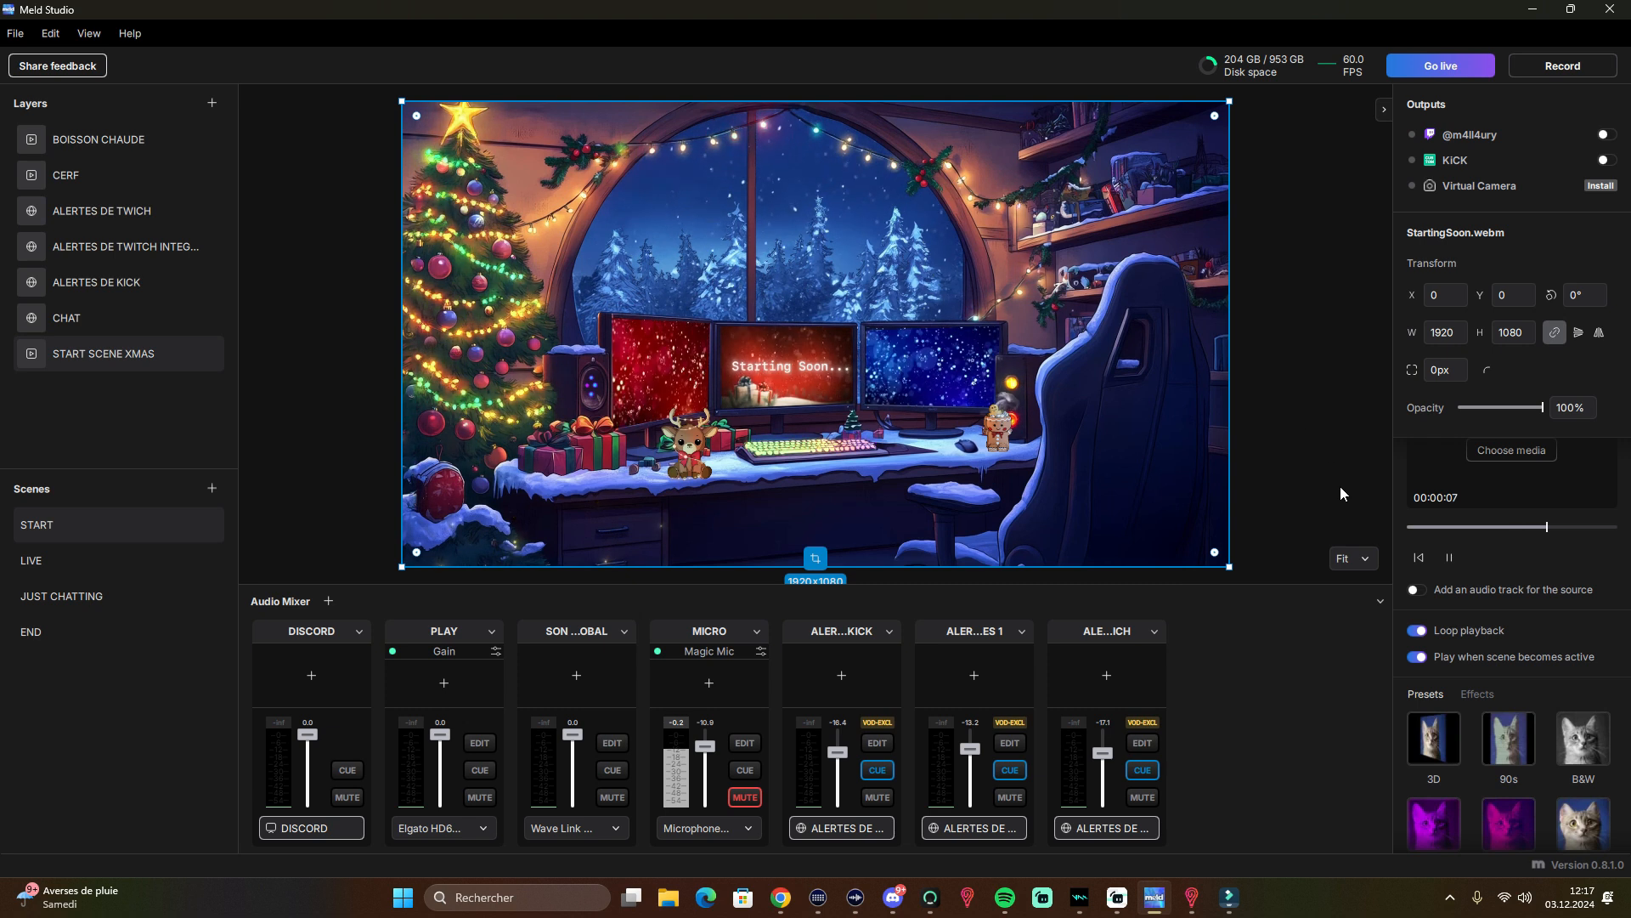
# - Try the 3D, 90s, B&W, Colored, Duotone and Fisheye presets on the START SCENE XMAS layer and remove the applied effect
pyautogui.scroll(-2, 1454, 695)
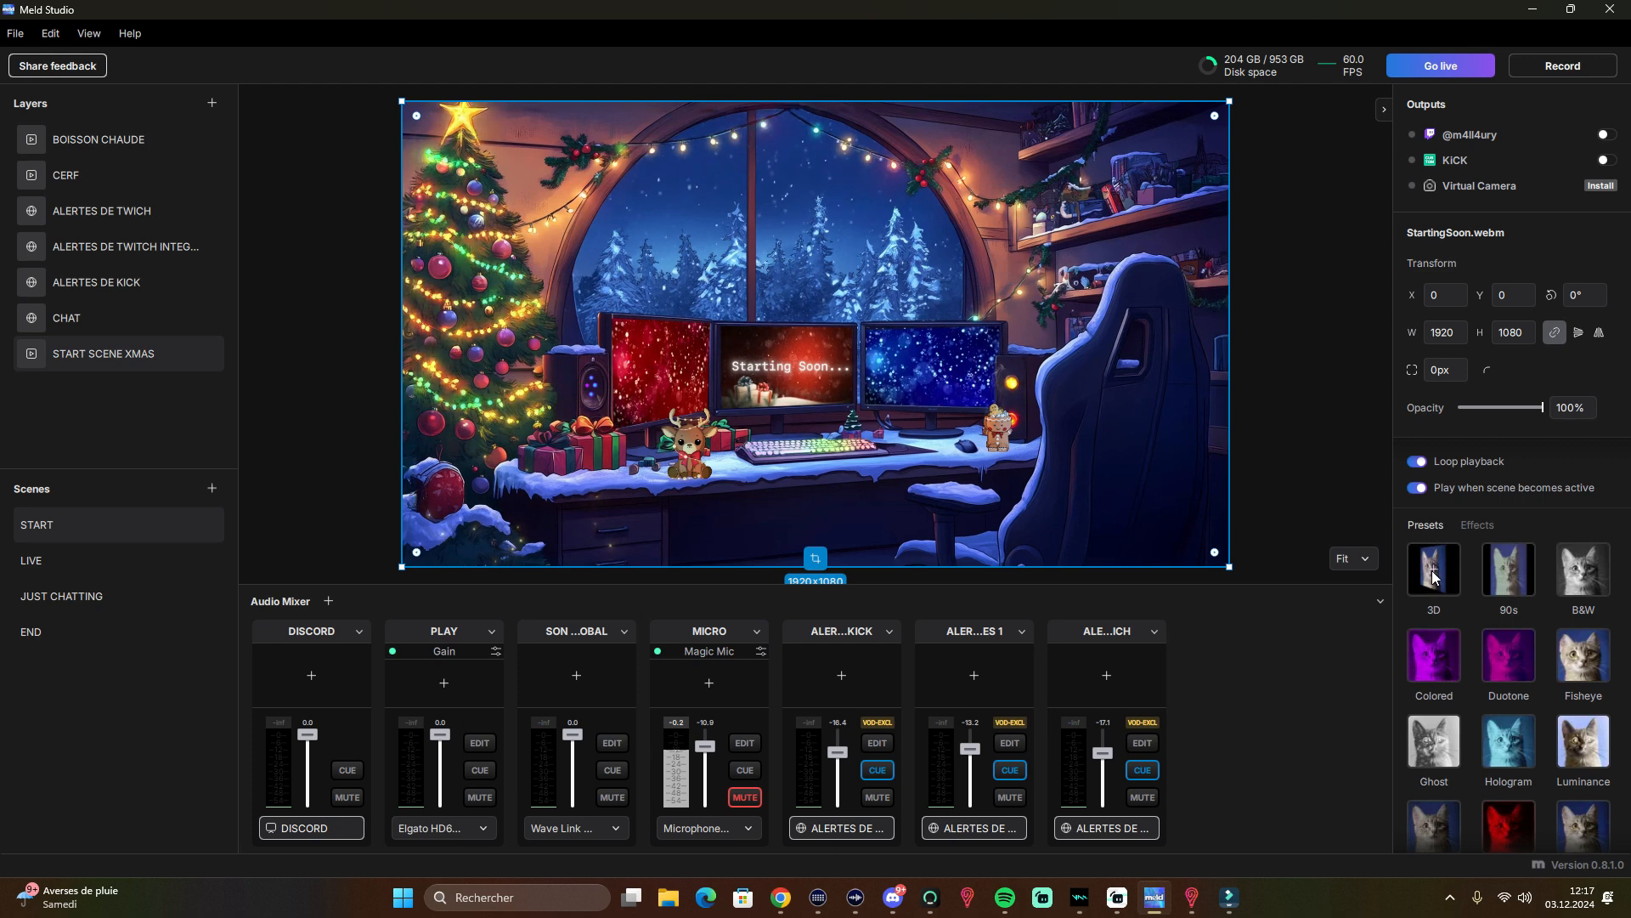
pyautogui.click(1434, 569)
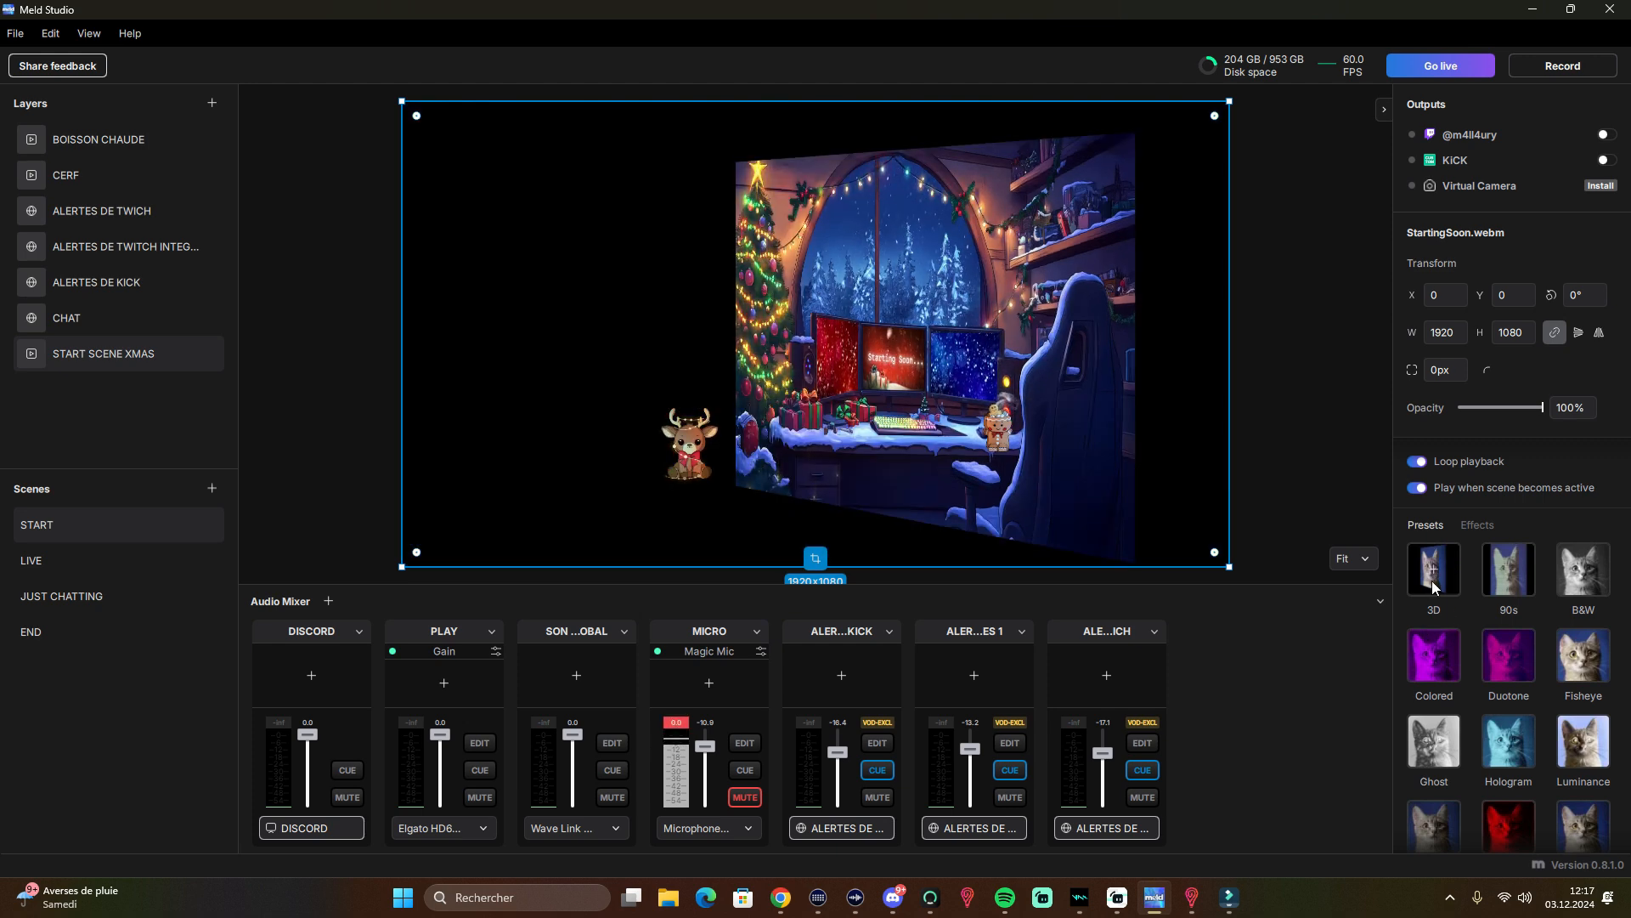
pyautogui.click(1503, 583)
pyautogui.click(1577, 582)
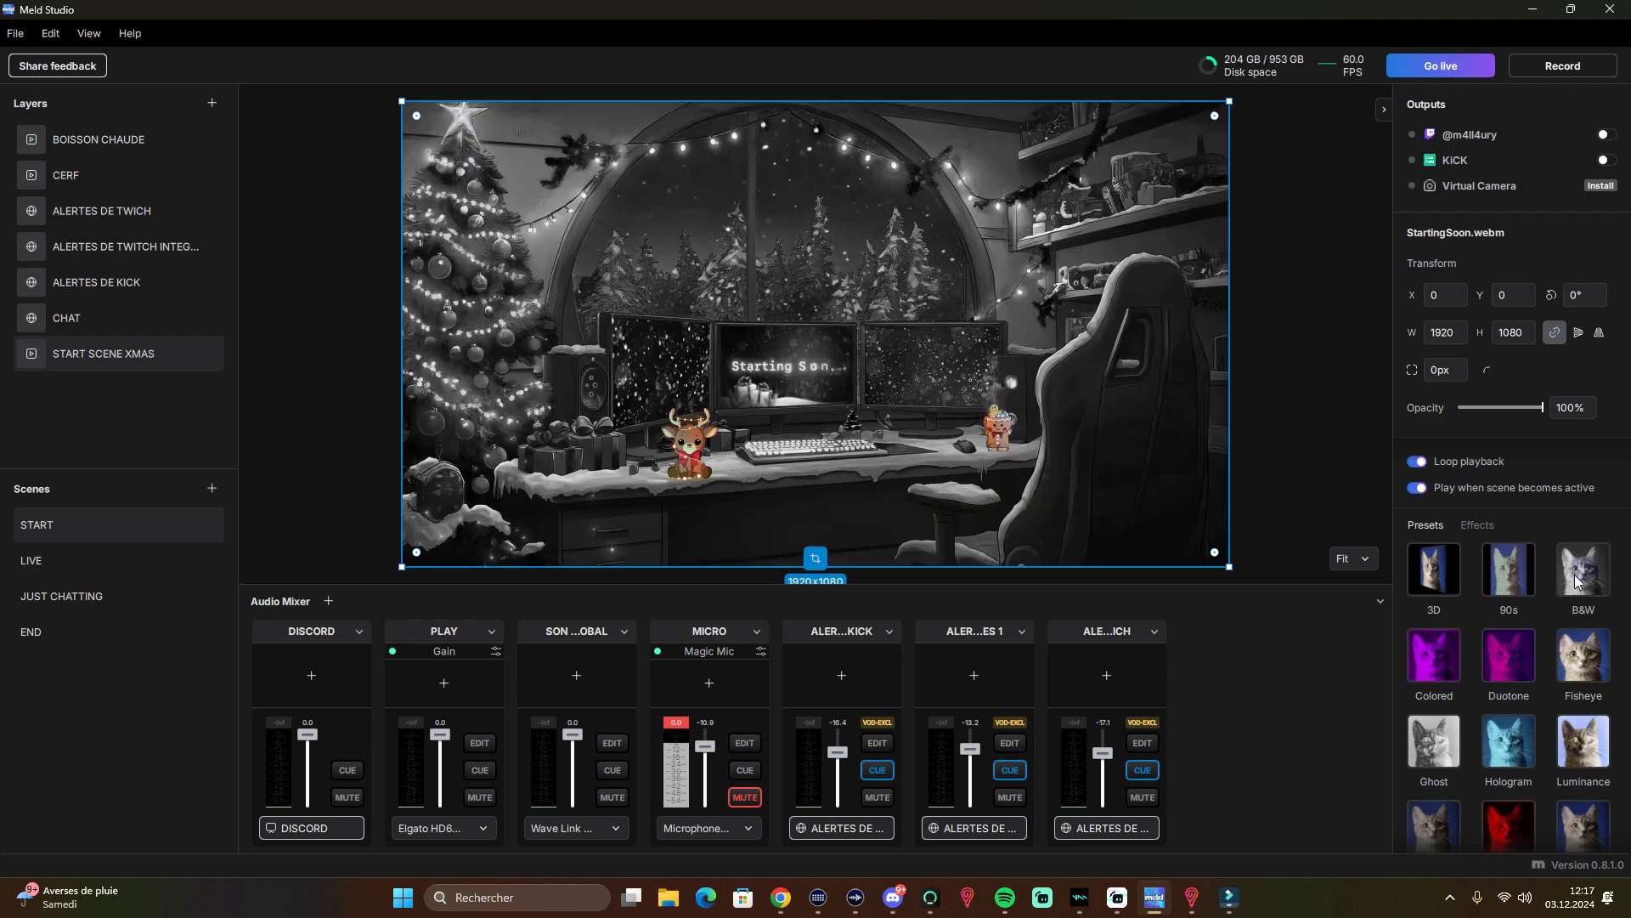
pyautogui.click(1436, 665)
pyautogui.click(1509, 659)
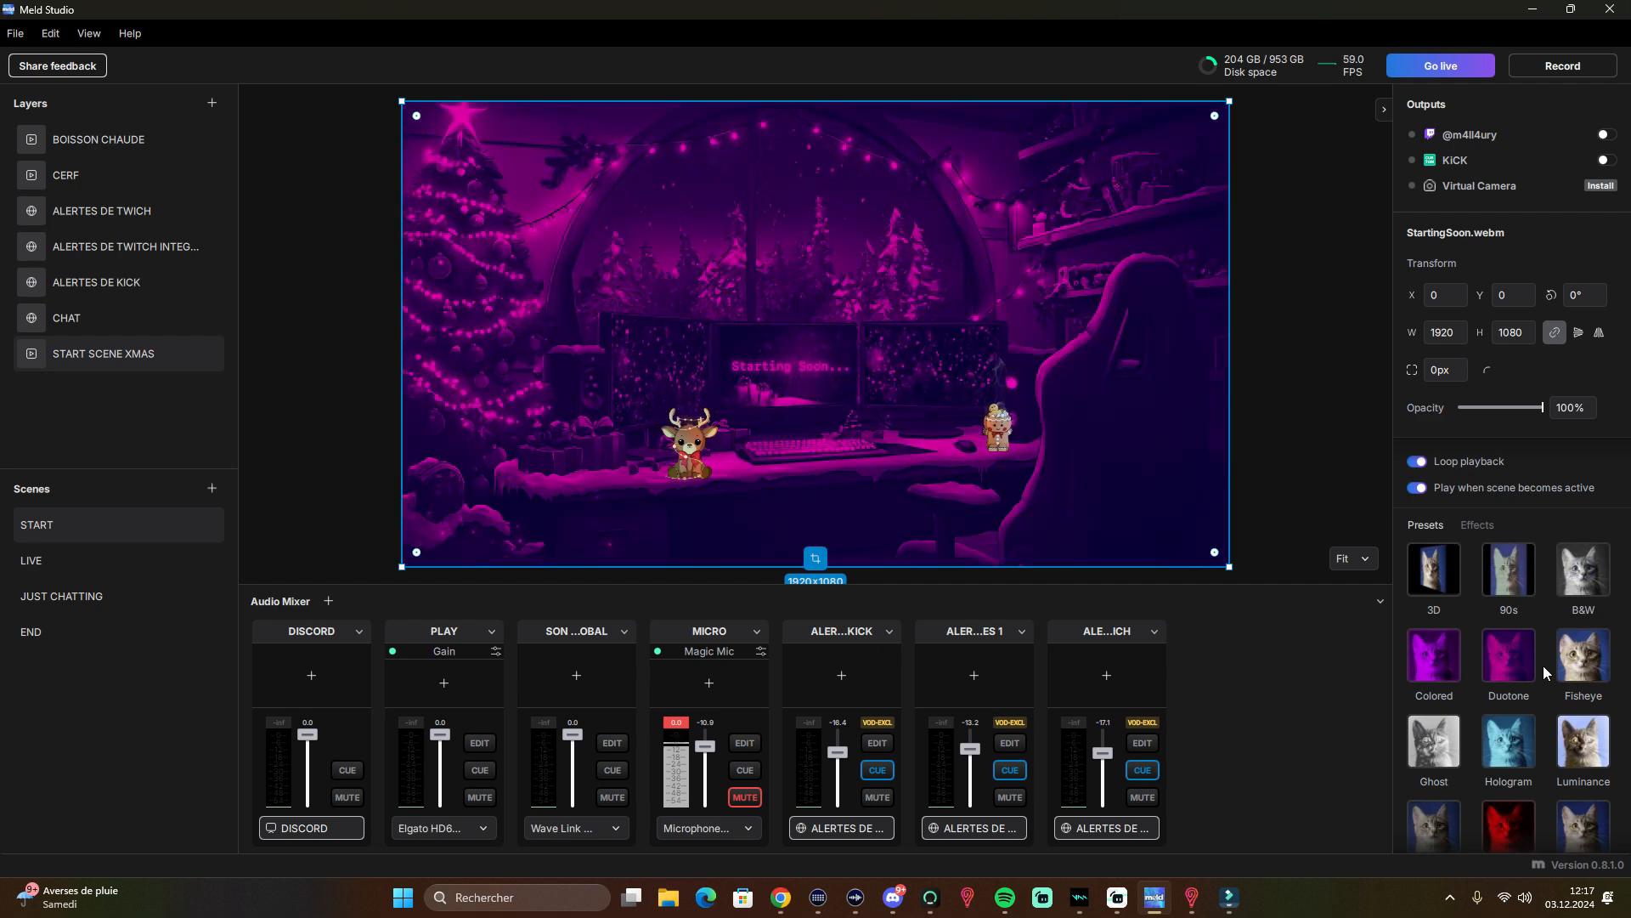
pyautogui.click(1580, 658)
pyautogui.click(1613, 791)
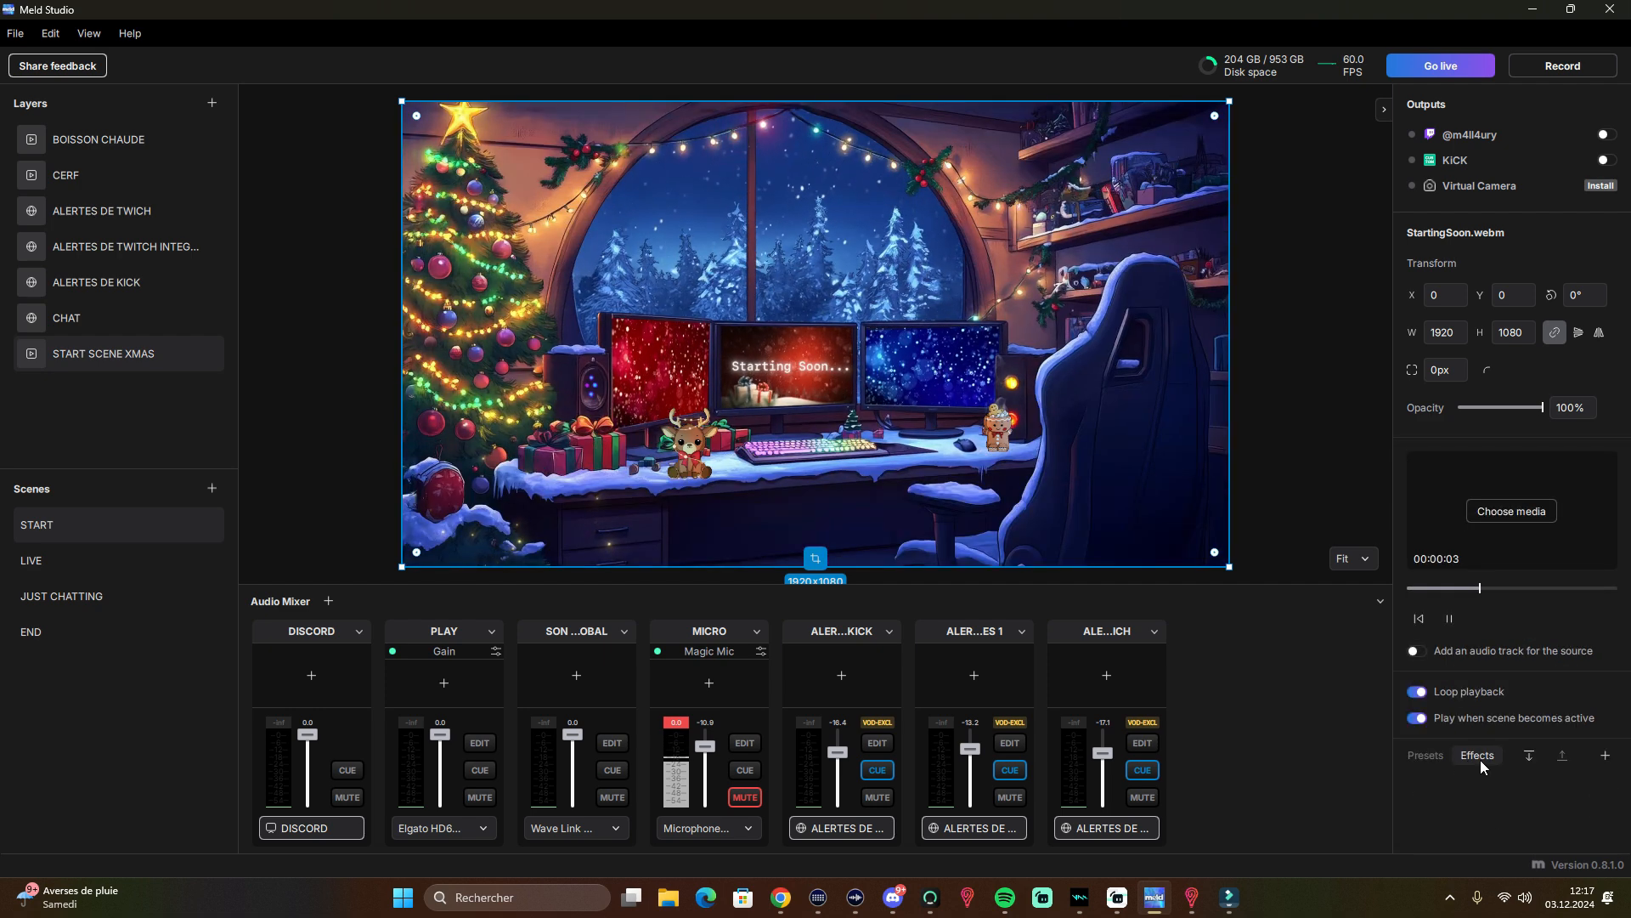
# - Try a Gaussian Blur effect on the START SCENE XMAS layer, adjust its blurriness, and remove the effect
pyautogui.click(1605, 754)
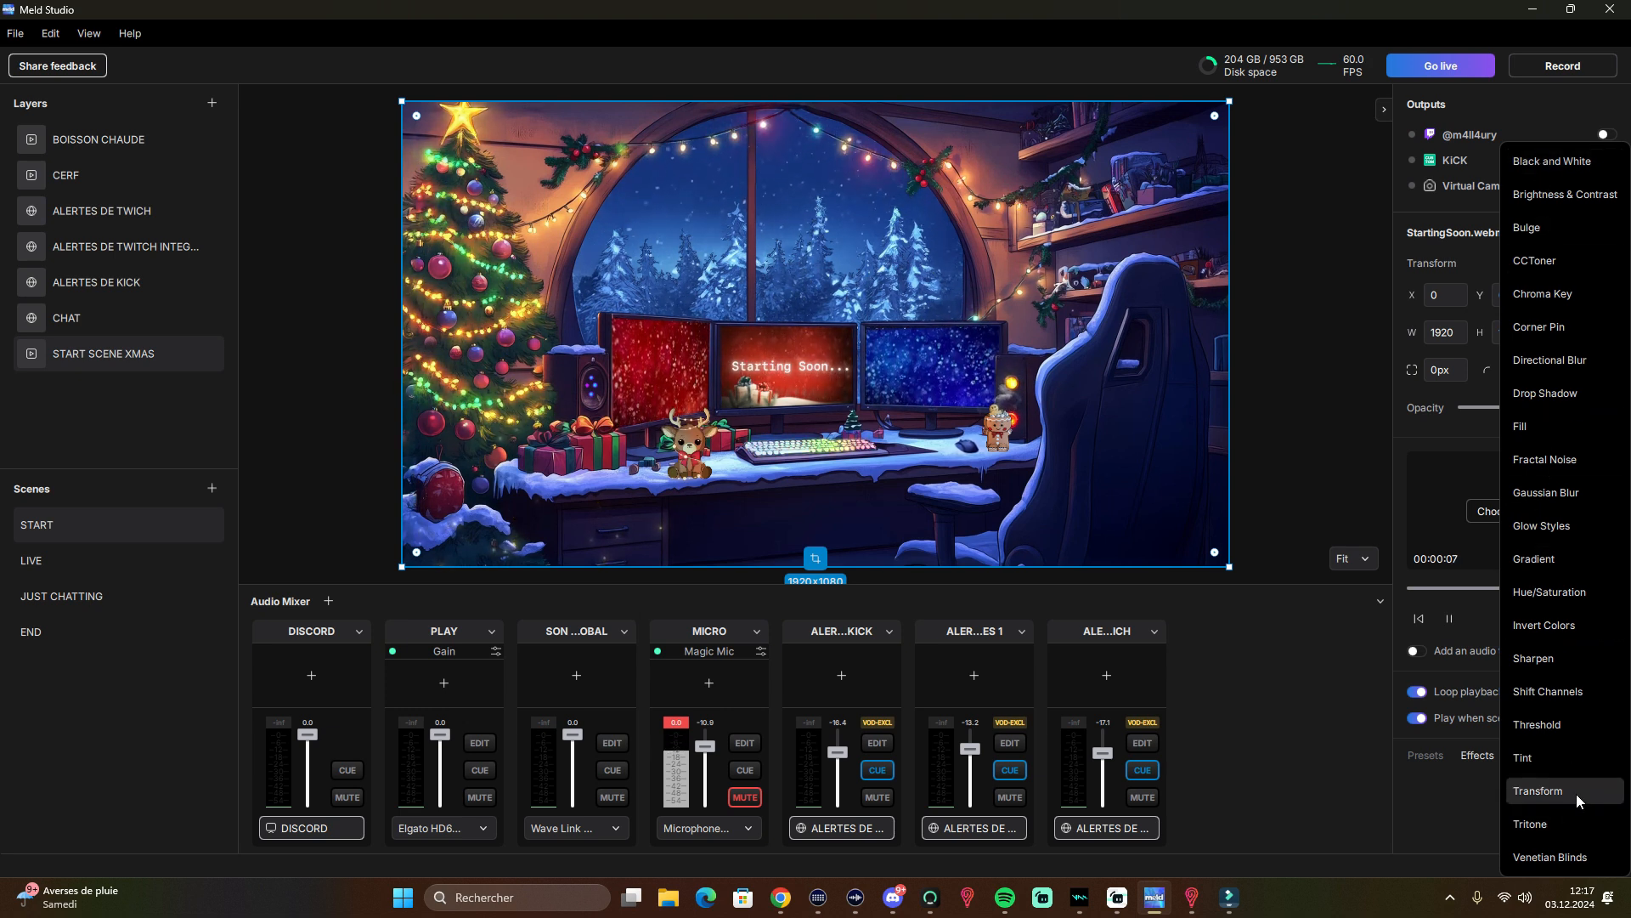
pyautogui.click(1541, 493)
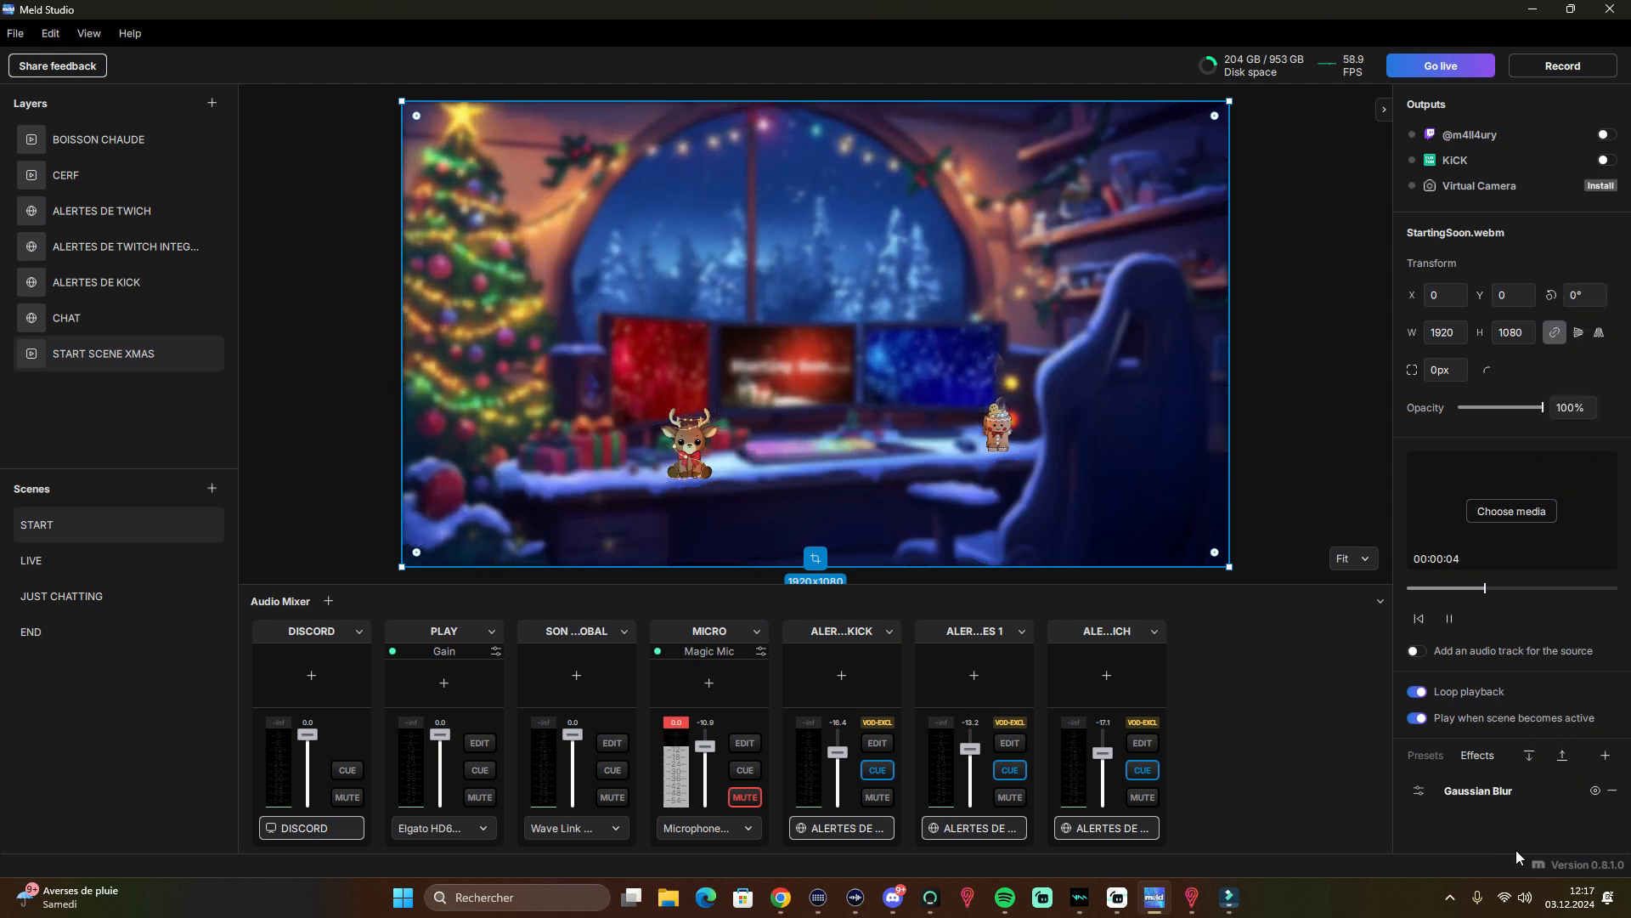
pyautogui.click(1417, 790)
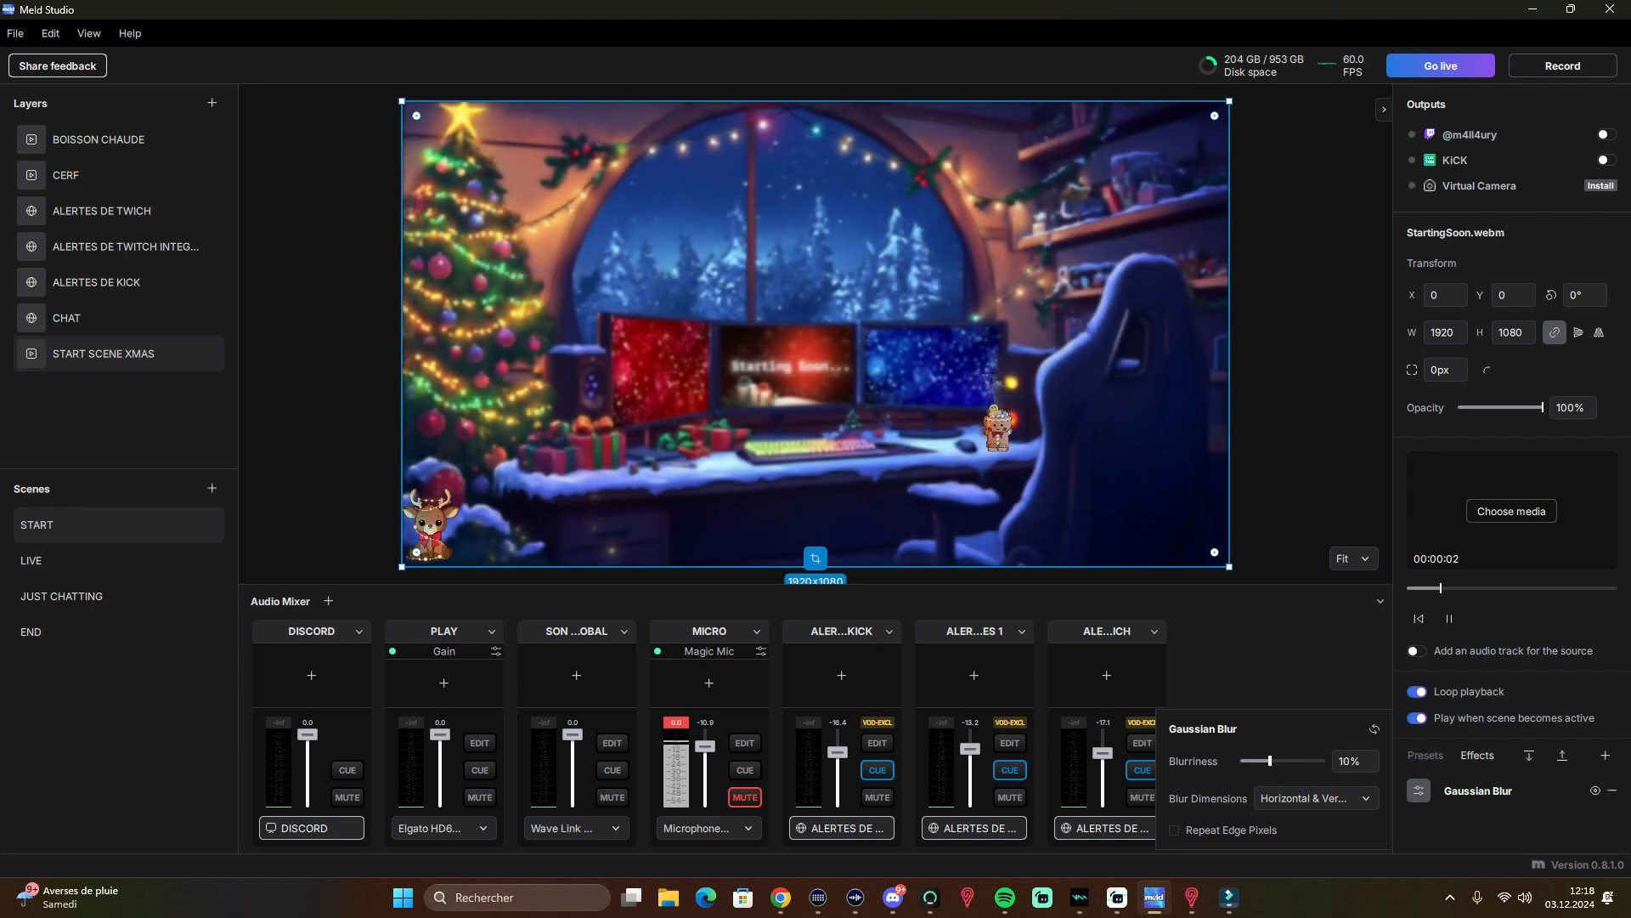
pyautogui.moveTo(1277, 763); pyautogui.dragTo(1284, 761)
pyautogui.click(1612, 791)
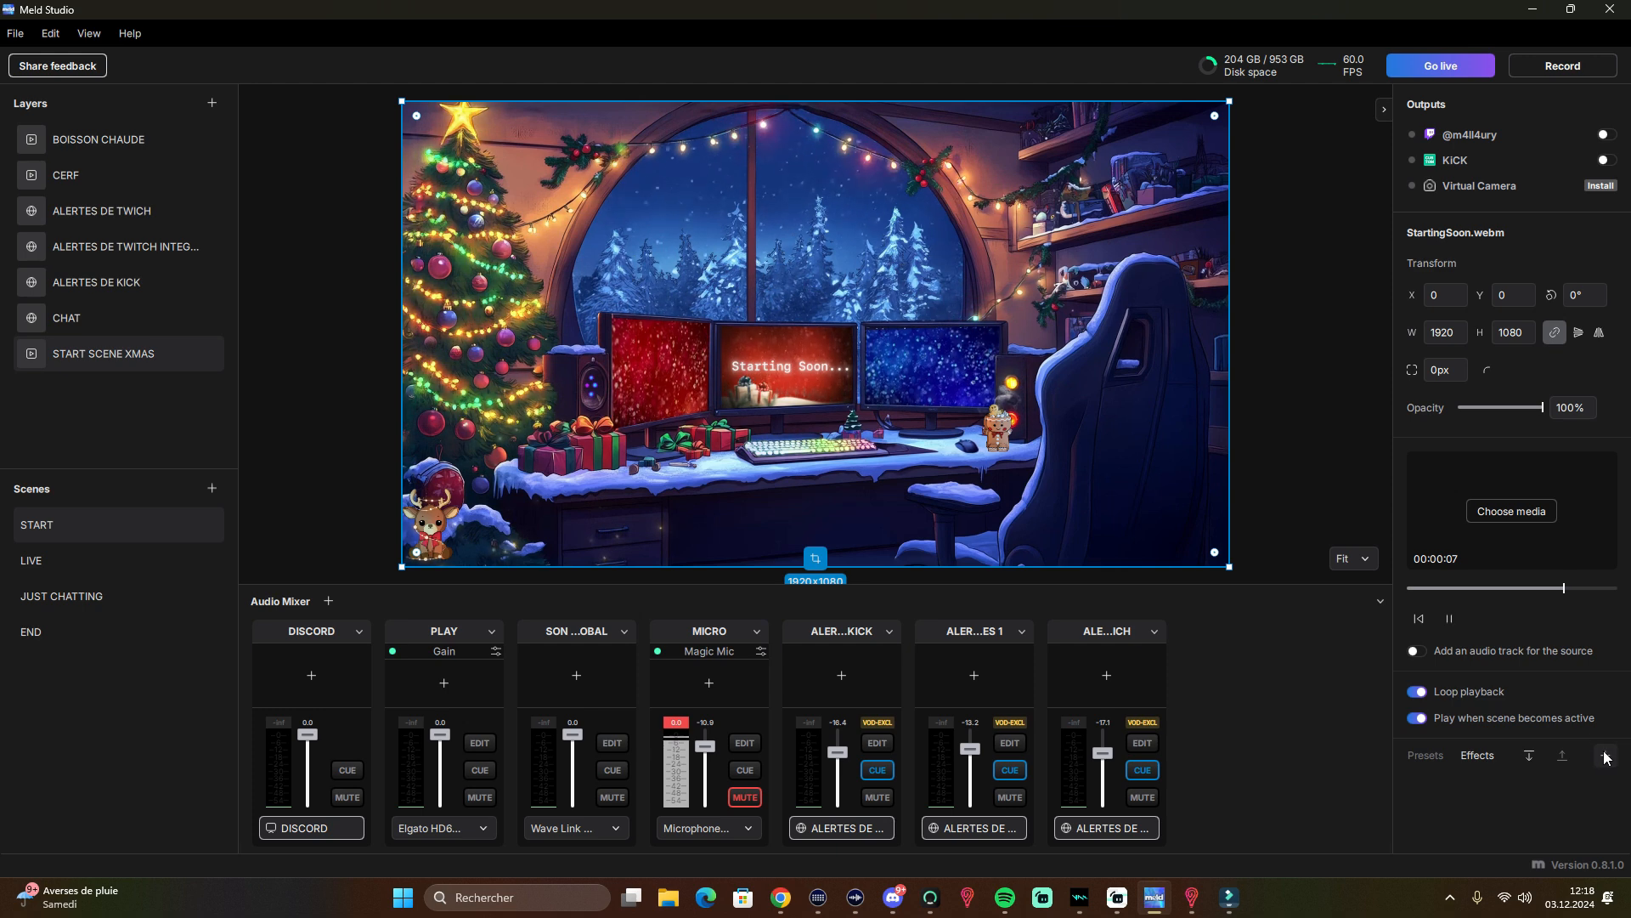
# - Add a Glow Styles effect to the START SCENE XMAS layer and try the Center Glow and Inner Glow edge styles
pyautogui.click(1605, 755)
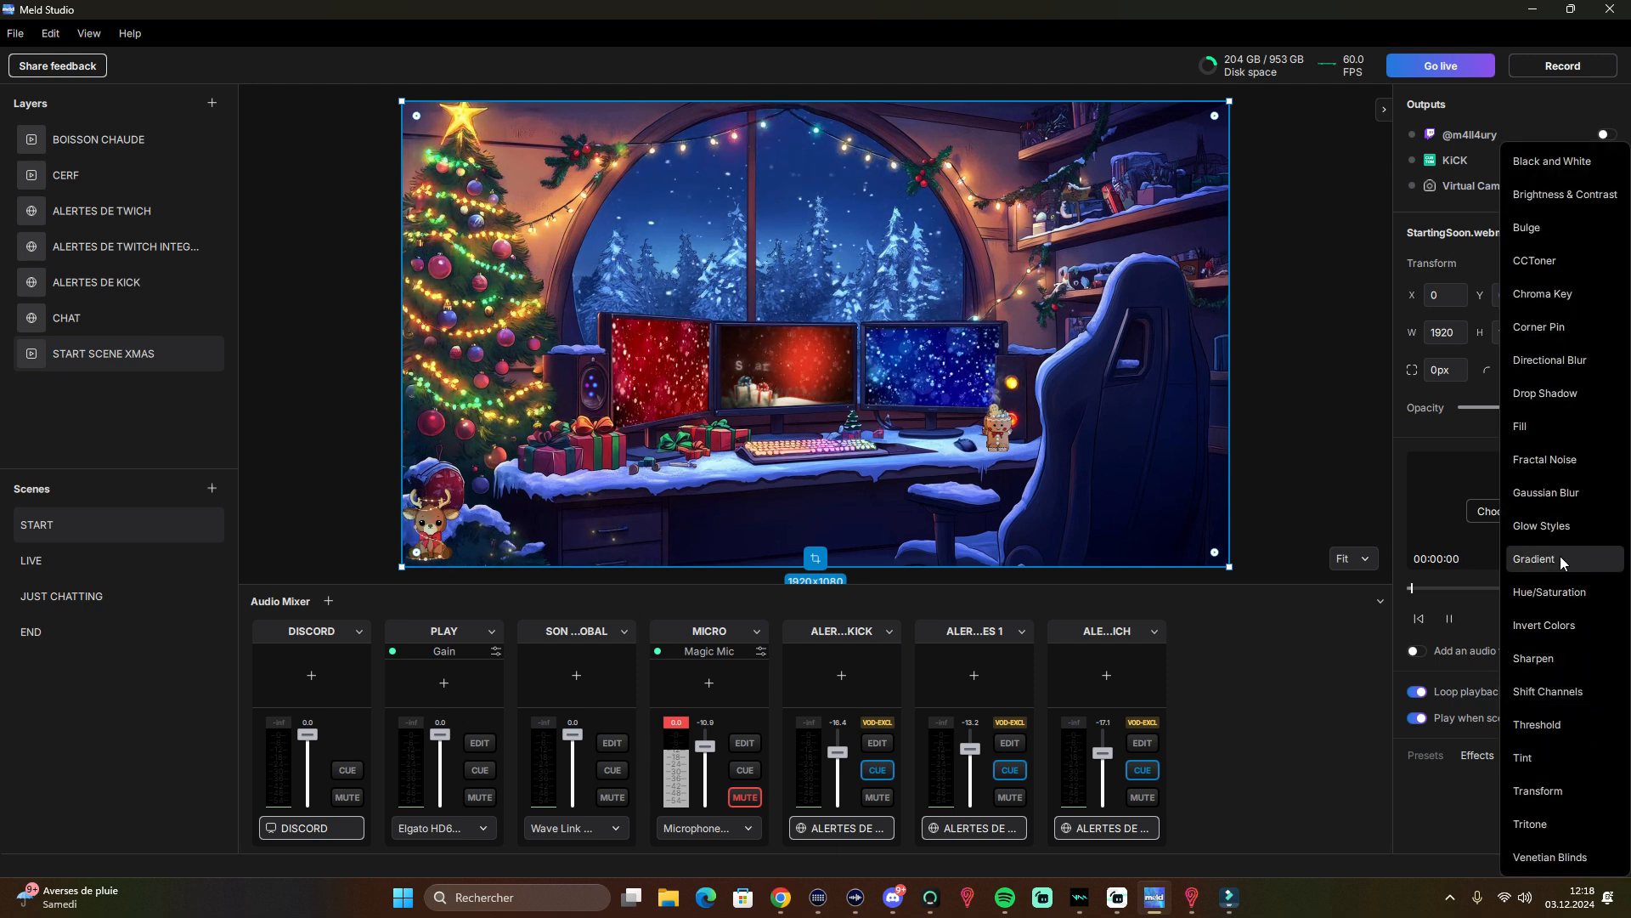
pyautogui.click(1554, 527)
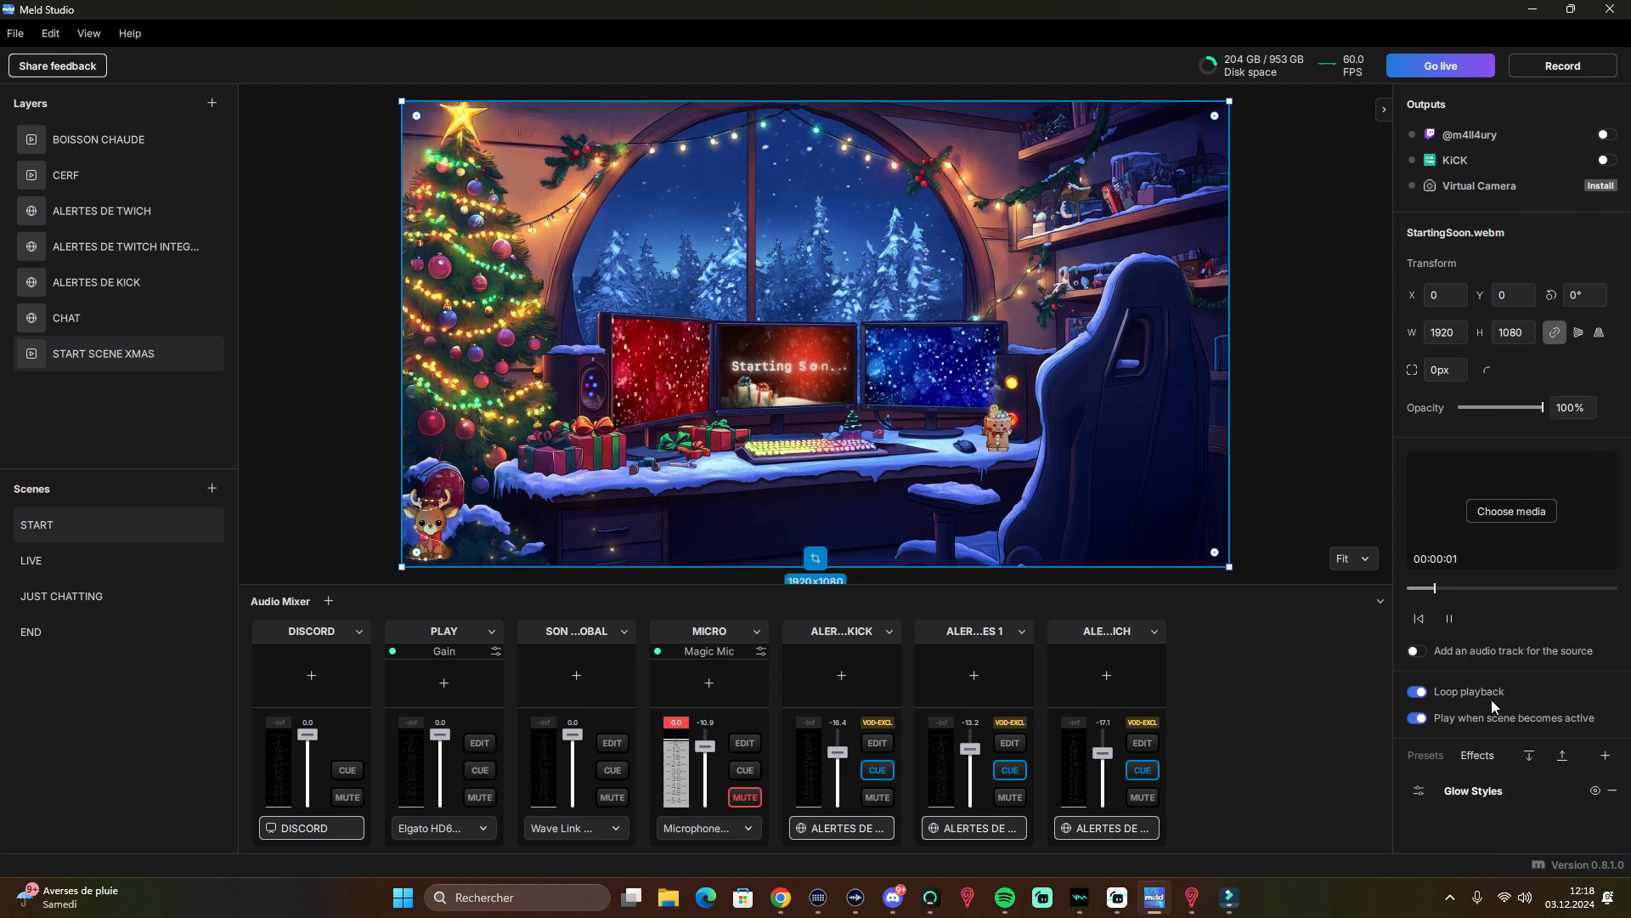
pyautogui.click(1421, 788)
pyautogui.click(1331, 680)
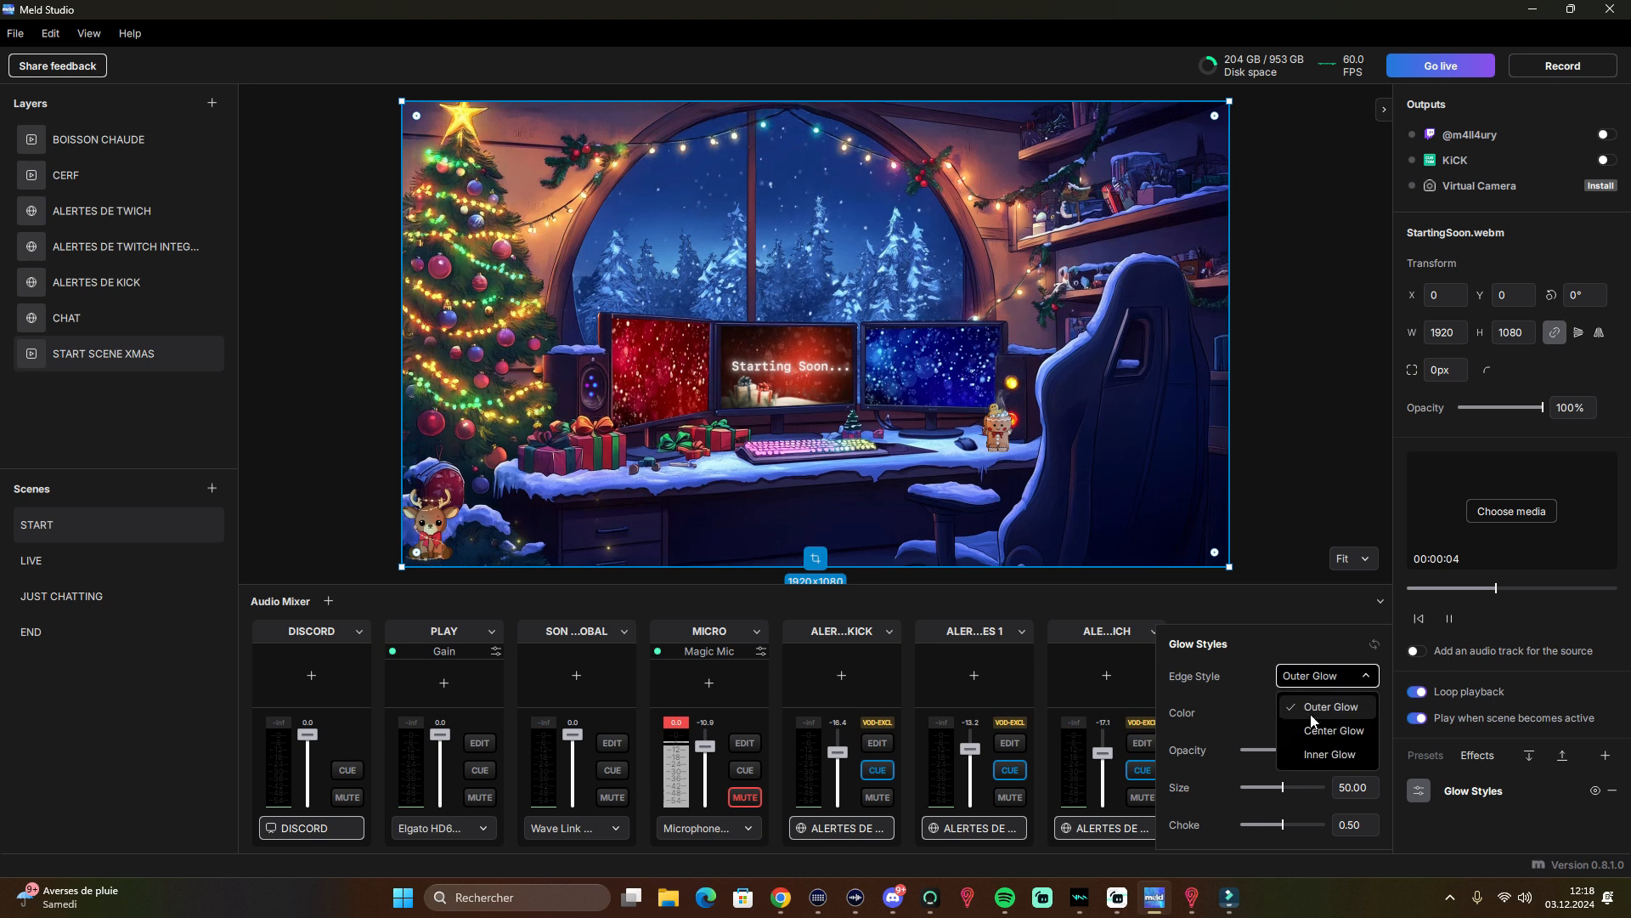
pyautogui.click(1313, 725)
pyautogui.click(1327, 679)
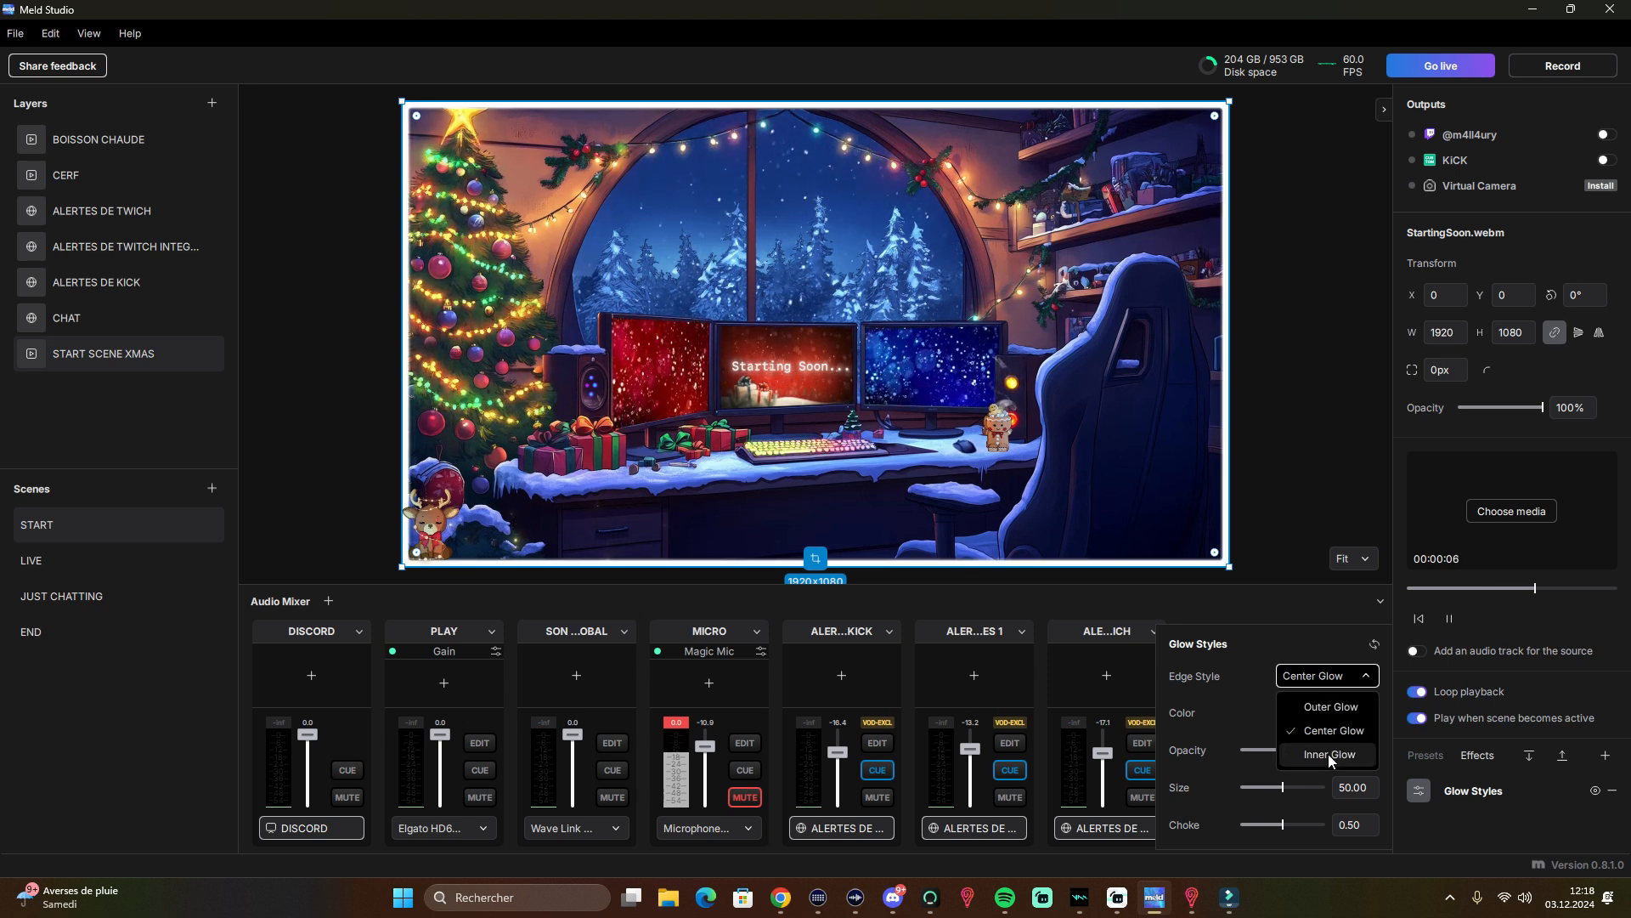
pyautogui.click(1328, 753)
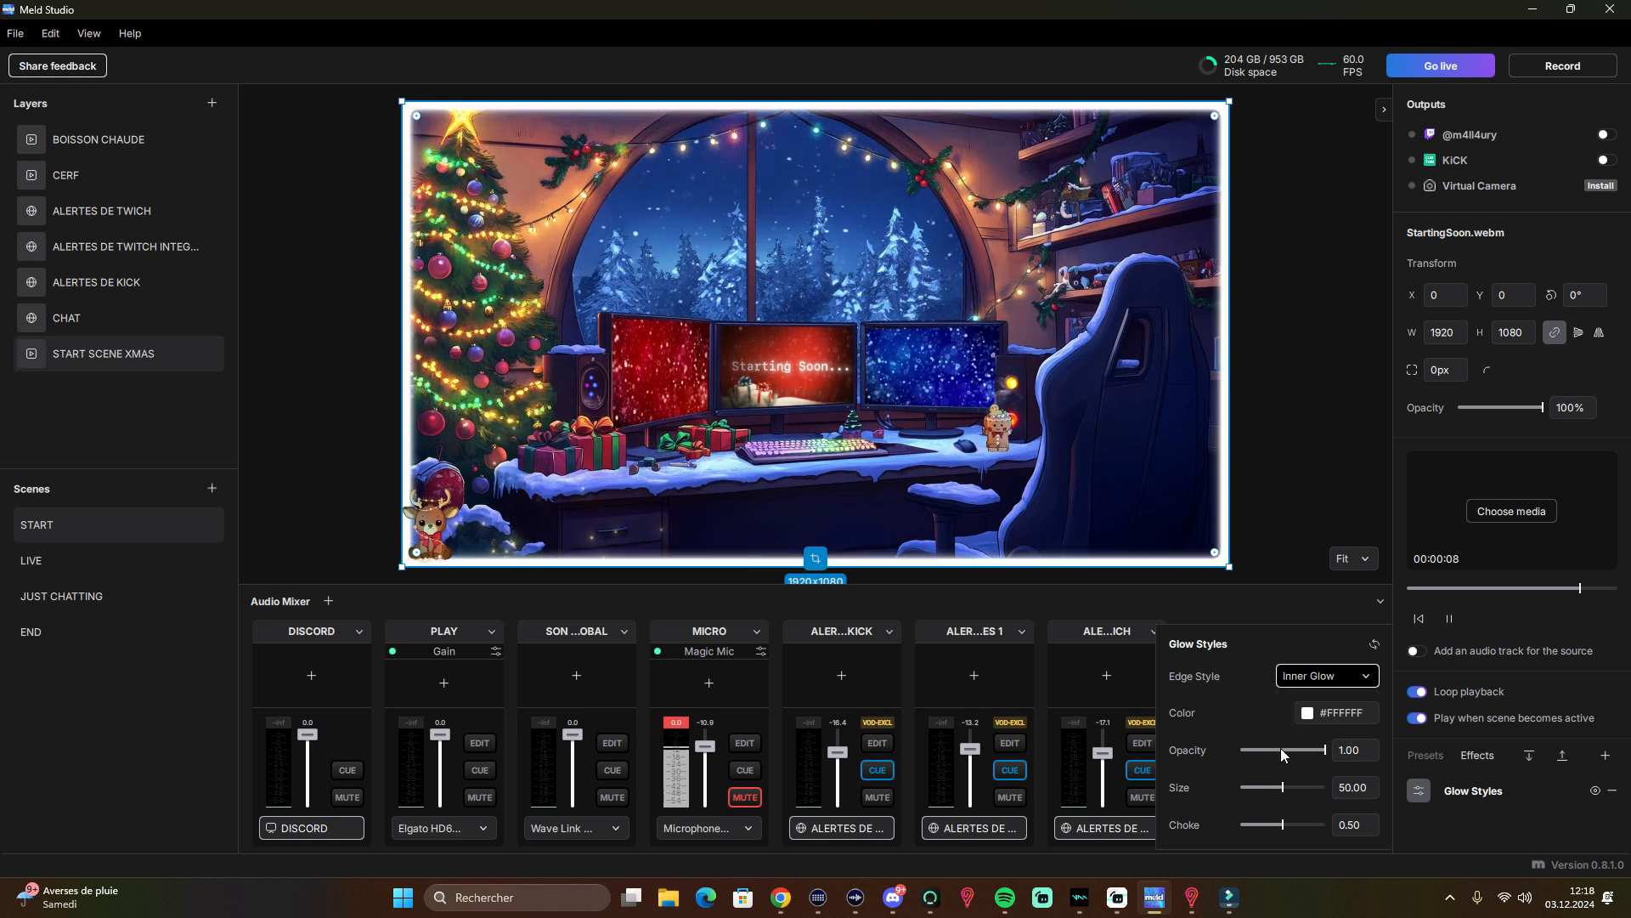
# - Set the inner glow's size to 46 and try a choke of 1.00 before lowering it to 0.15
pyautogui.click(1322, 786)
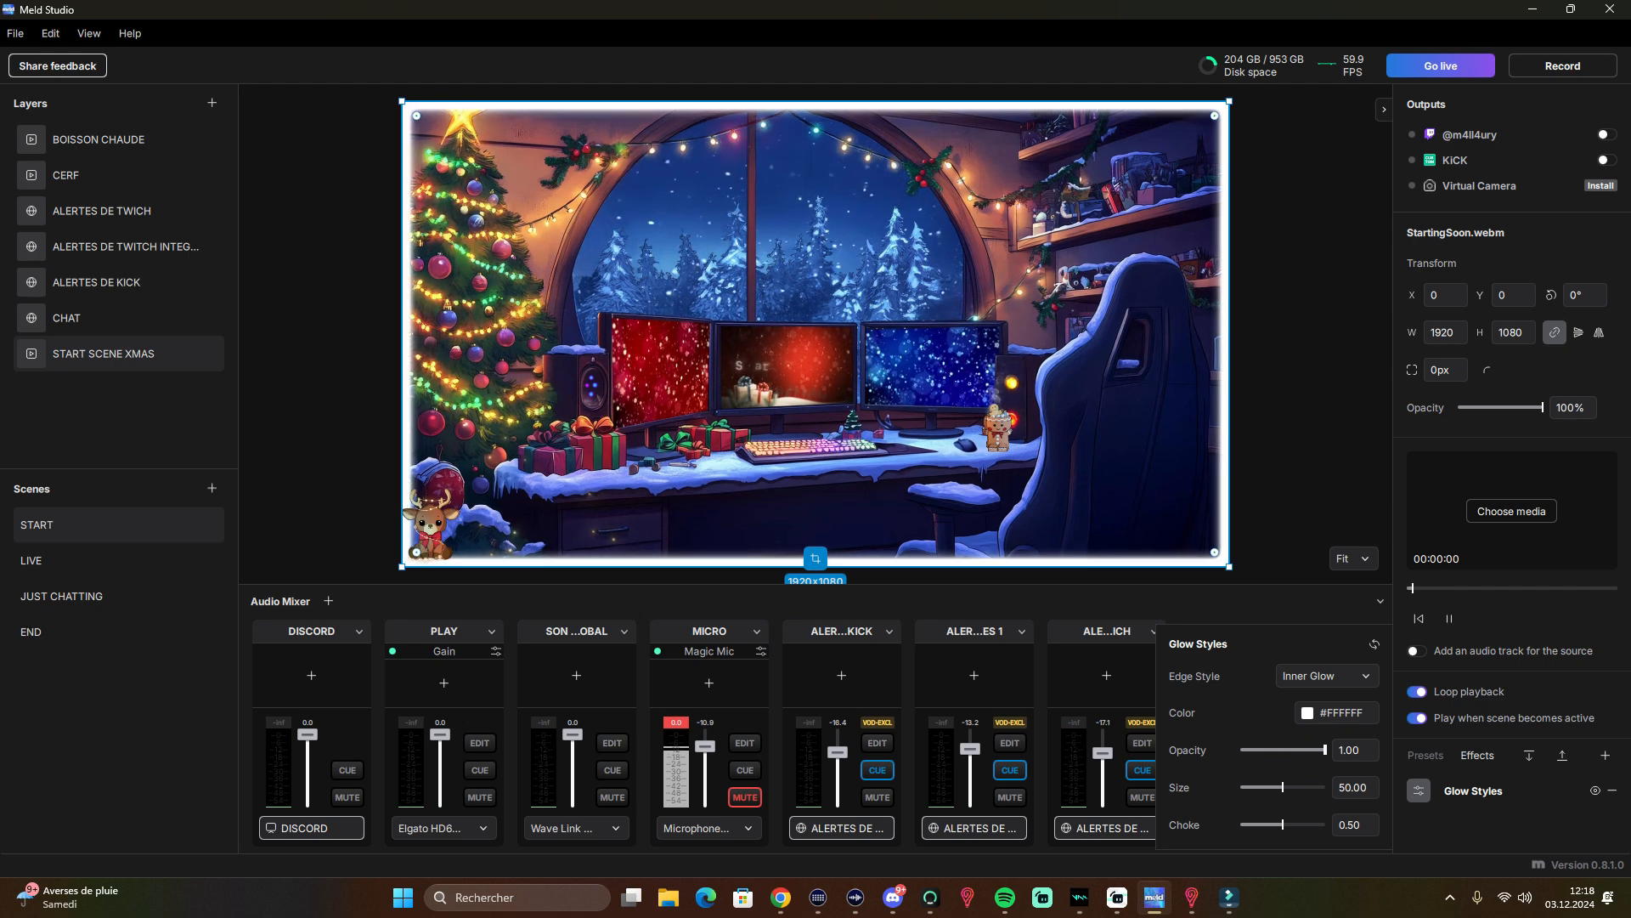
pyautogui.moveTo(1323, 787); pyautogui.dragTo(1325, 824)
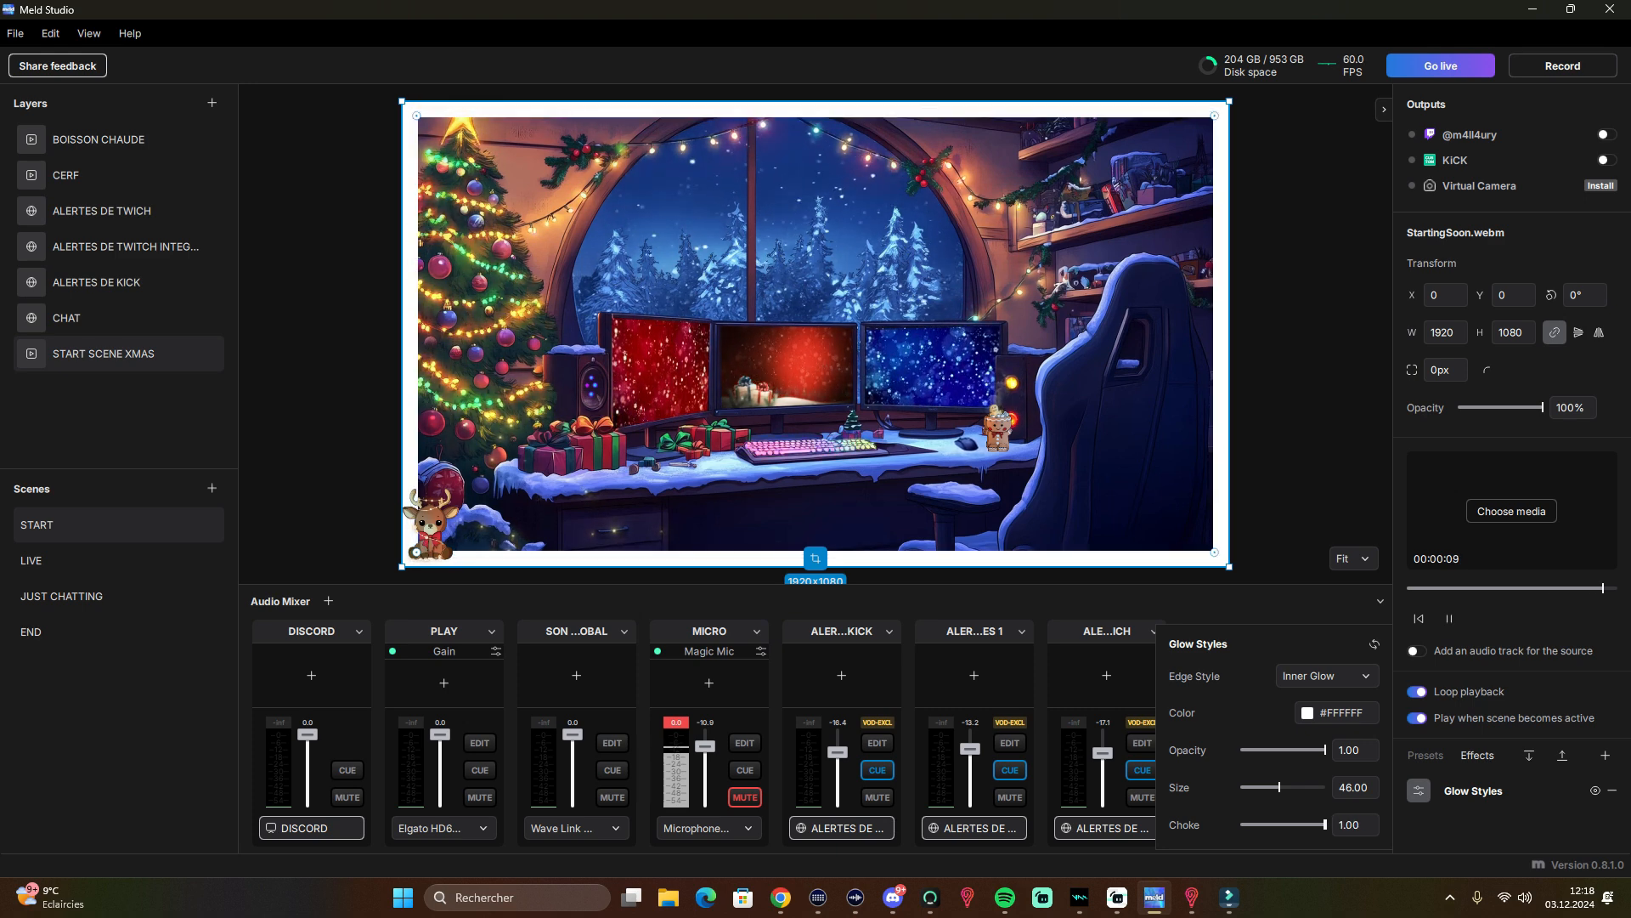
pyautogui.moveTo(1324, 824)
pyautogui.mouseDown()
pyautogui.moveTo(1256, 824)
pyautogui.moveTo(1325, 824)
pyautogui.mouseUp()
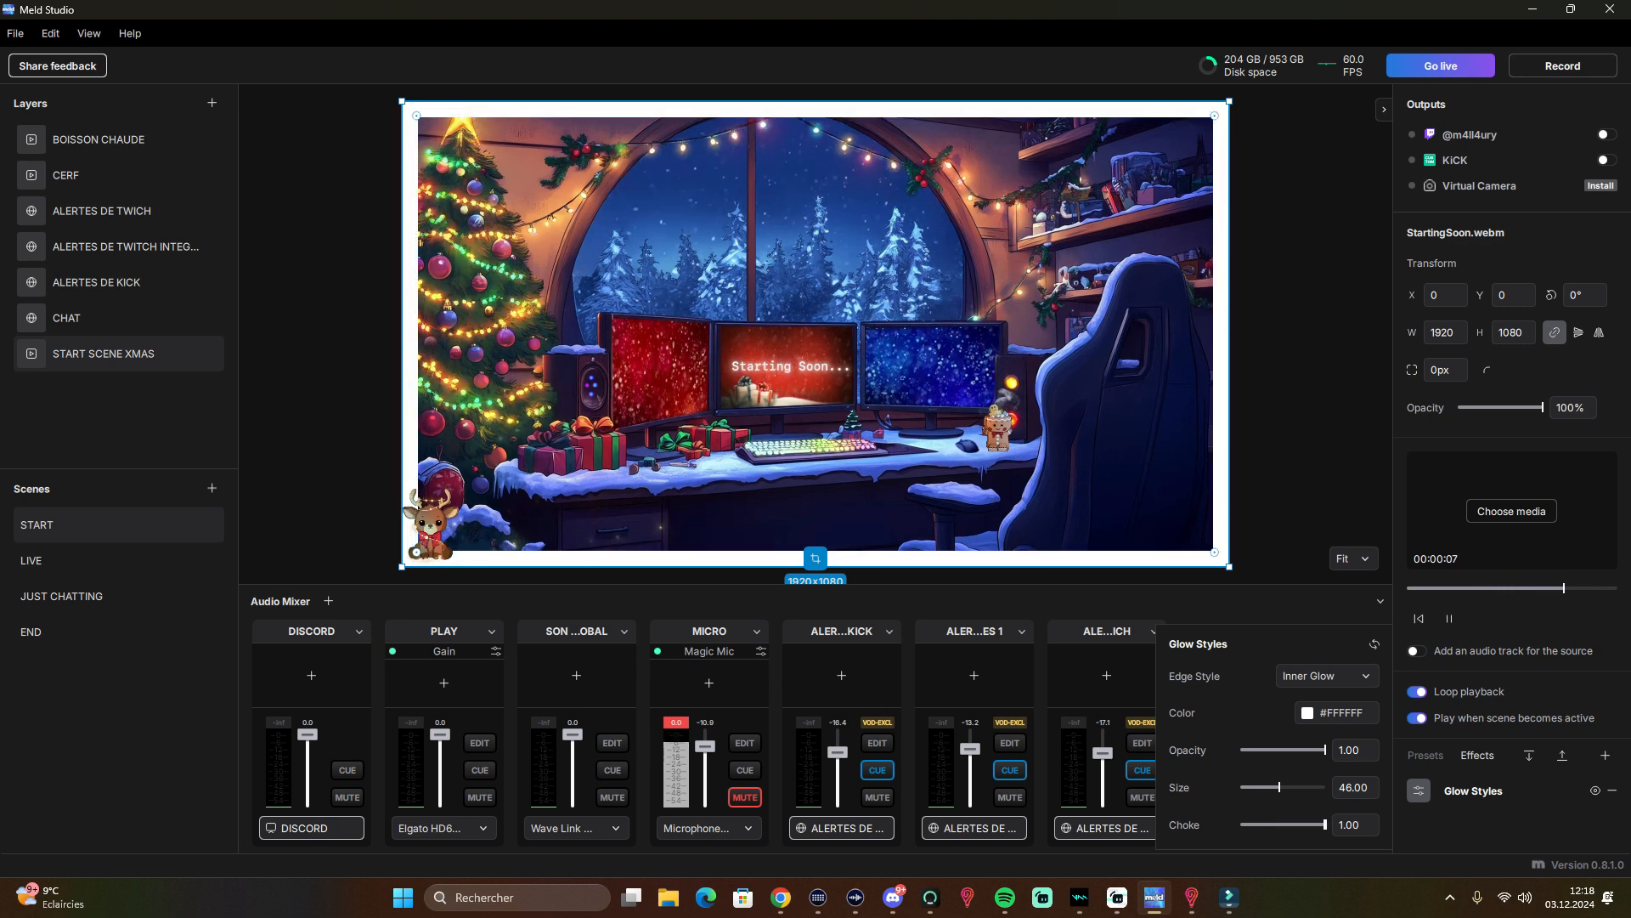
pyautogui.moveTo(1325, 824); pyautogui.dragTo(1253, 824)
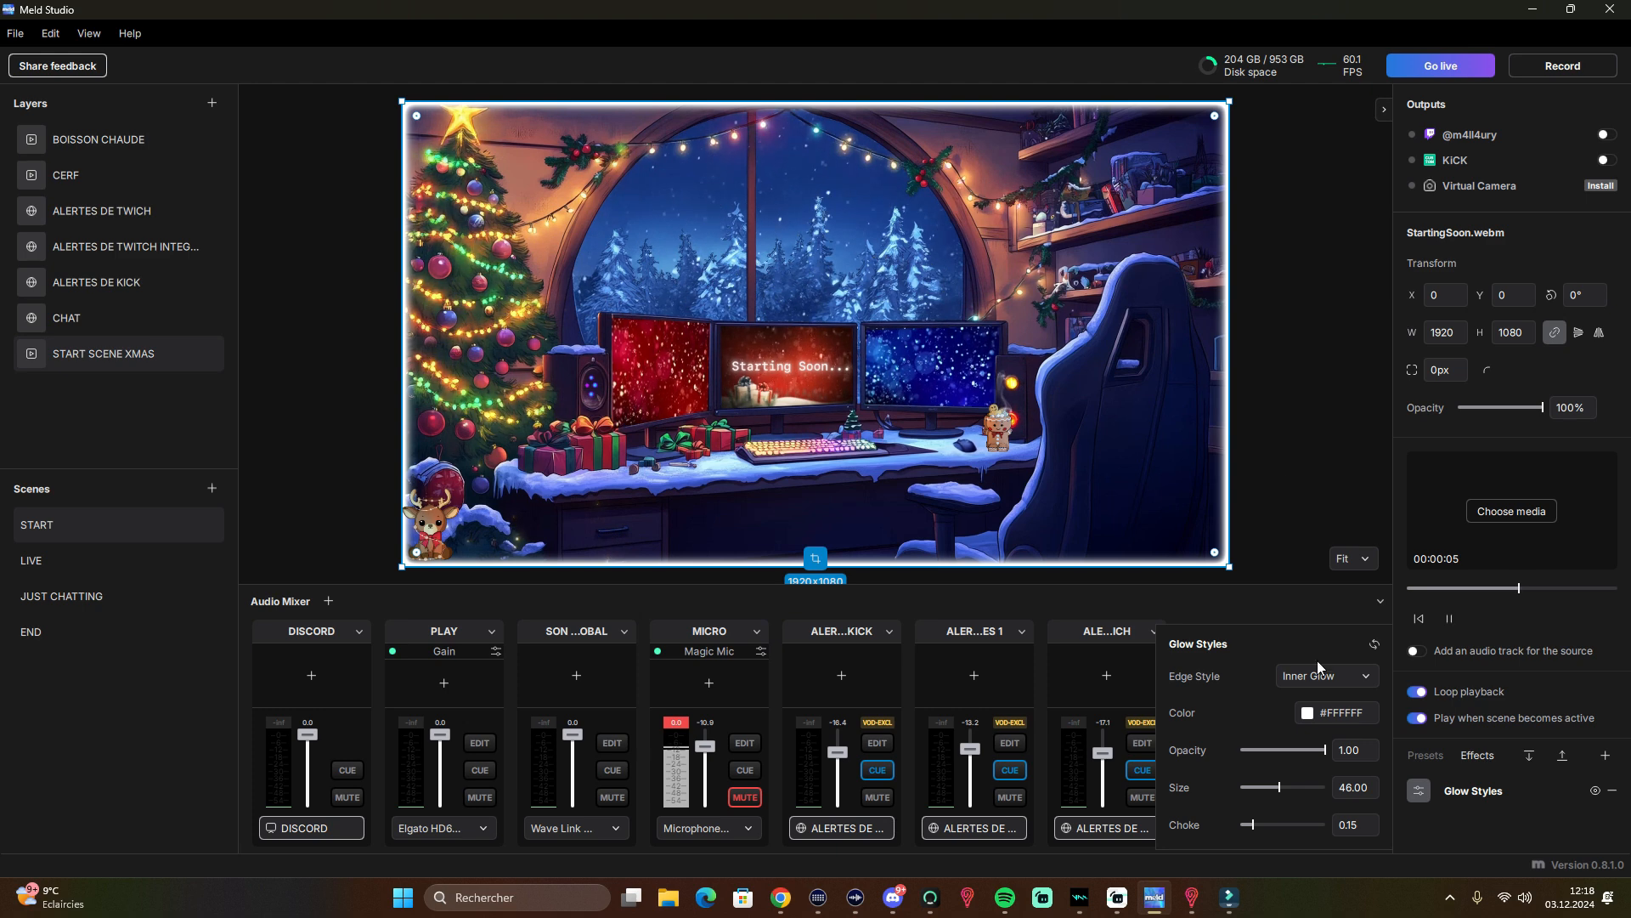
# - Try dark red #5E0505 and dark green #2B5E05 as the glow colour, and deselect the START SCENE XMAS layer
pyautogui.click(1312, 714)
pyautogui.click(1350, 567)
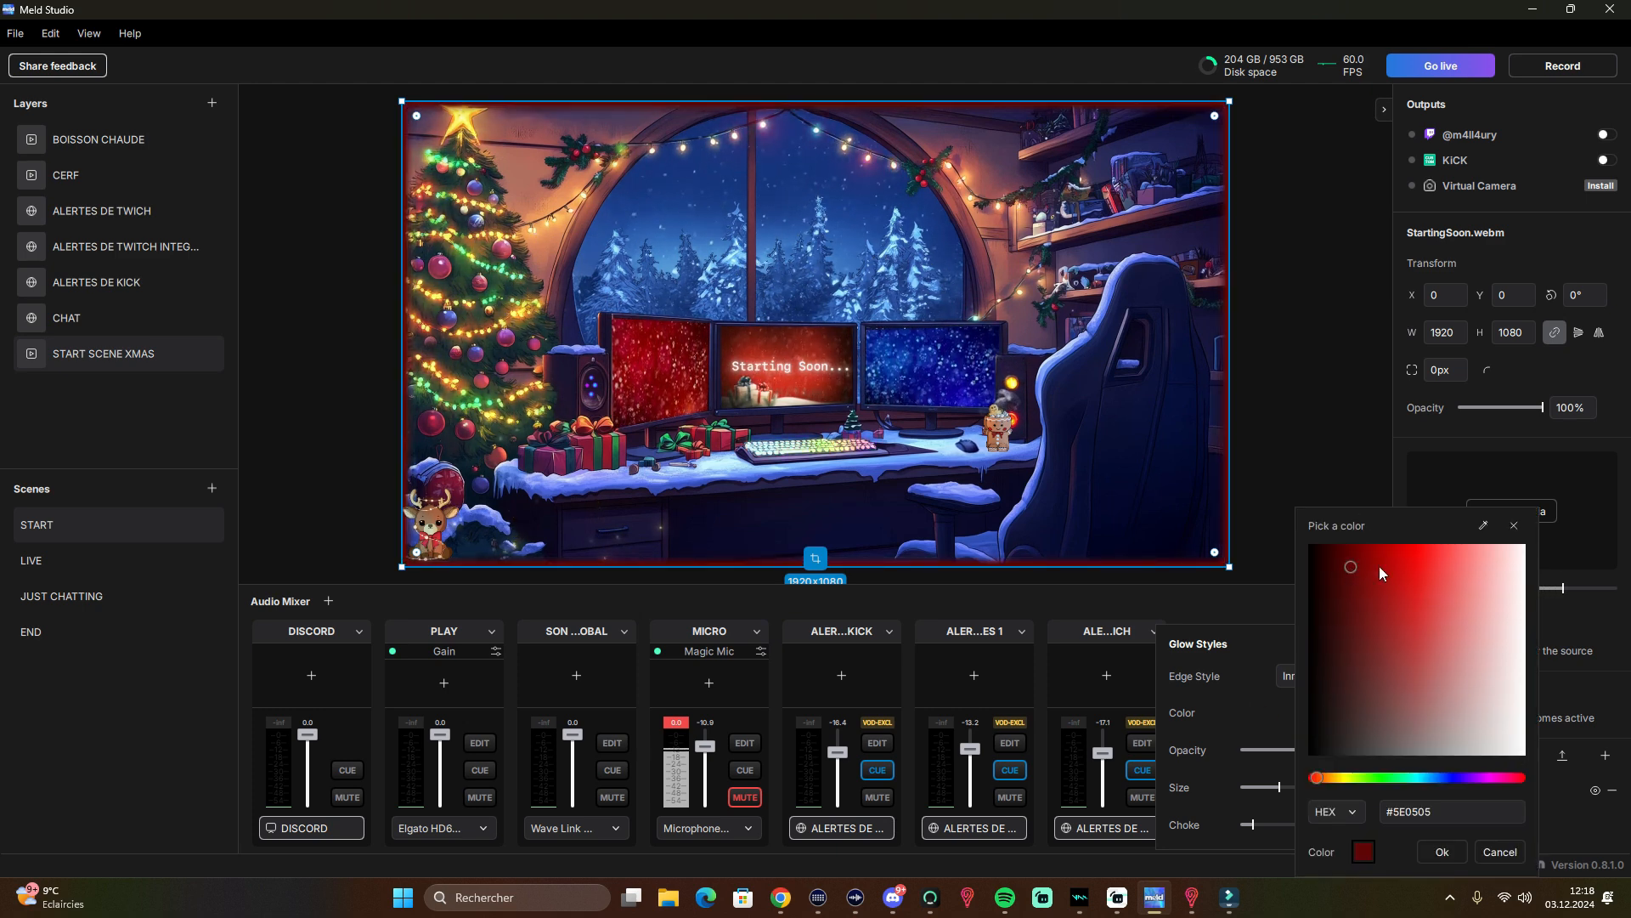
pyautogui.click(1371, 777)
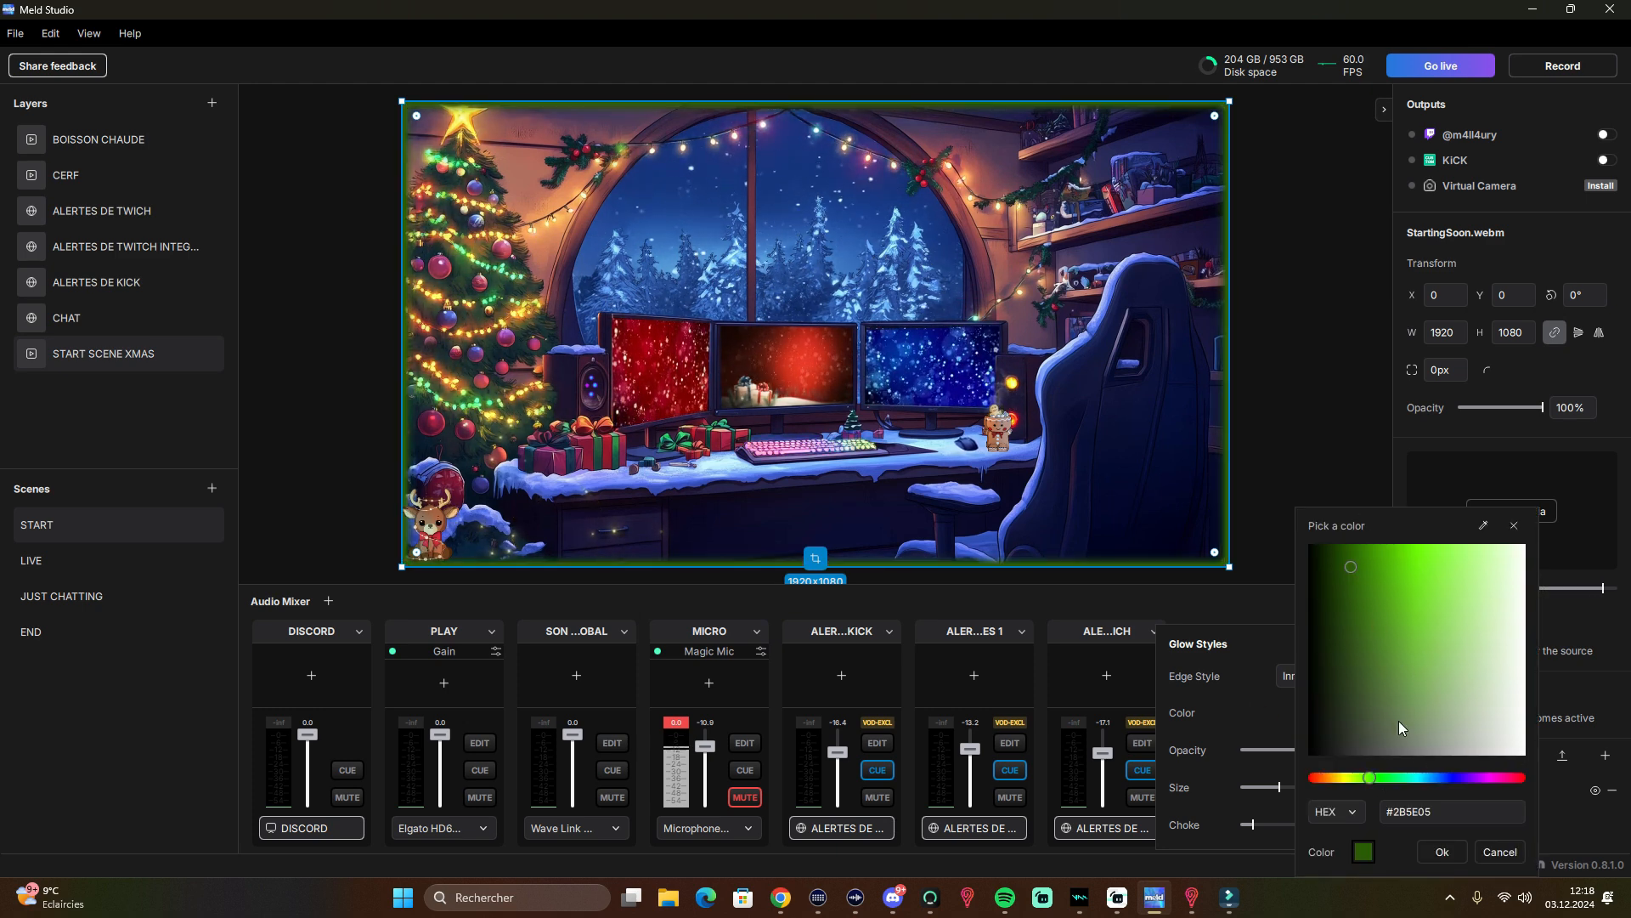
pyautogui.click(129, 441)
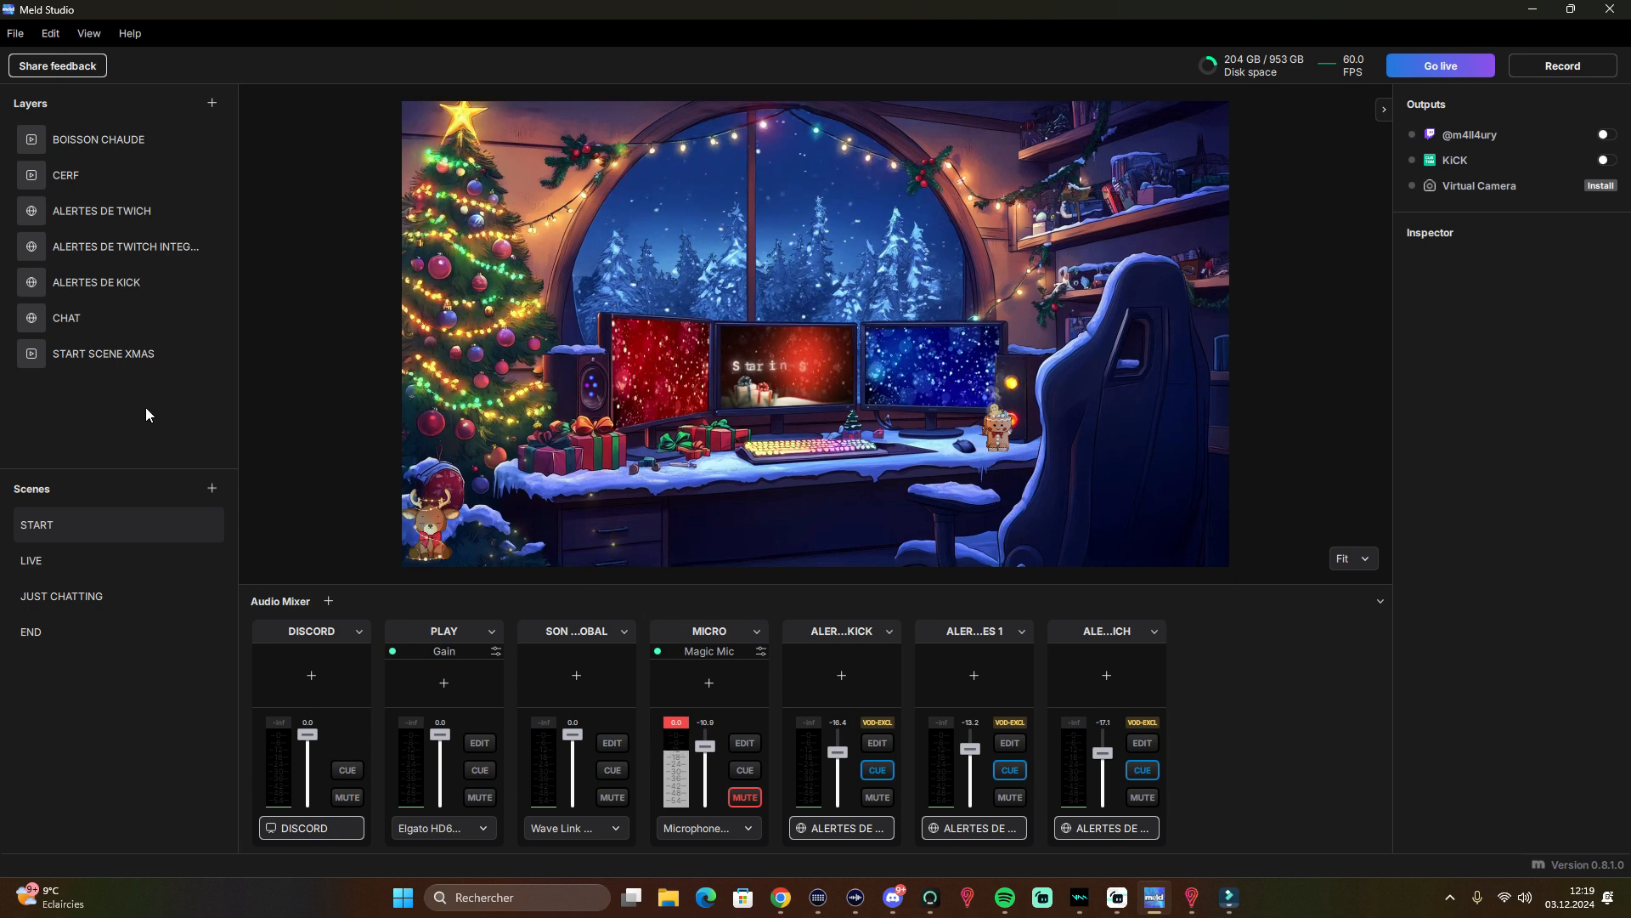
# - Add a Browser source above the CHAT layer and select its default URL
pyautogui.click(124, 326)
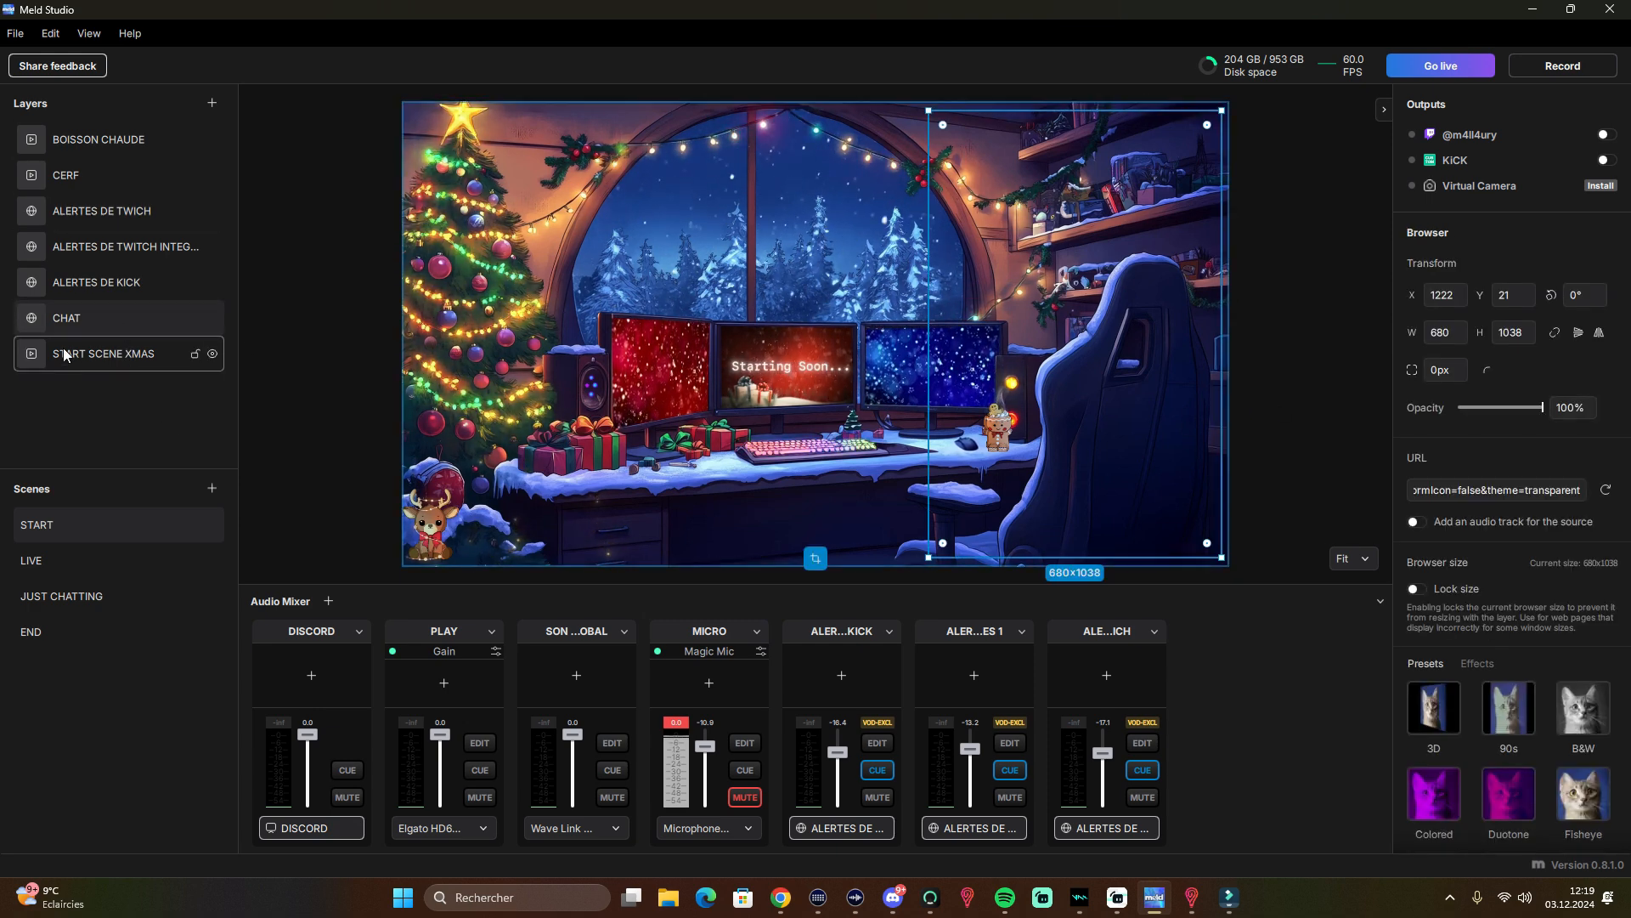
pyautogui.click(211, 104)
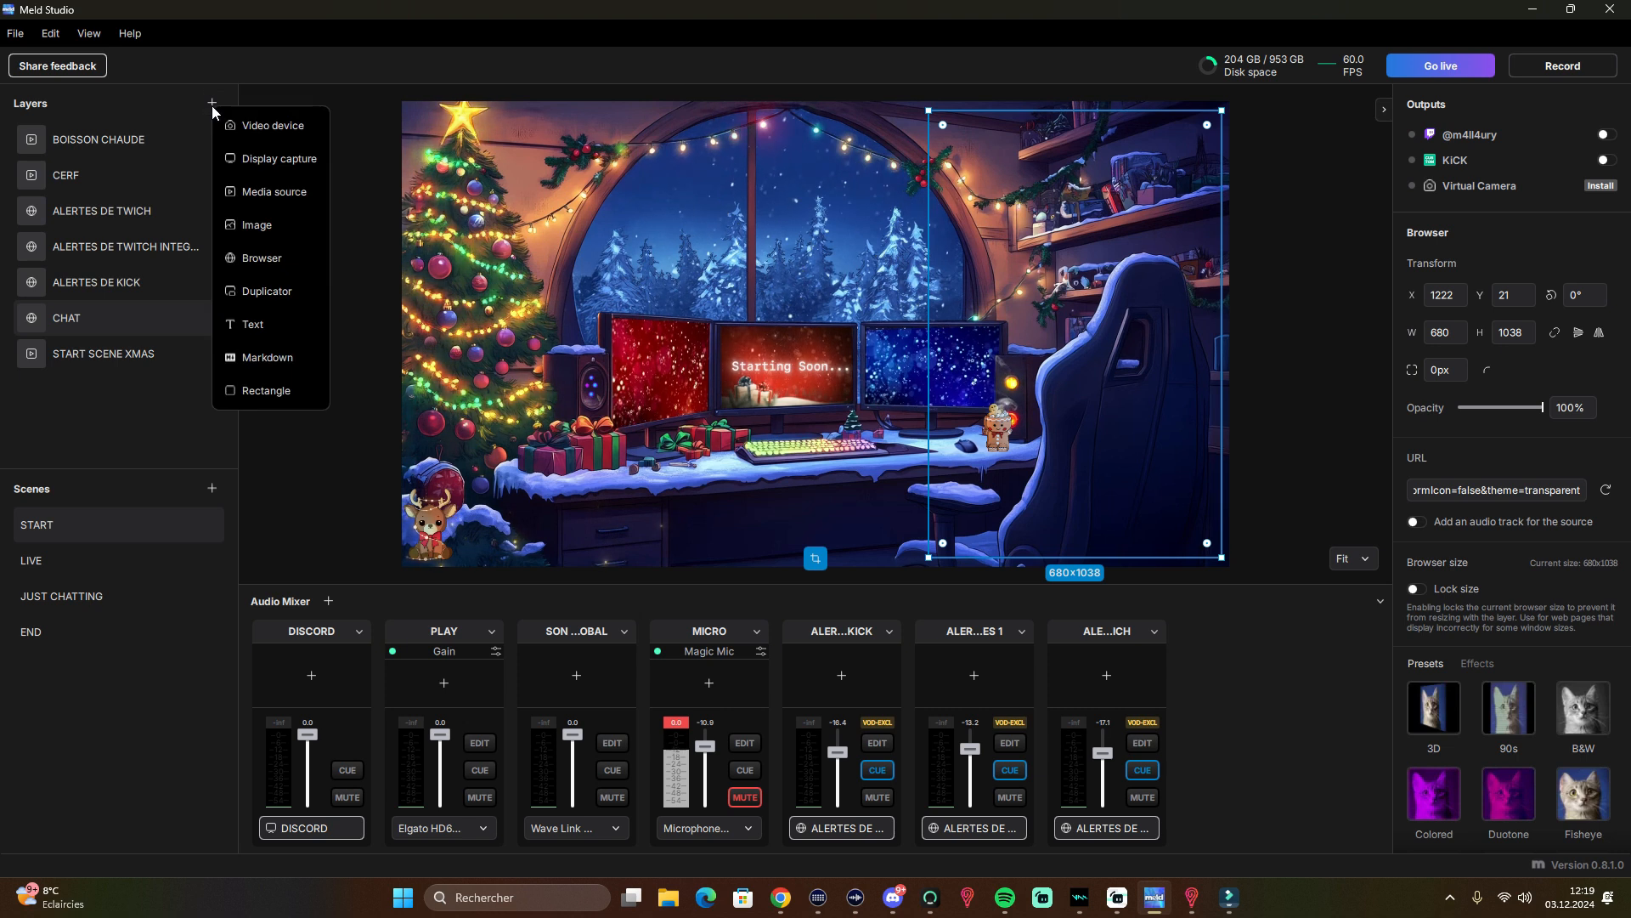
pyautogui.click(294, 262)
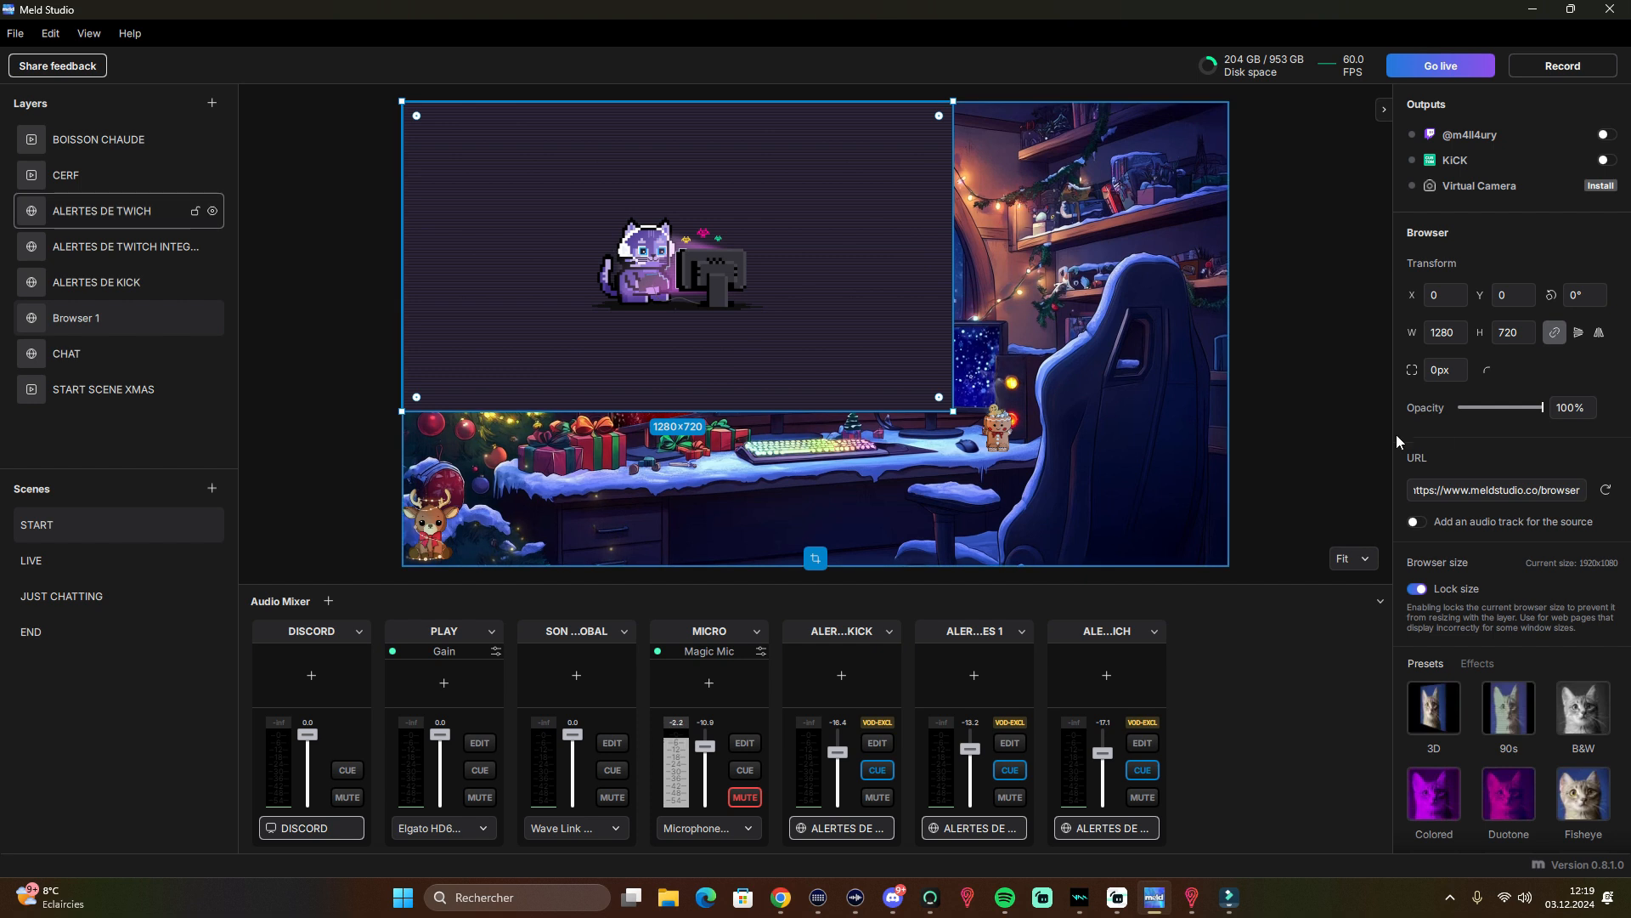
pyautogui.click(1583, 497)
pyautogui.moveTo(1564, 497); pyautogui.dragTo(1389, 499)
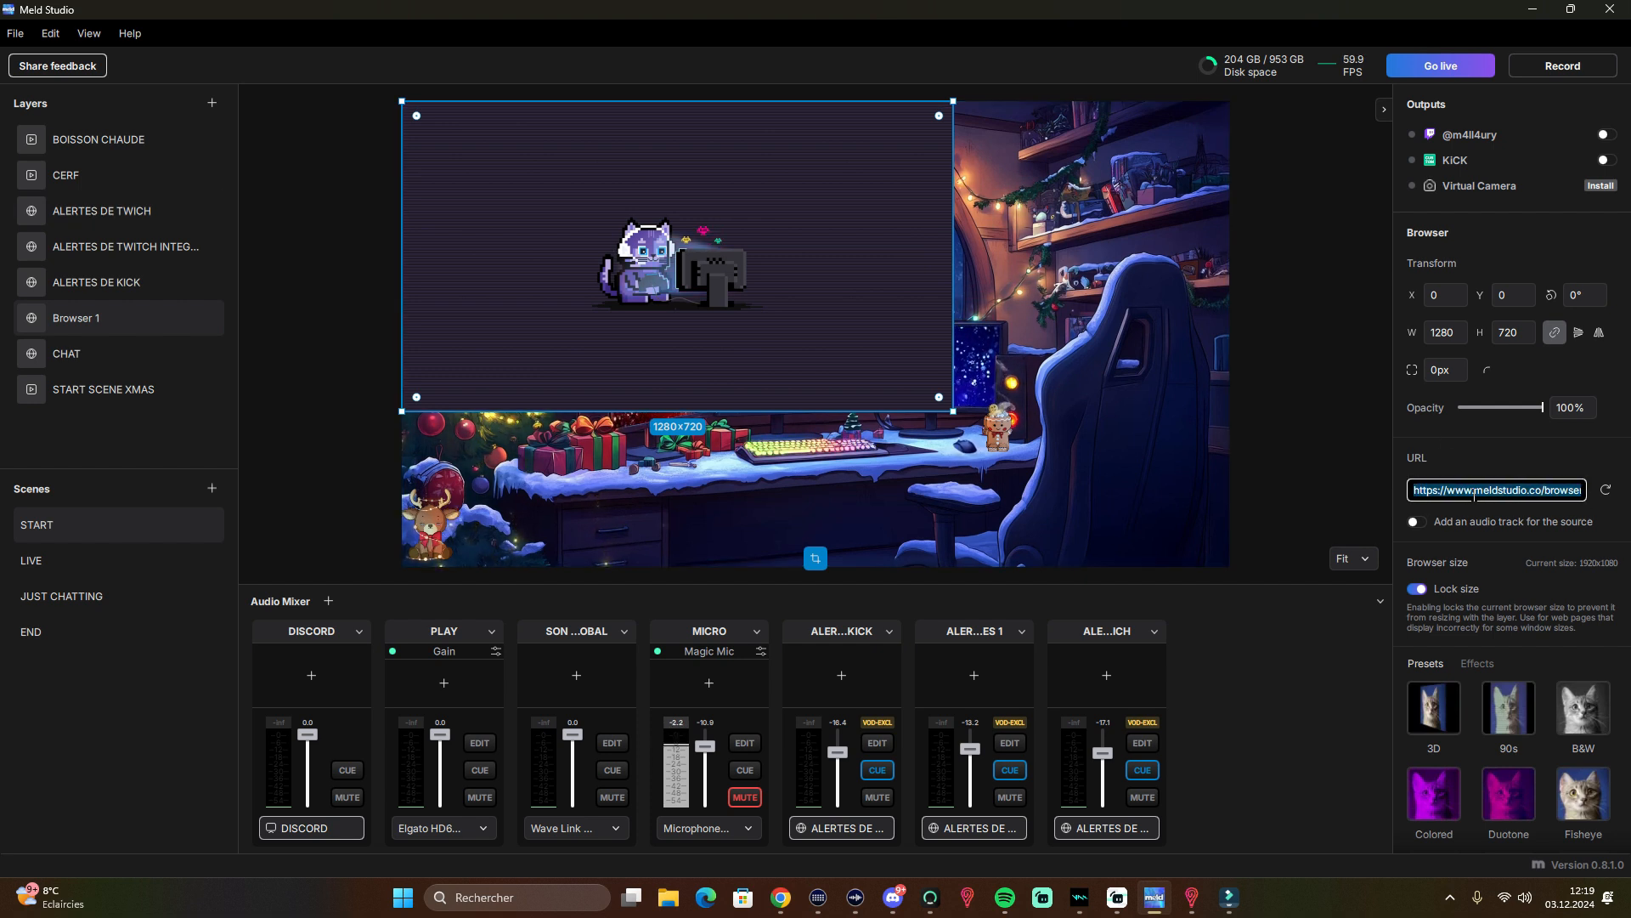
# - Try an audio track for the Browser 1 source, and delete that layer
pyautogui.click(1420, 523)
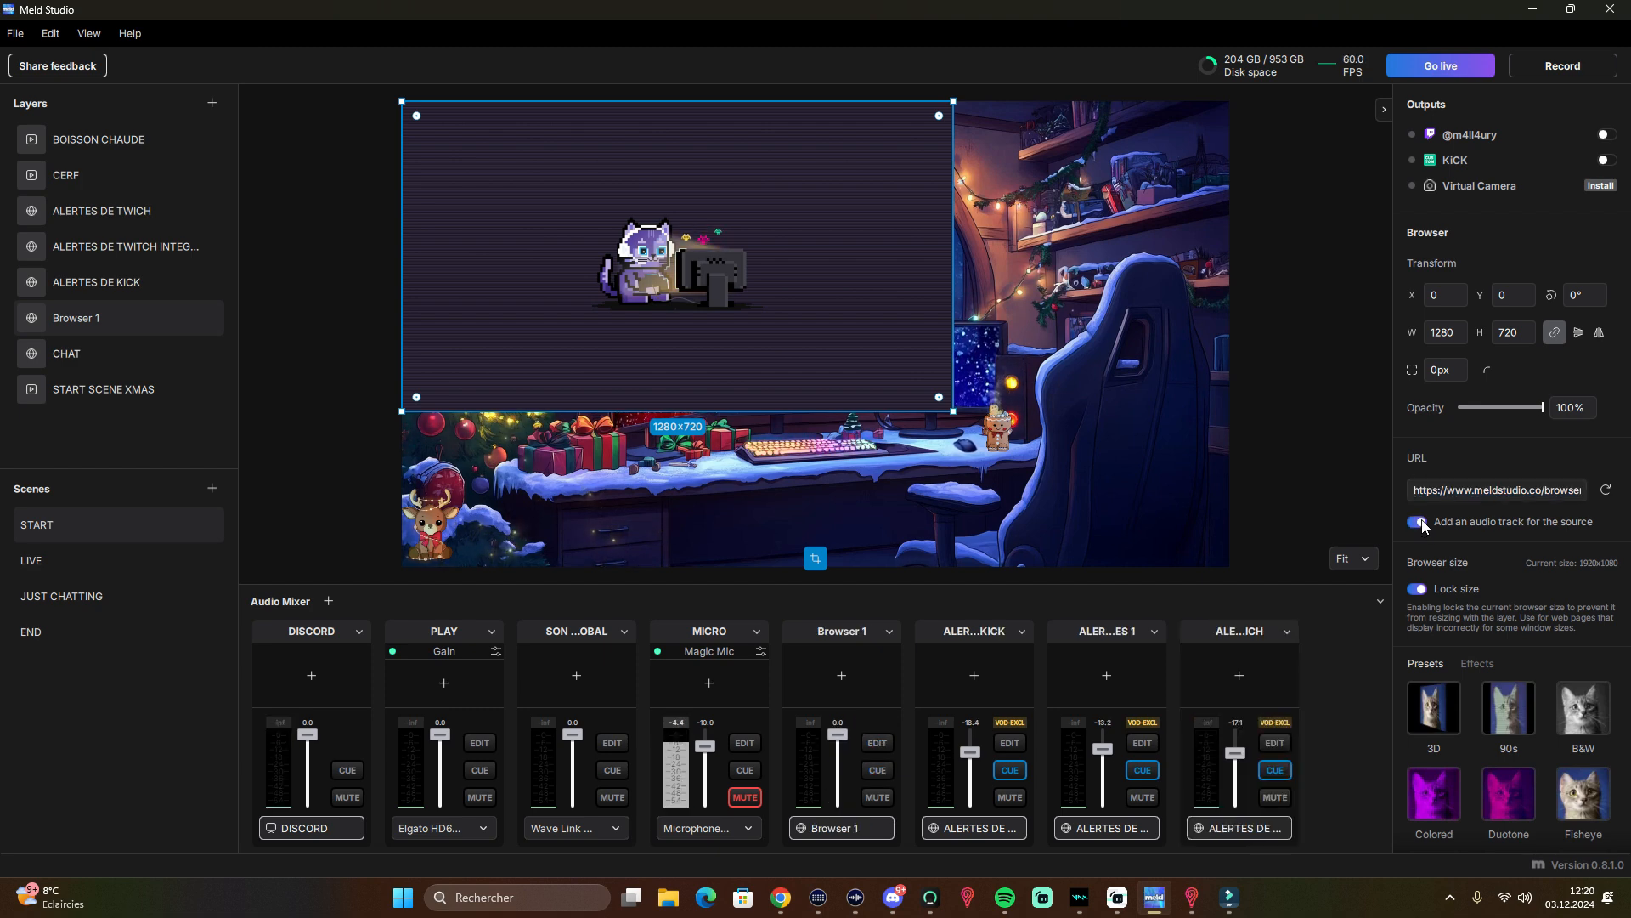
pyautogui.rightClick(144, 321)
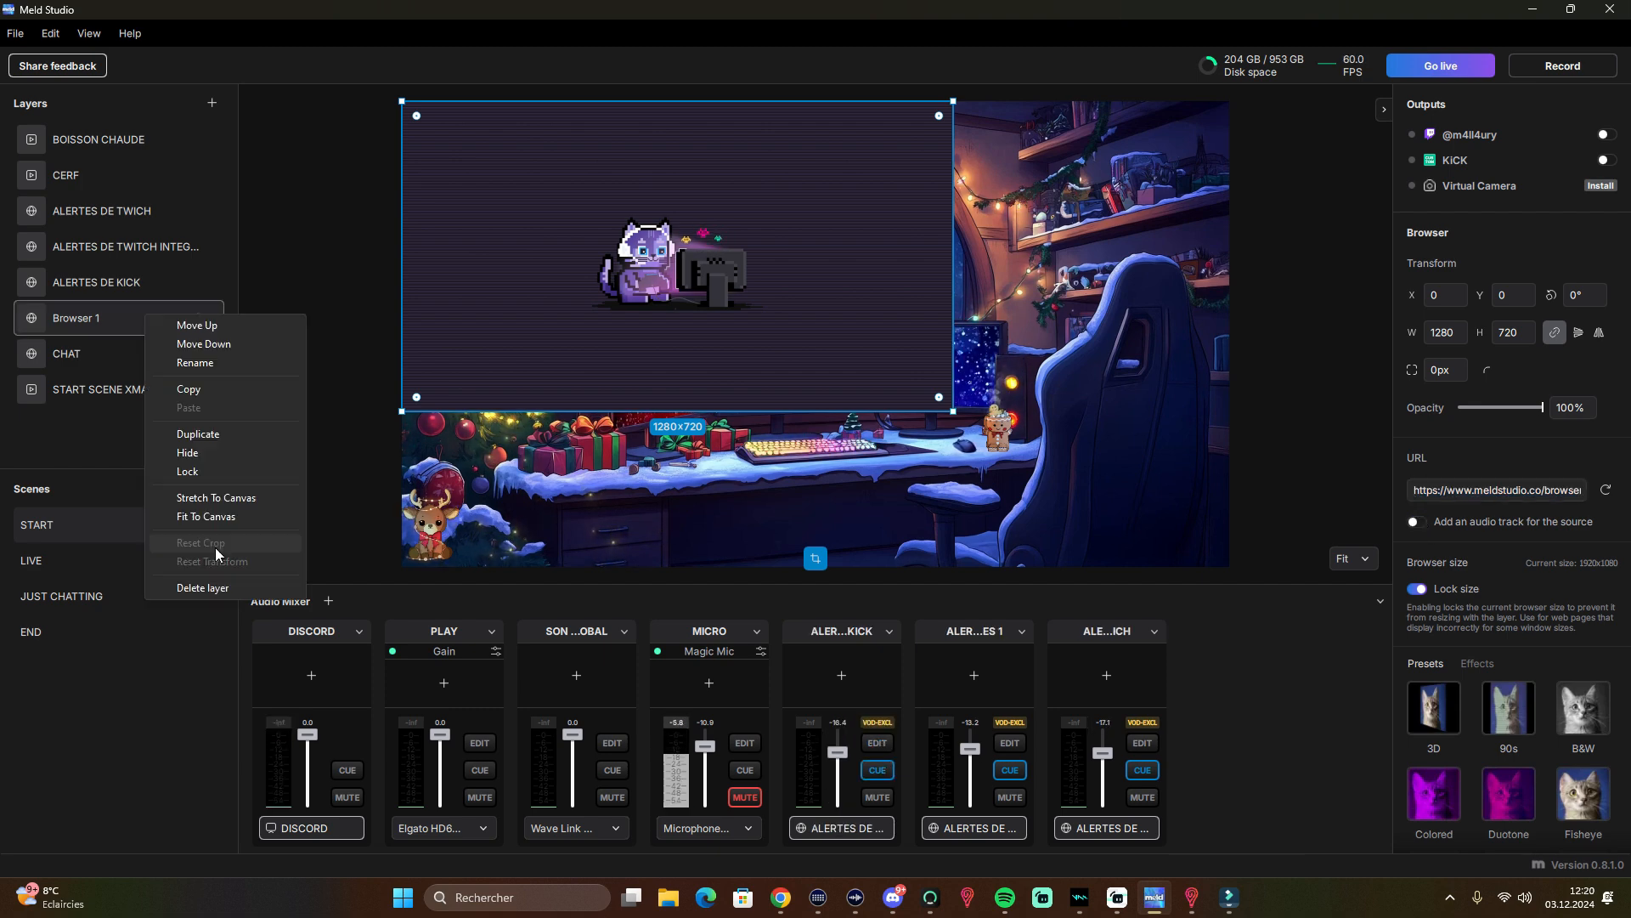
pyautogui.click(201, 586)
# - Select the ALERTES DE KICK layer and turn off audio monitoring on its mixer track
pyautogui.click(112, 294)
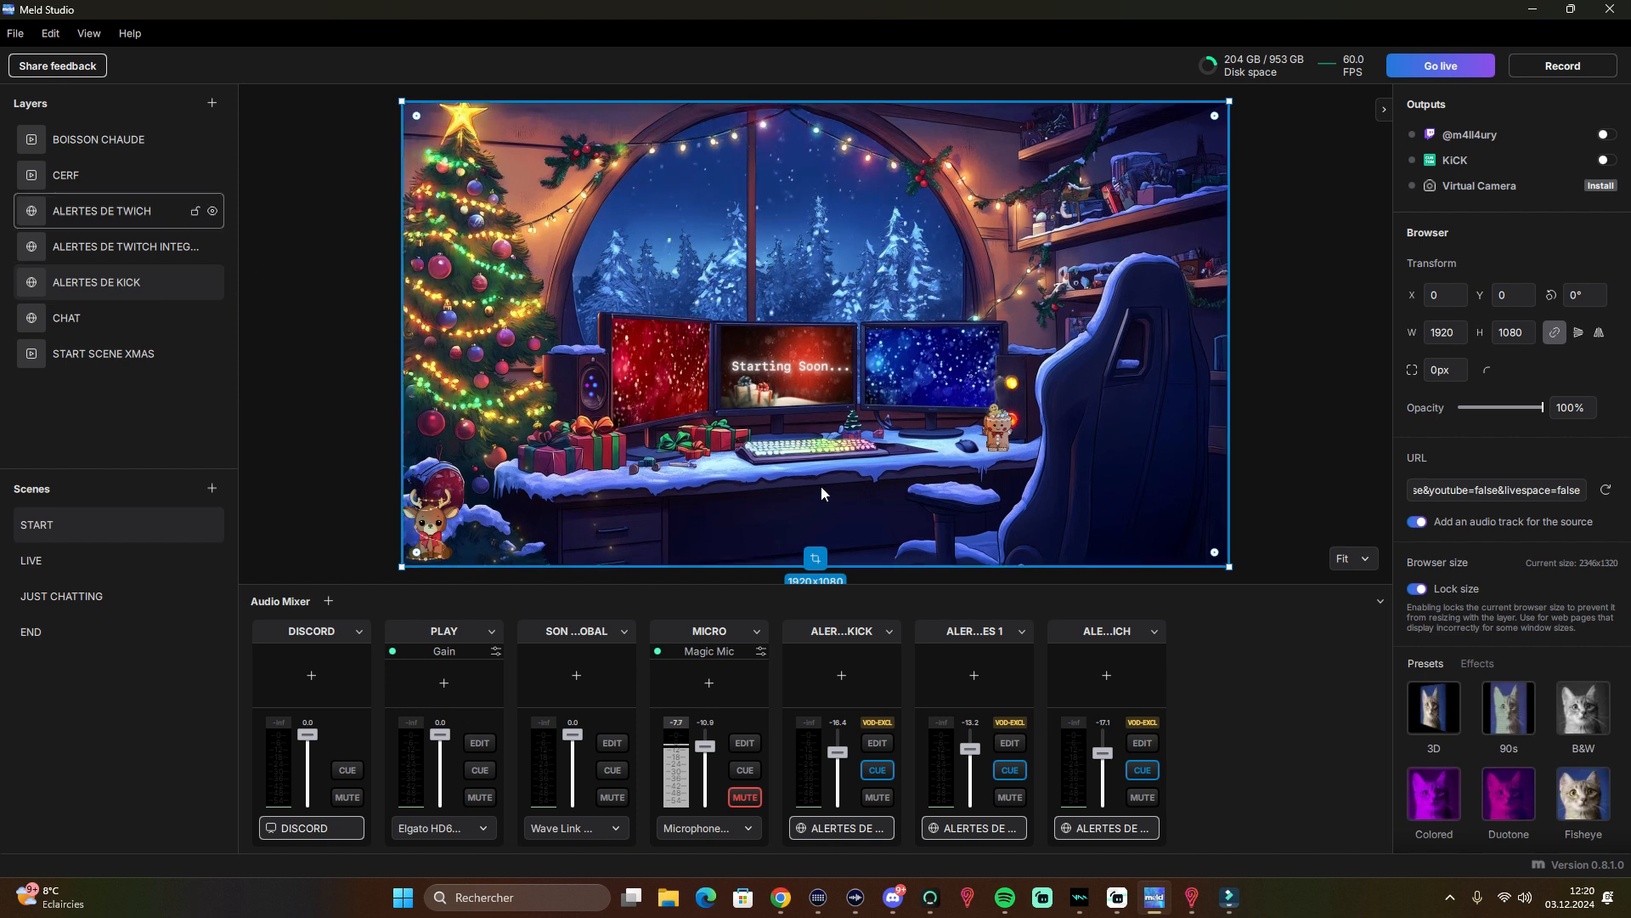
pyautogui.click(1425, 489)
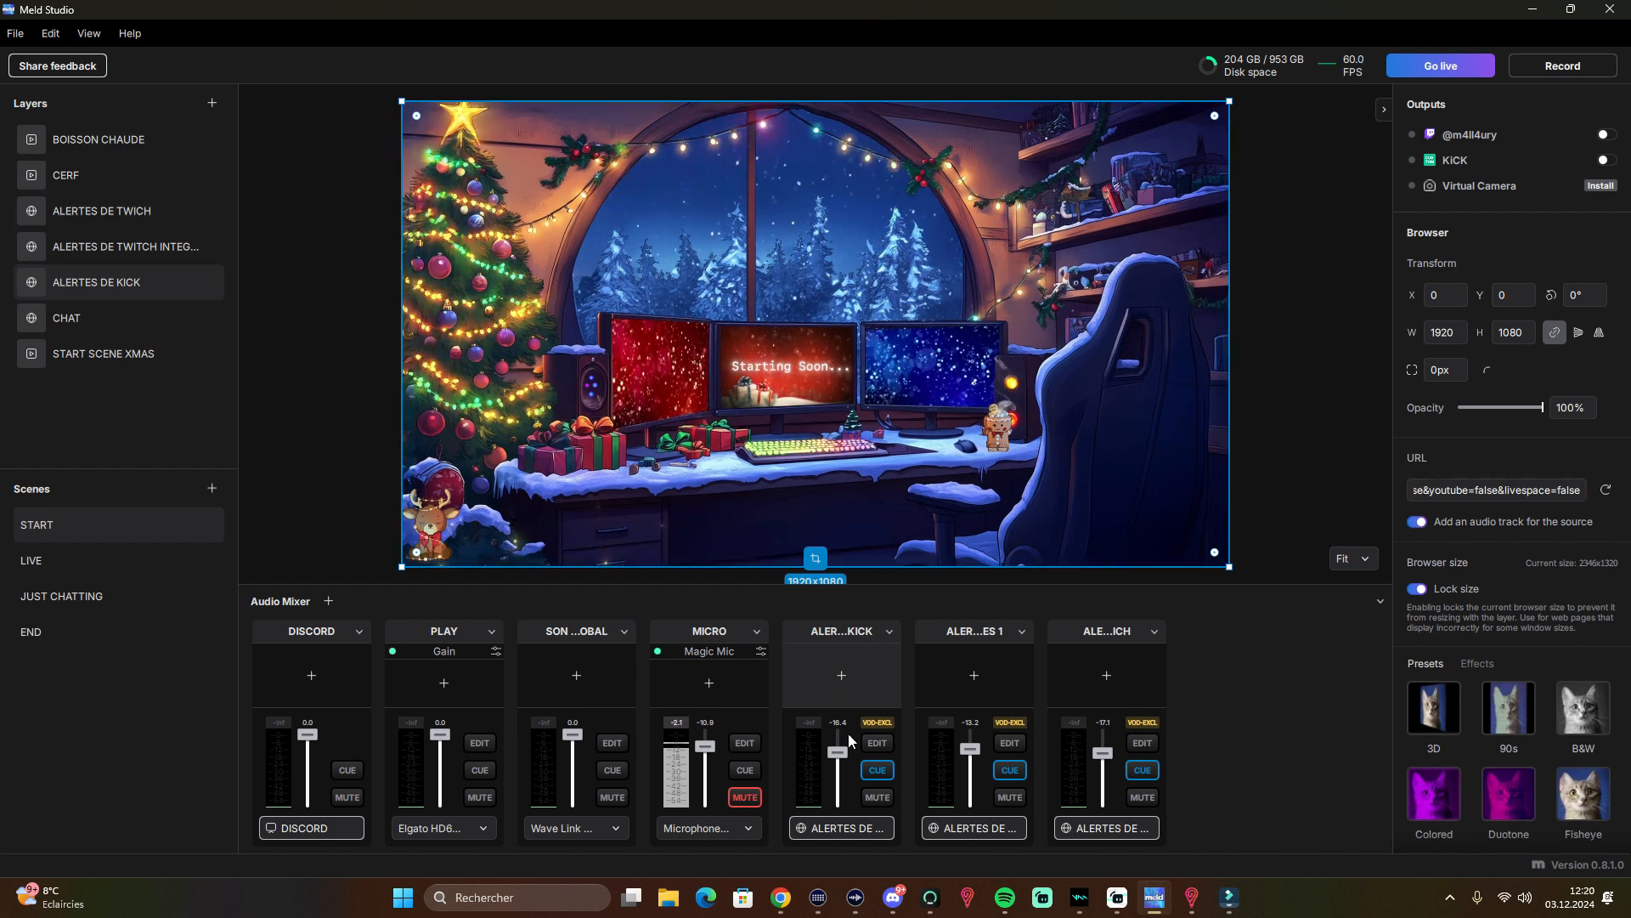
pyautogui.click(878, 770)
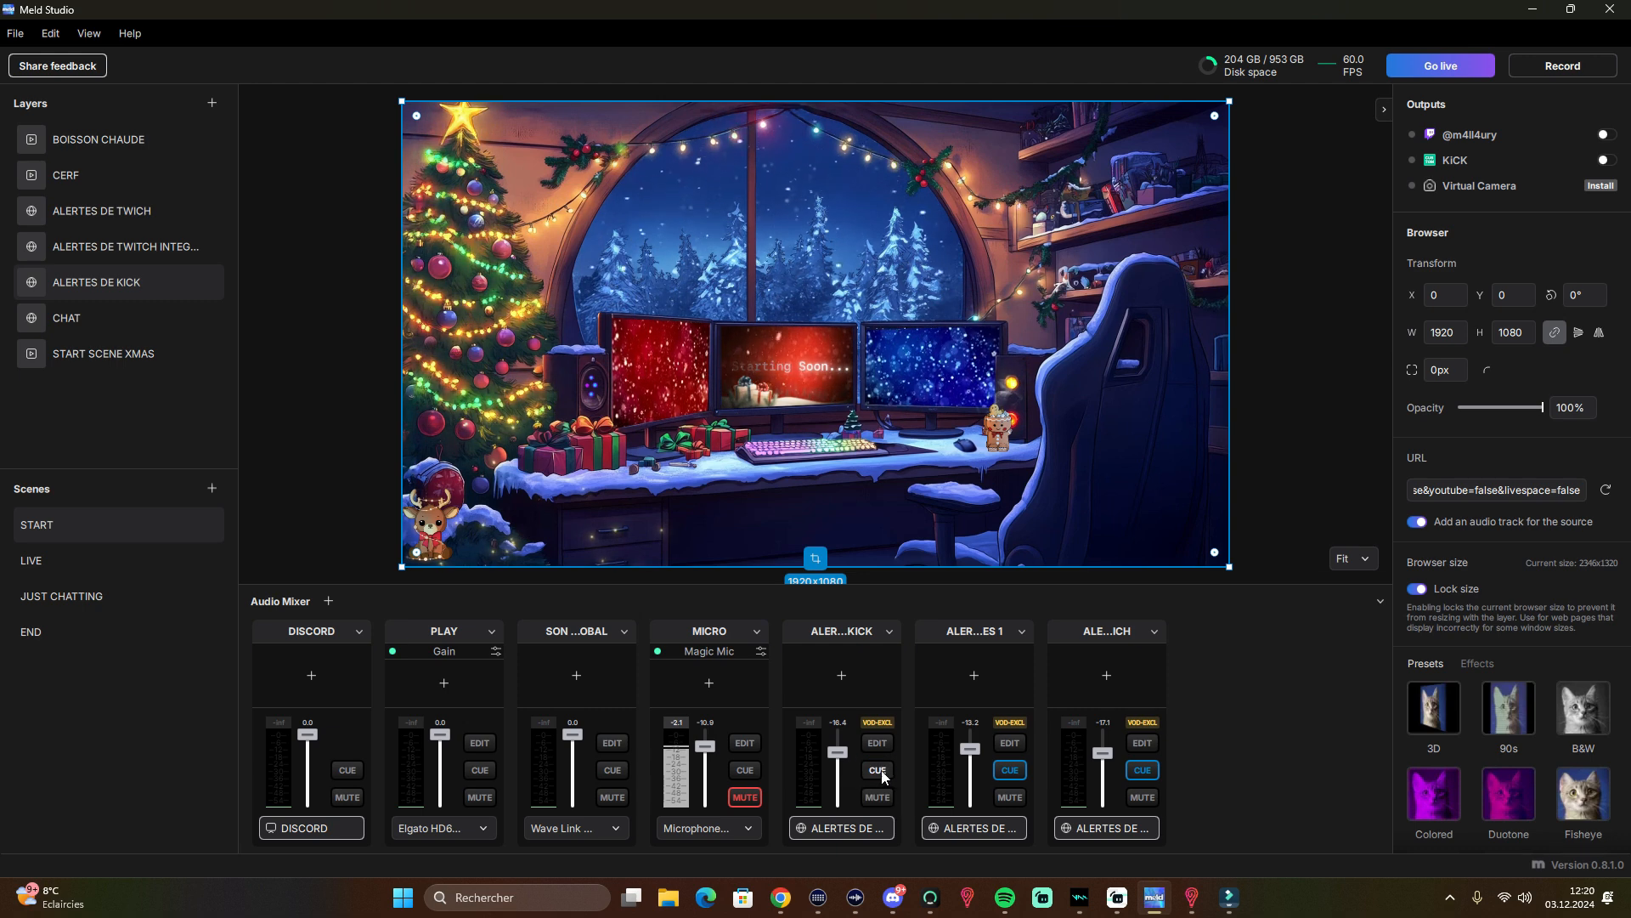
# - Switch to the BotRix alerts panel in Chrome and send an Abonnés test alert for Kick
pyautogui.click(780, 898)
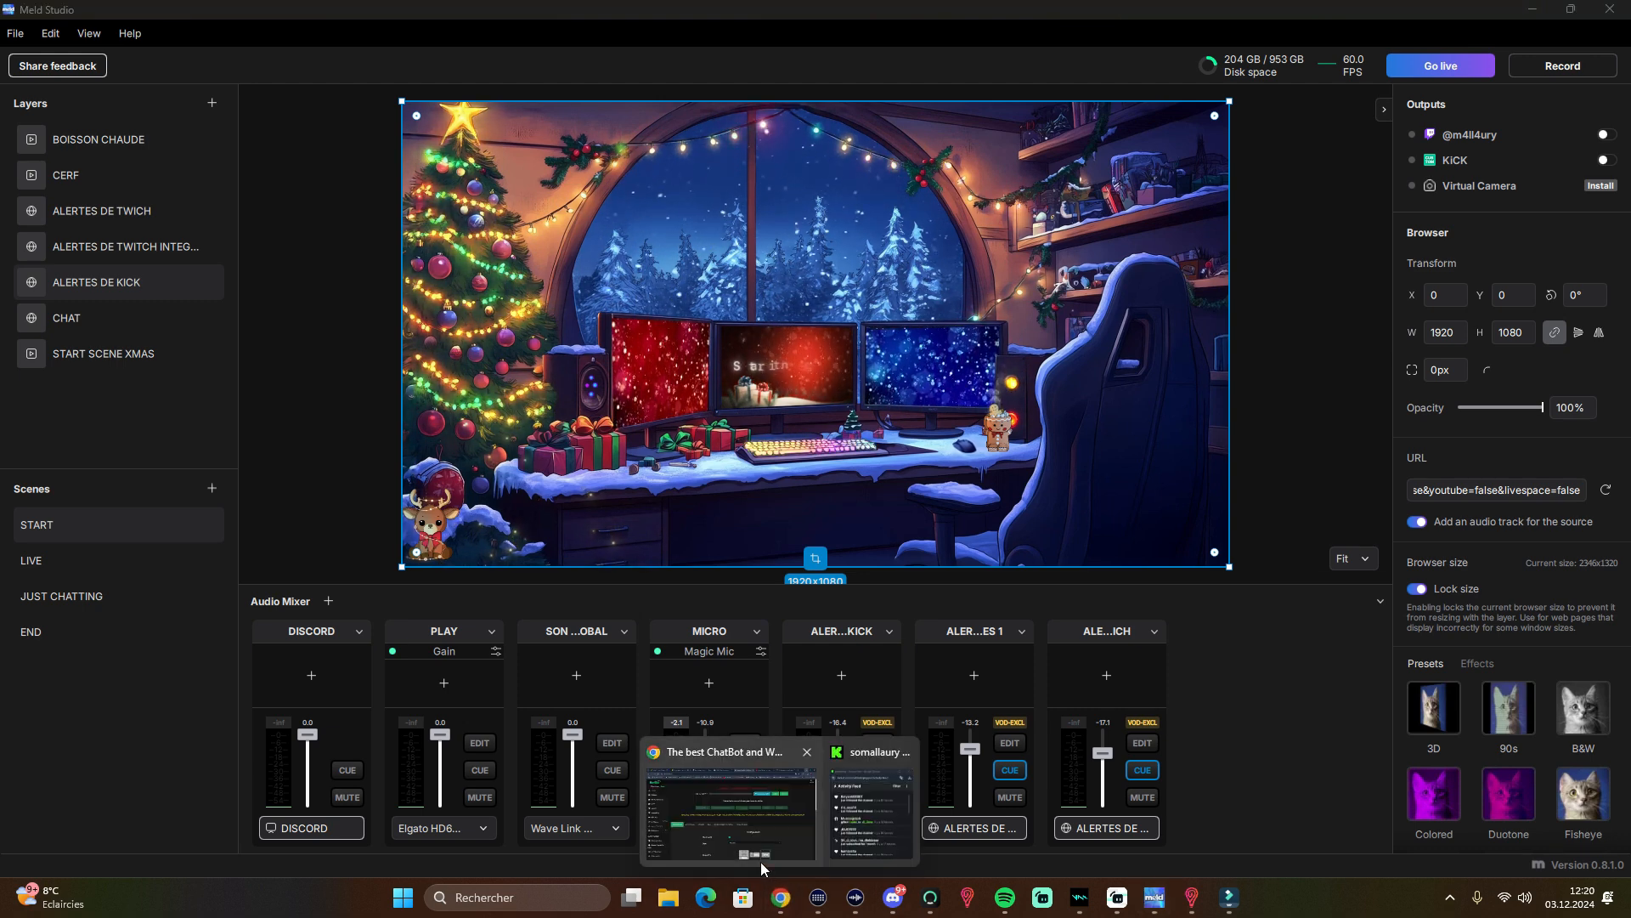
pyautogui.click(757, 837)
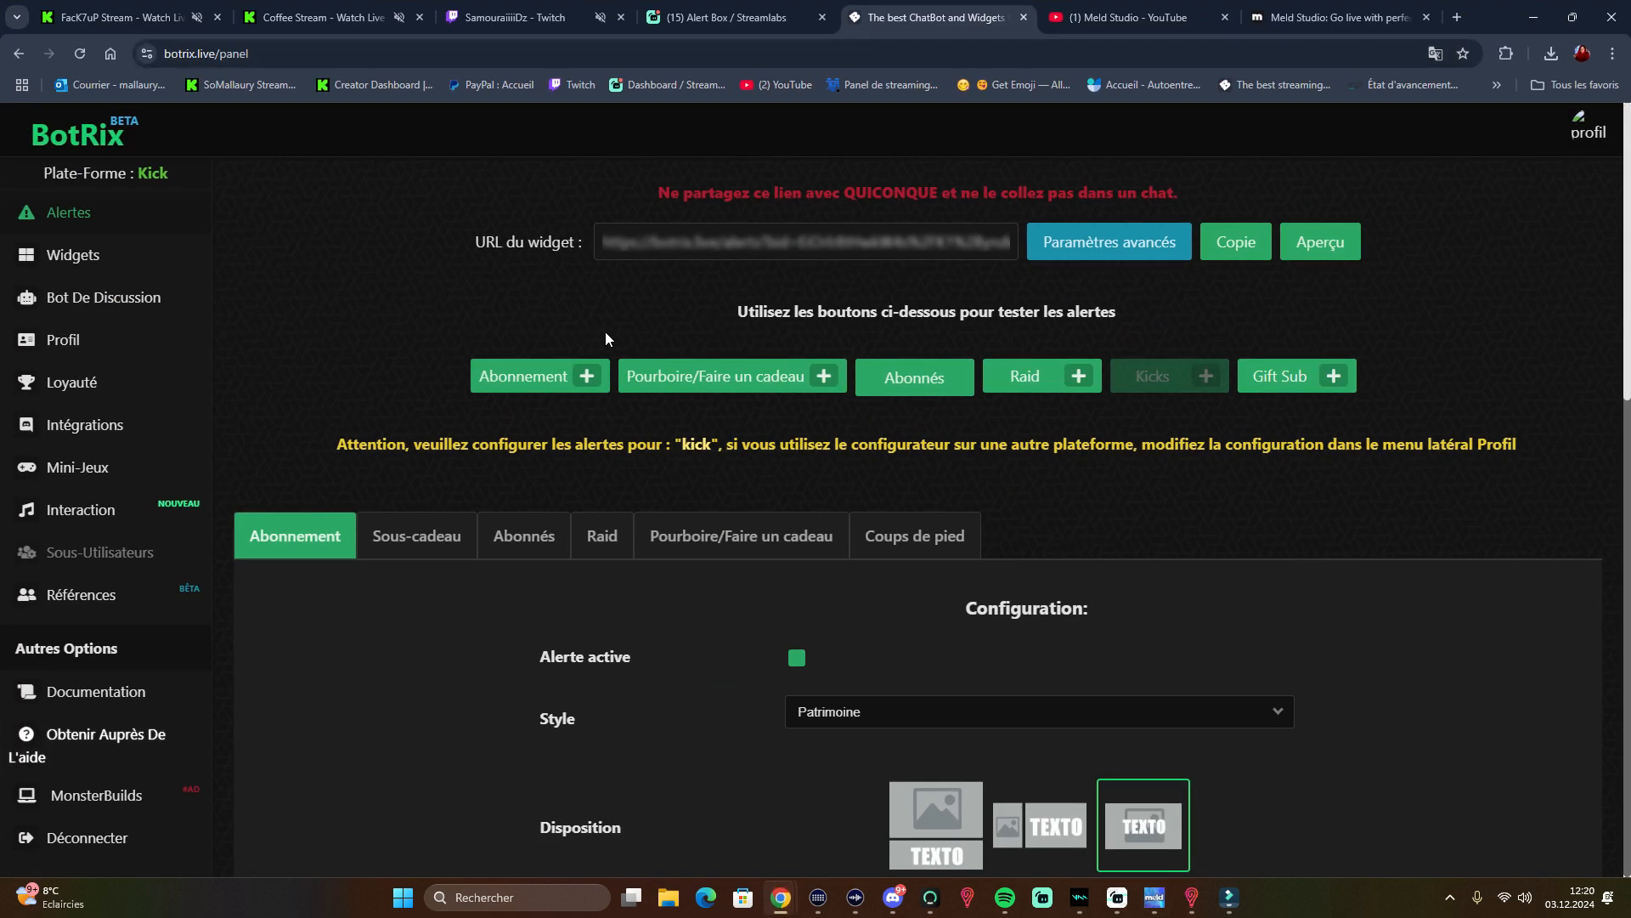
pyautogui.click(911, 392)
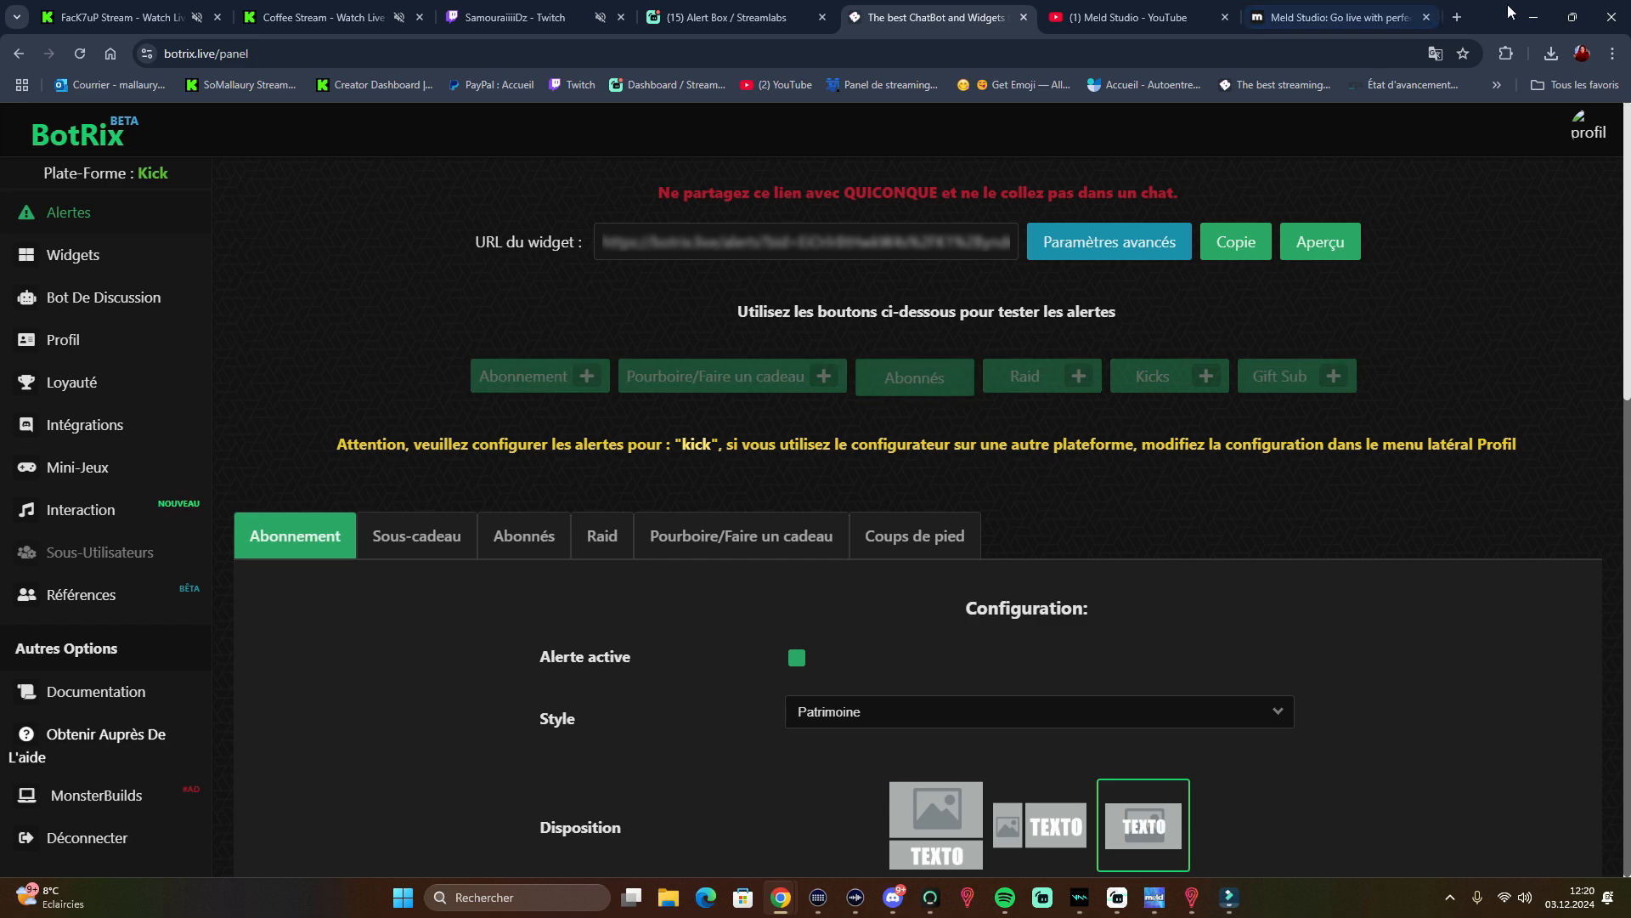
# - Return to Meld Studio and switch audio monitoring for the ALERTES DE KICK track on and back off
pyautogui.click(1153, 897)
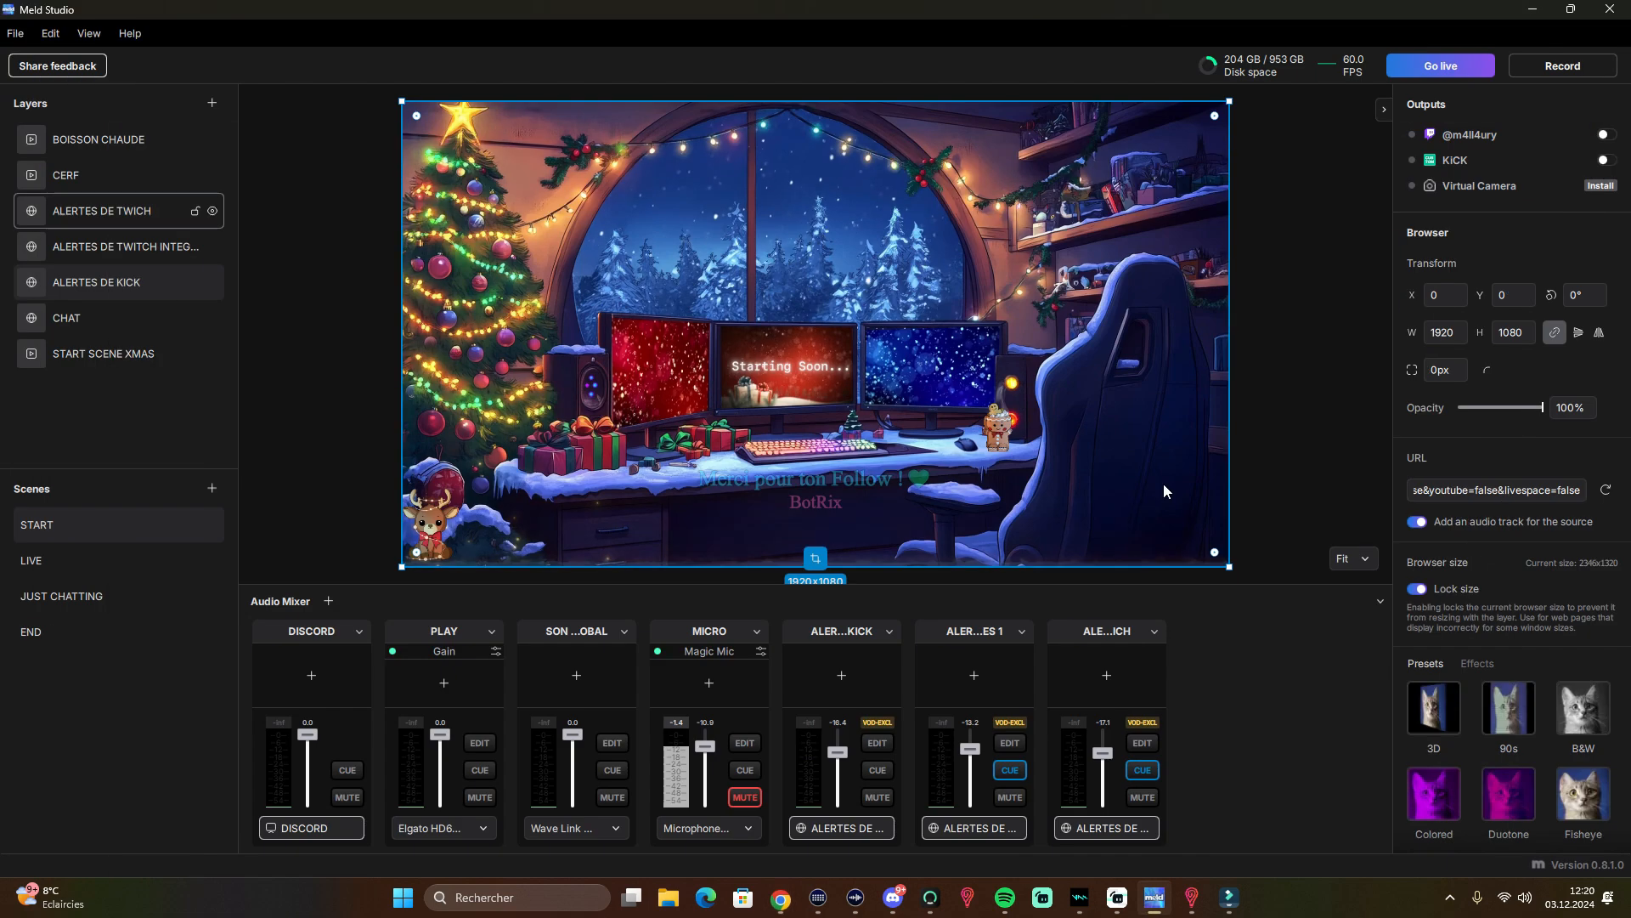
pyautogui.click(877, 770)
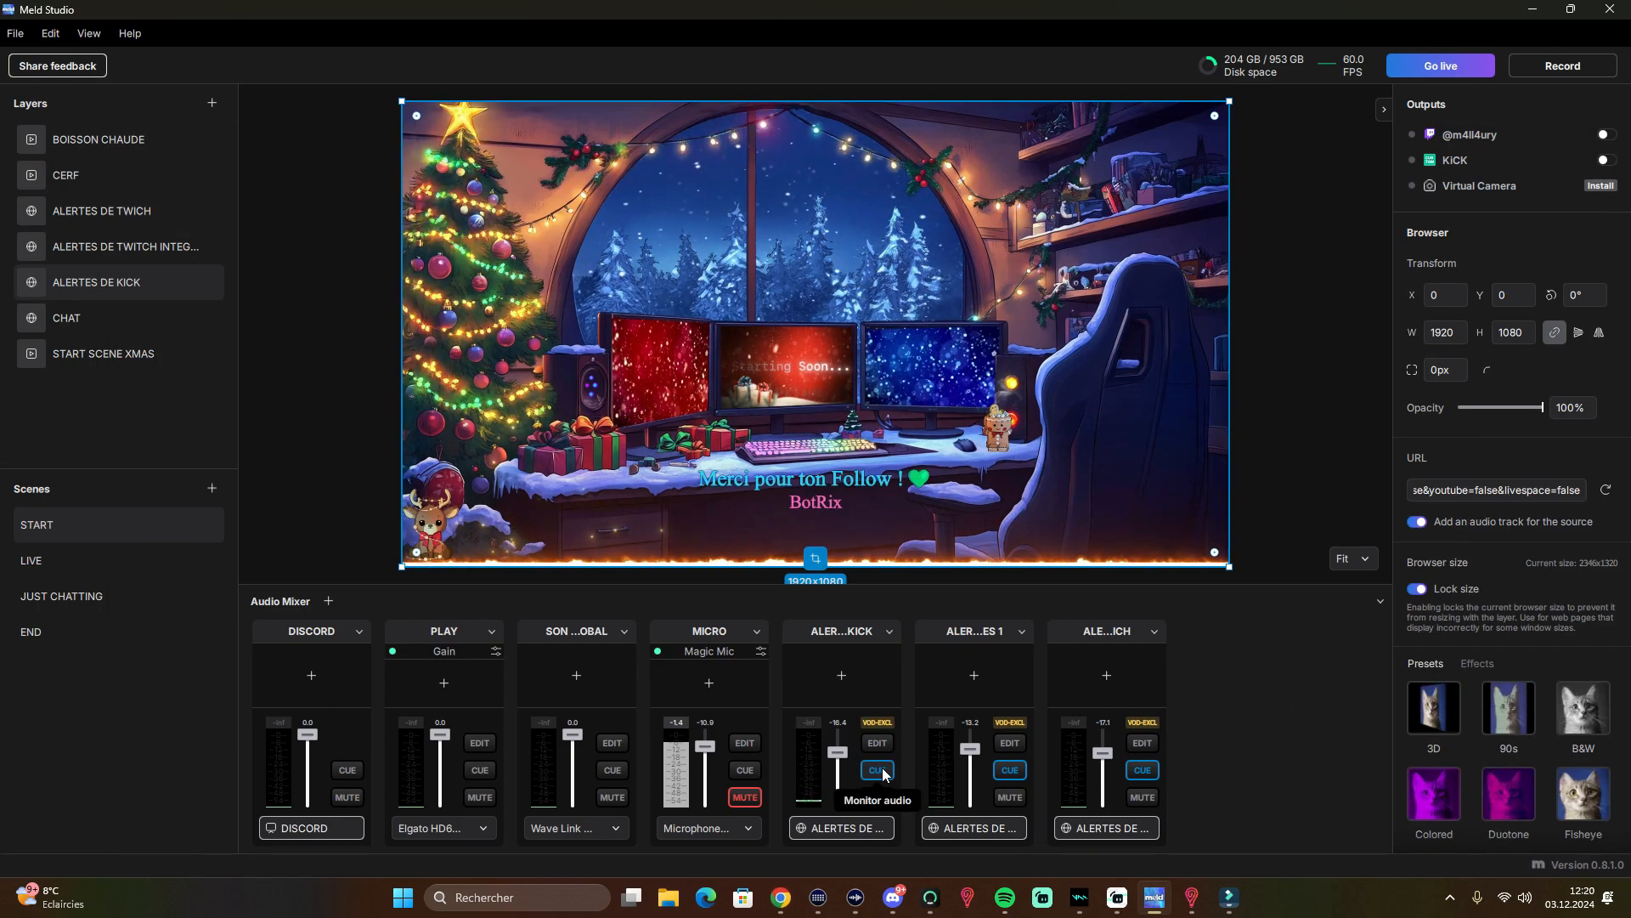
pyautogui.click(875, 770)
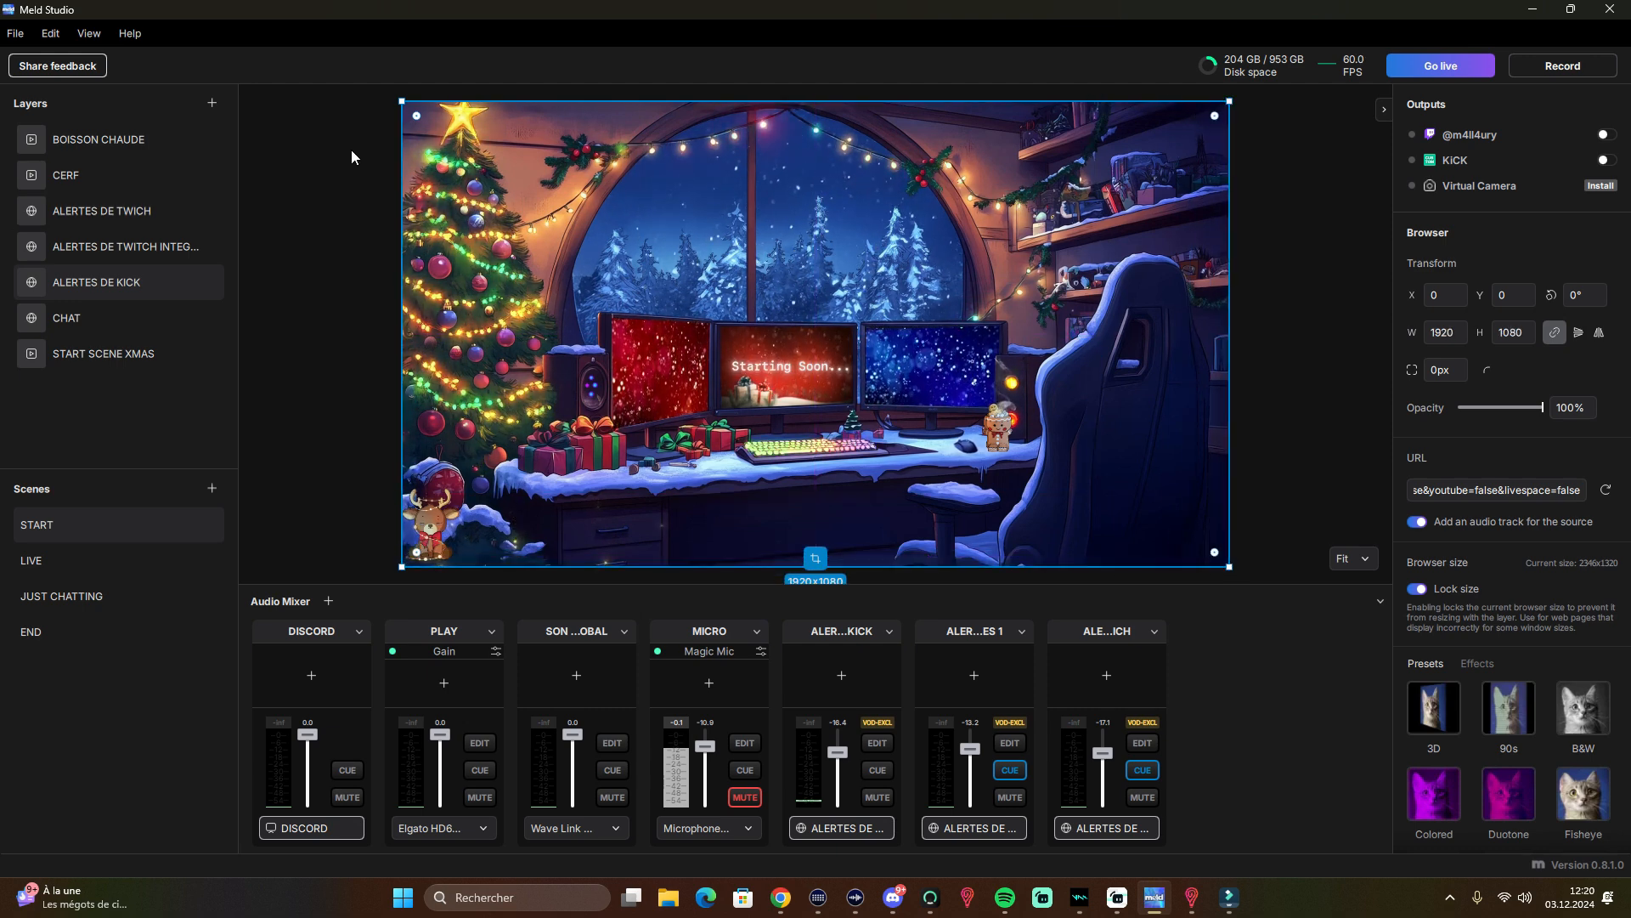
# - Look through the available presets and the effects list of the ALERTES DE KICK layer, and deselect the layer
pyautogui.scroll(-4, 1485, 681)
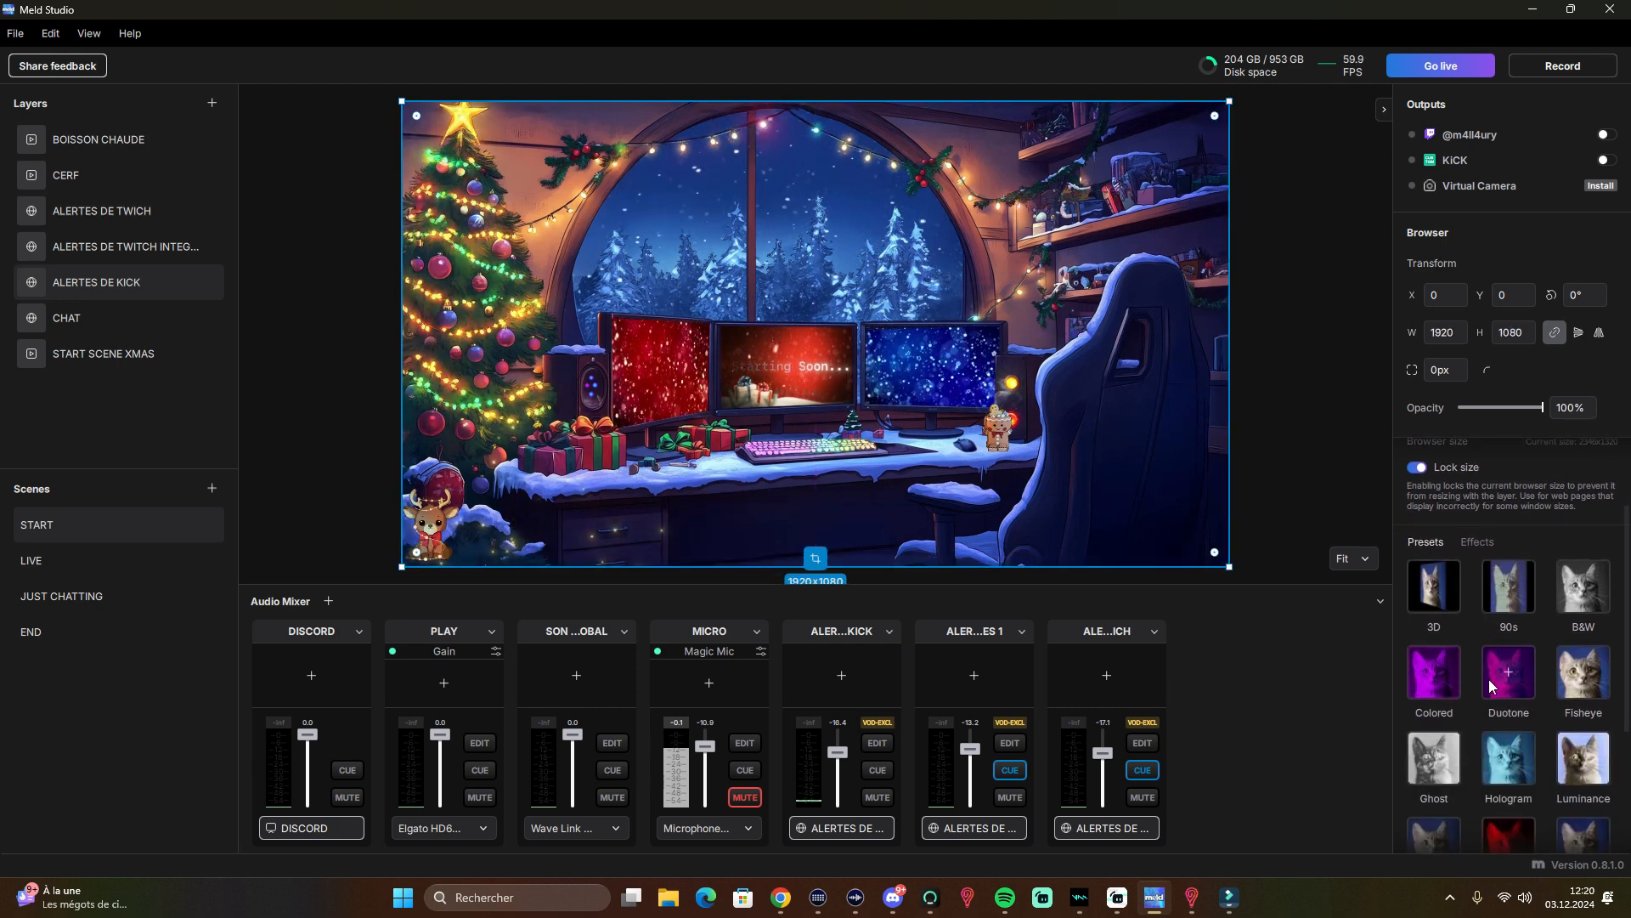
pyautogui.scroll(3, 1489, 678)
pyautogui.click(1471, 535)
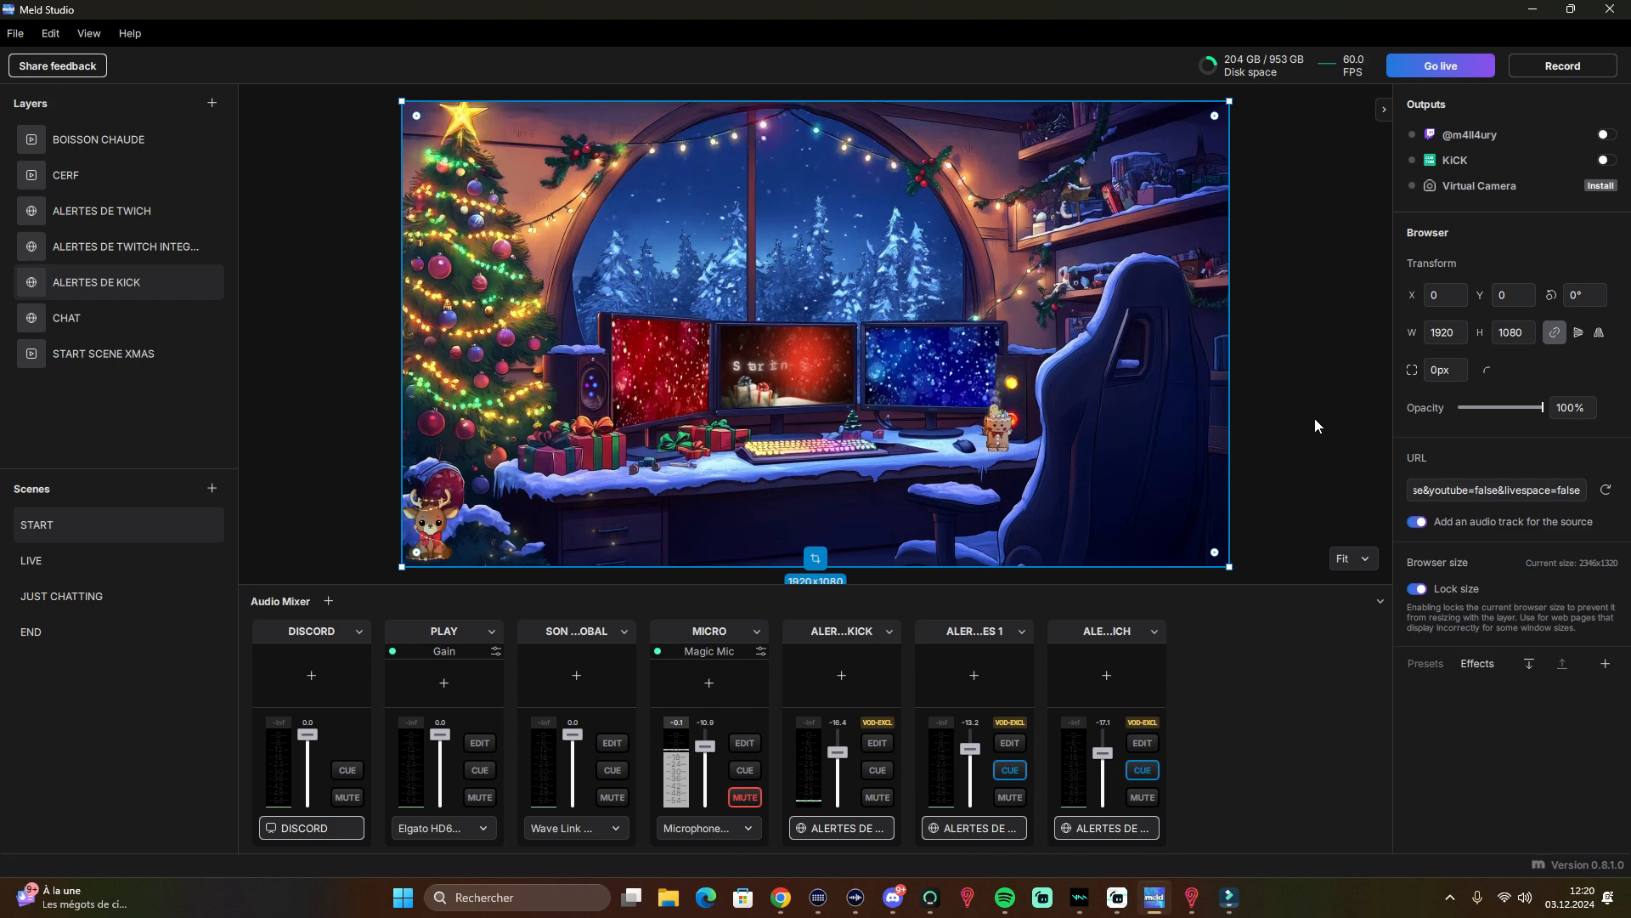
pyautogui.click(394, 307)
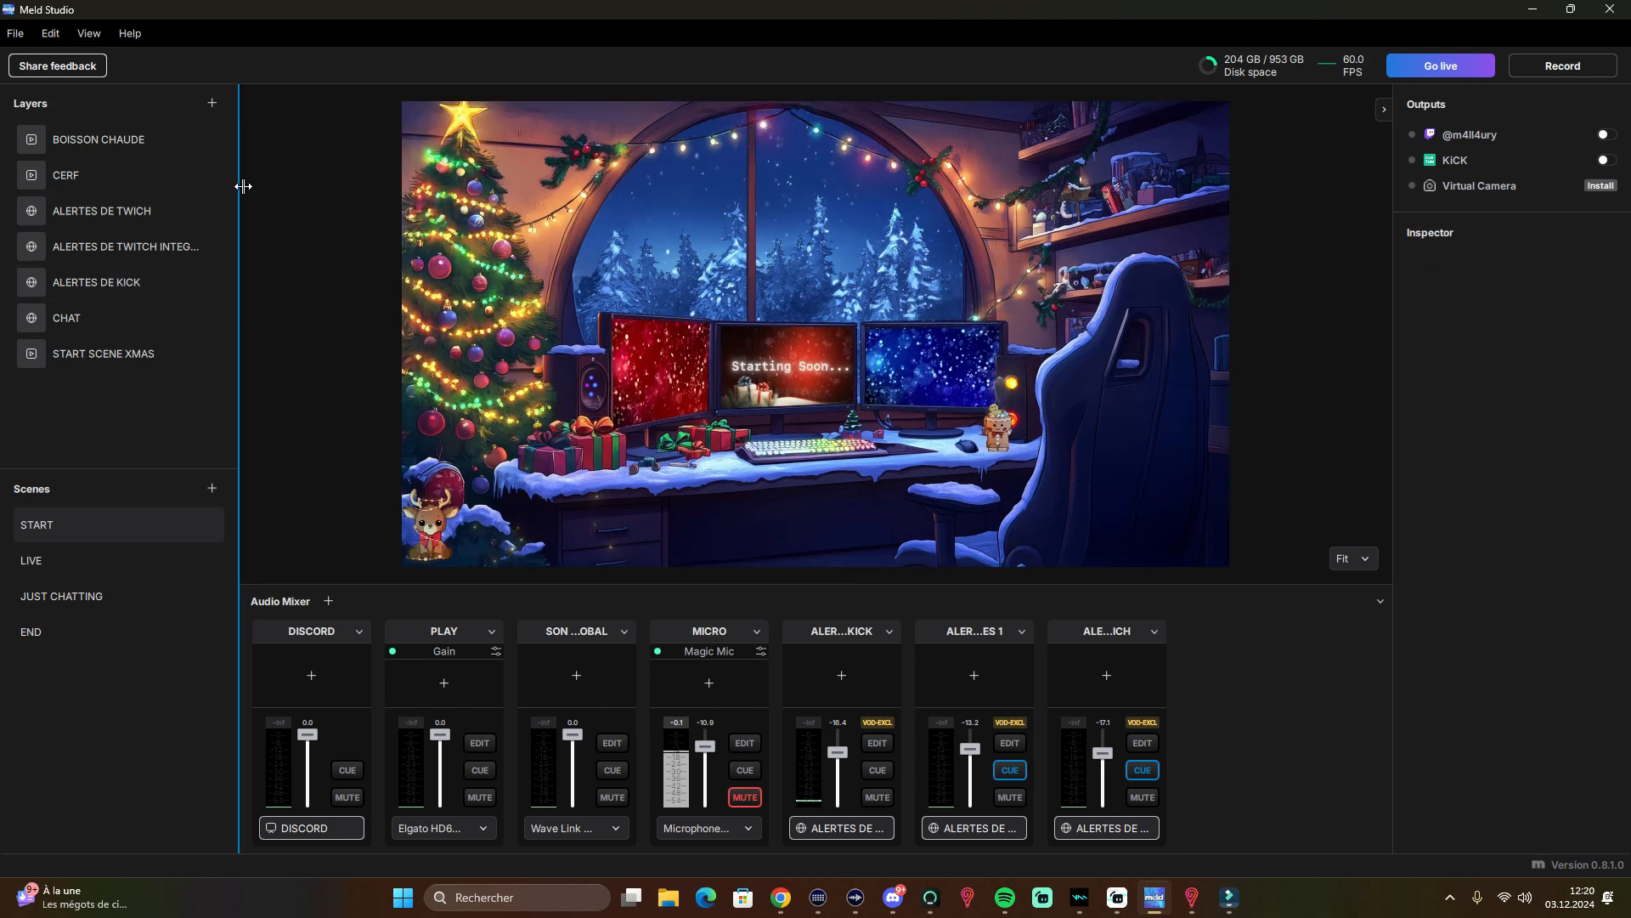
# - Open the JUST CHATTING scene, review the available source types, and inspect the DONATION ALERTS and CAMERA layers
pyautogui.click(97, 593)
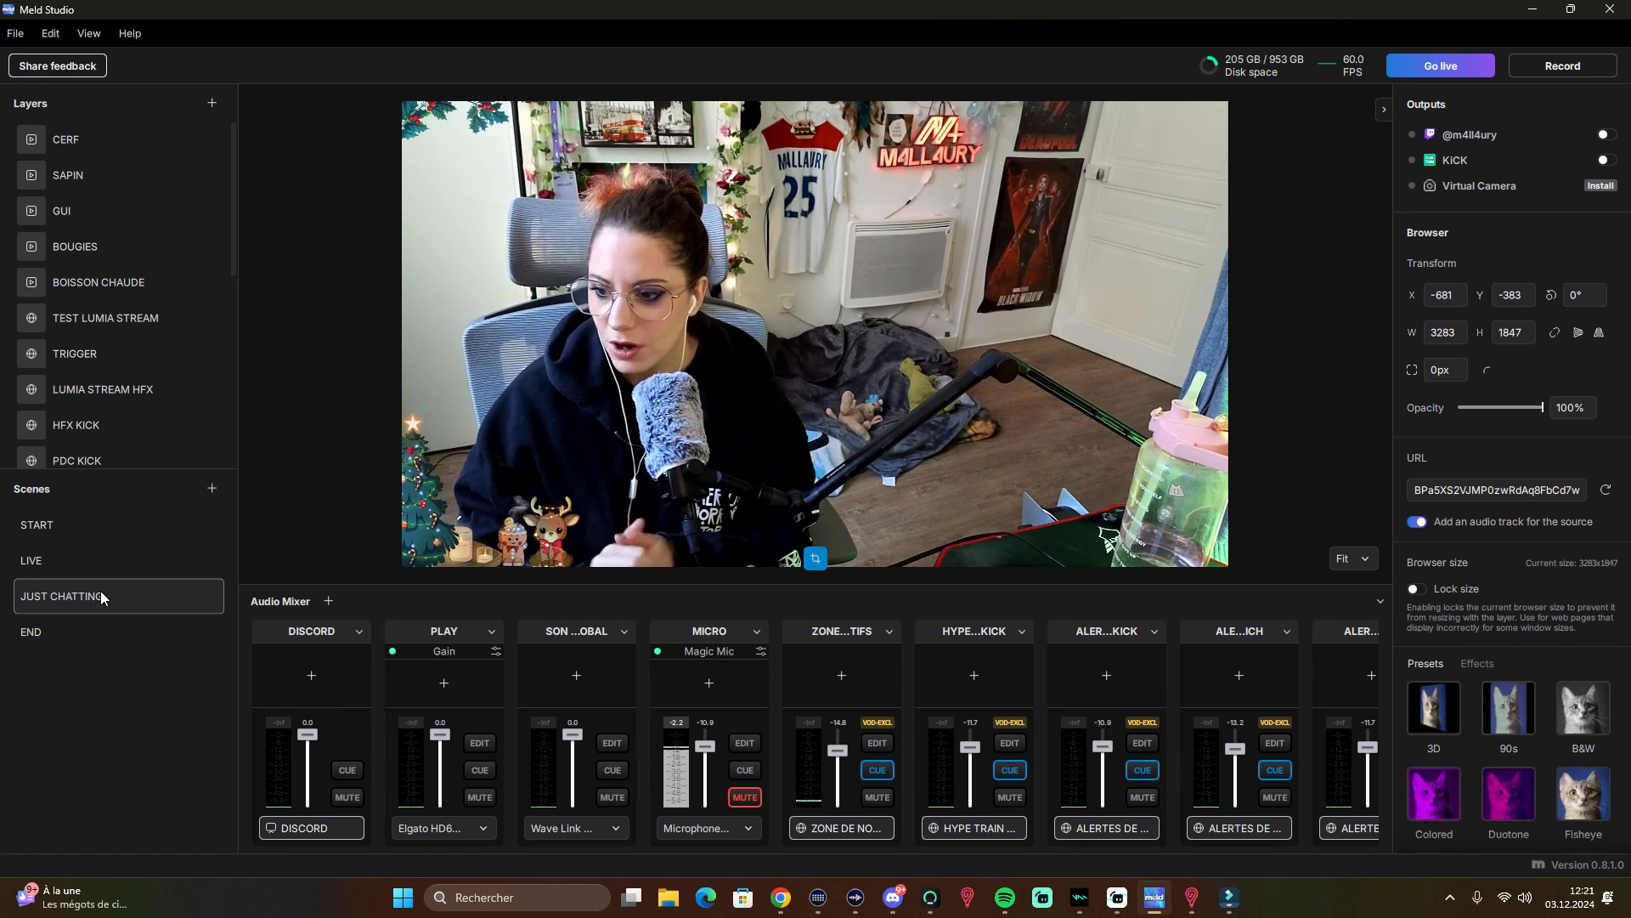
pyautogui.click(212, 103)
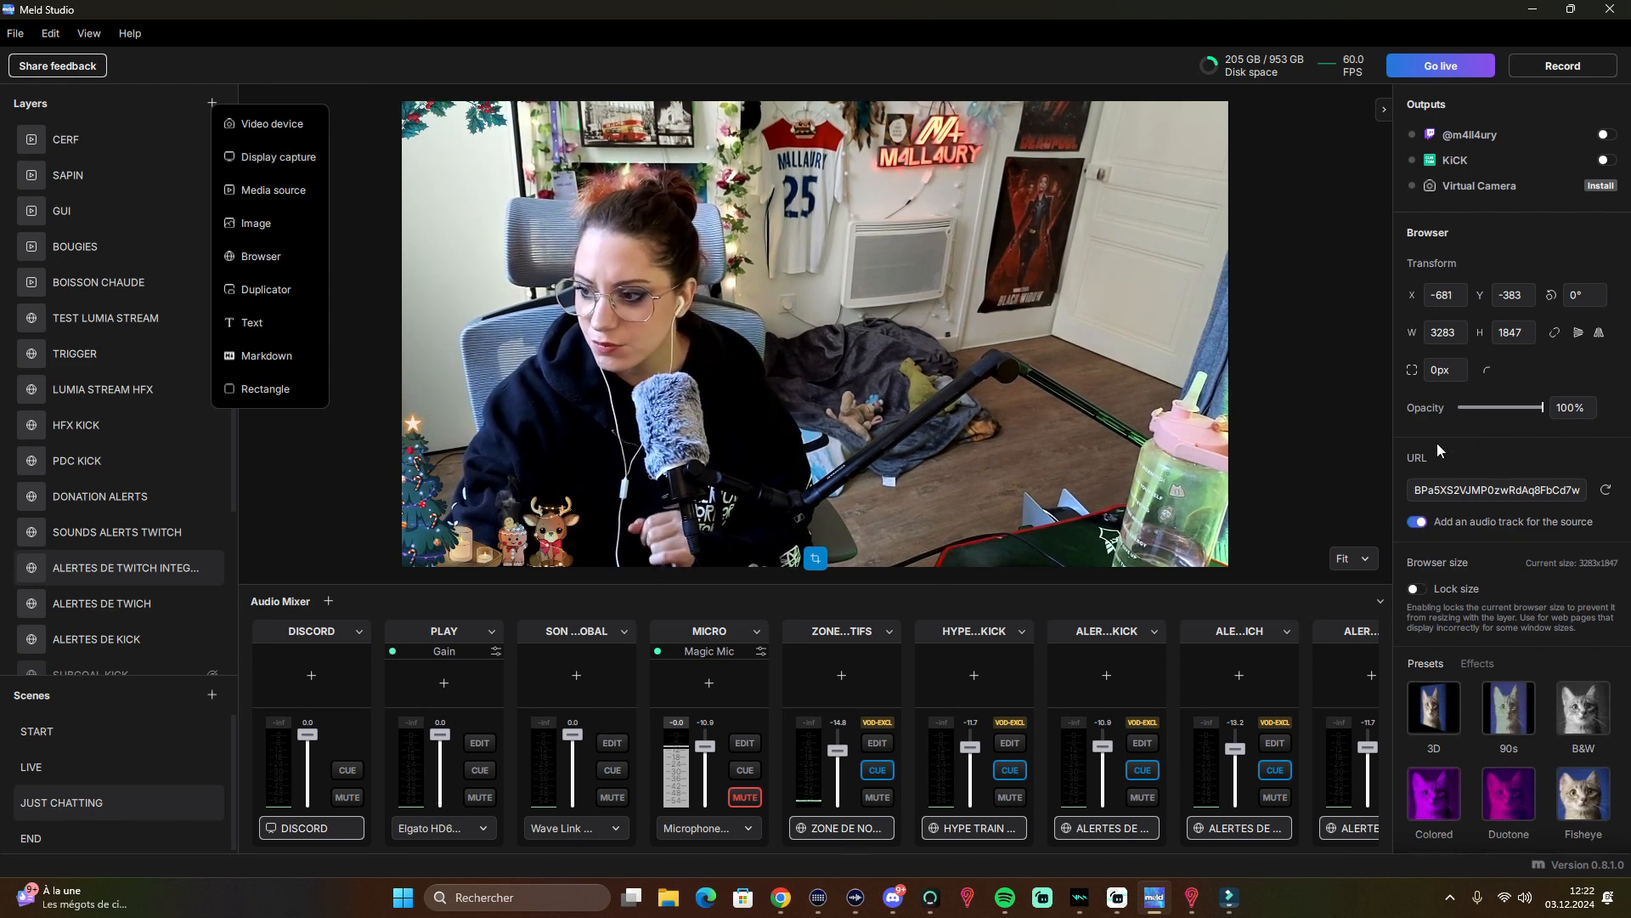
pyautogui.click(1089, 446)
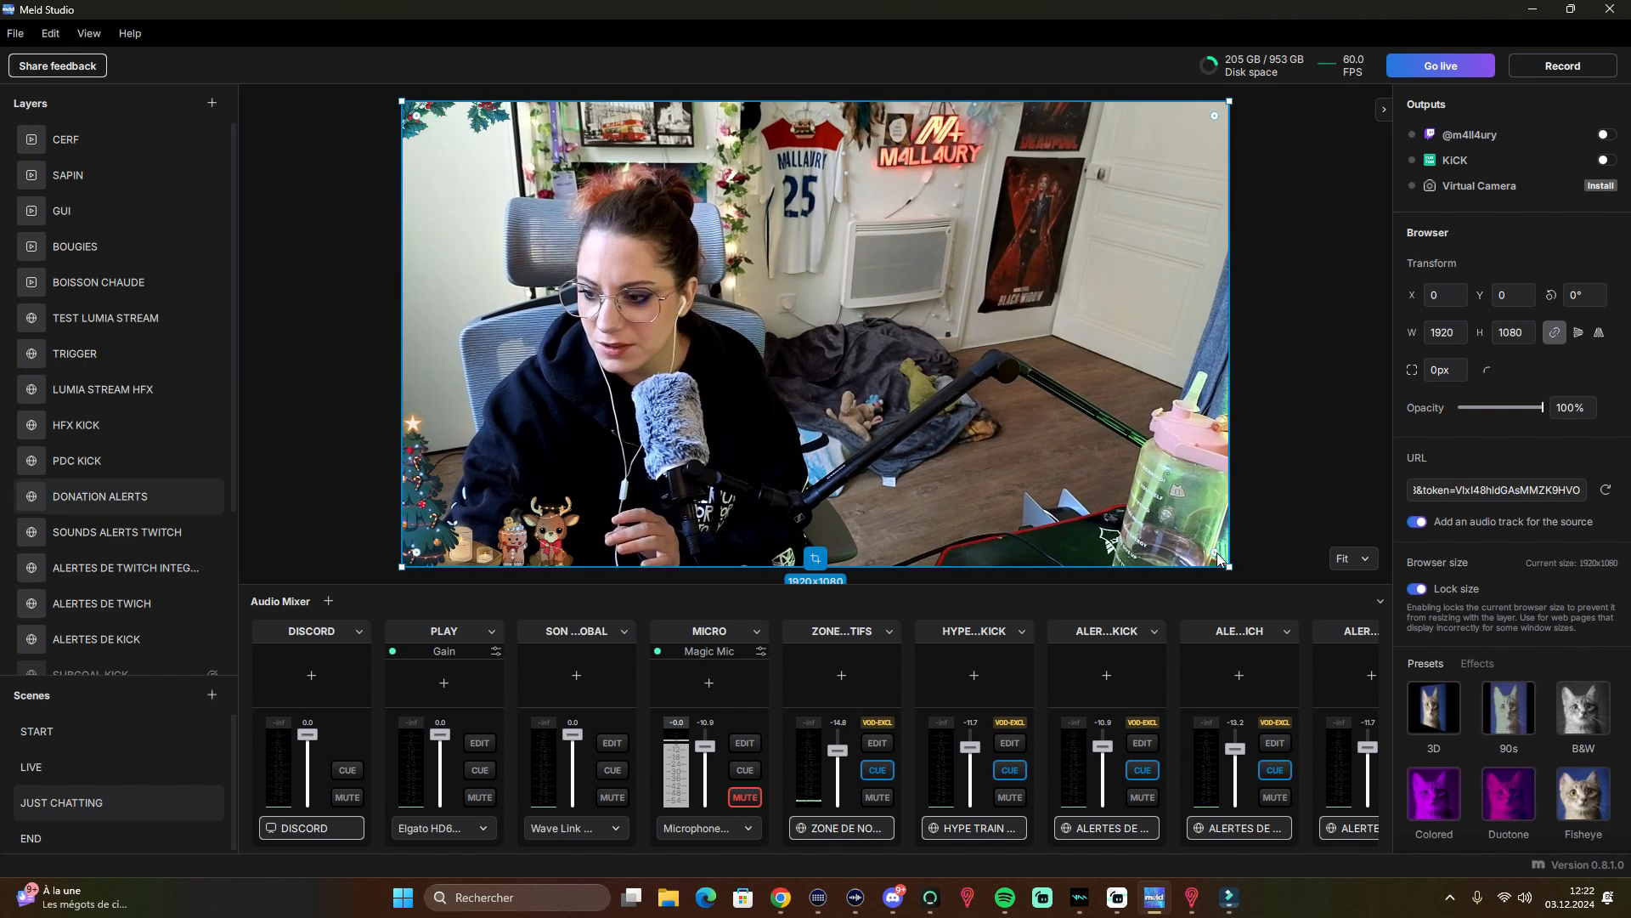
pyautogui.click(1192, 548)
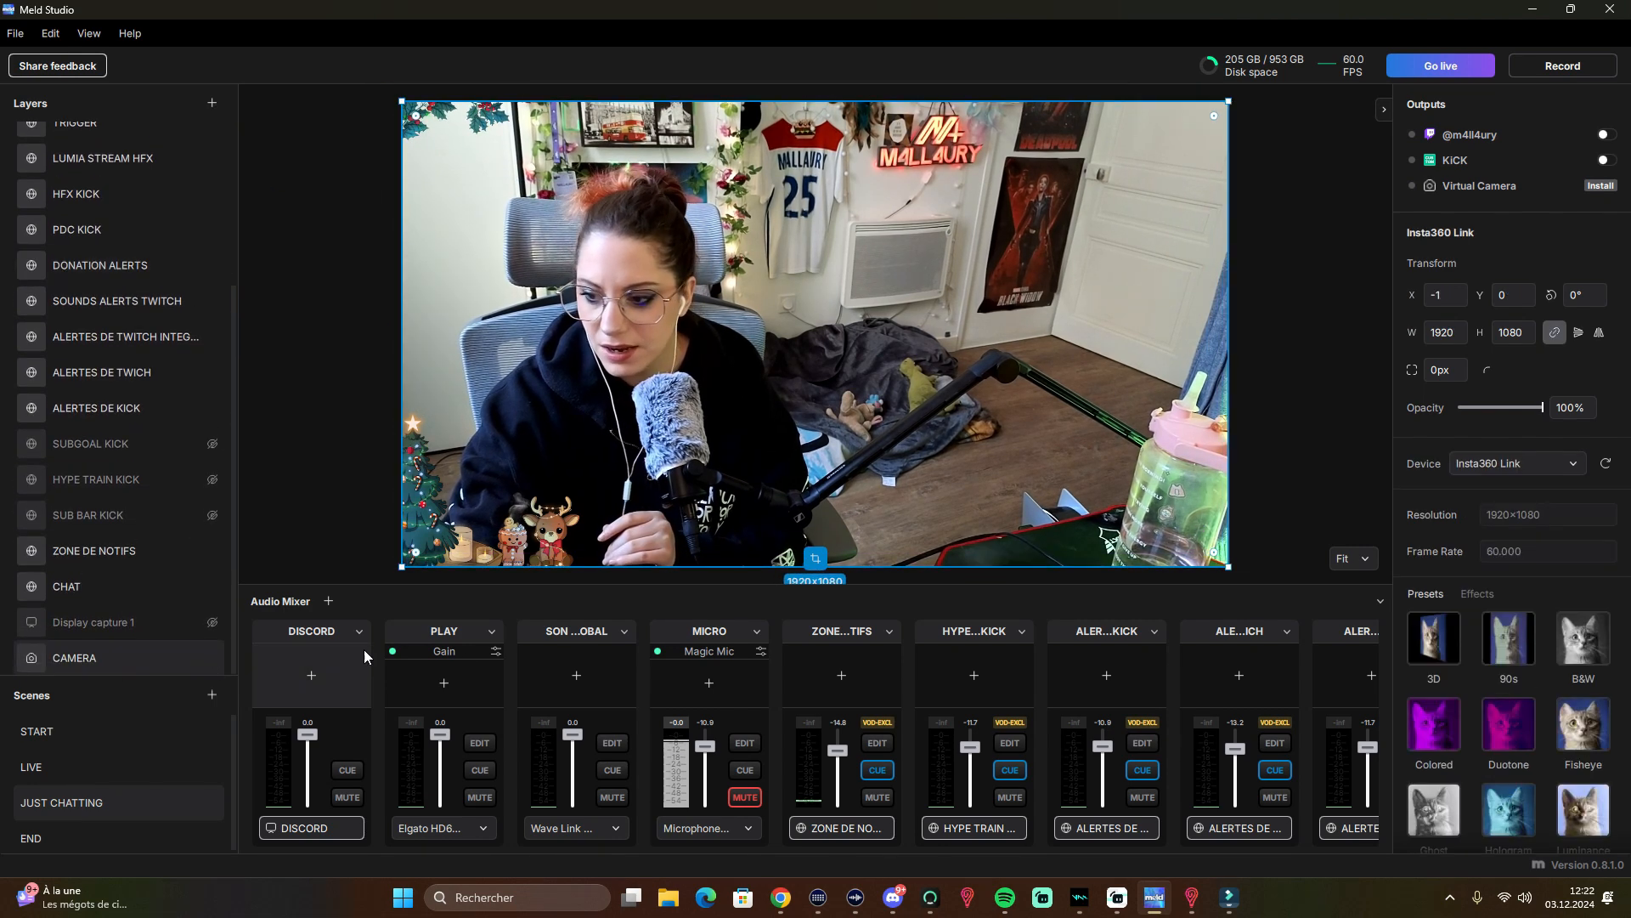
pyautogui.moveTo(1214, 553)
pyautogui.mouseDown()
pyautogui.moveTo(1116, 456)
pyautogui.moveTo(1214, 552)
pyautogui.mouseUp()
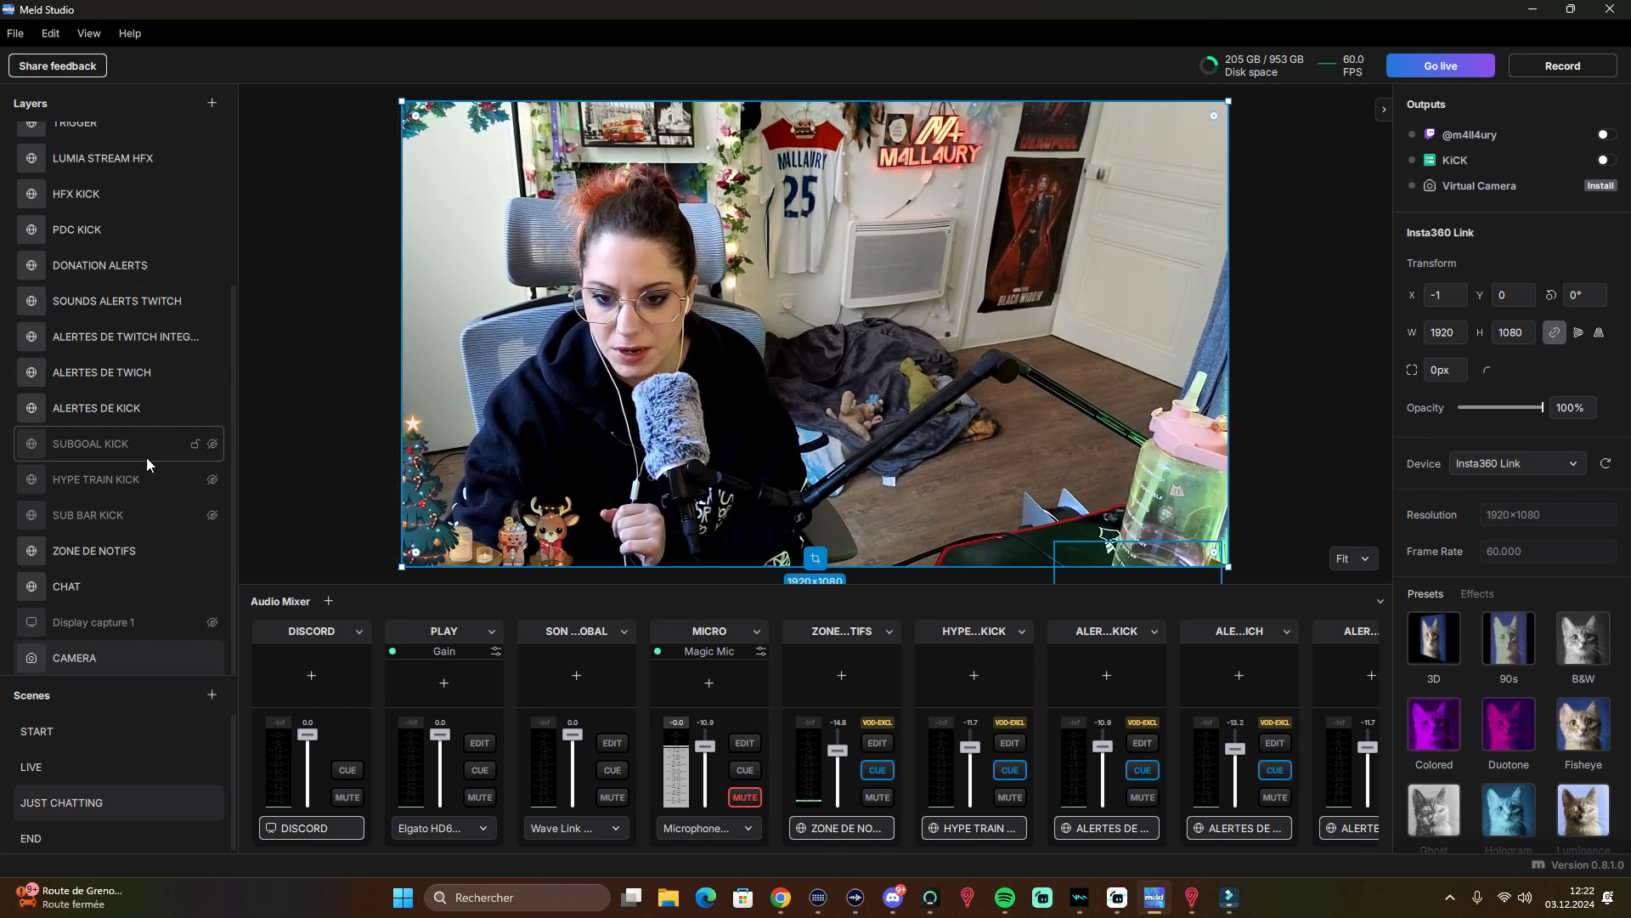
# - Review the available source types and inspect the reindeer decoration and the ALERTES DE TWITCH INTEG... layer
pyautogui.click(213, 104)
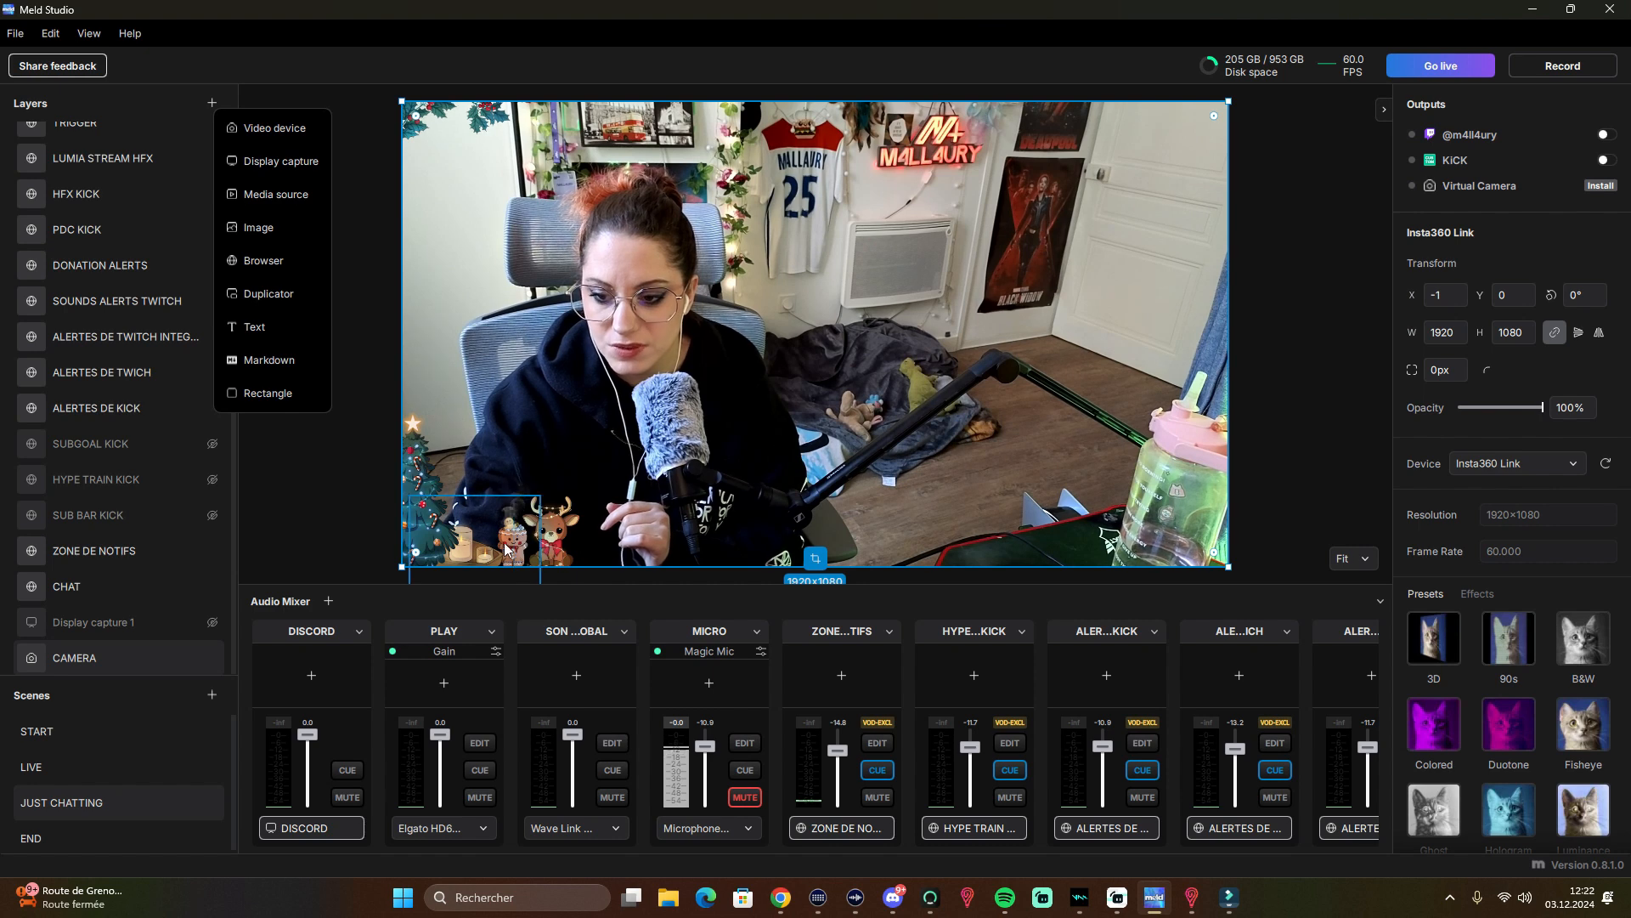
pyautogui.click(386, 527)
pyautogui.click(532, 547)
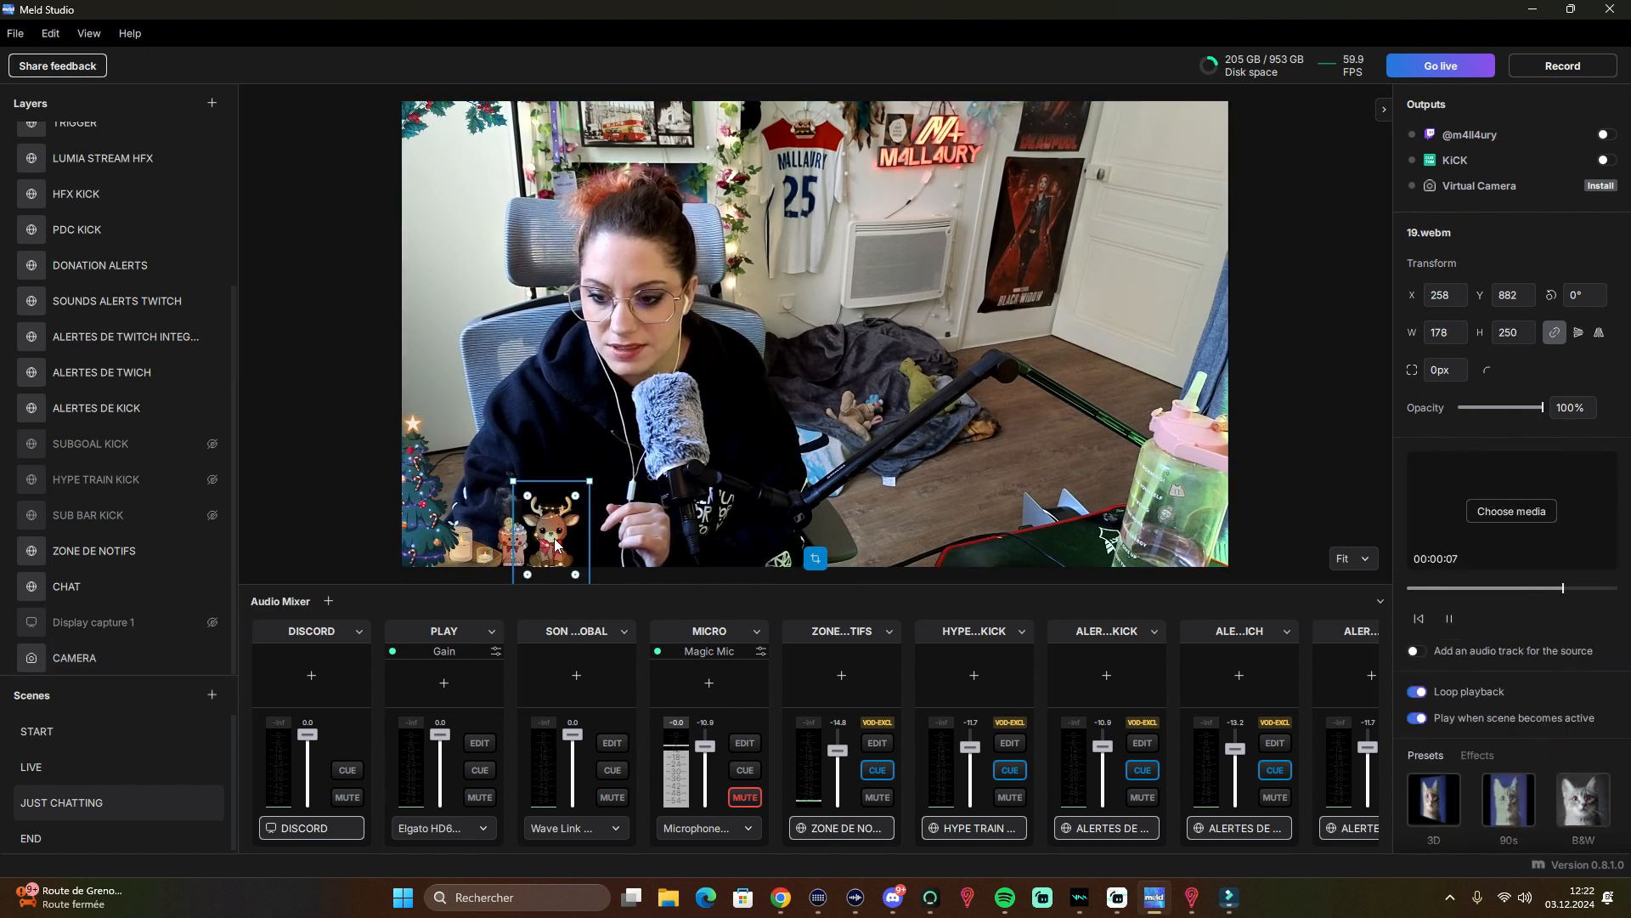
pyautogui.click(119, 337)
# - Add a text layer to the JUST CHATTING scene and move it to about X 45, Y 100
pyautogui.click(212, 103)
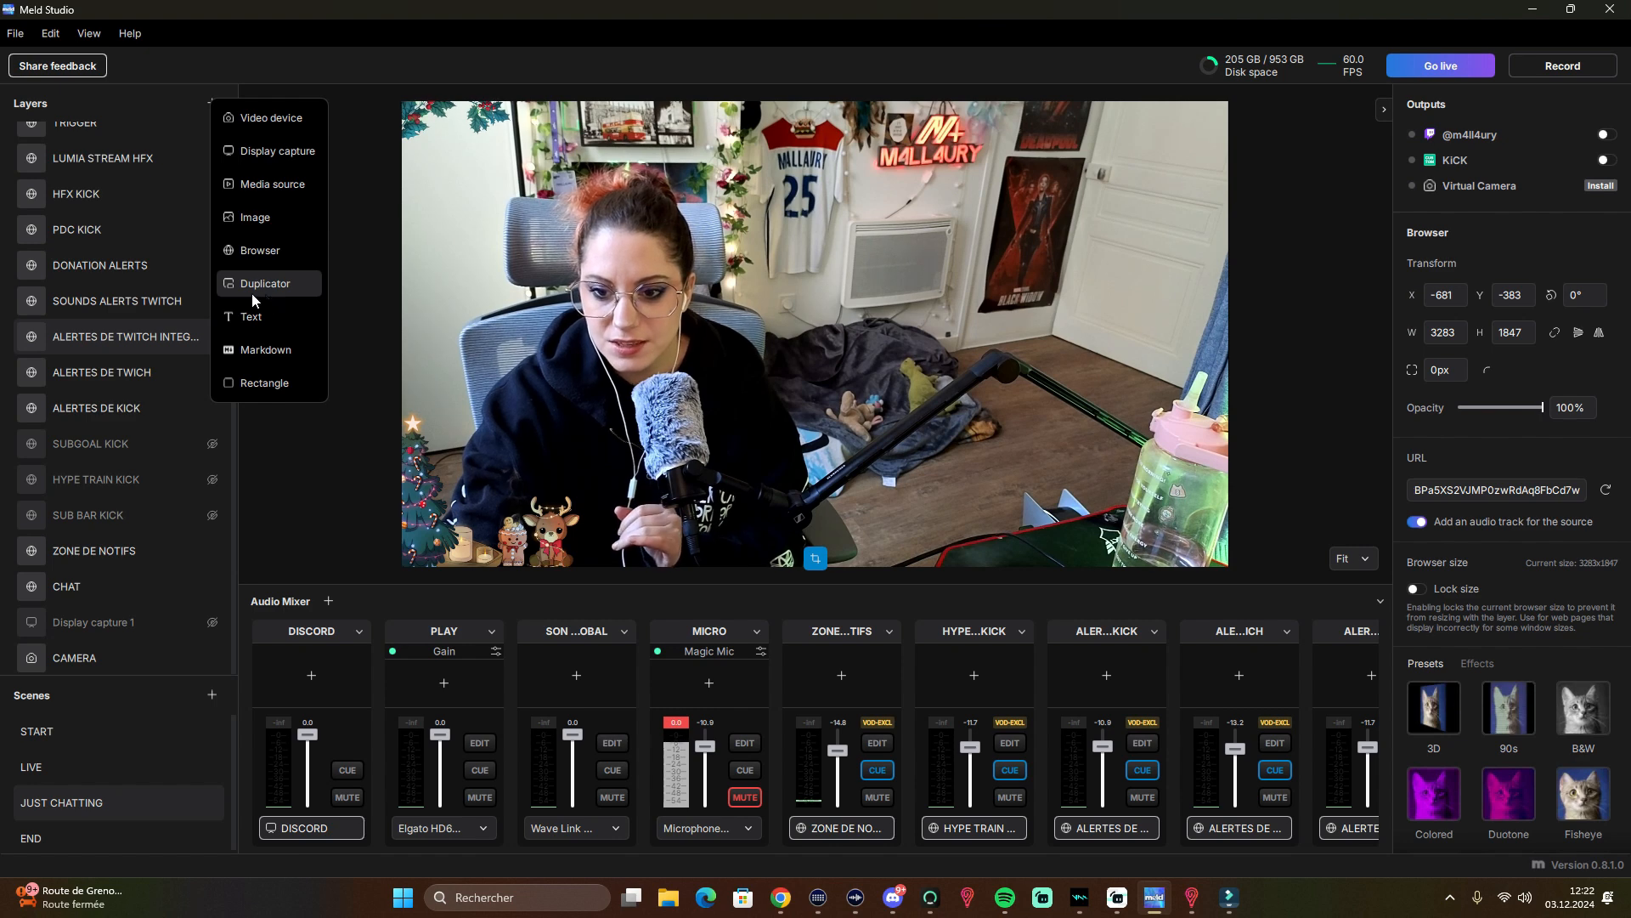
pyautogui.click(263, 318)
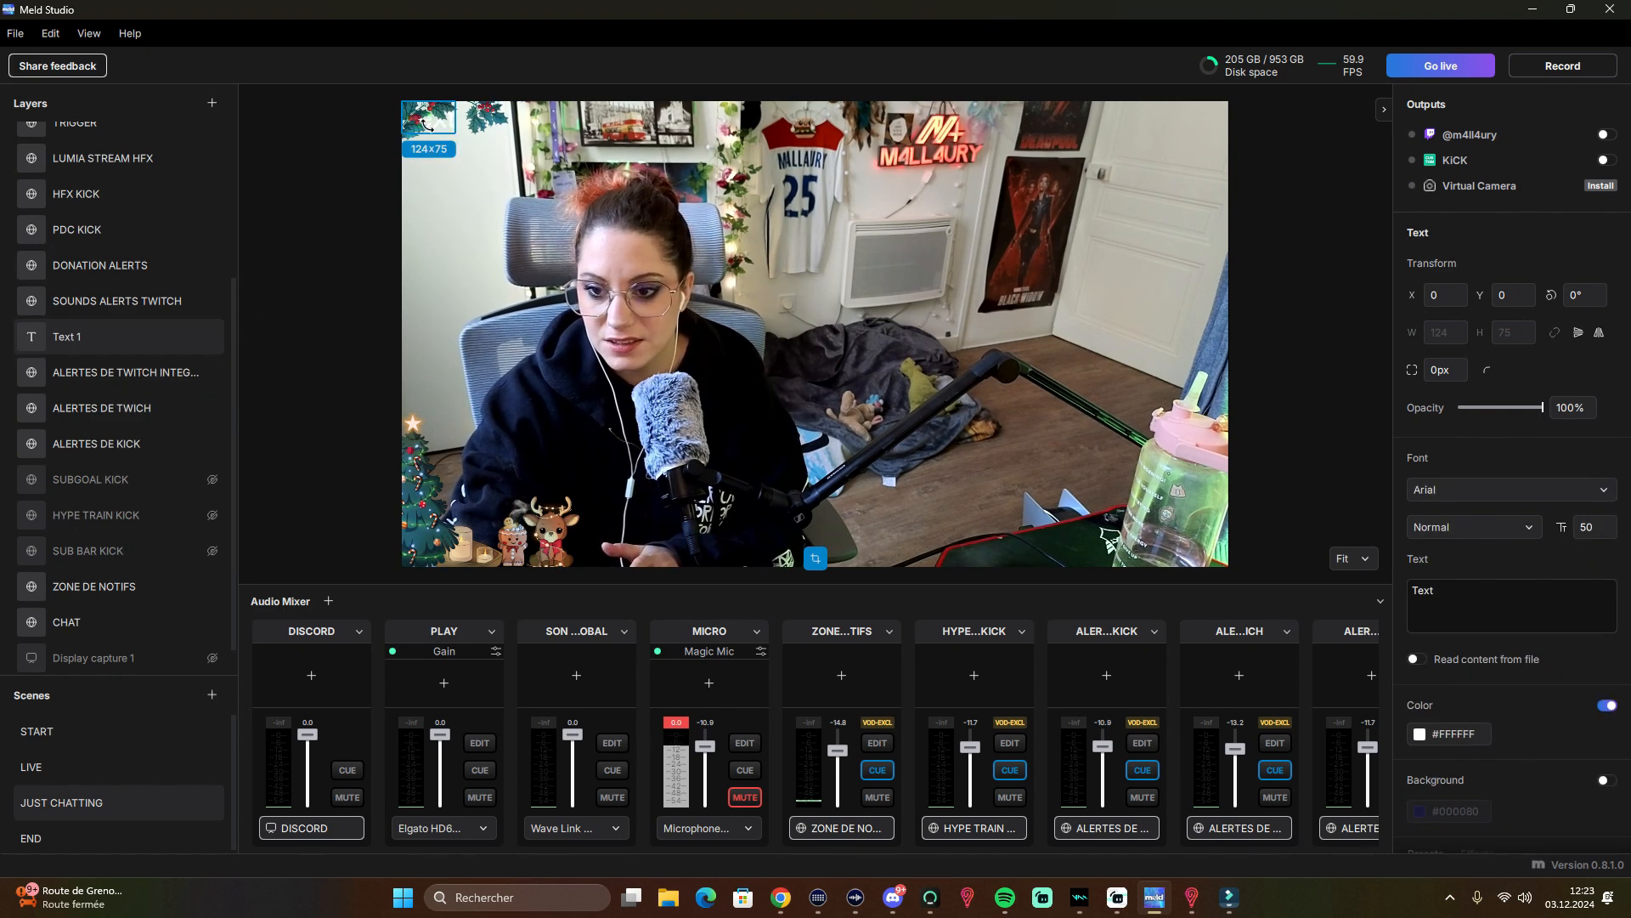
pyautogui.moveTo(447, 132); pyautogui.dragTo(467, 175)
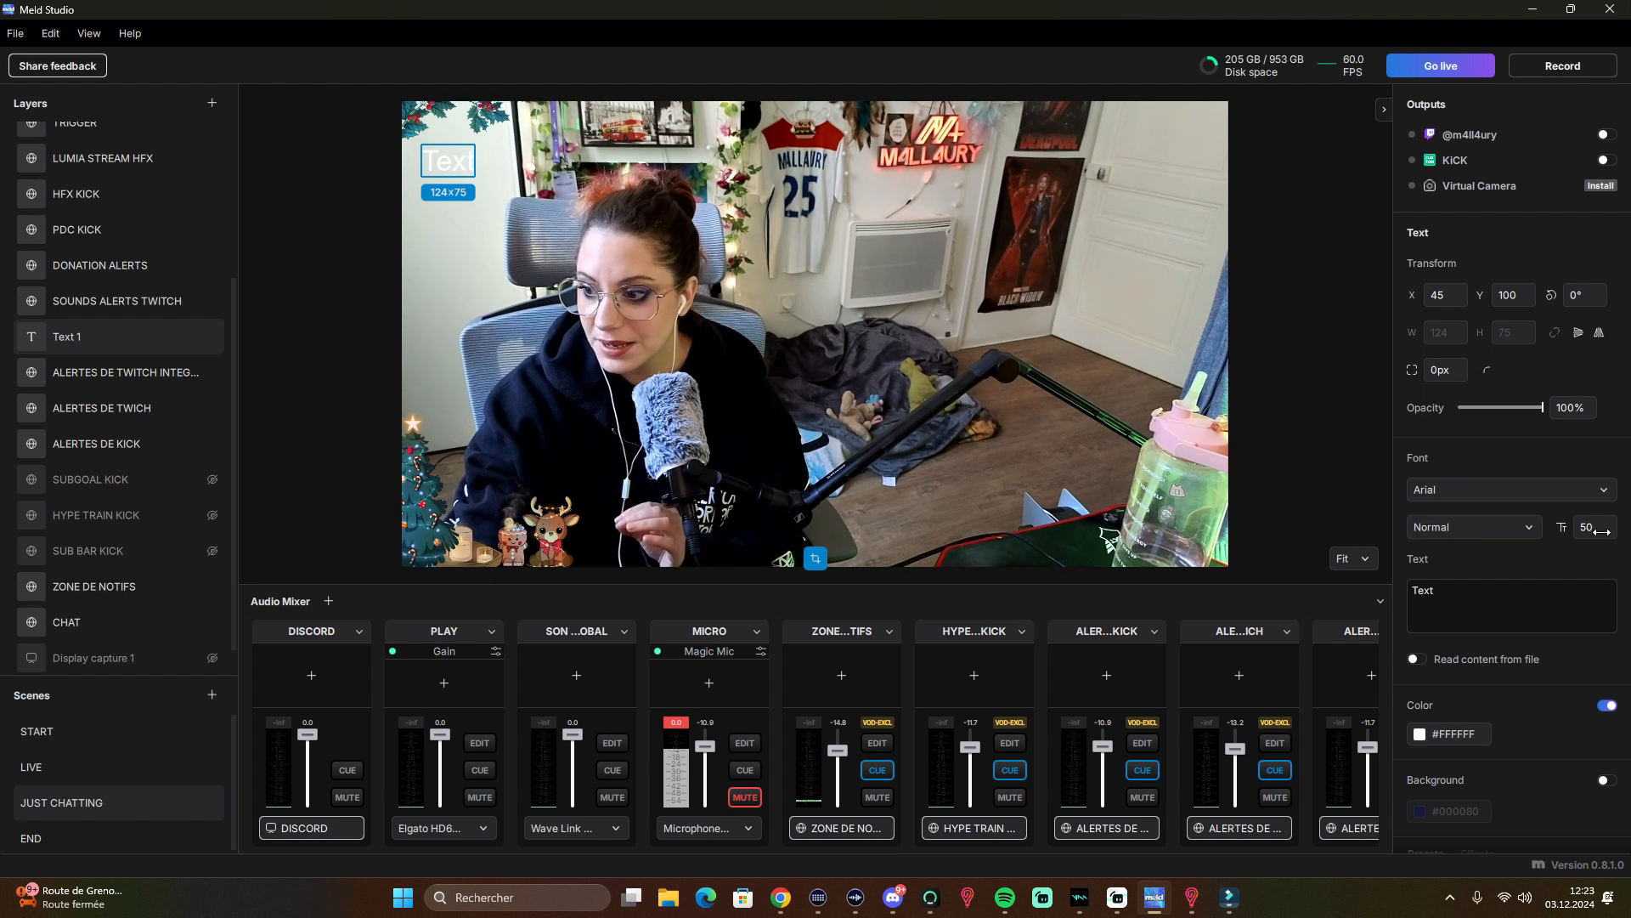
# - Make the text layer read its content from the total_subscriber_count file and reposition it on the canvas
pyautogui.click(1424, 659)
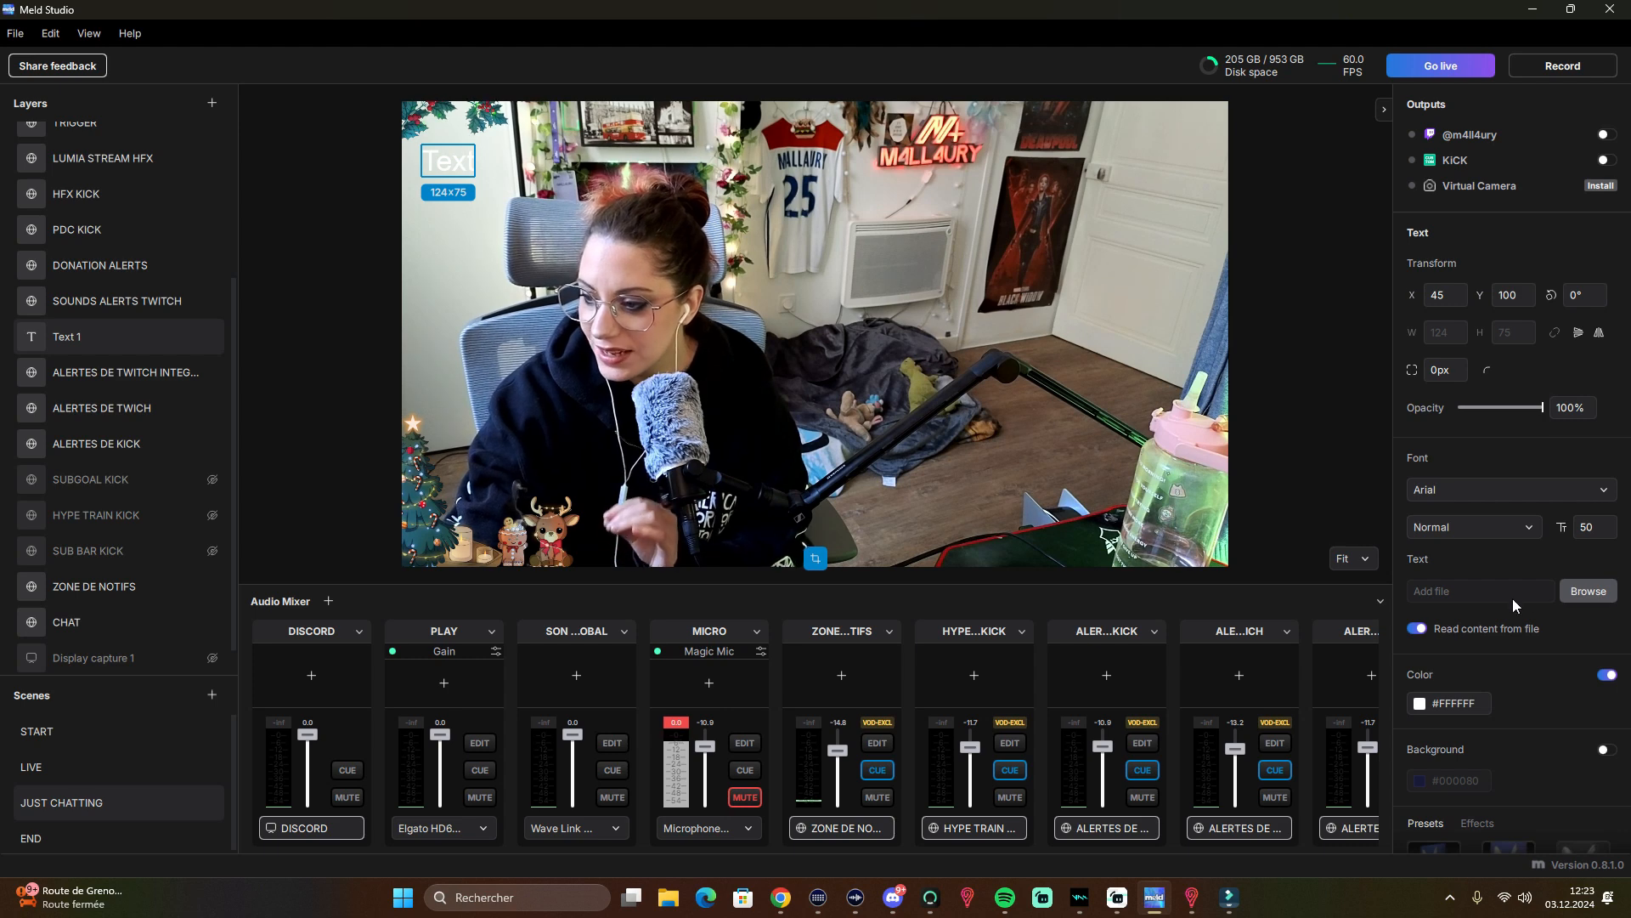
pyautogui.click(1605, 595)
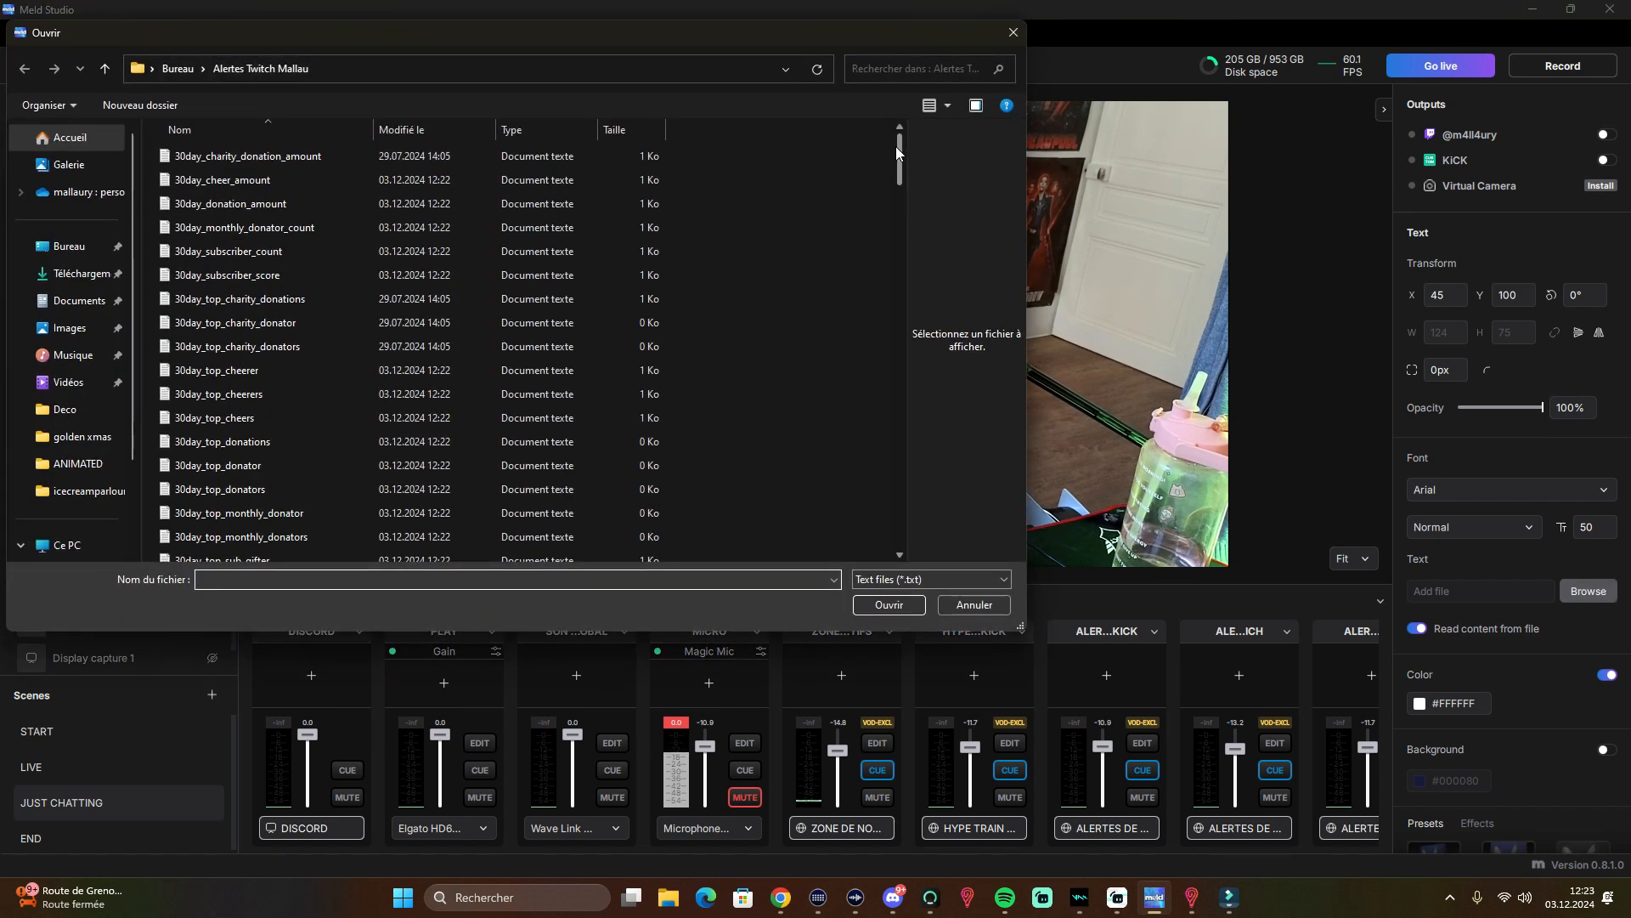
pyautogui.moveTo(895, 146); pyautogui.dragTo(914, 461)
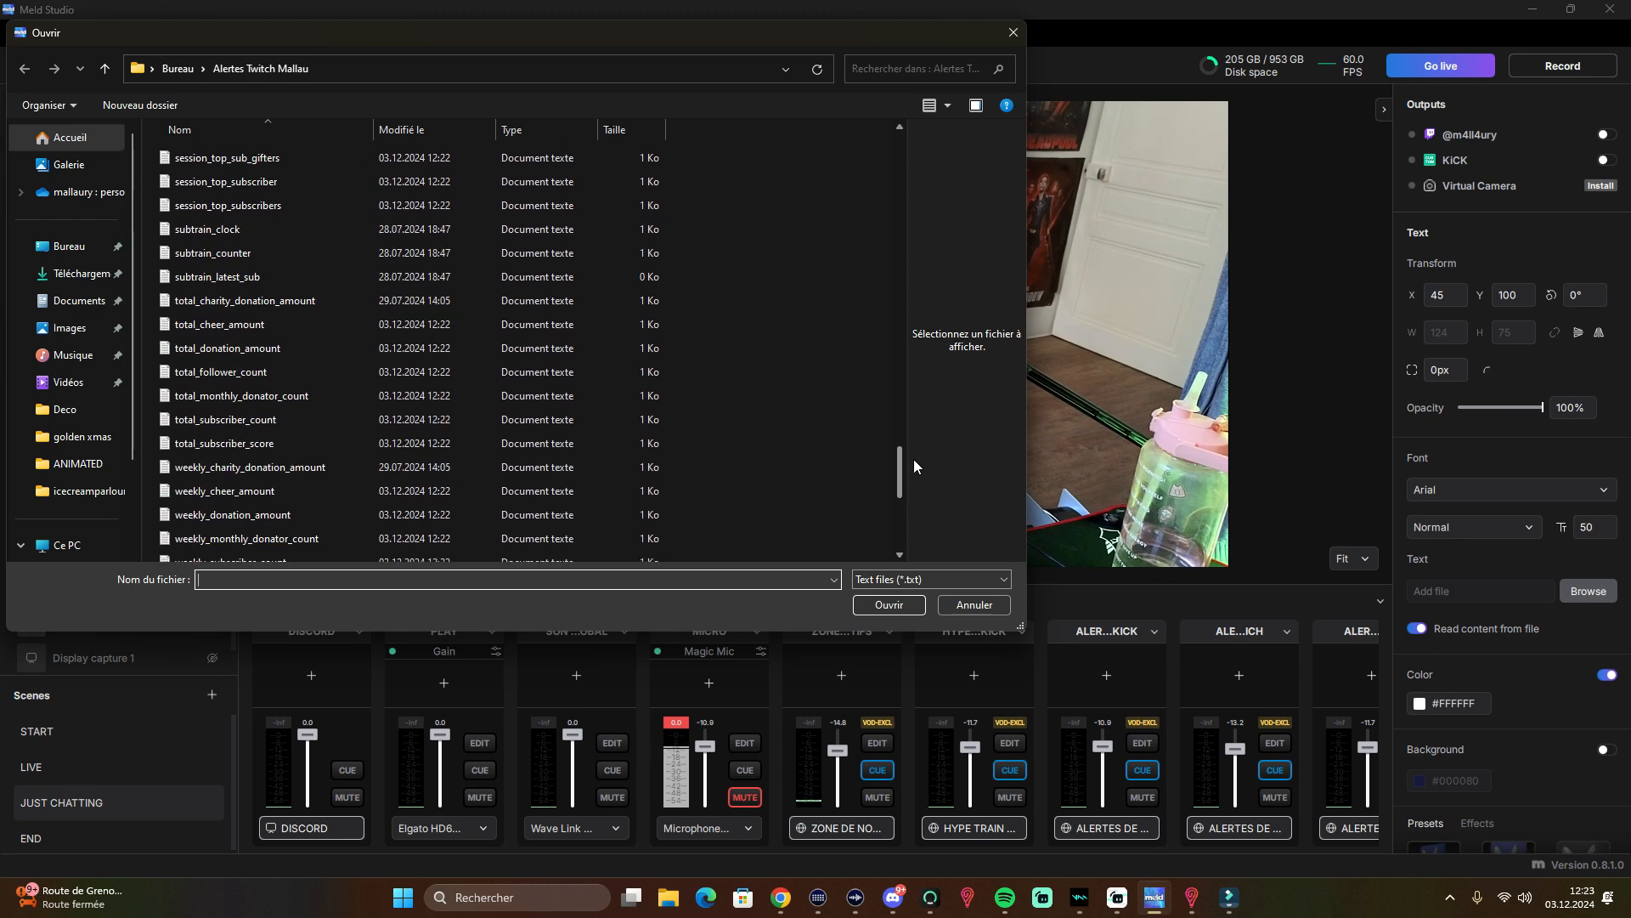
pyautogui.doubleClick(238, 420)
pyautogui.moveTo(591, 247); pyautogui.dragTo(1113, 393)
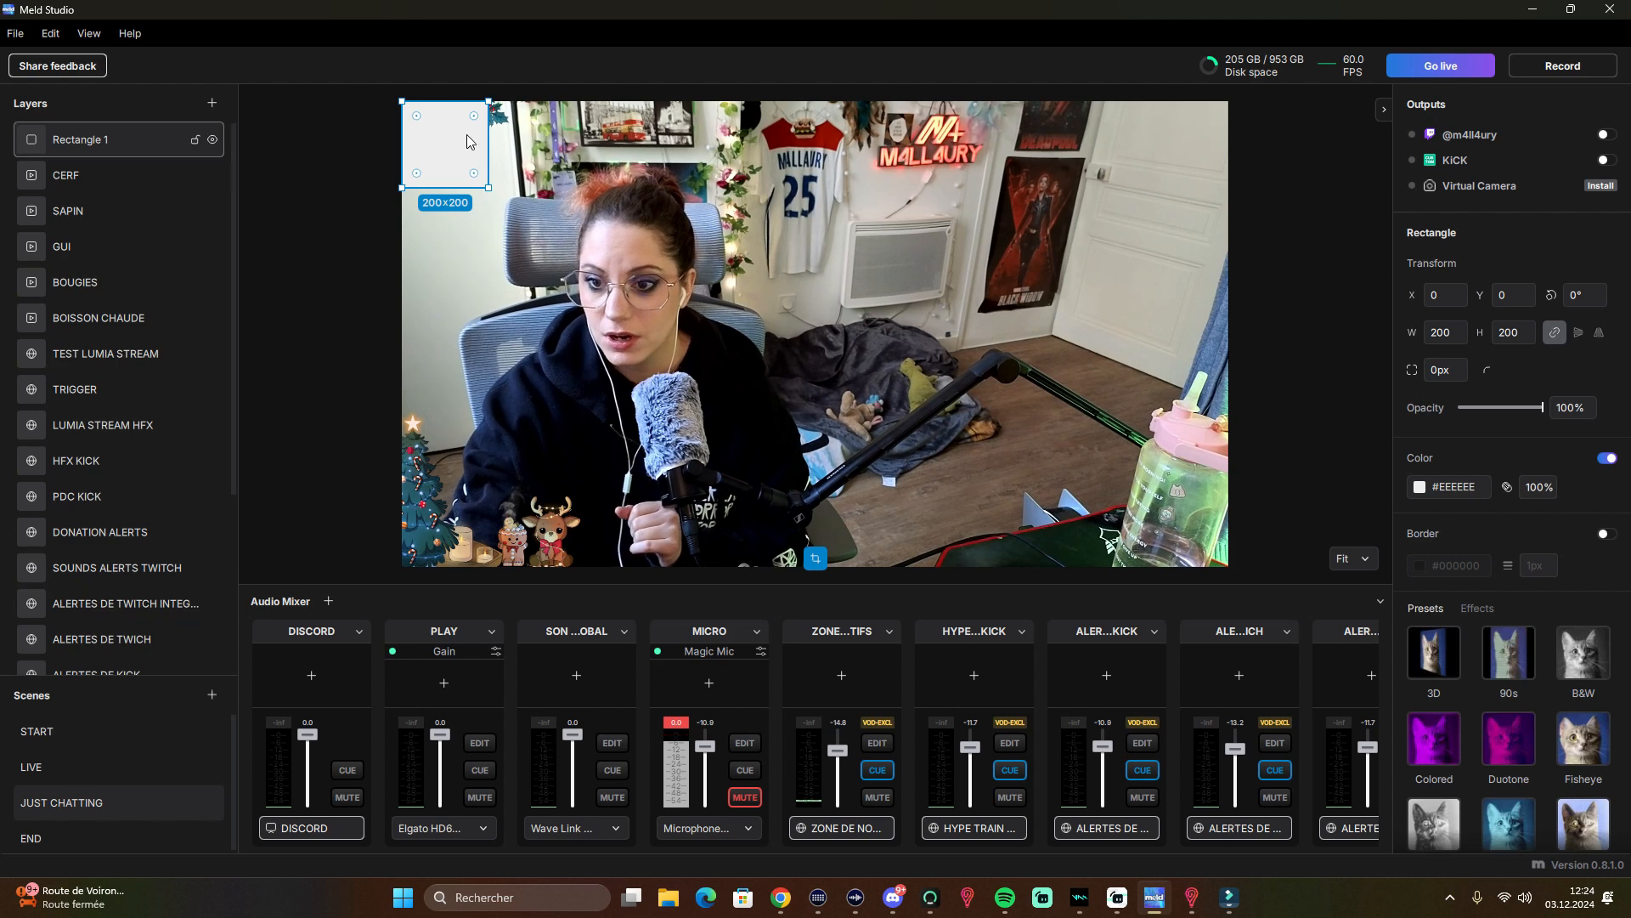
# - Enlarge the rectangle in the canvas corner to about 321 × 321 and delete it
pyautogui.moveTo(462, 155); pyautogui.dragTo(537, 136)
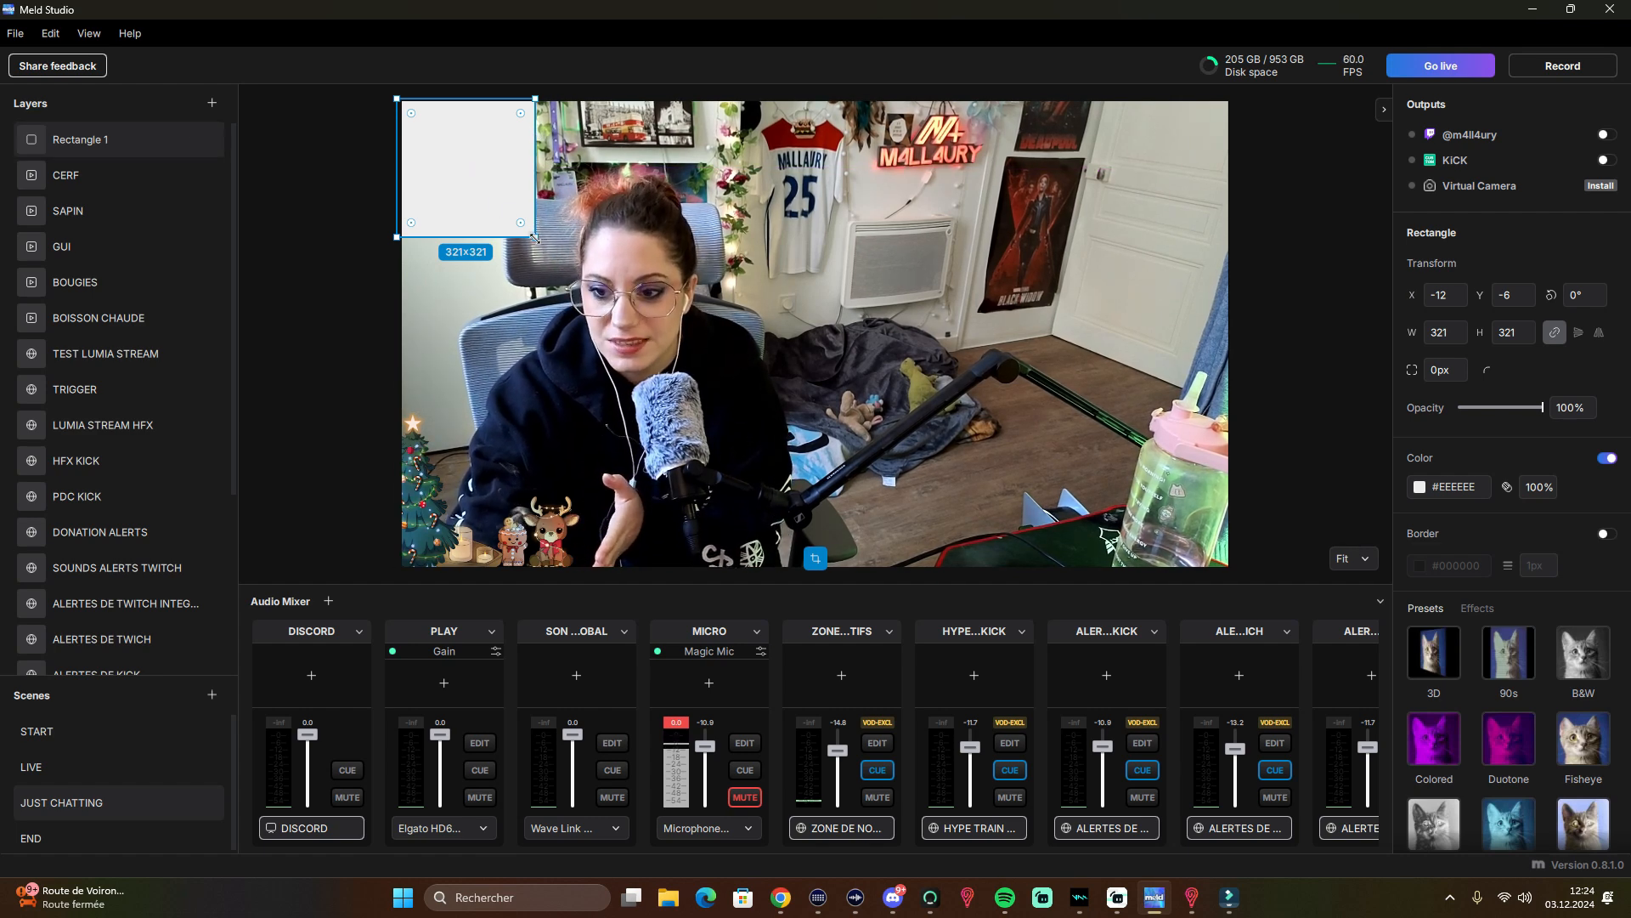
pyautogui.press('Delete')
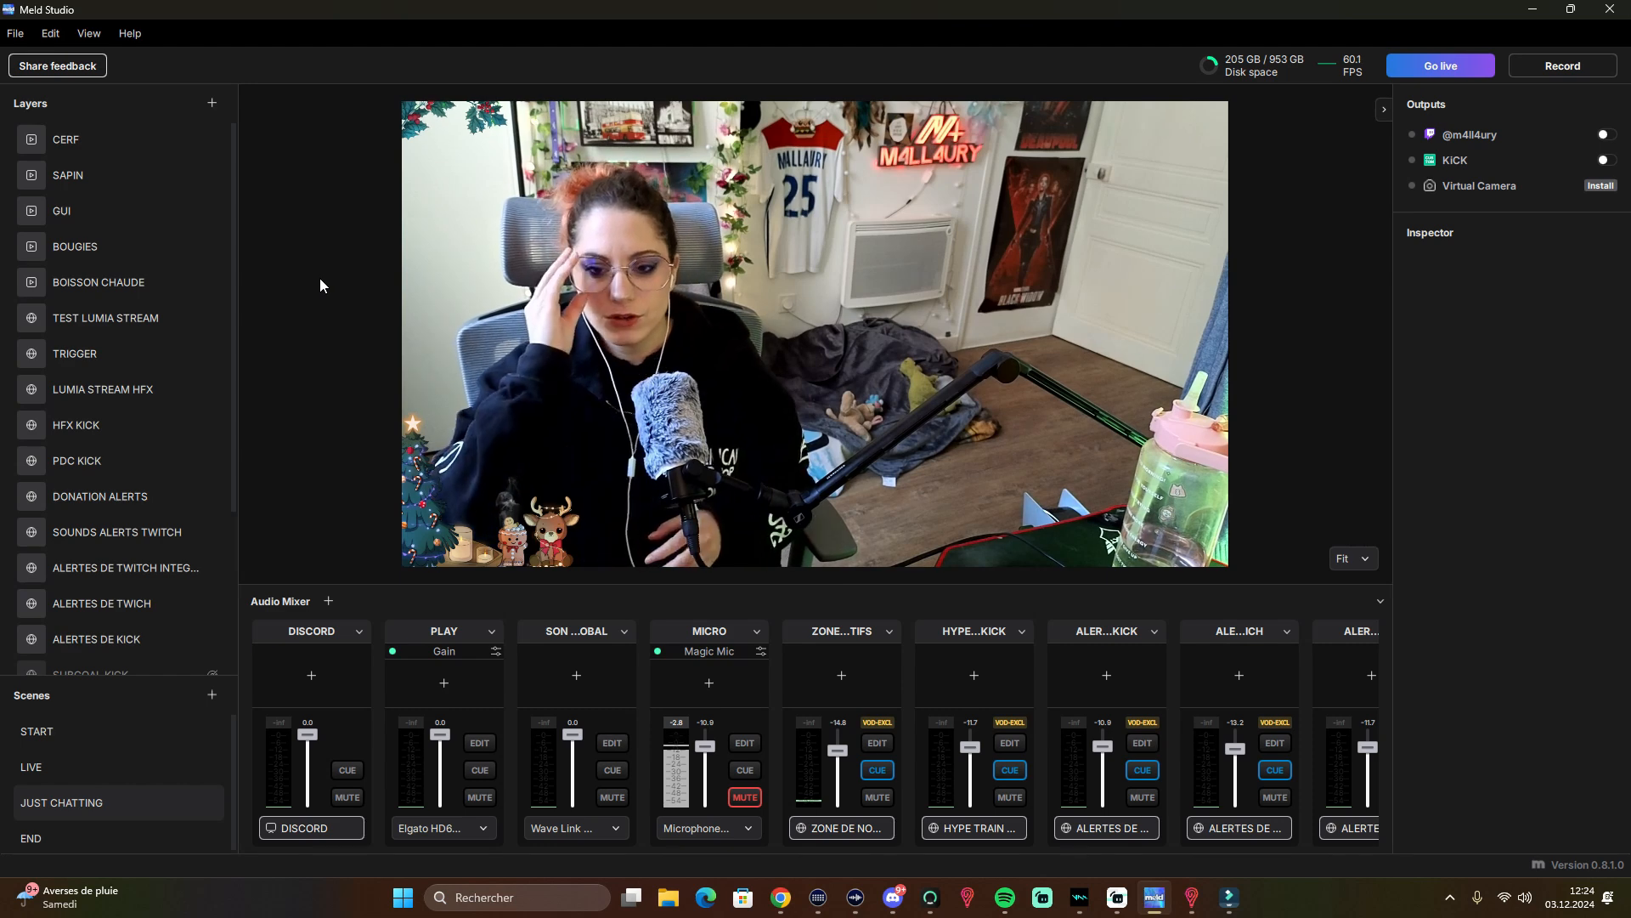
# - Open the LIVE scene, set the CAMERA layer's corner radius to 0 px, and deselect the camera
pyautogui.click(90, 767)
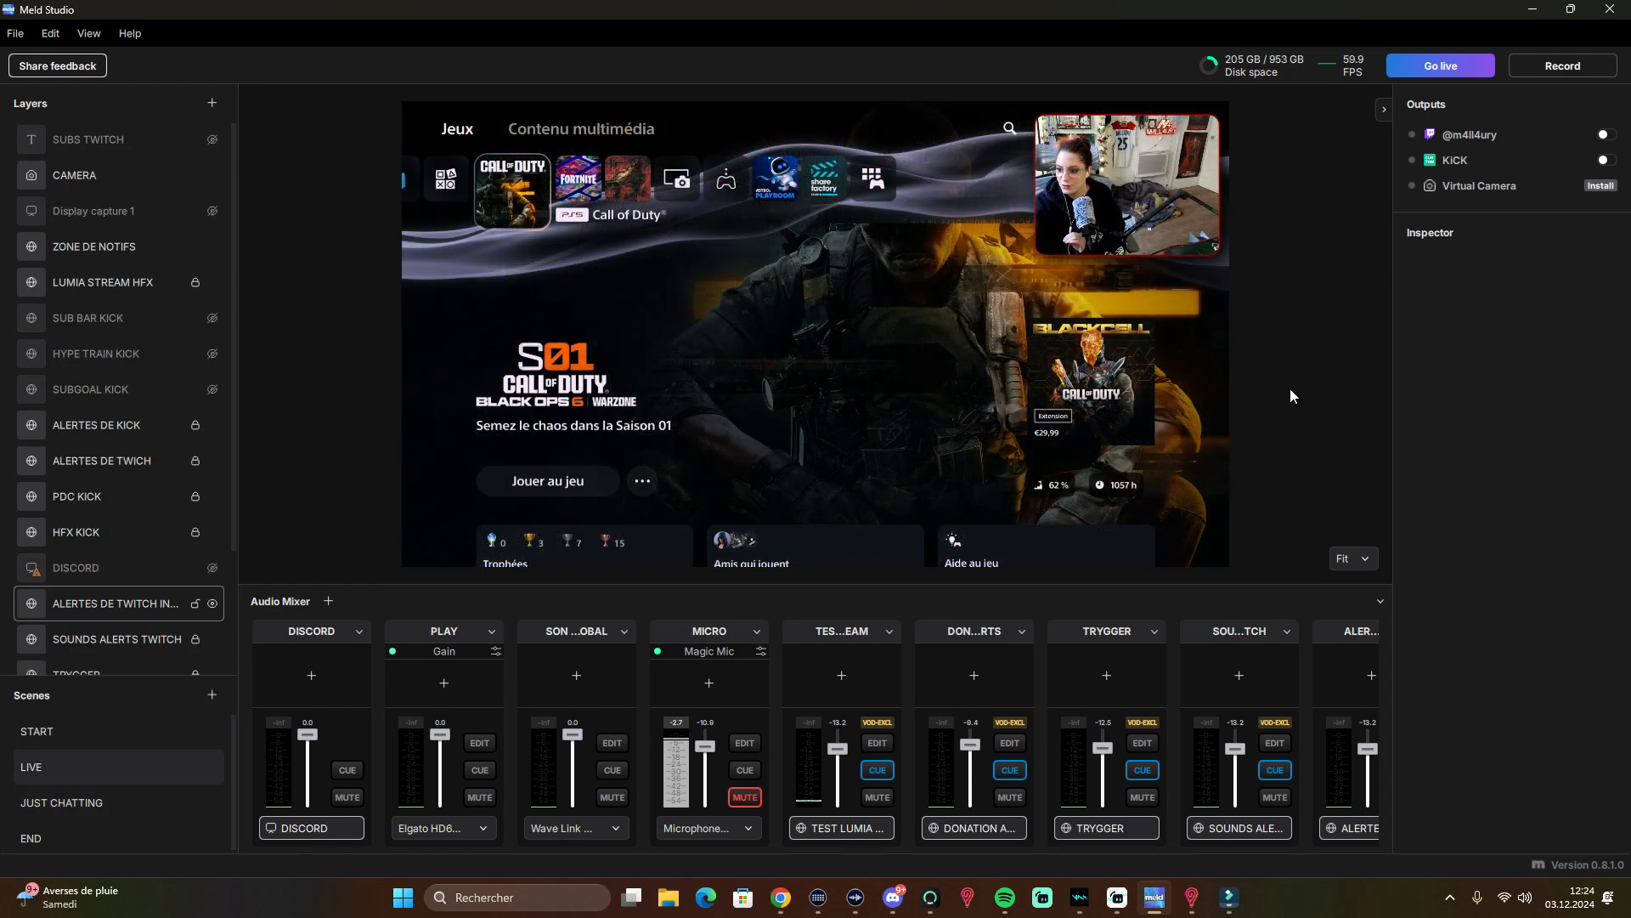
pyautogui.click(1164, 210)
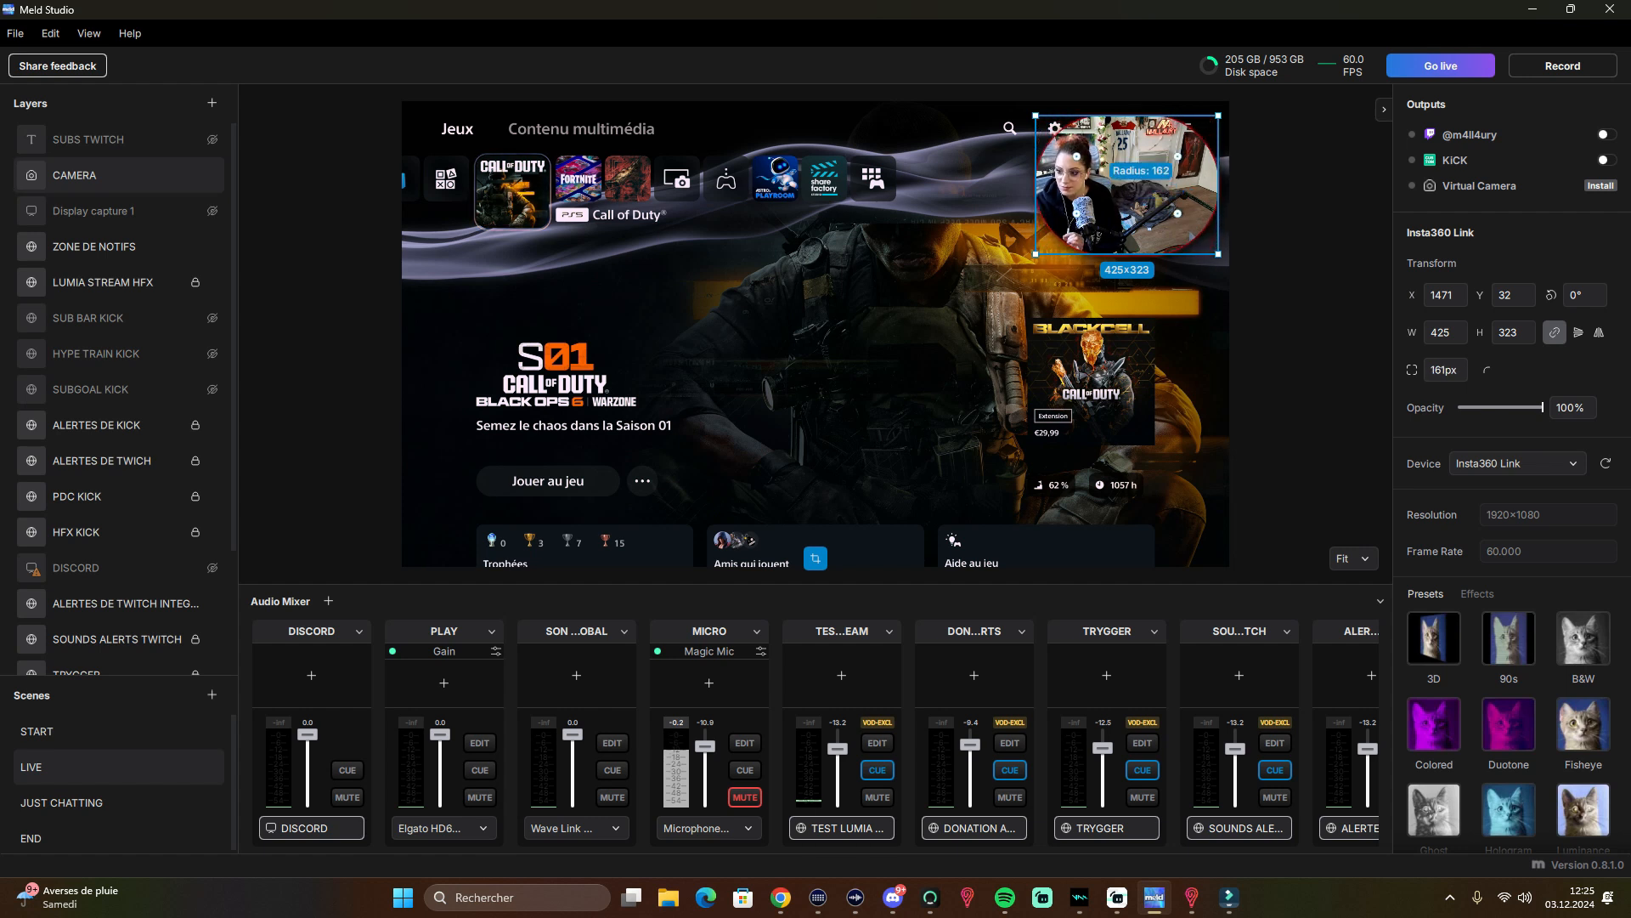
pyautogui.moveTo(1181, 217); pyautogui.dragTo(1197, 233)
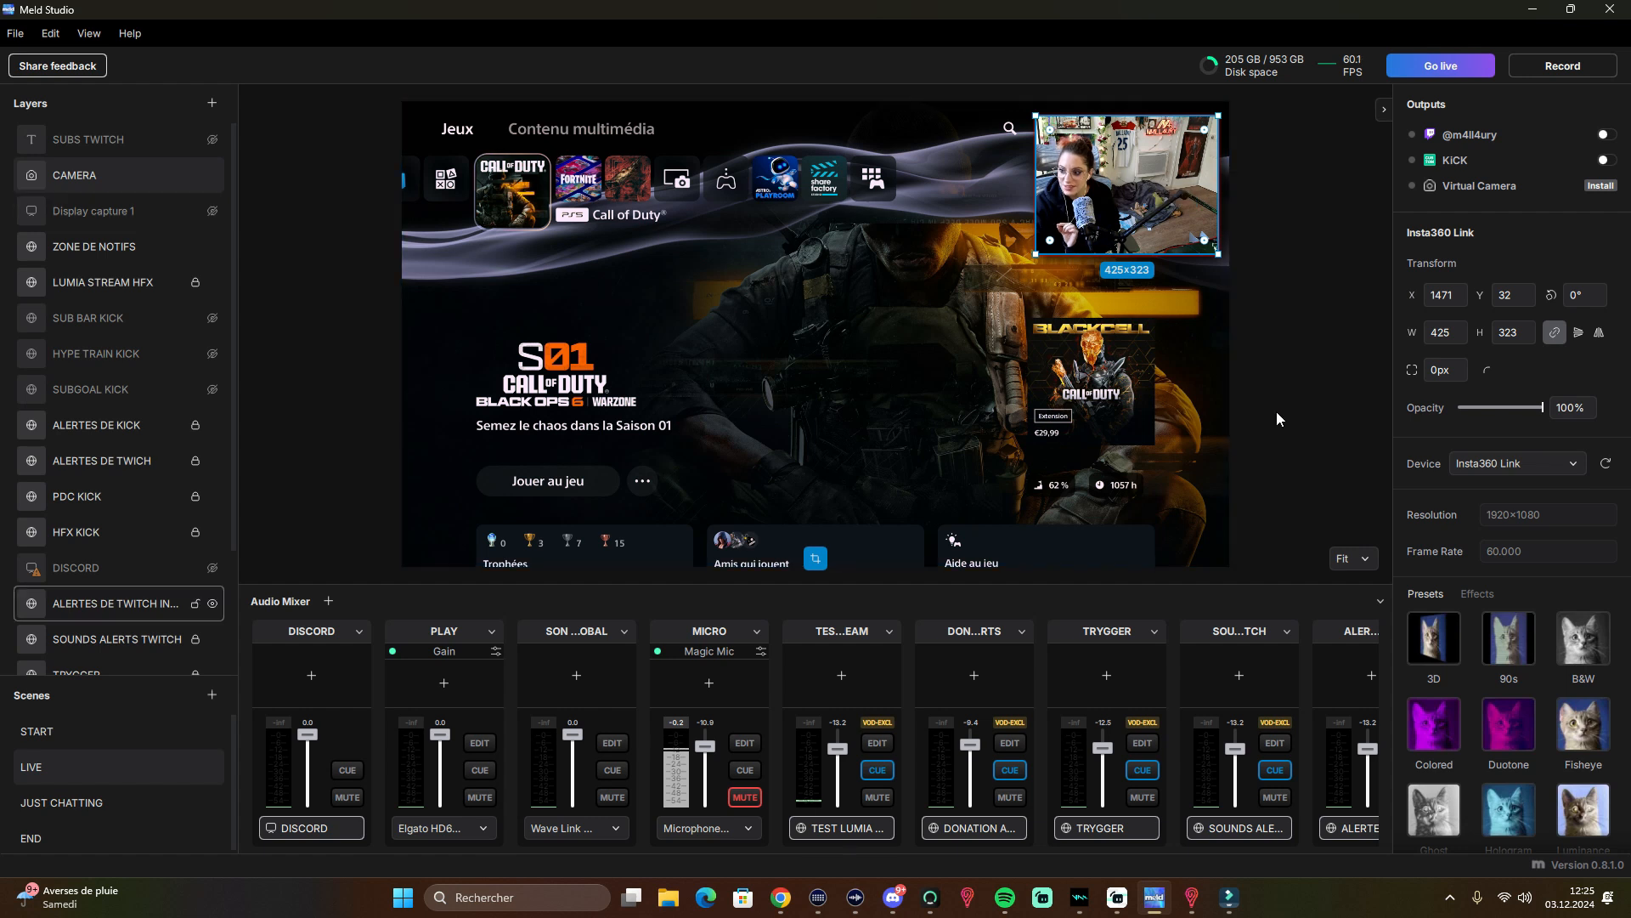
pyautogui.click(1329, 409)
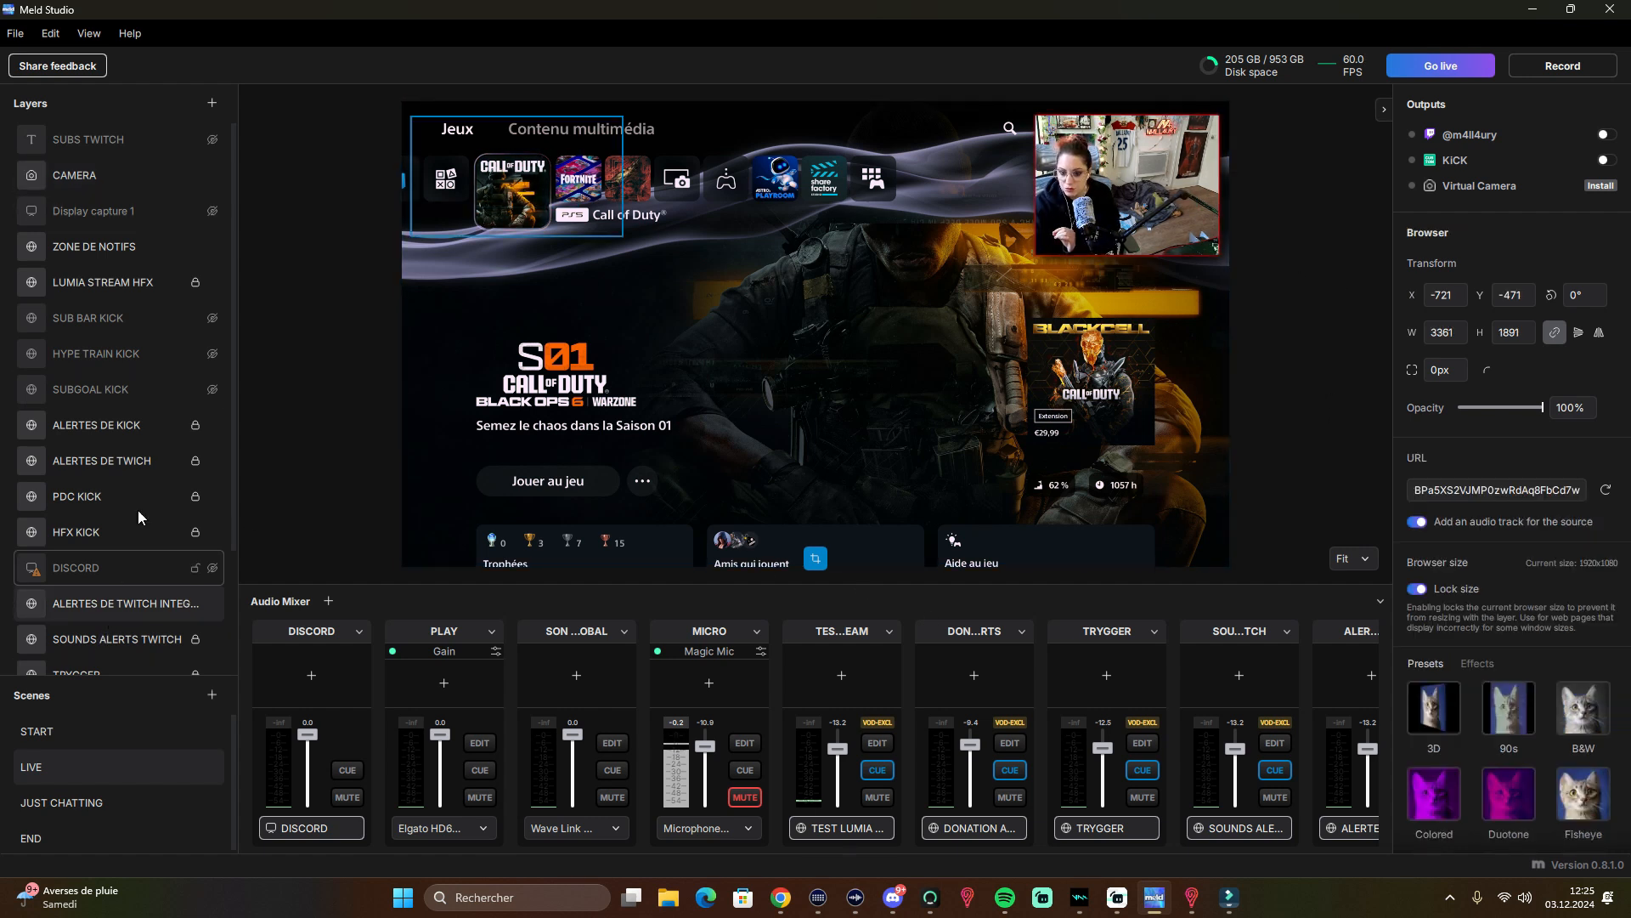
# - Open the Drop Shadow settings among the CAMERA layer's effects and adjust the shadow's distance
pyautogui.click(85, 175)
pyautogui.click(1479, 594)
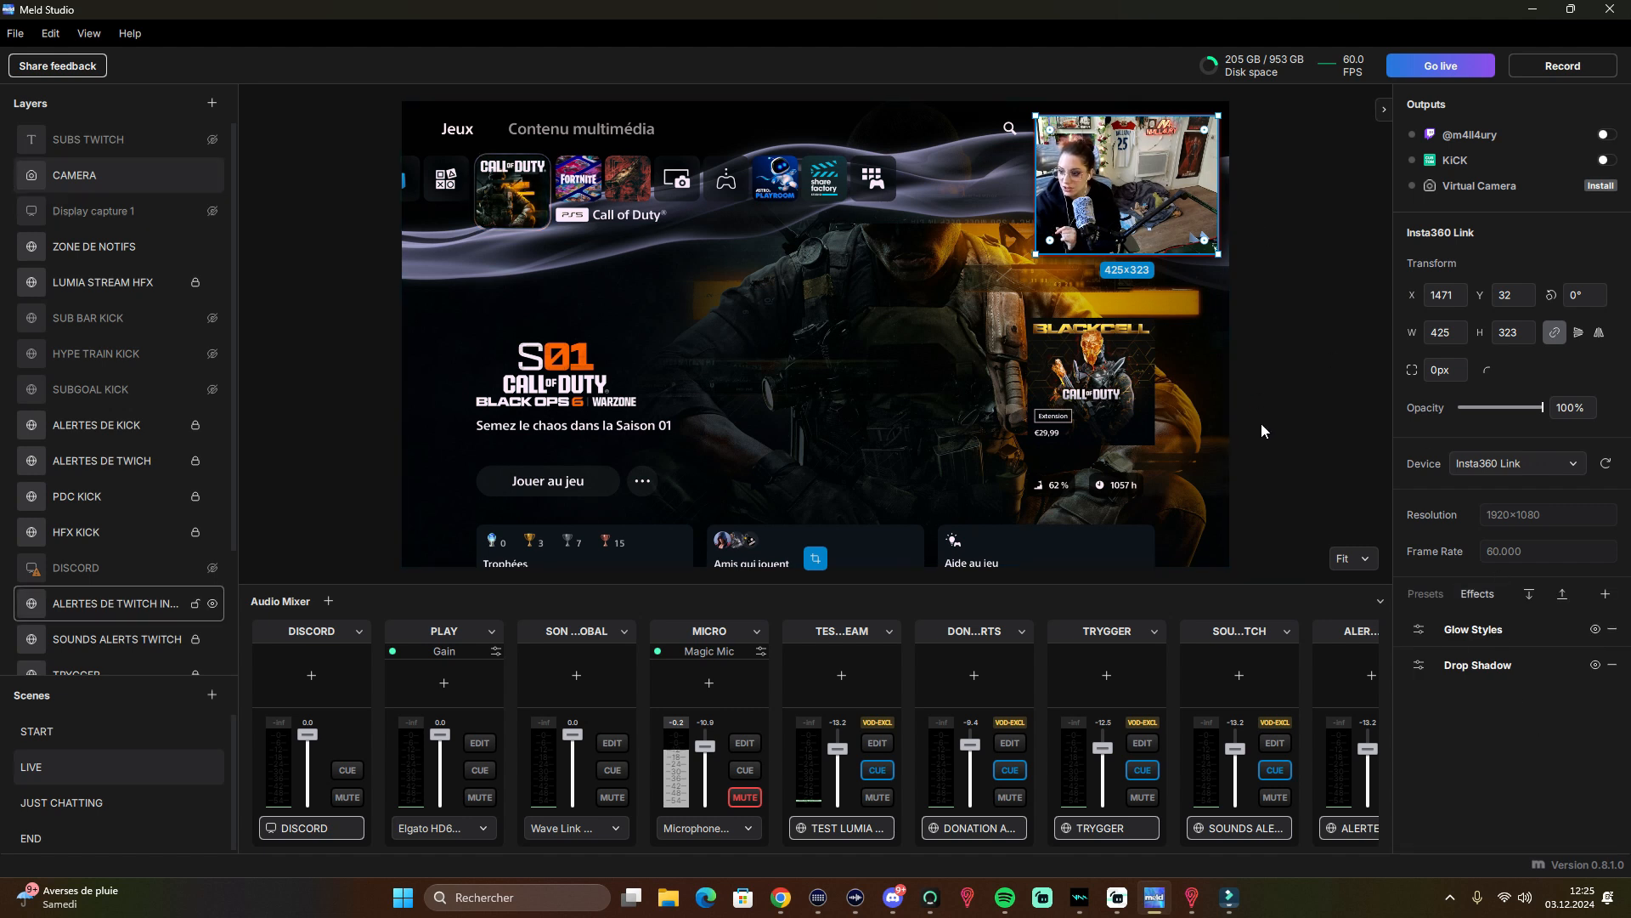
pyautogui.click(1419, 665)
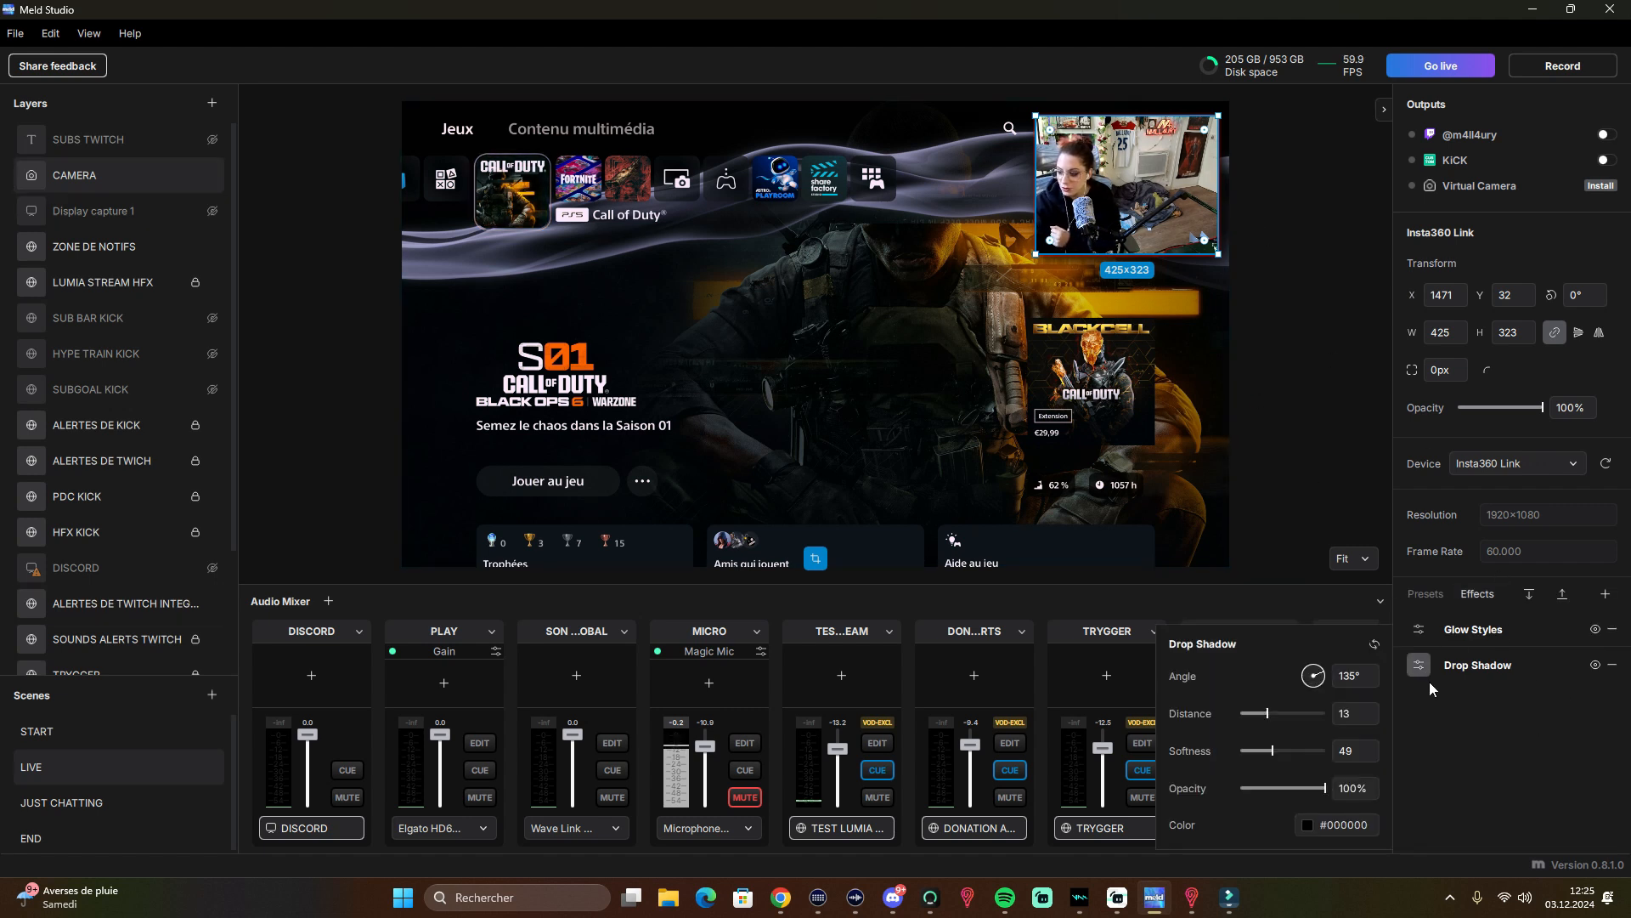
pyautogui.moveTo(1269, 712); pyautogui.dragTo(1252, 750)
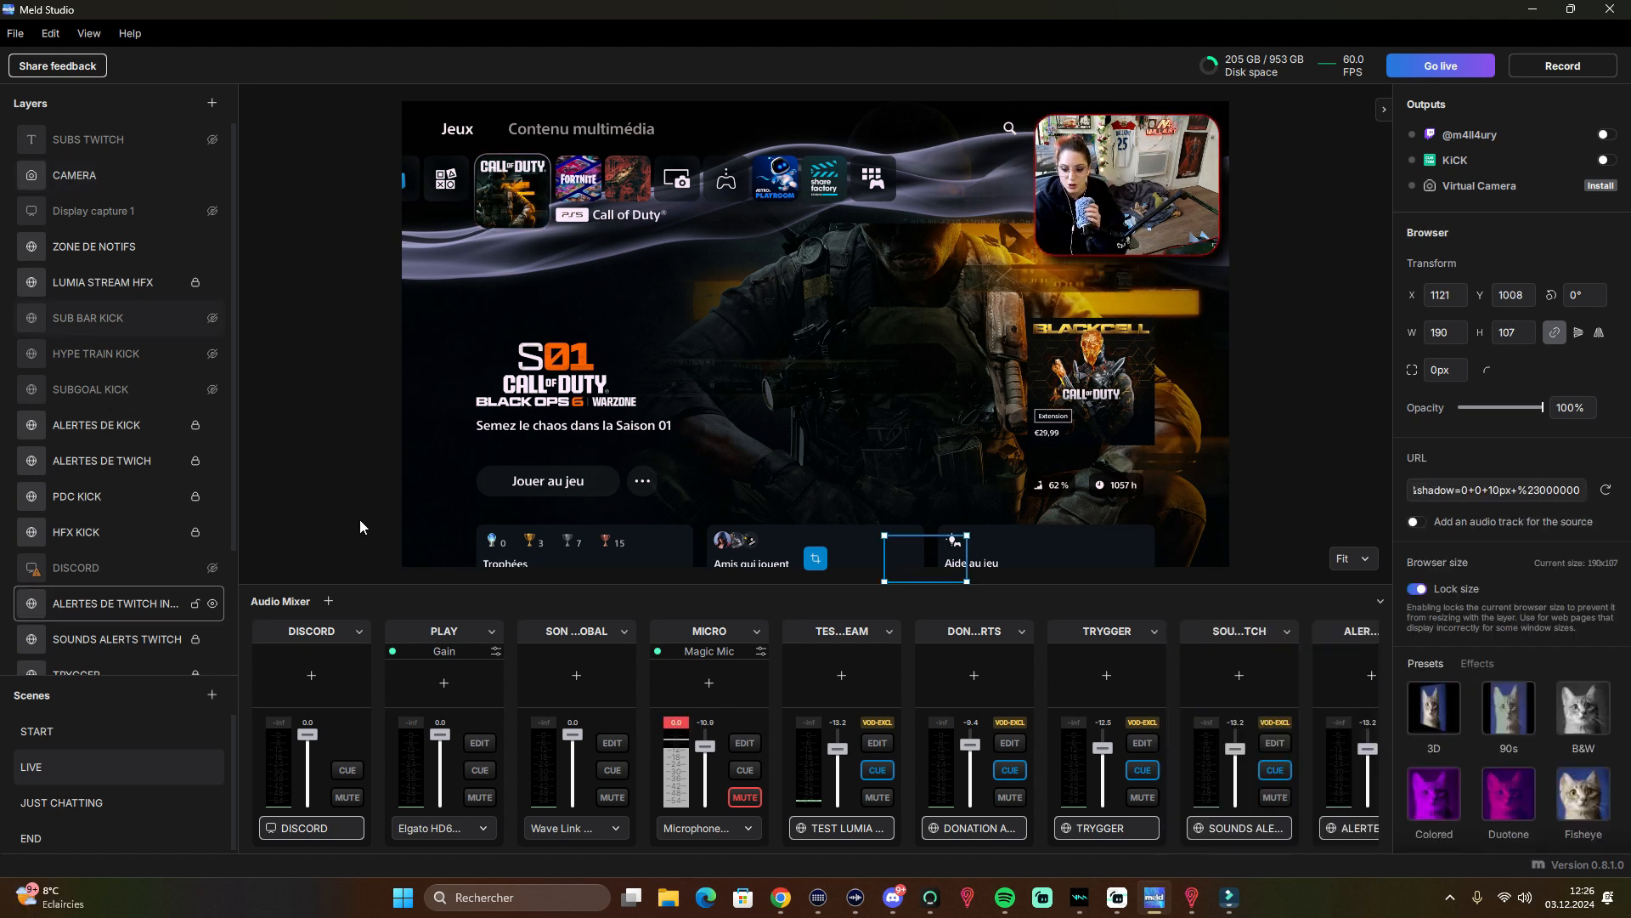
# - Look over the LIVE scene's layers and switch to the JUST CHATTING scene
pyautogui.scroll(-2, 111, 567)
pyautogui.scroll(2, 110, 567)
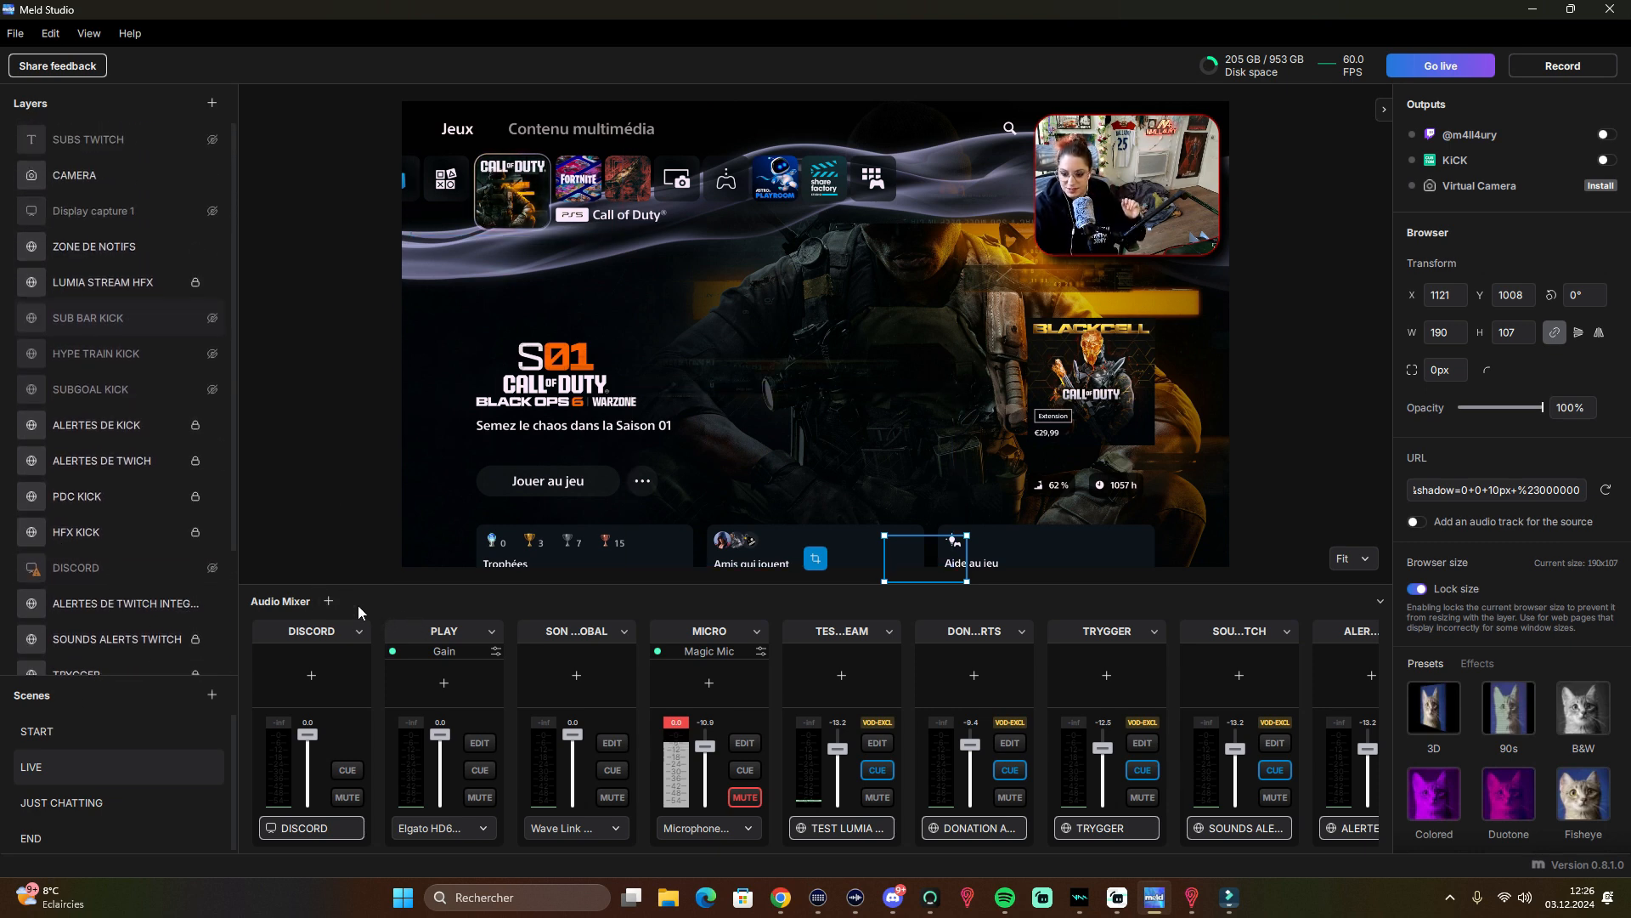
pyautogui.click(104, 807)
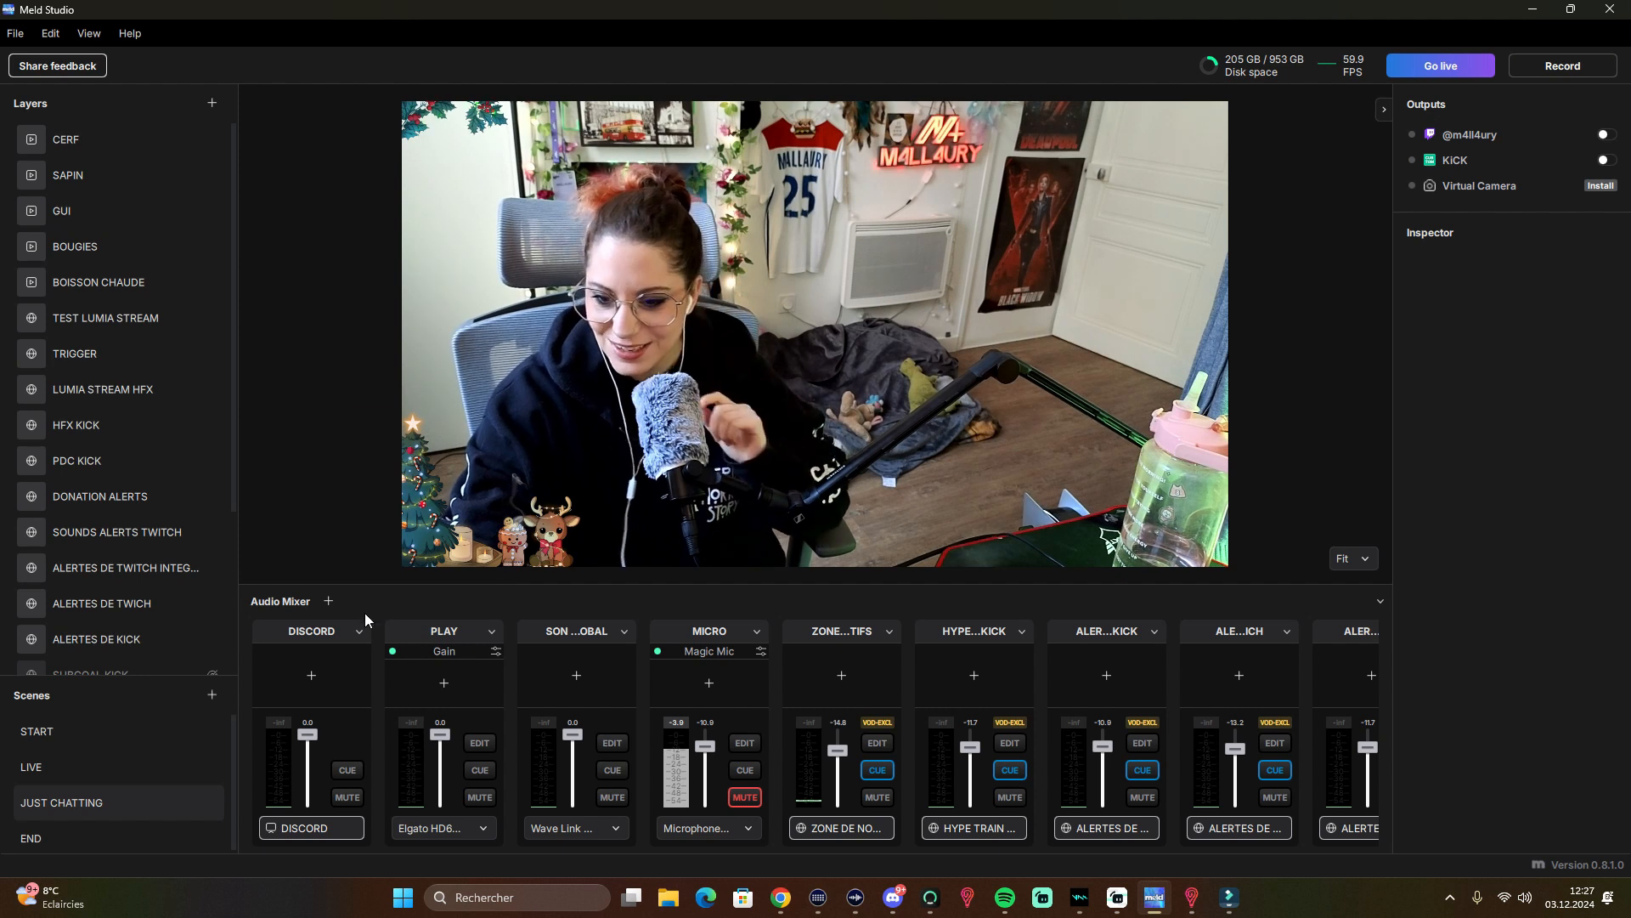
# - Add an audio track to the mixer, check its track options, and browse the input devices available as its source
pyautogui.click(326, 600)
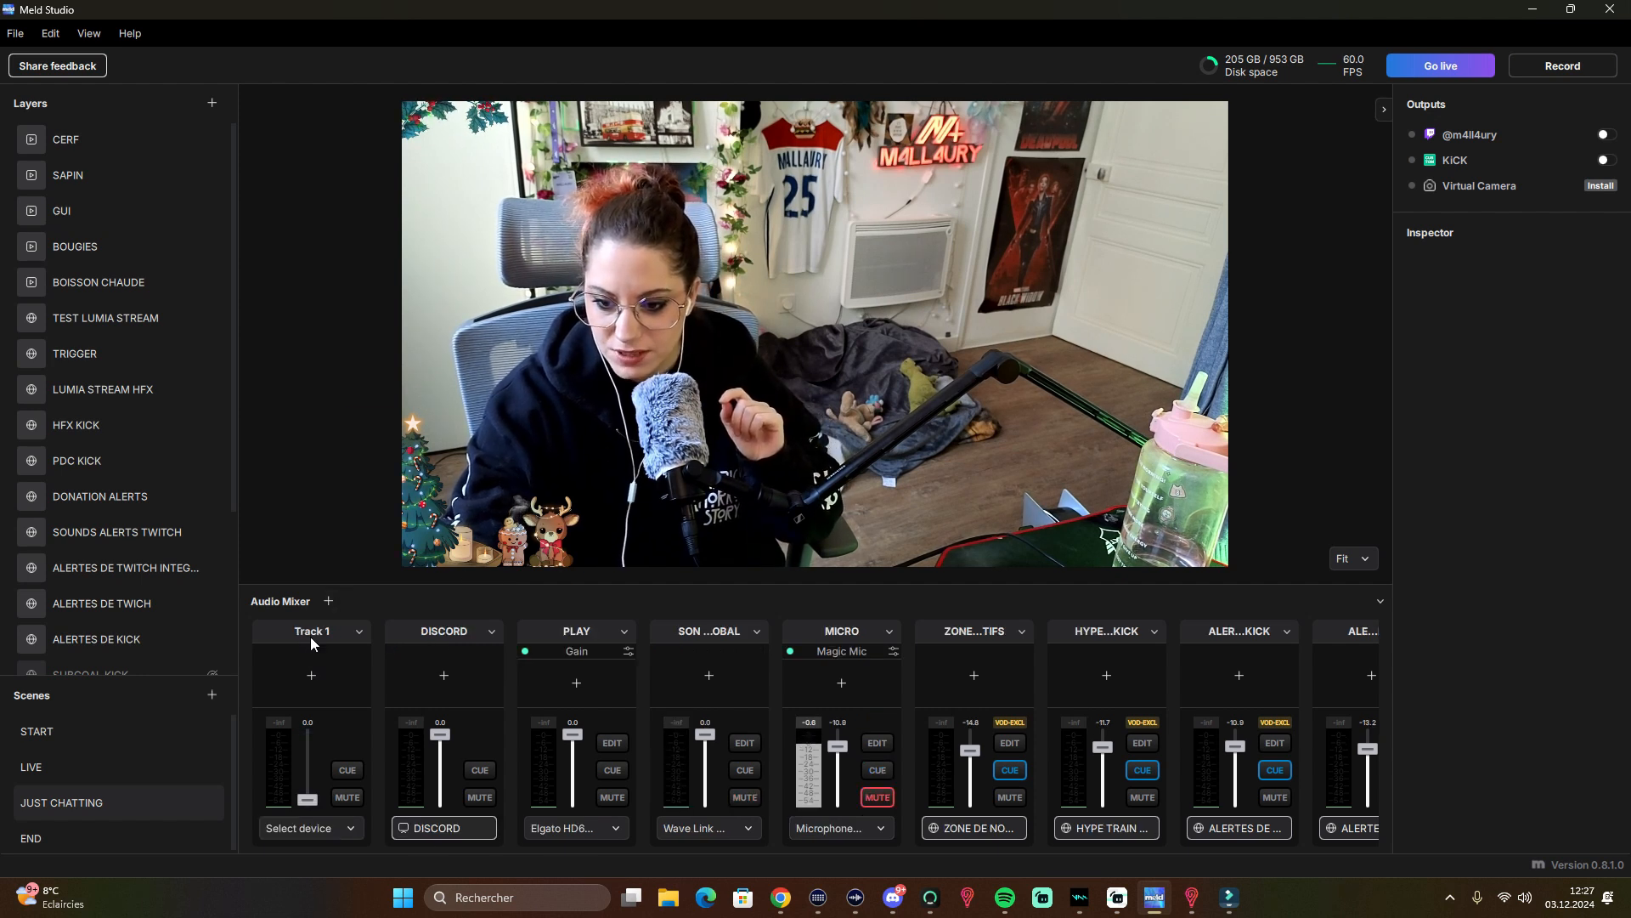
pyautogui.click(360, 632)
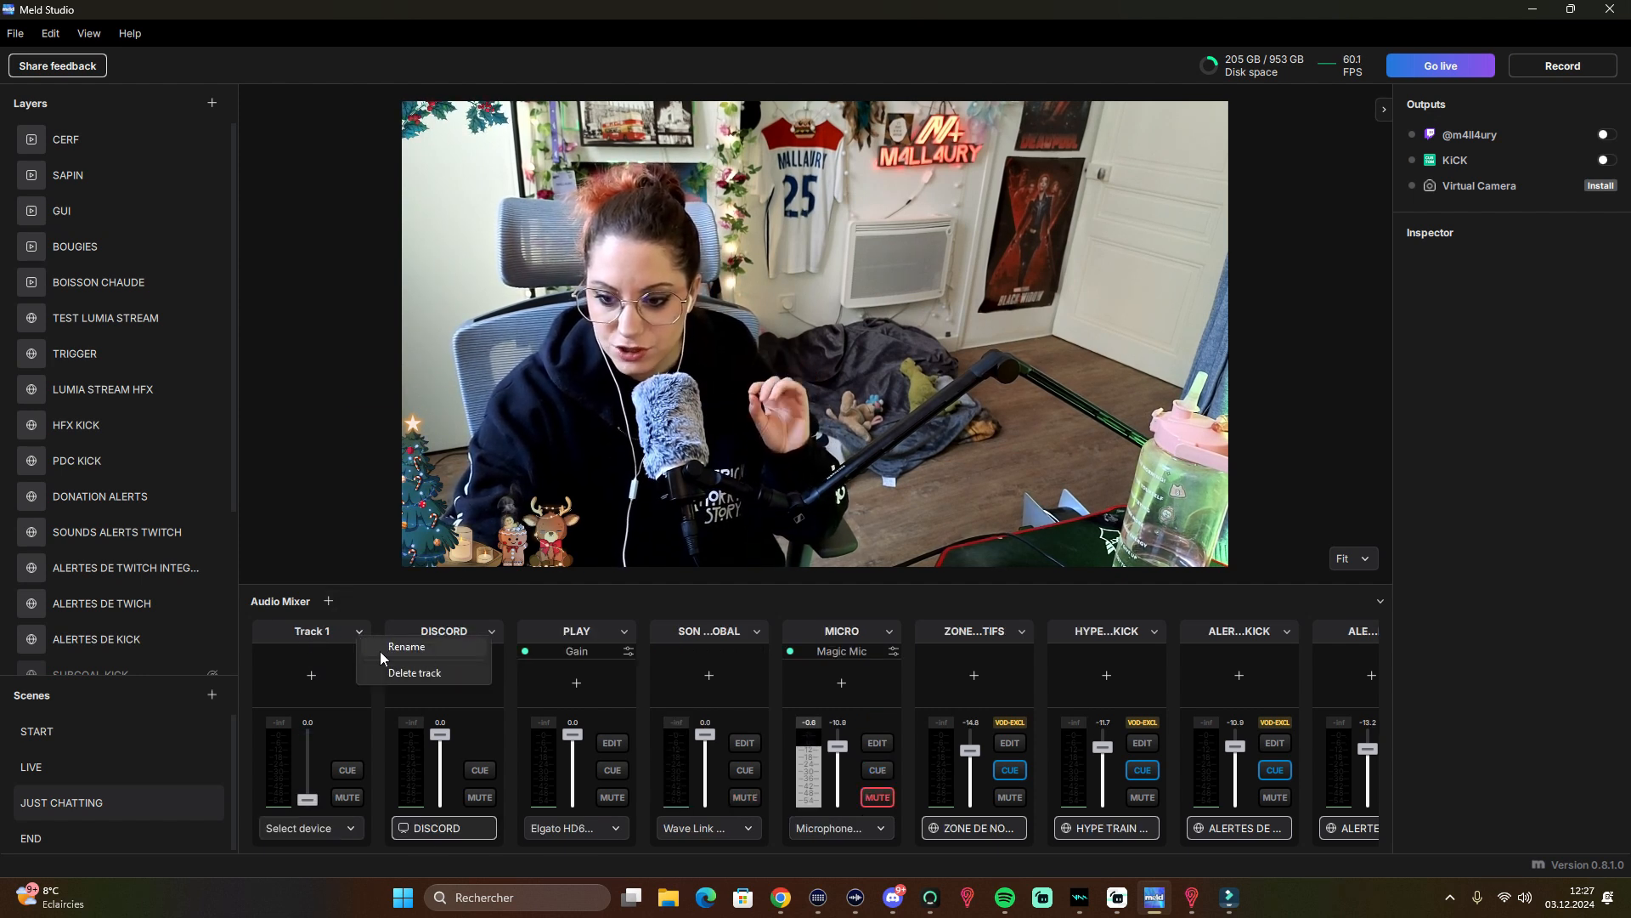
pyautogui.click(396, 589)
pyautogui.click(318, 822)
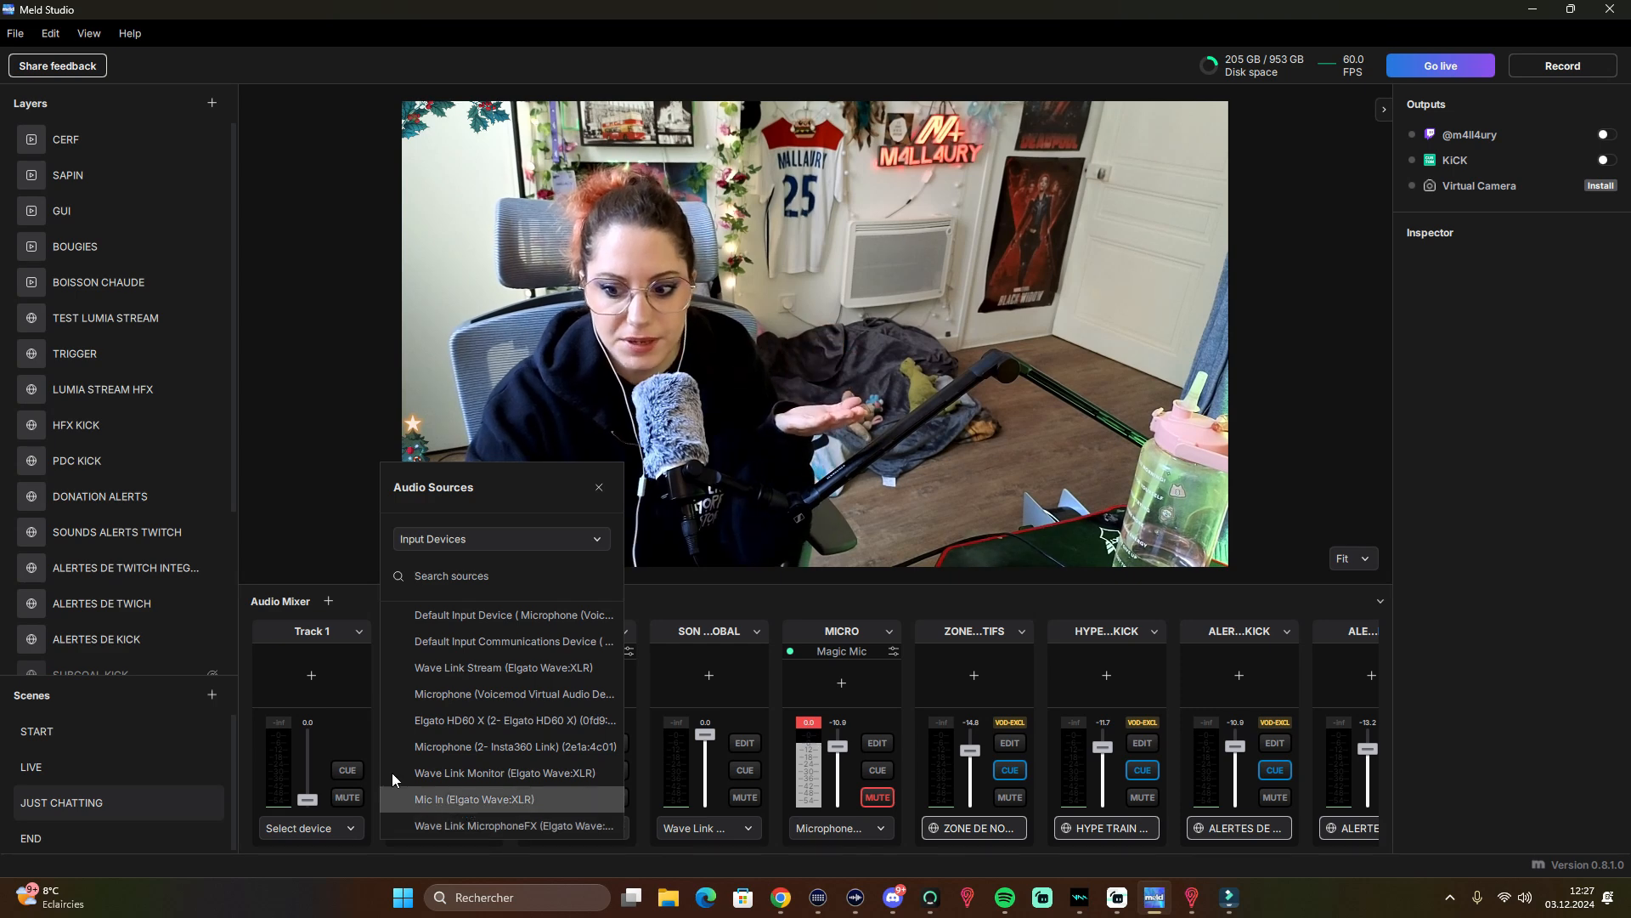
pyautogui.click(442, 702)
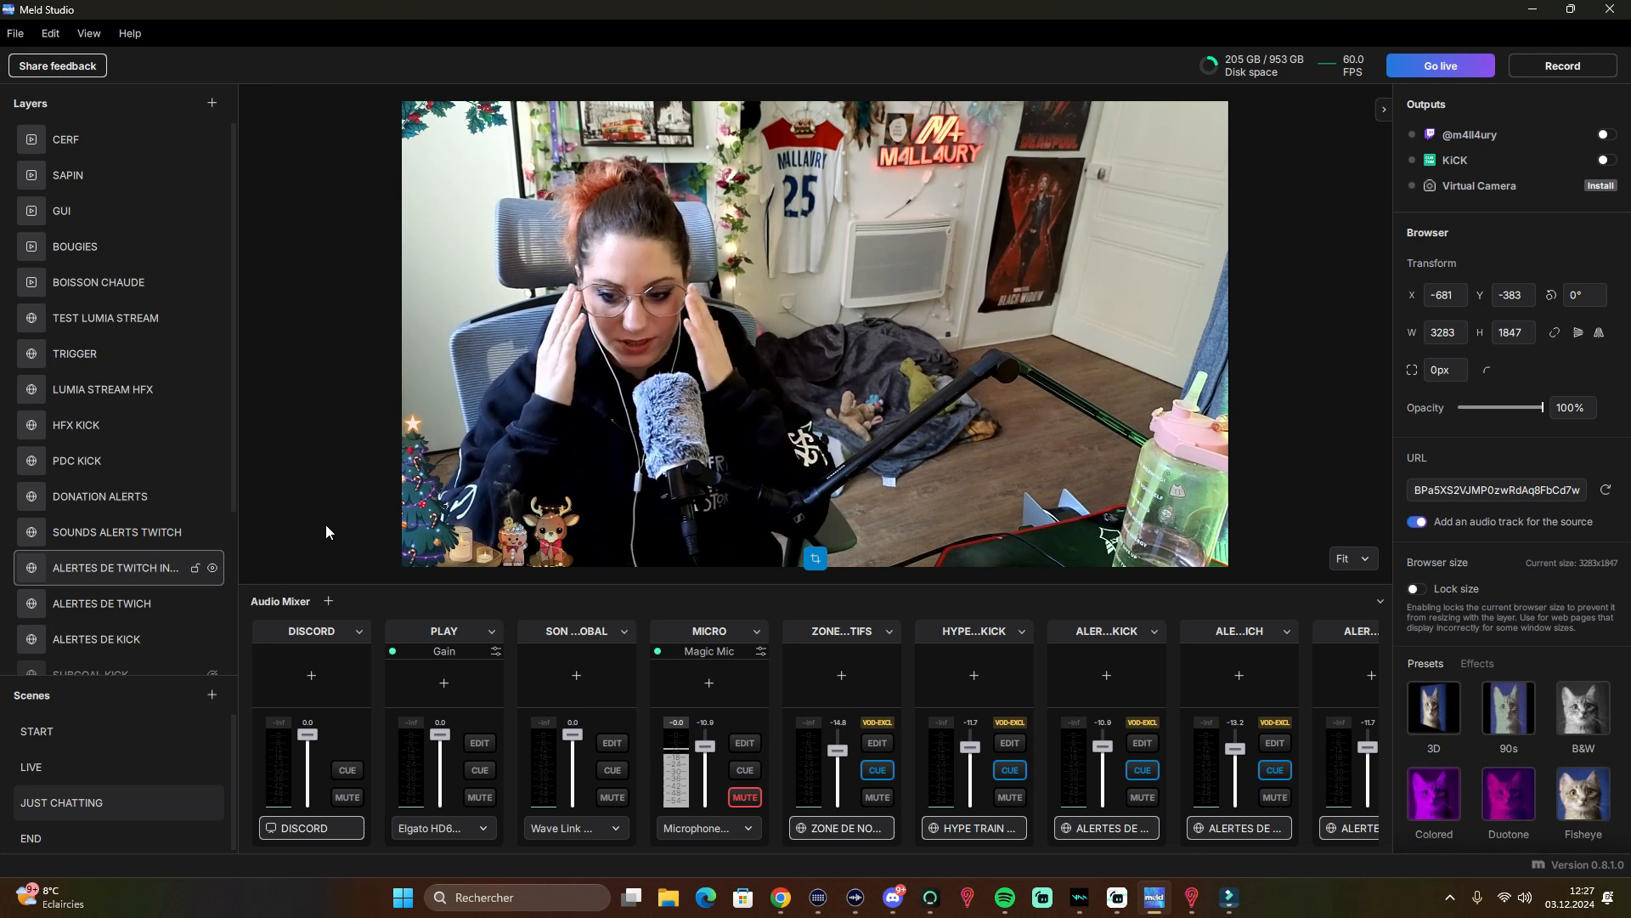
# - Switch audio monitoring for the DISCORD track on and back off
pyautogui.click(347, 770)
pyautogui.click(349, 769)
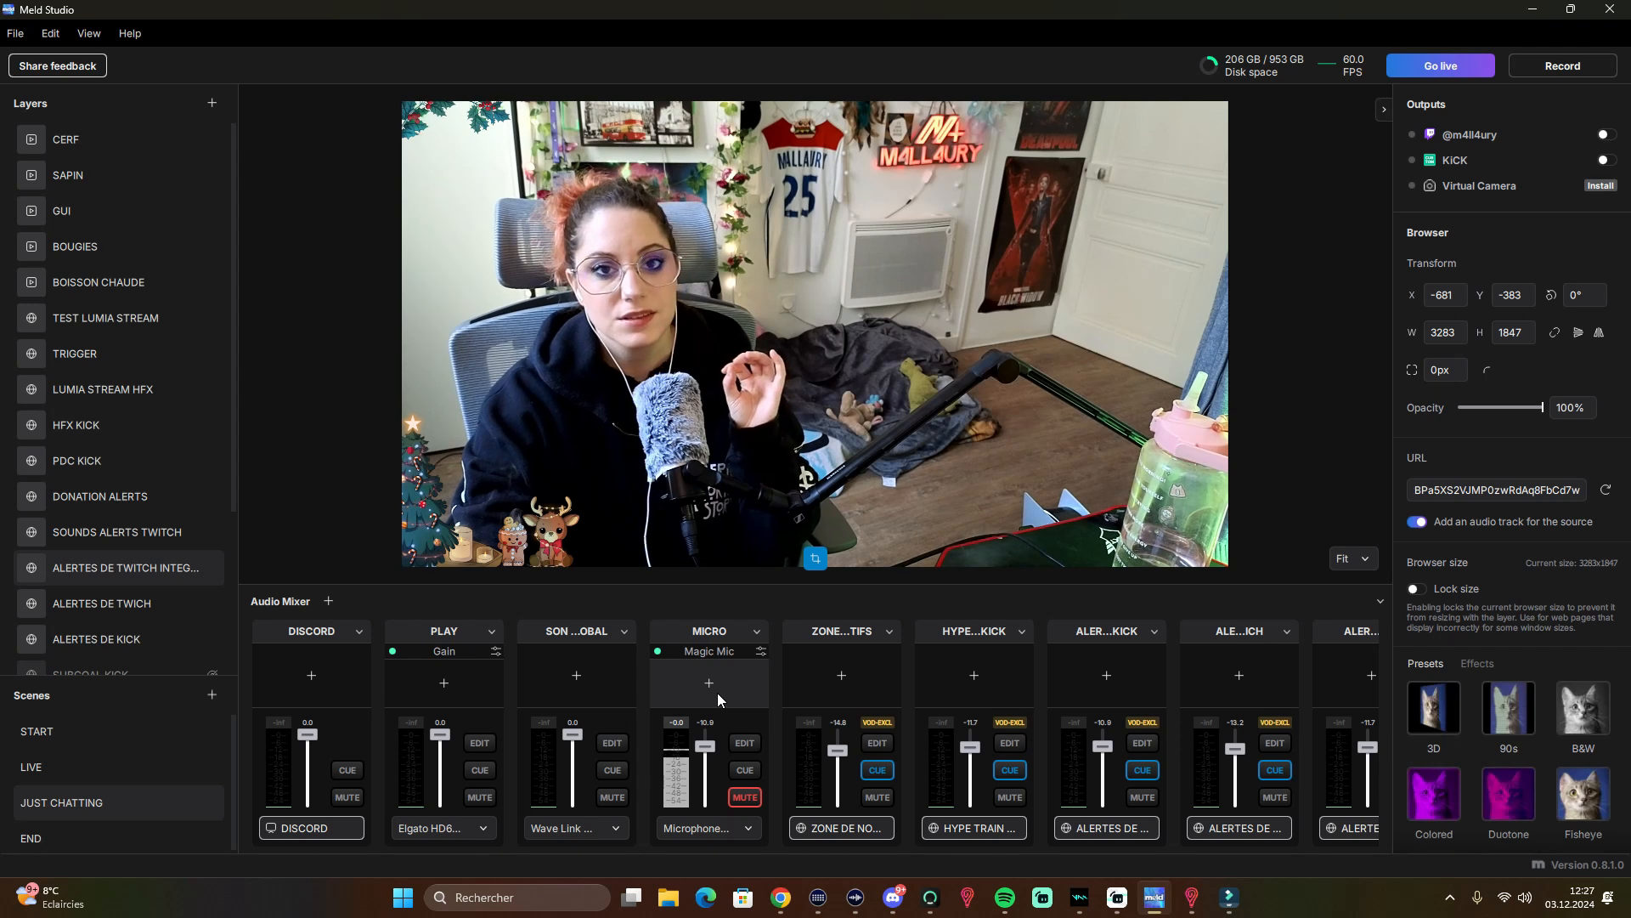
# - Review the audio effects available for the MICRO track and the level options of its Magic Mic effect
pyautogui.click(736, 681)
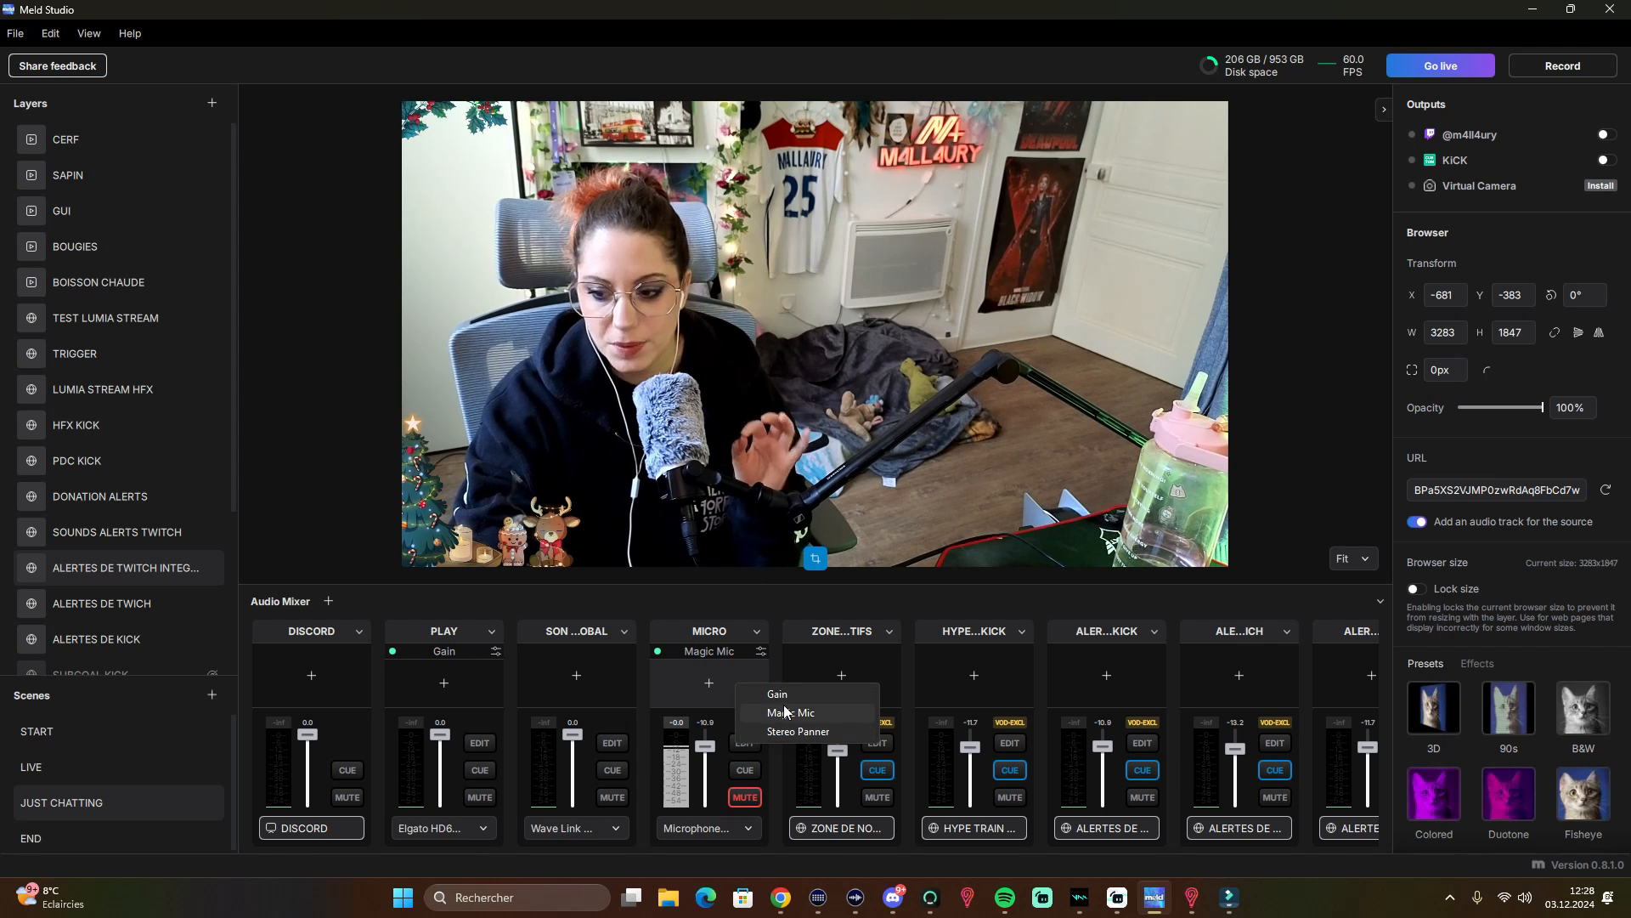
pyautogui.click(659, 651)
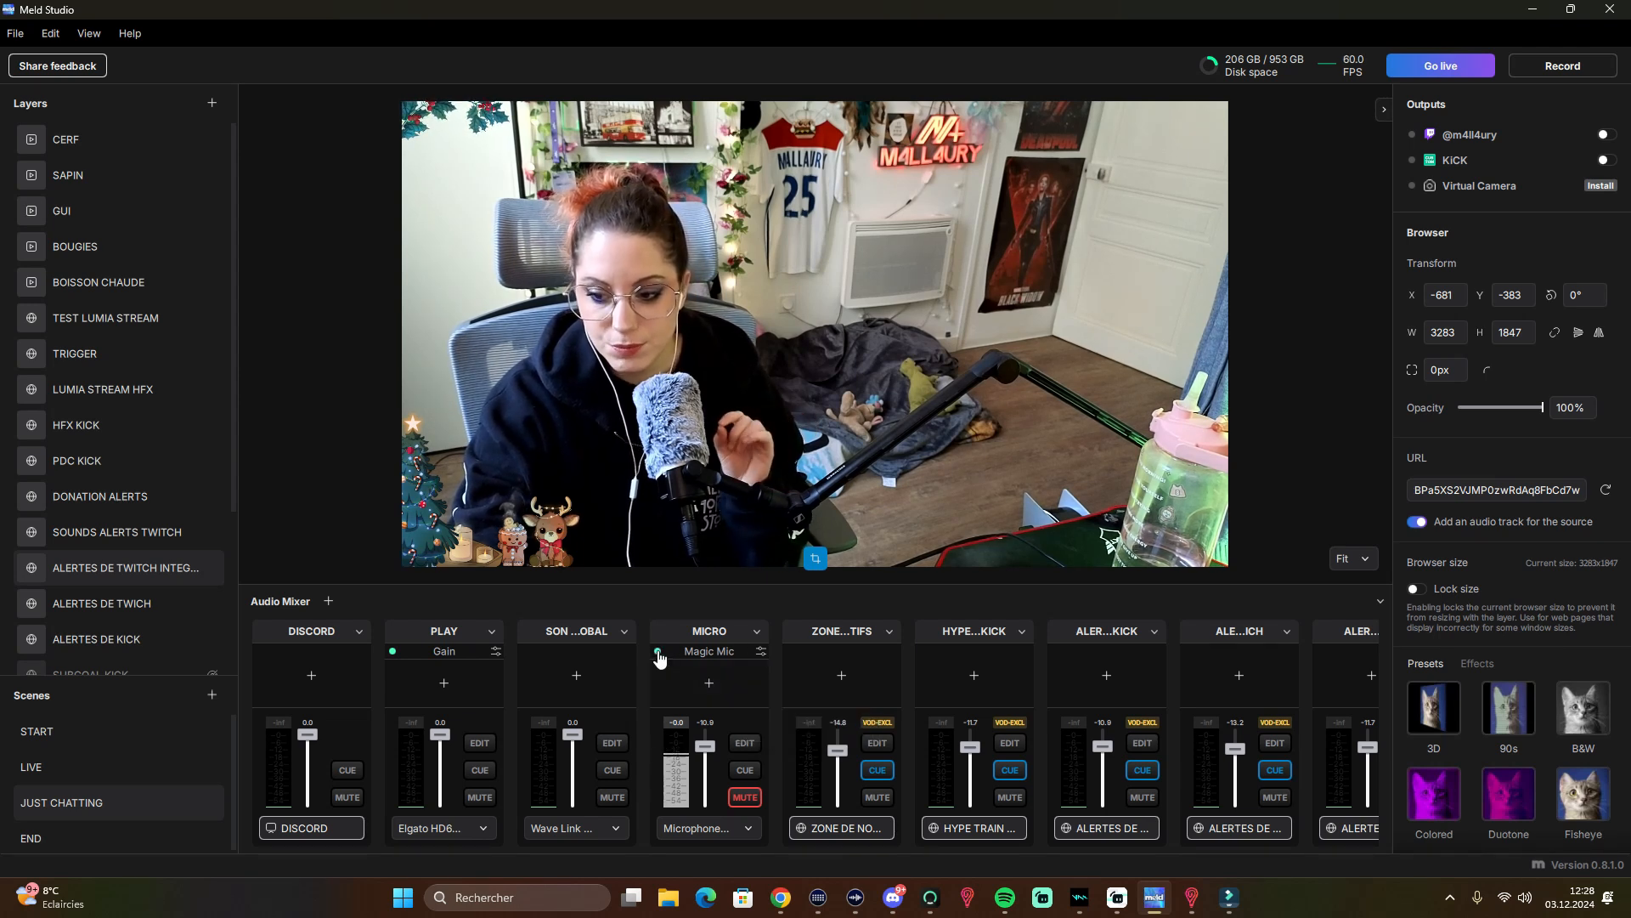
pyautogui.click(760, 651)
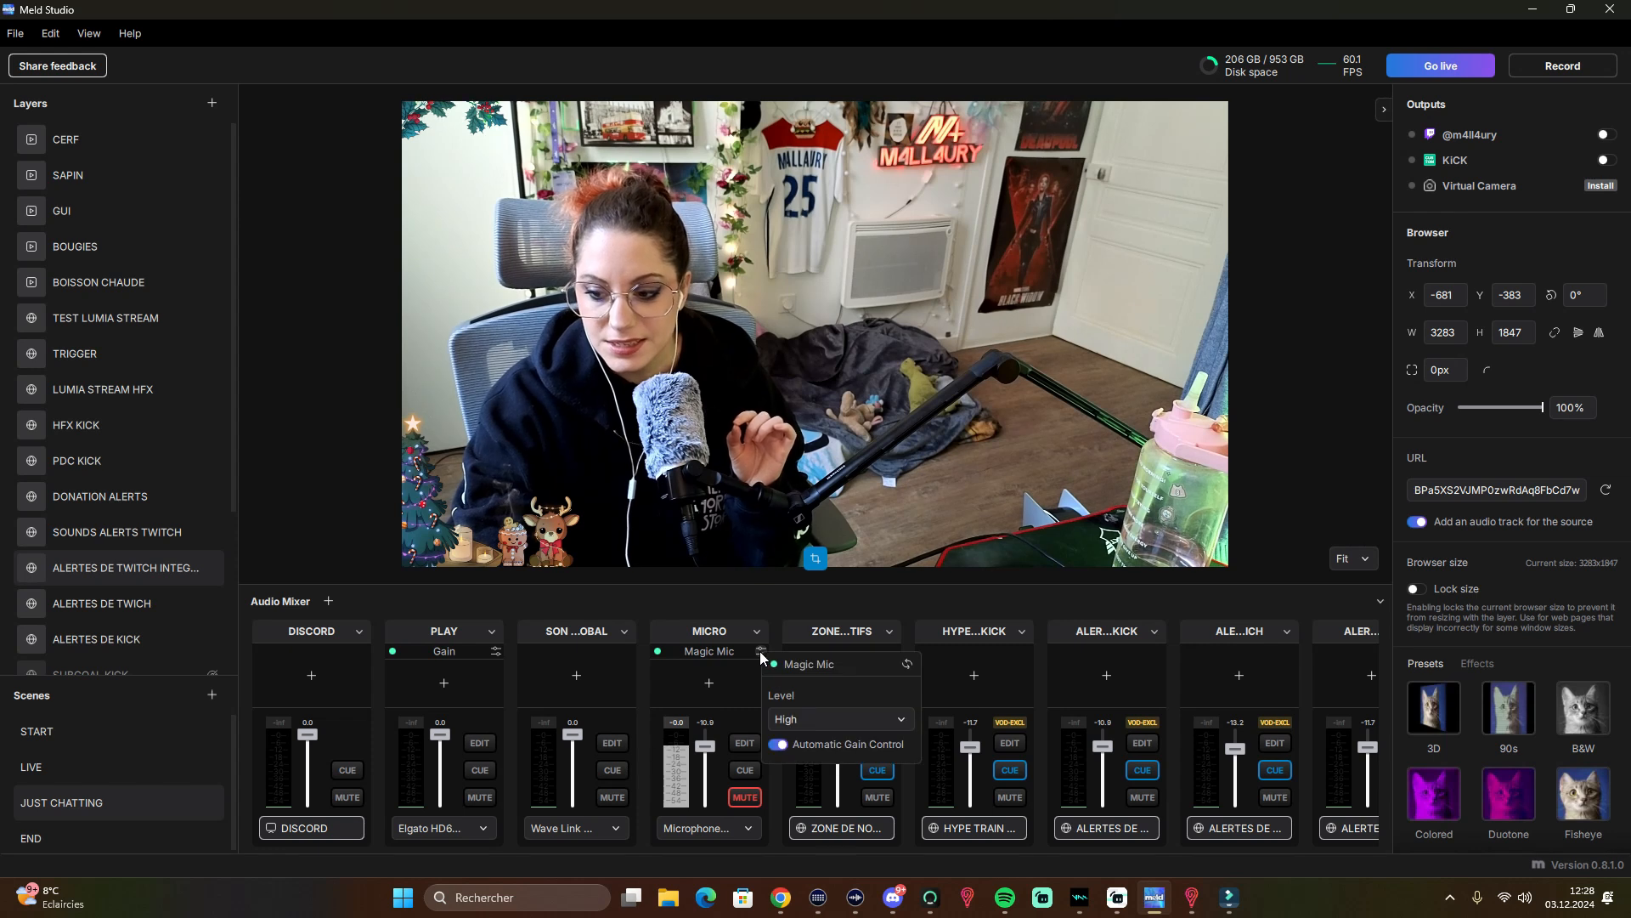
pyautogui.click(828, 719)
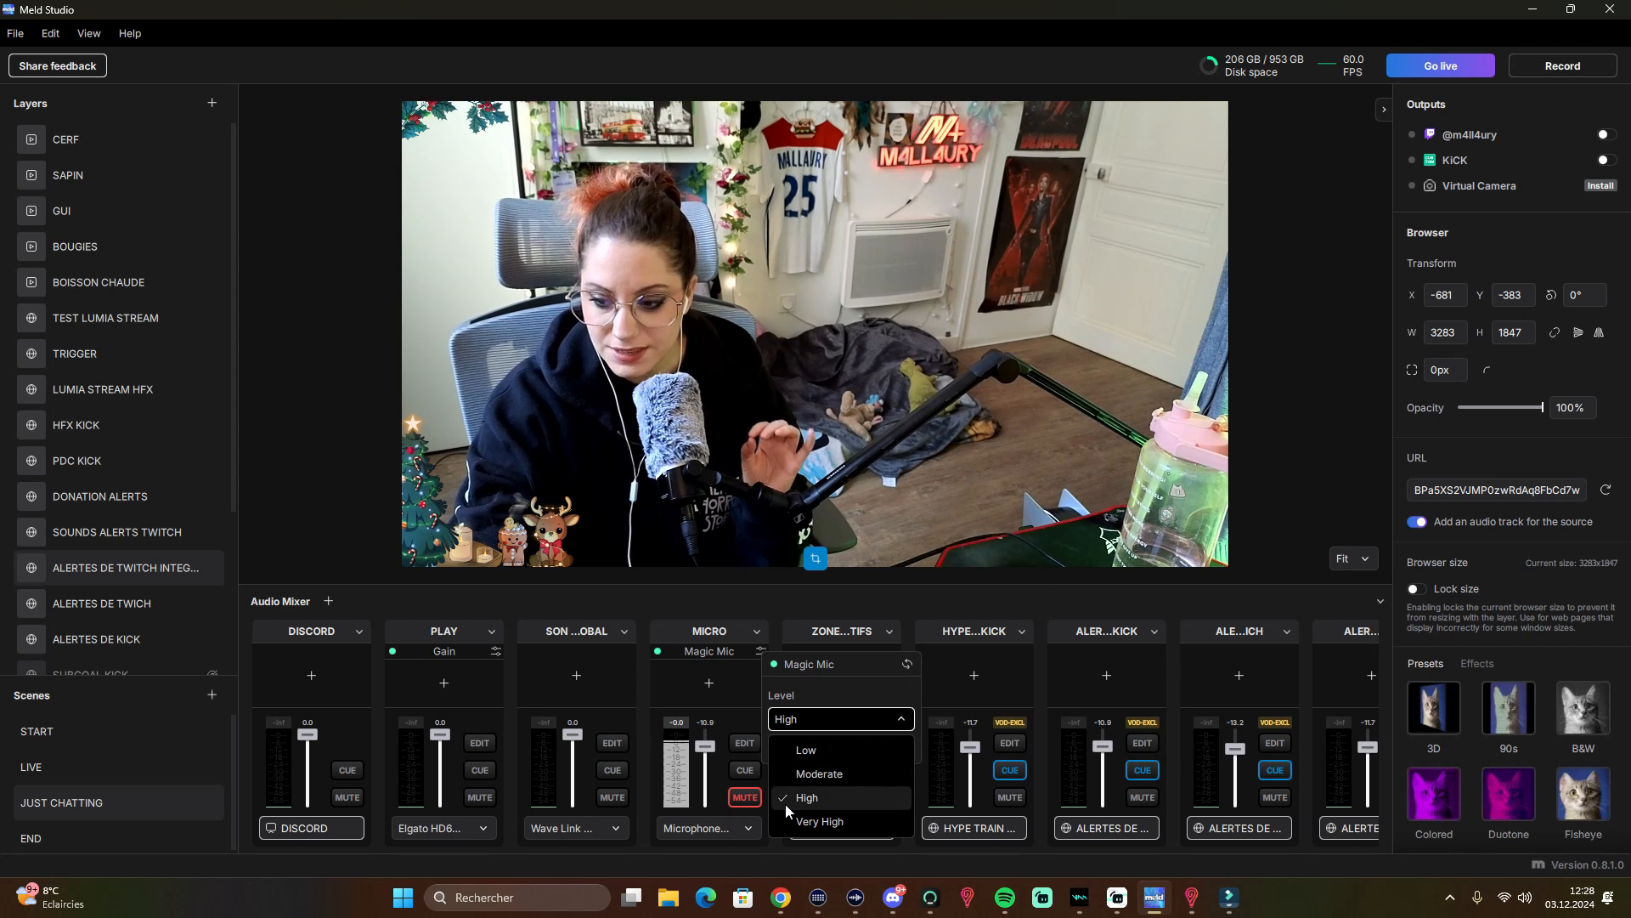
pyautogui.click(758, 601)
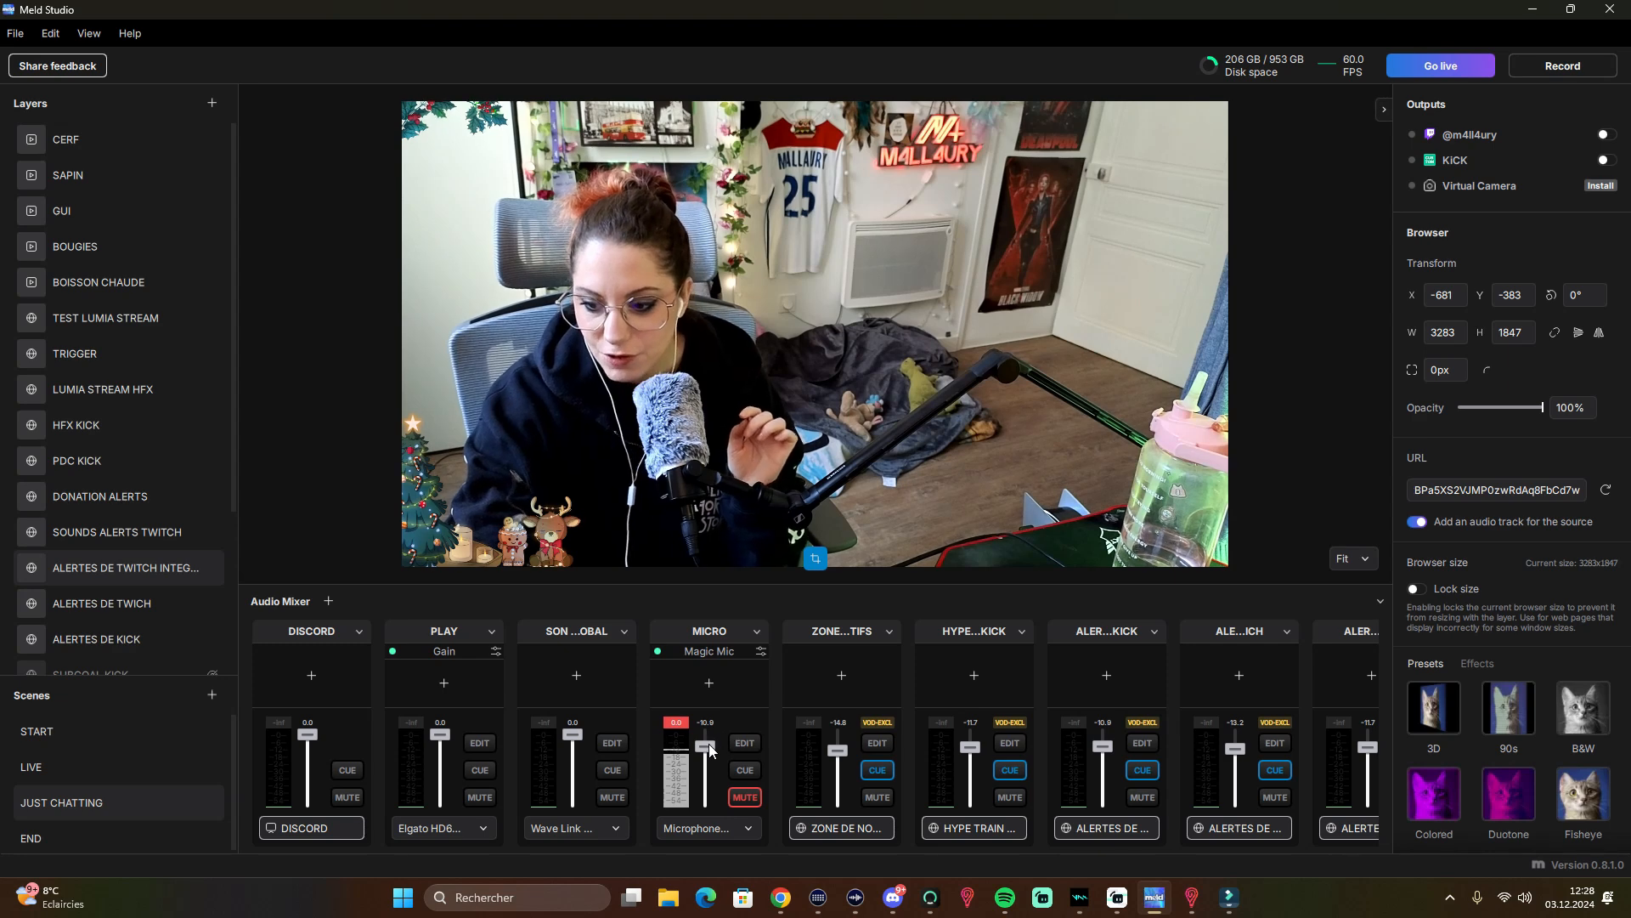
# - Lower the MICRO track's volume to -11.7 and open the ALERTES DE KICK track for editing
pyautogui.moveTo(706, 746)
pyautogui.mouseDown()
pyautogui.moveTo(711, 762)
pyautogui.moveTo(706, 747)
pyautogui.mouseUp()
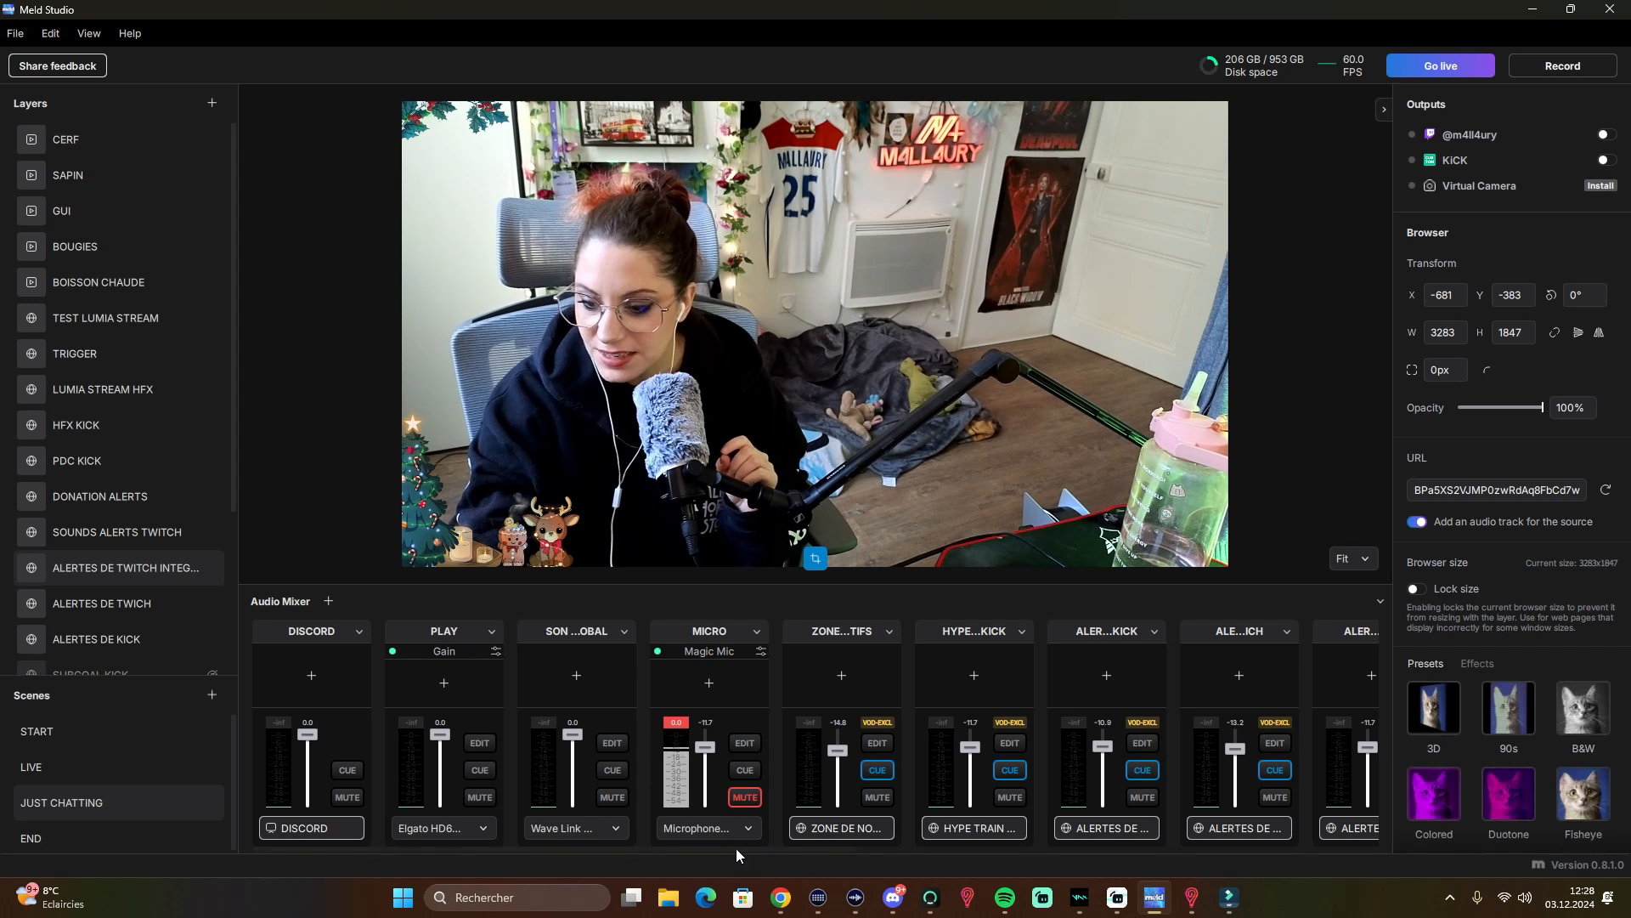
pyautogui.moveTo(736, 848); pyautogui.dragTo(875, 849)
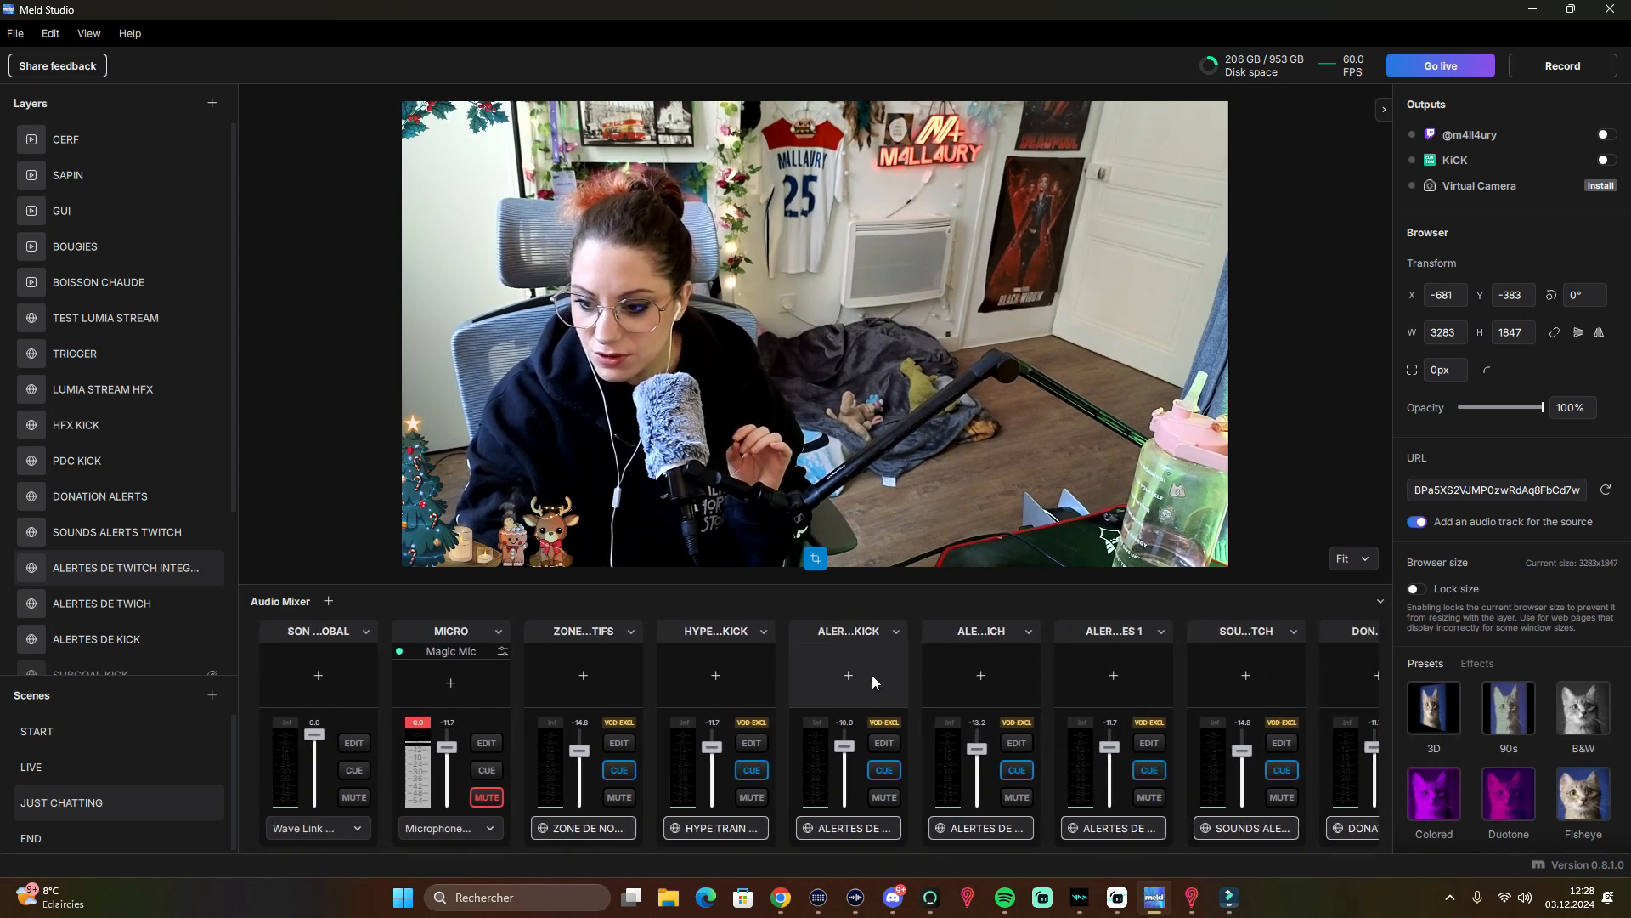
pyautogui.click(884, 742)
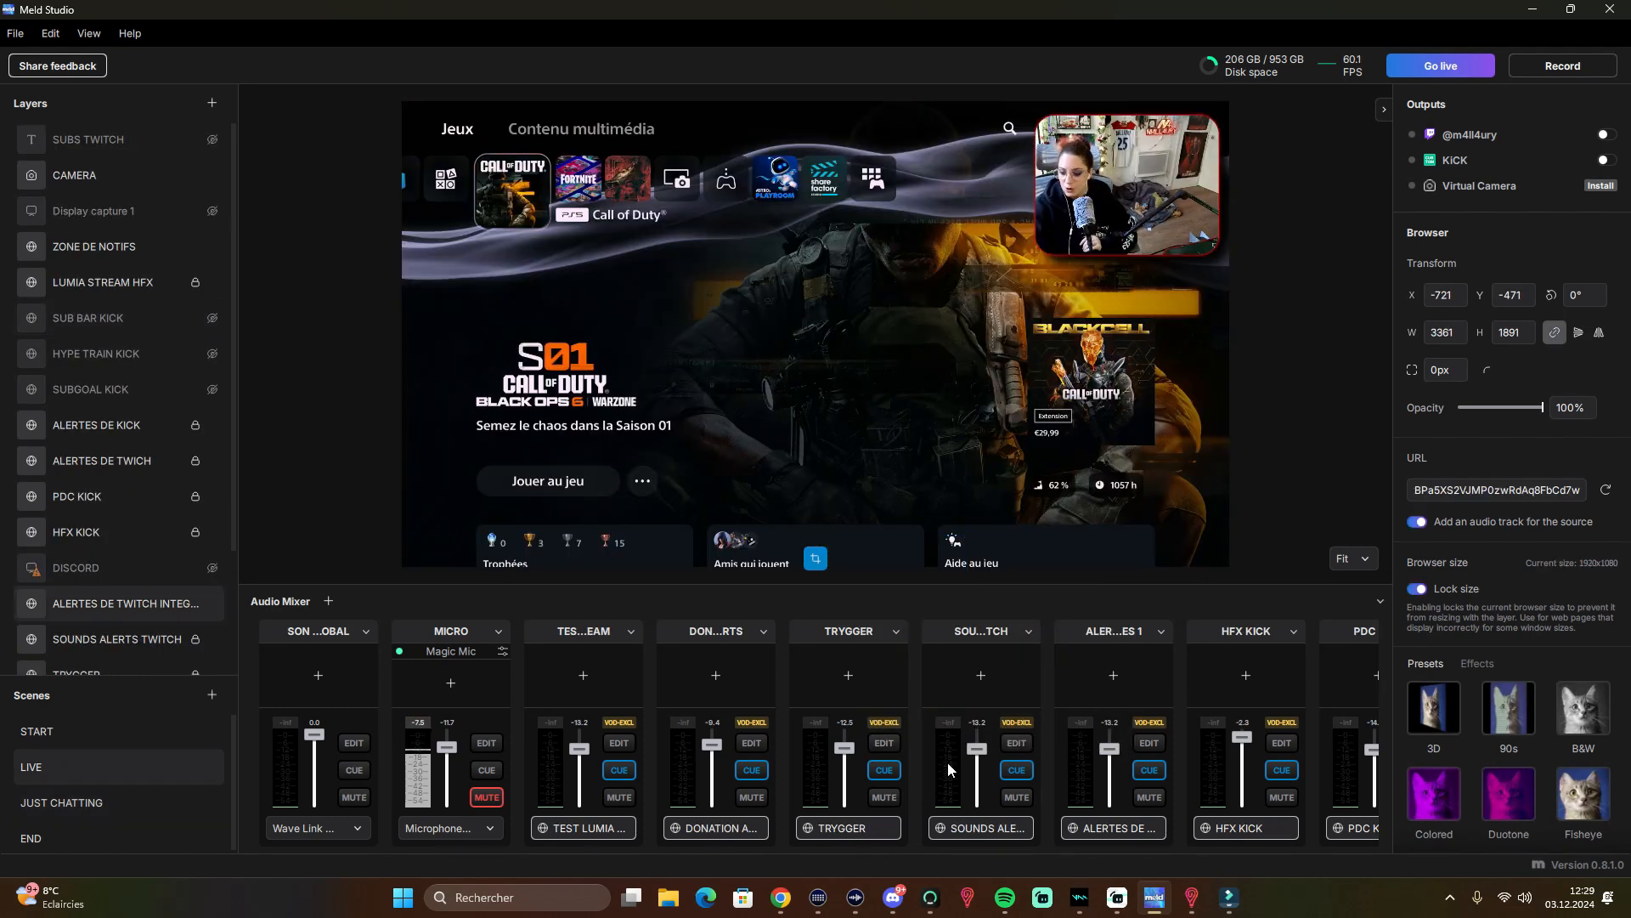
# - Switch to the Meld Studio YouTube channel in Chrome and browse its list of tutorial videos
pyautogui.click(742, 840)
pyautogui.hotkey('ctrl', 'Tab')
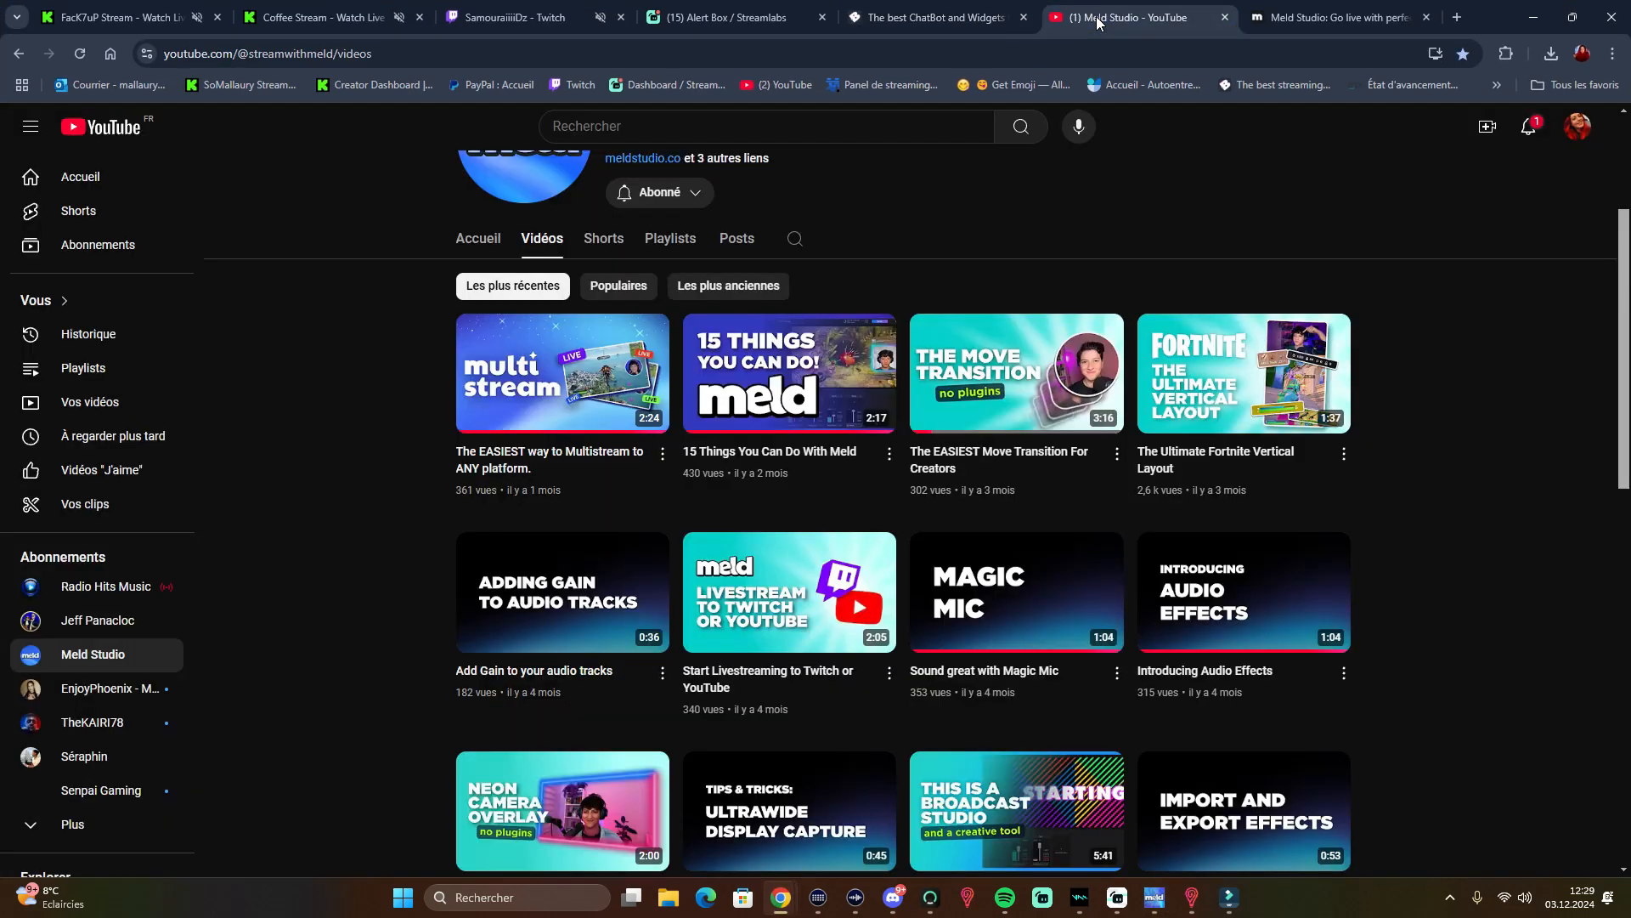
pyautogui.scroll(3, 309, 424)
pyautogui.scroll(-10, 320, 498)
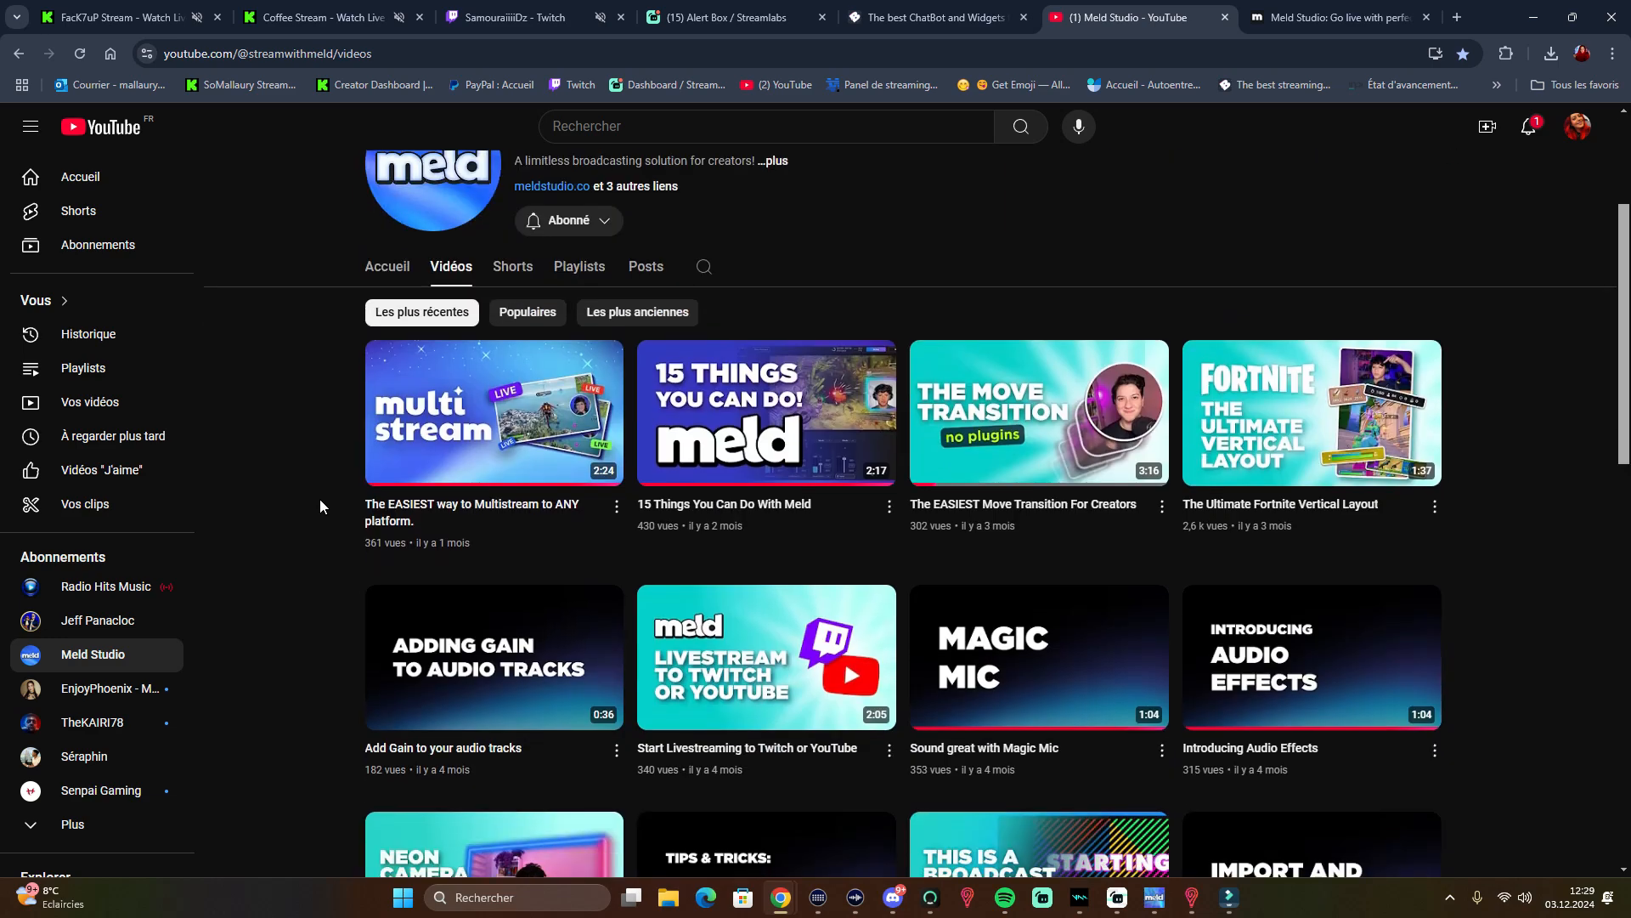
# - Look through the rest of the Meld Studio channel's video list down to its oldest tutorials and return to the channel header
pyautogui.scroll(-9, 318, 500)
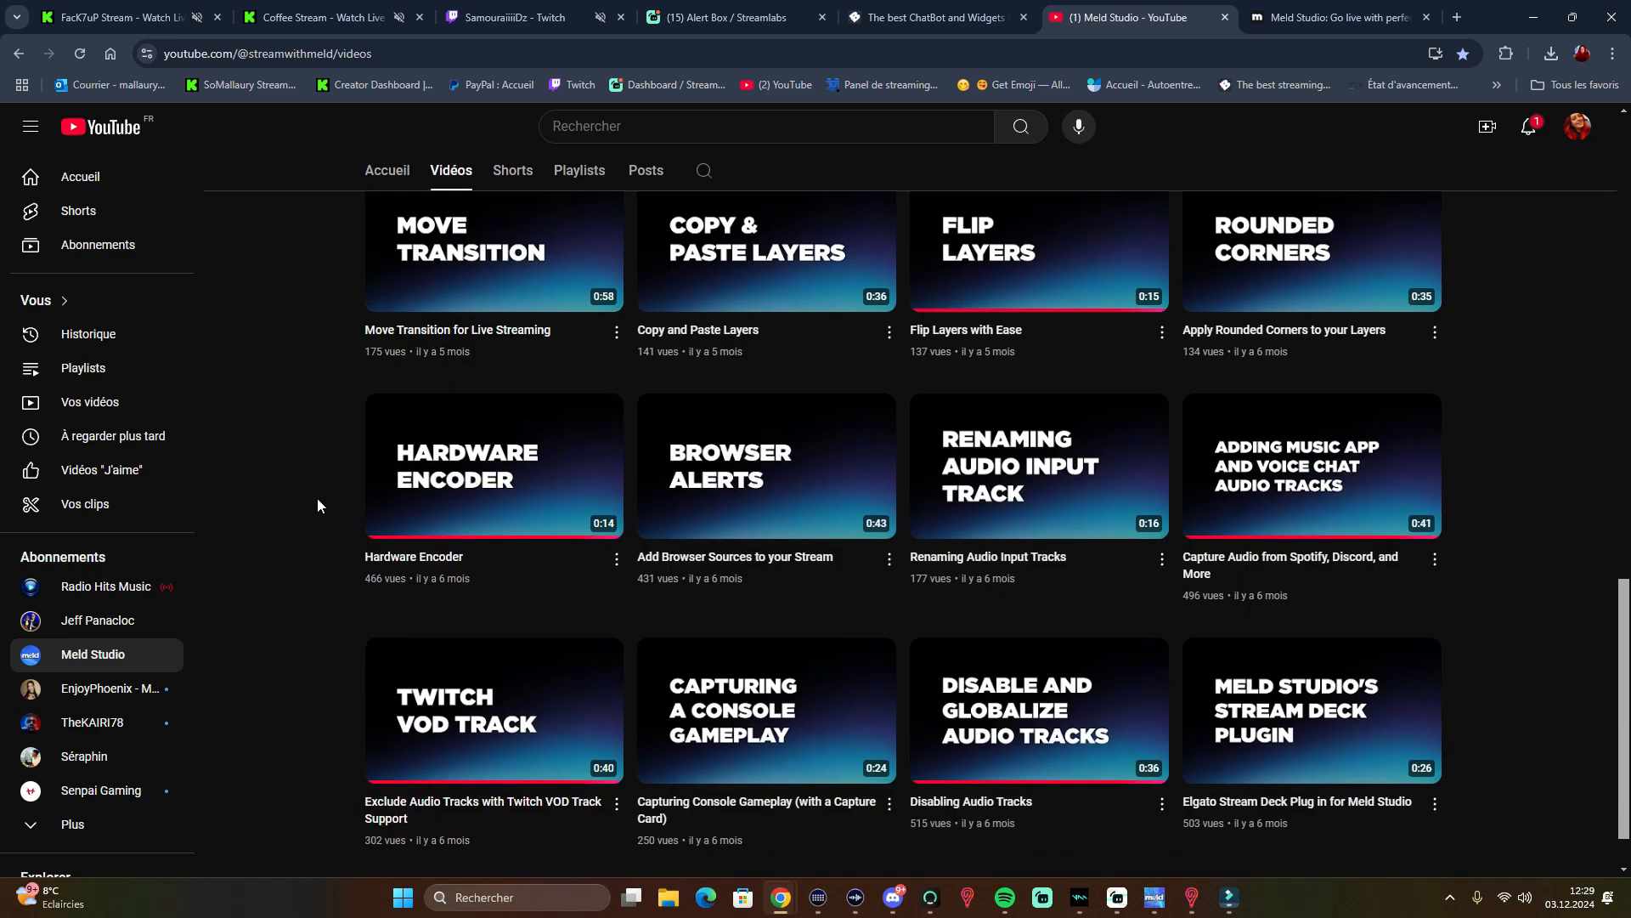
pyautogui.scroll(-6, 318, 505)
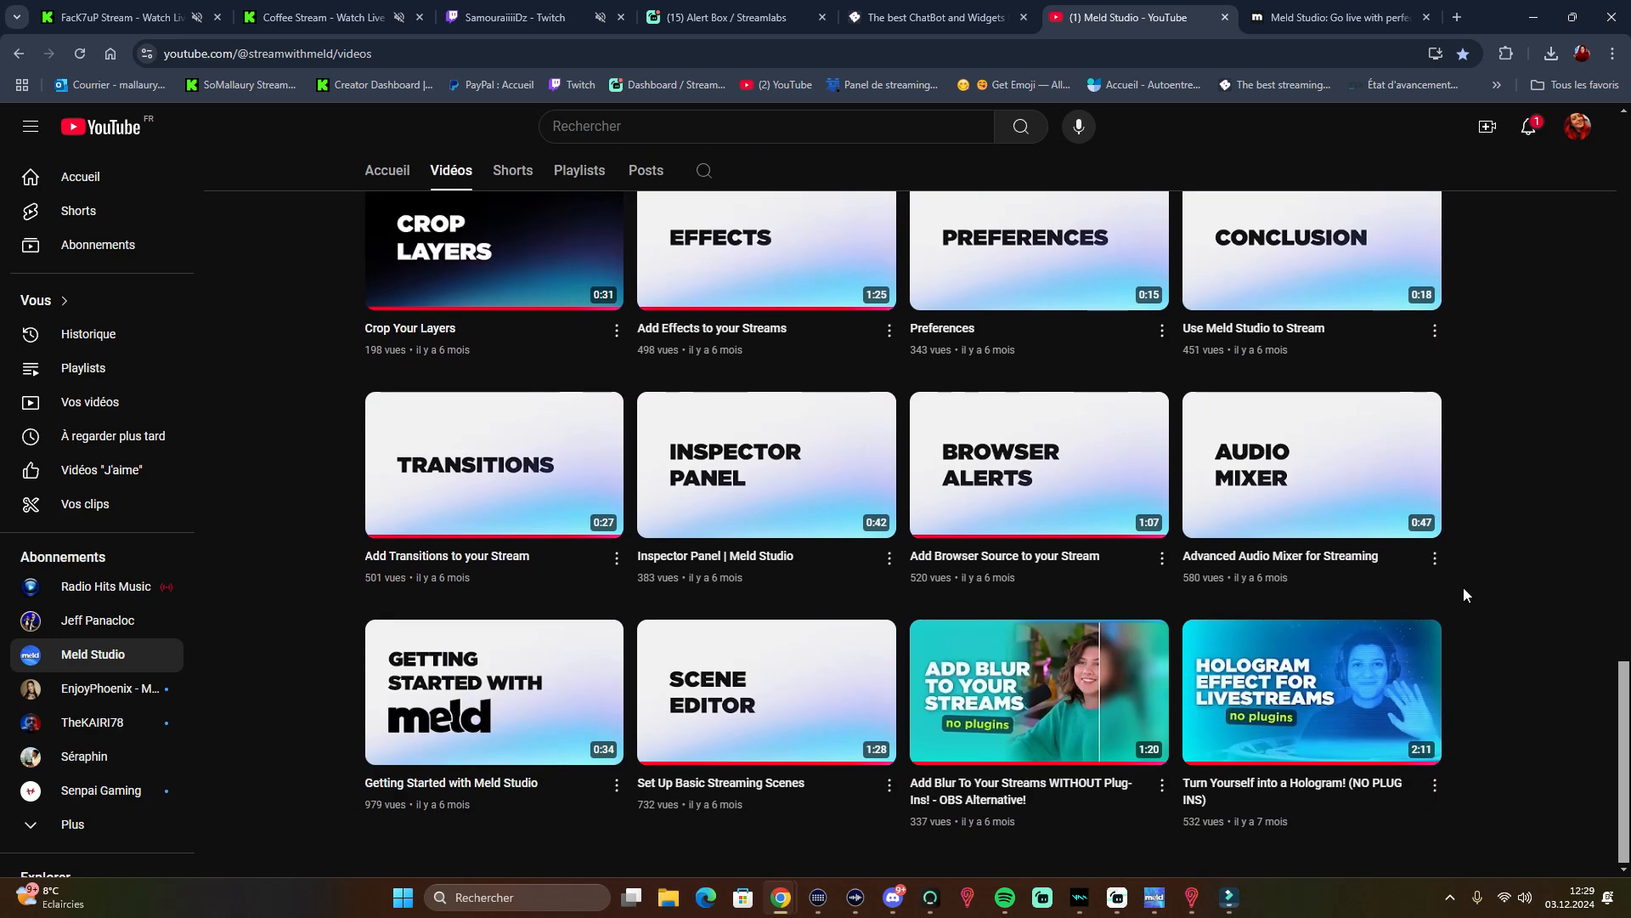
pyautogui.moveTo(1626, 711); pyautogui.dragTo(1602, 287)
pyautogui.scroll(5, 1216, 381)
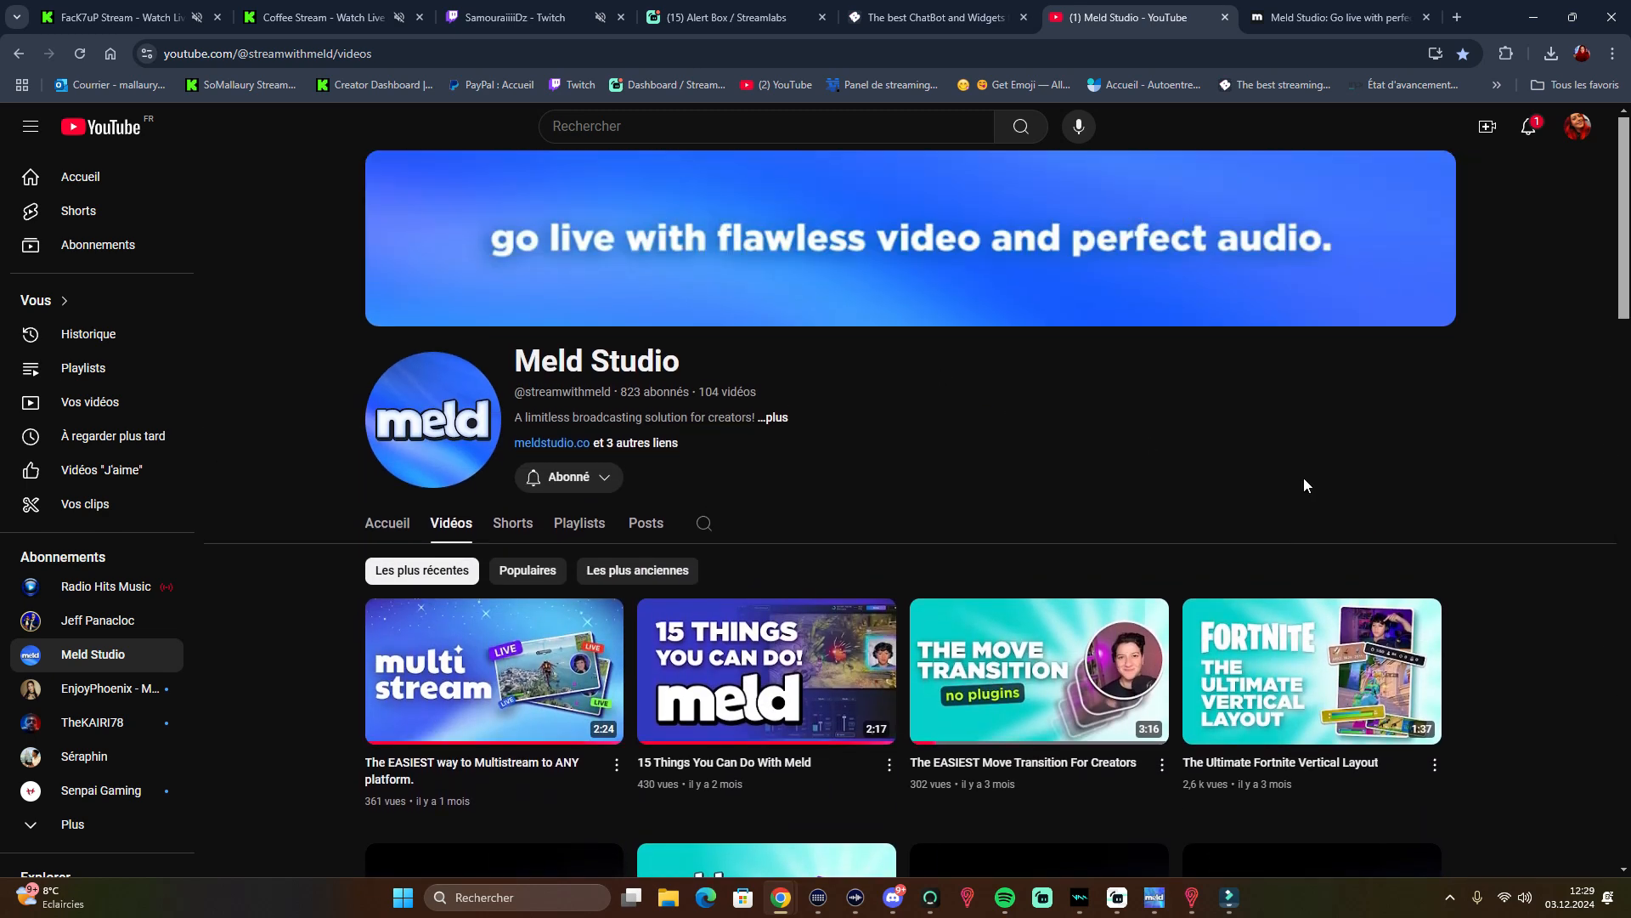
# - Open the meldstudio.co website and review its interface preview, multistream outputs, Move Transition and shape feature sections
pyautogui.click(1312, 14)
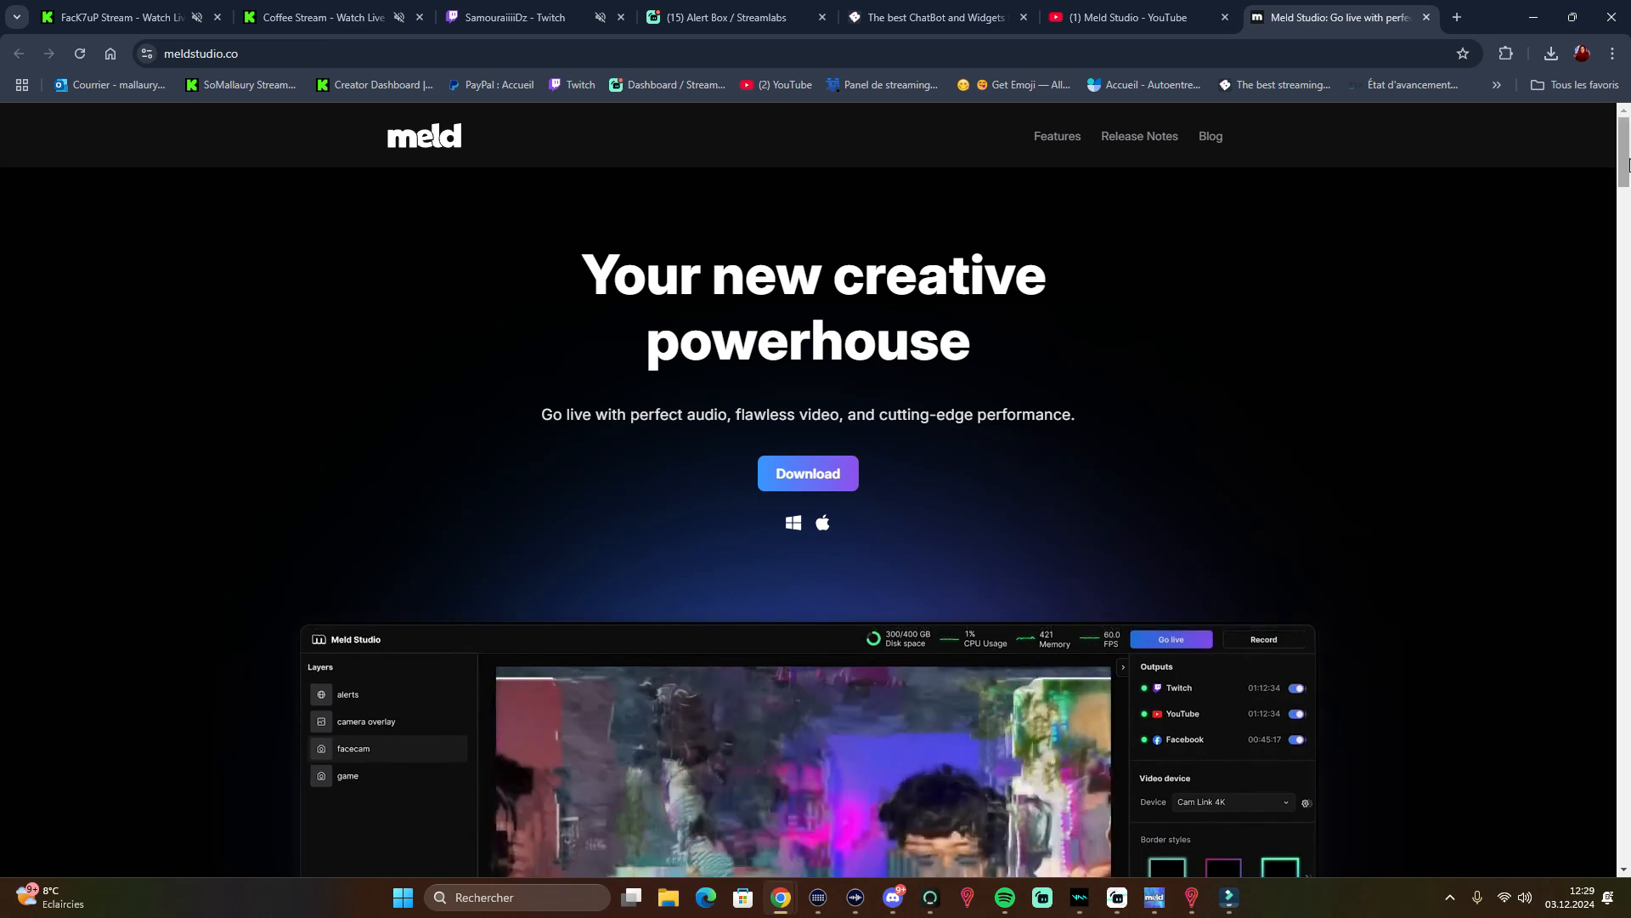
pyautogui.moveTo(1623, 163); pyautogui.dragTo(1623, 197)
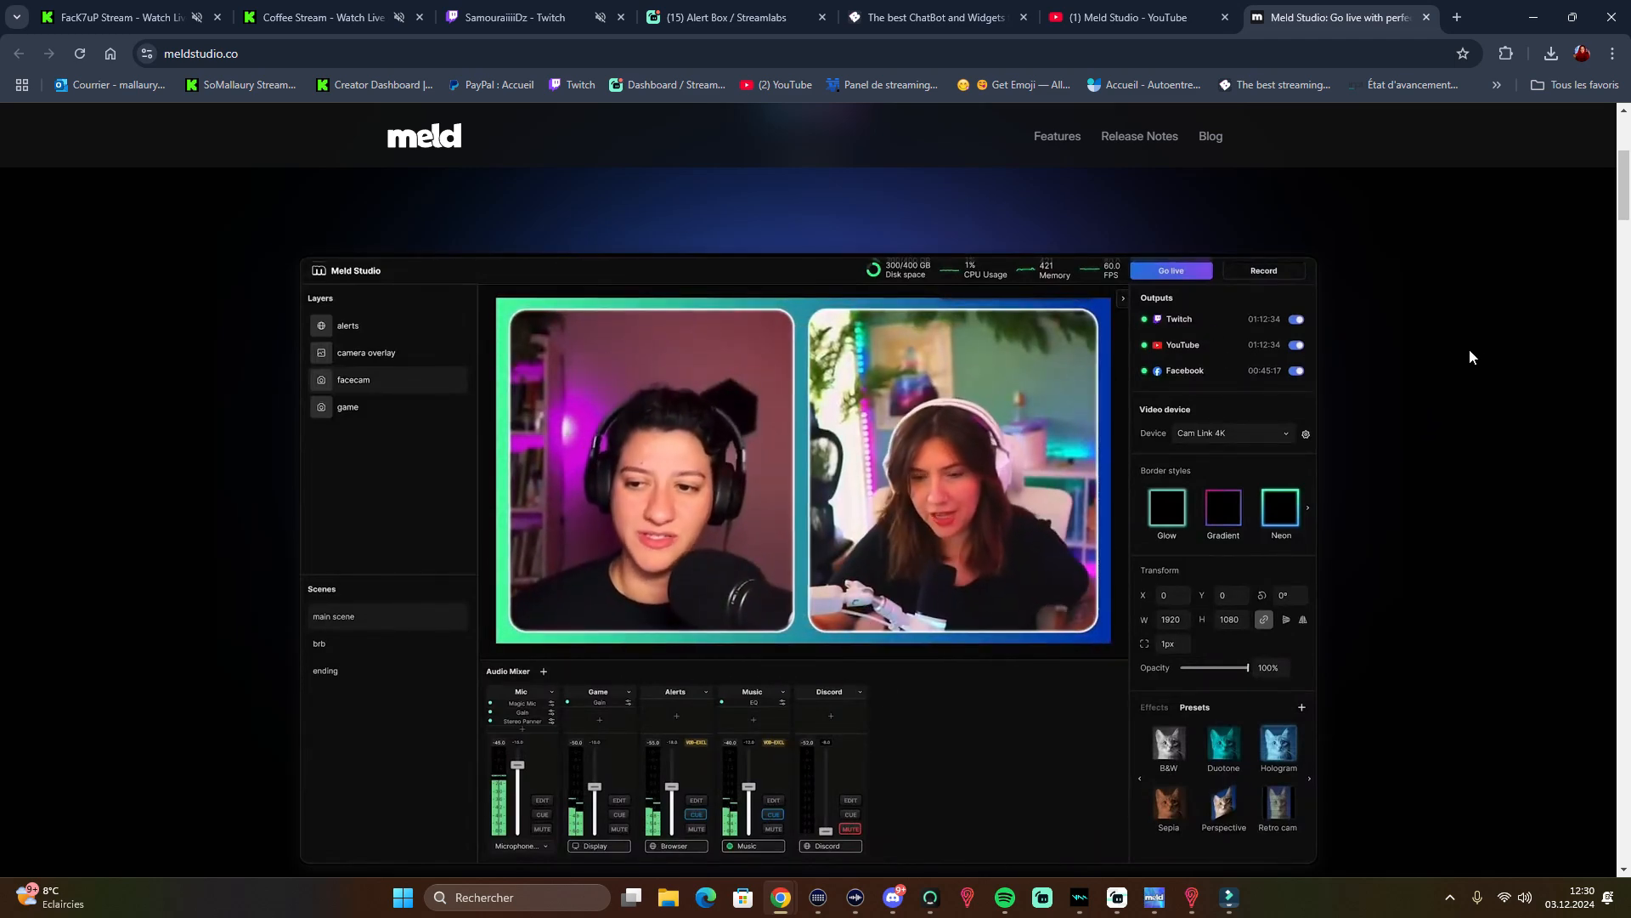
pyautogui.scroll(-1, 1470, 349)
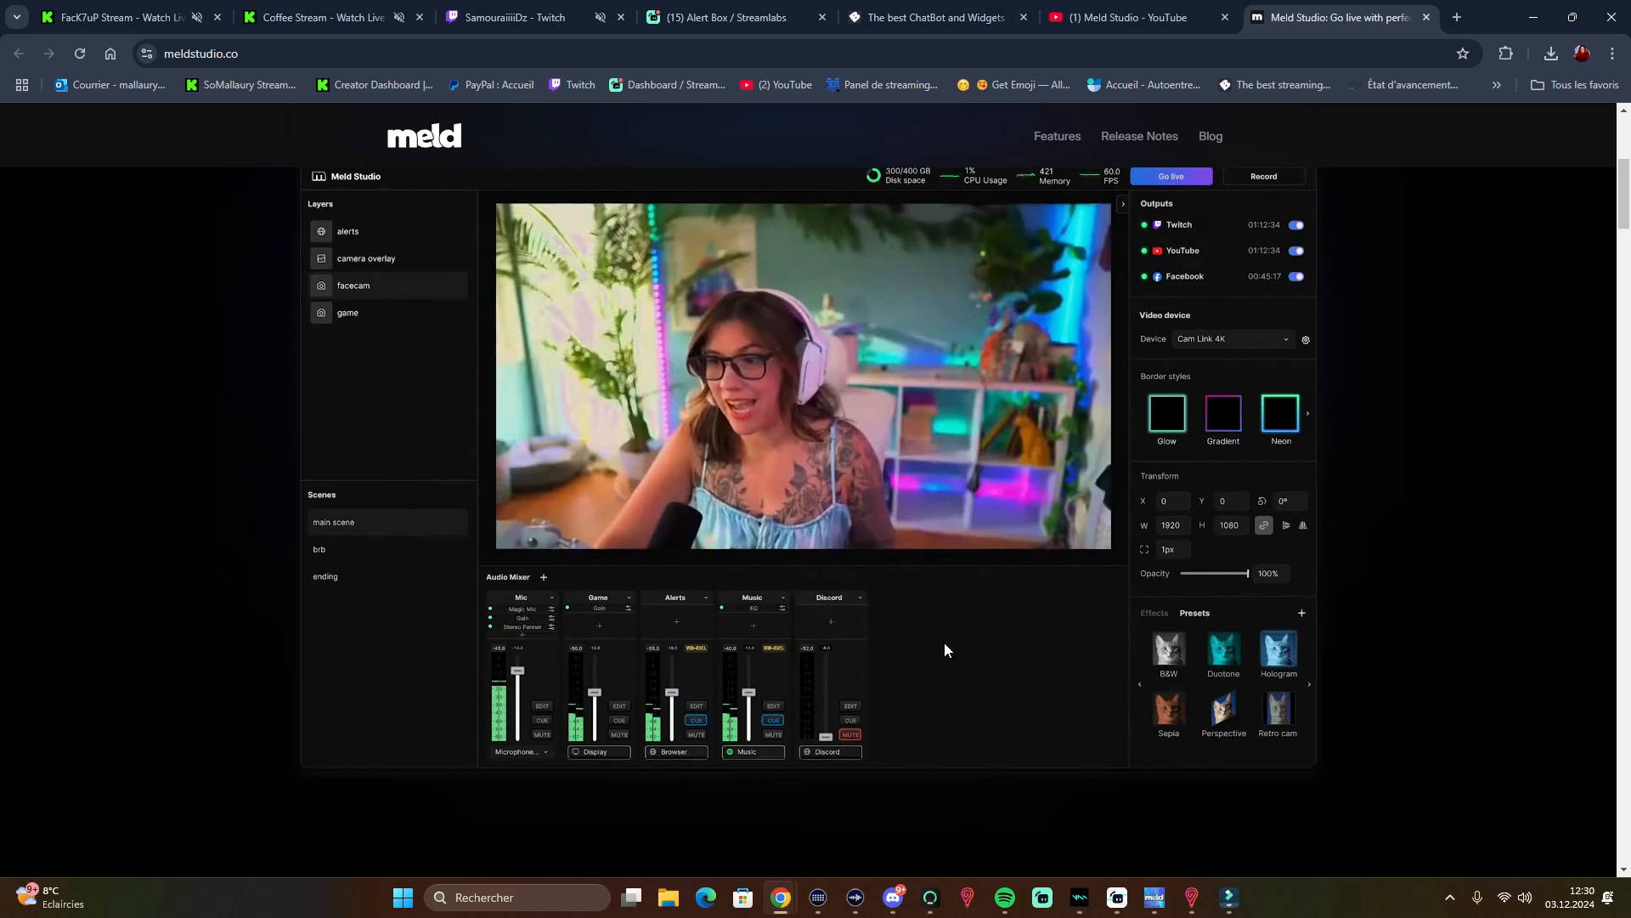
pyautogui.moveTo(1624, 202); pyautogui.dragTo(1612, 320)
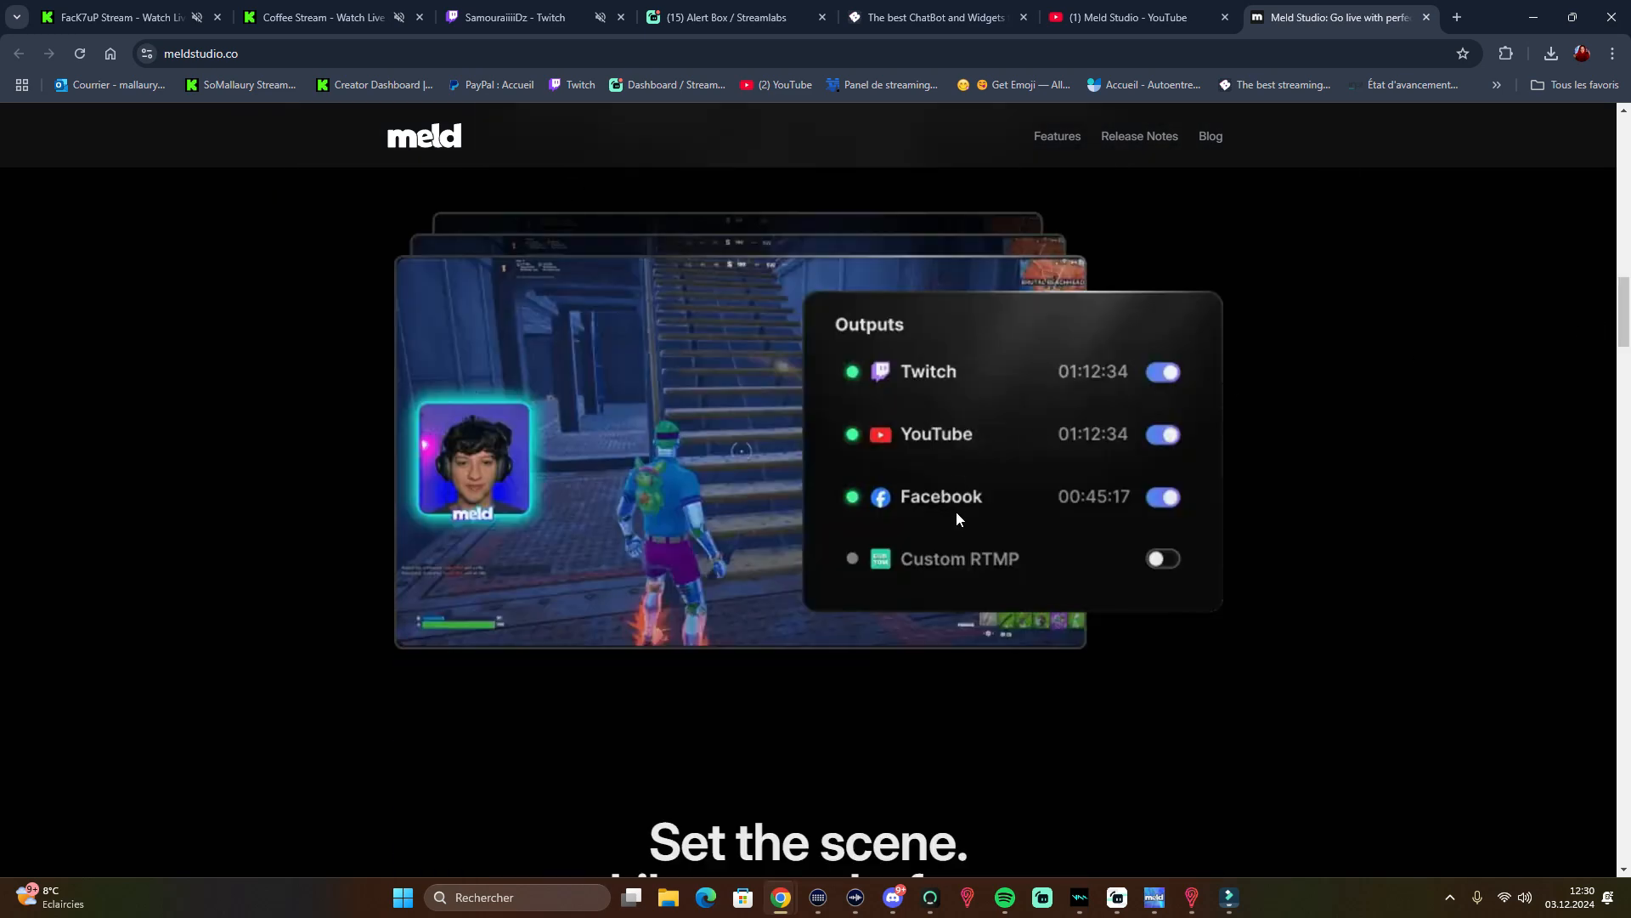
pyautogui.moveTo(1627, 318); pyautogui.dragTo(1622, 390)
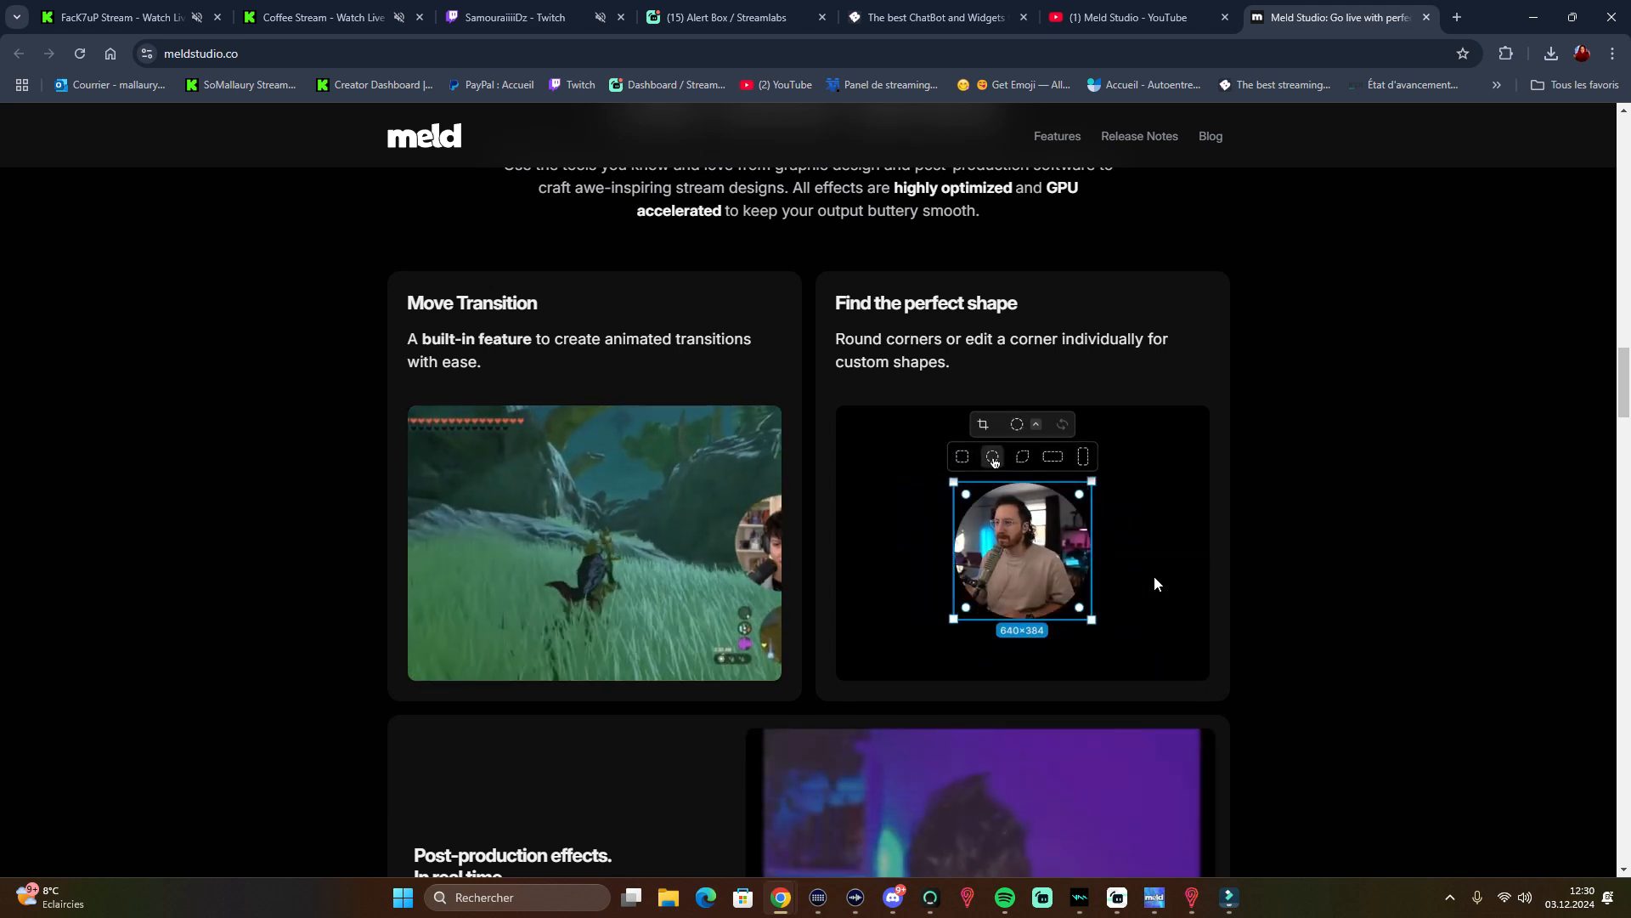
# - Review the website's audio features, including Built-in Audio Effects, Twitch VOD Track, Audio Monitoring and Advanced Audio Capture
pyautogui.scroll(-10, 1154, 583)
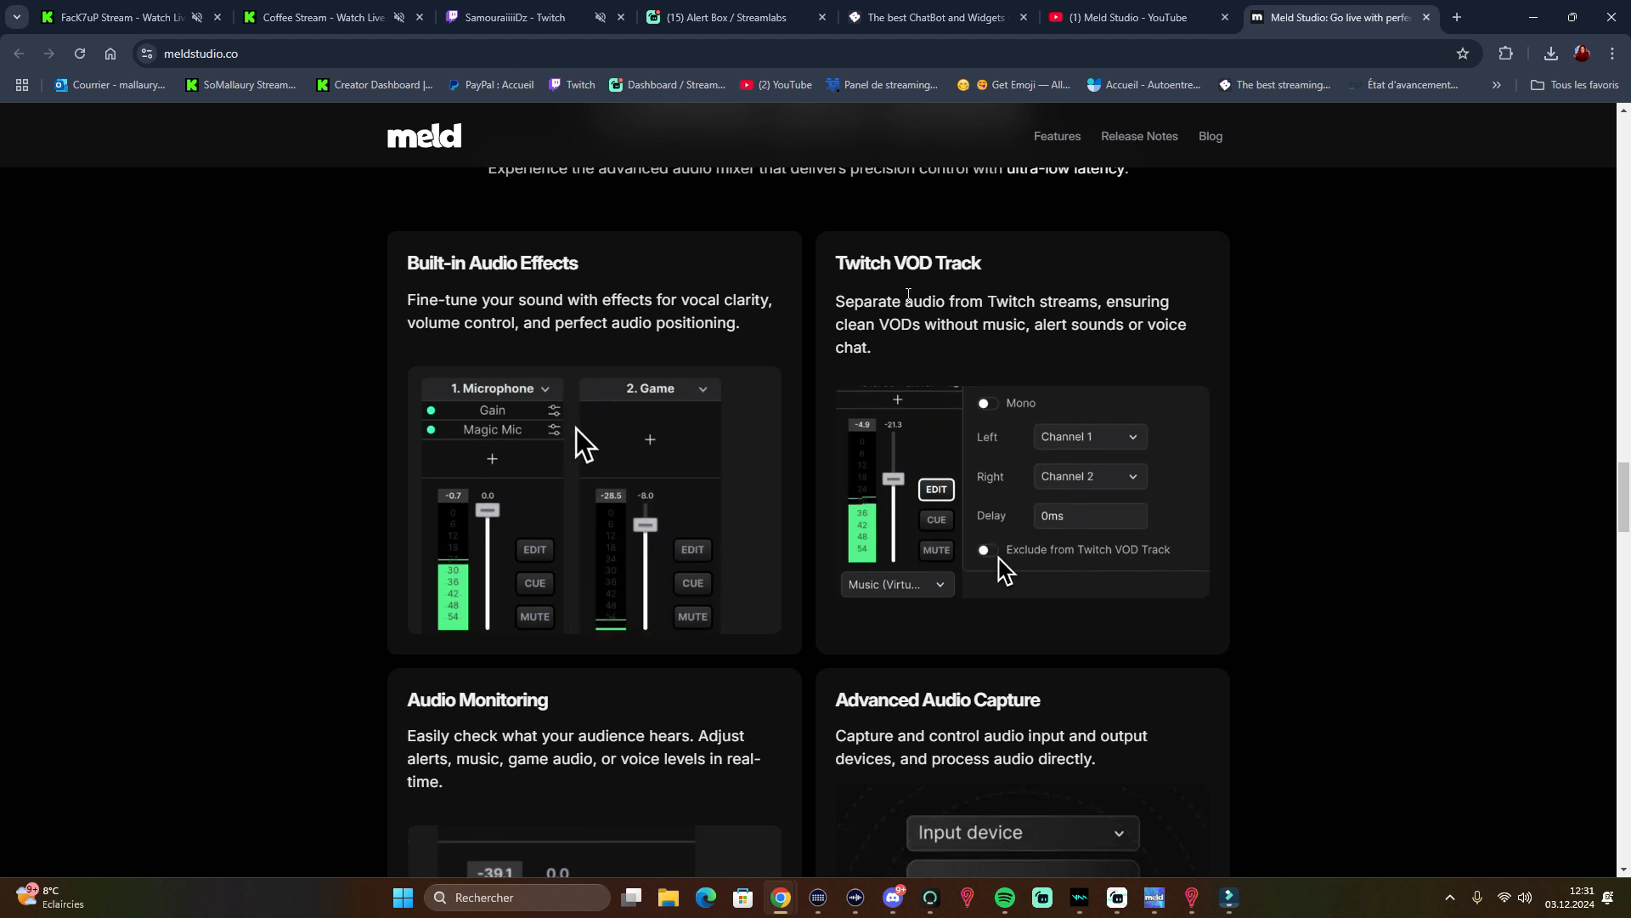
pyautogui.moveTo(835, 263); pyautogui.dragTo(973, 265)
pyautogui.click(973, 266)
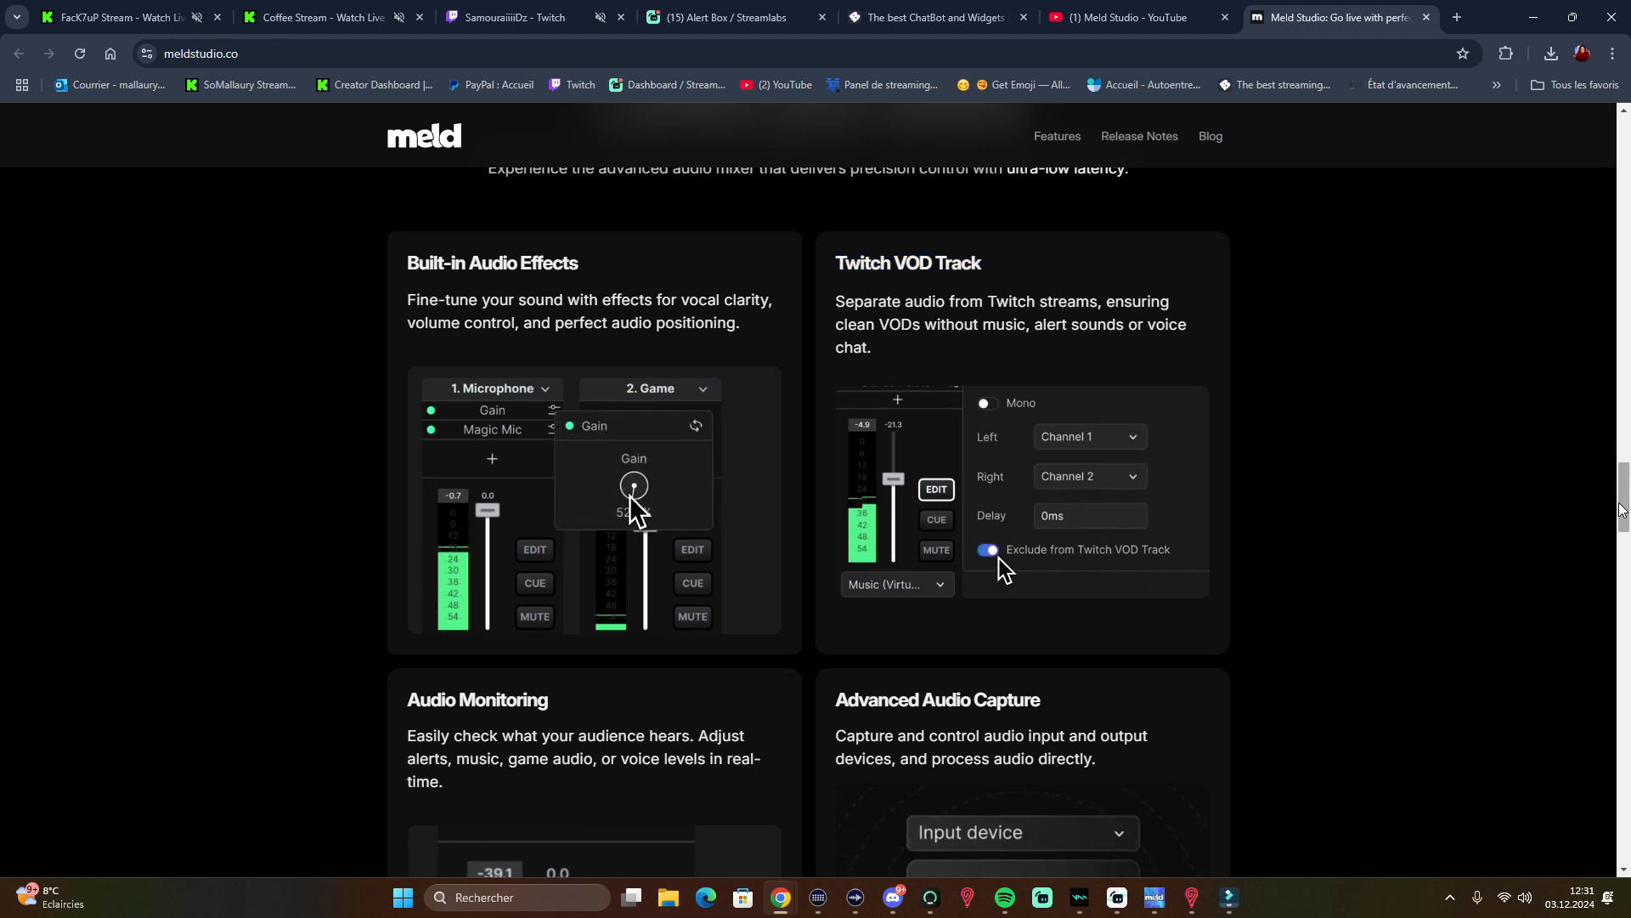
pyautogui.moveTo(1621, 487); pyautogui.dragTo(1621, 522)
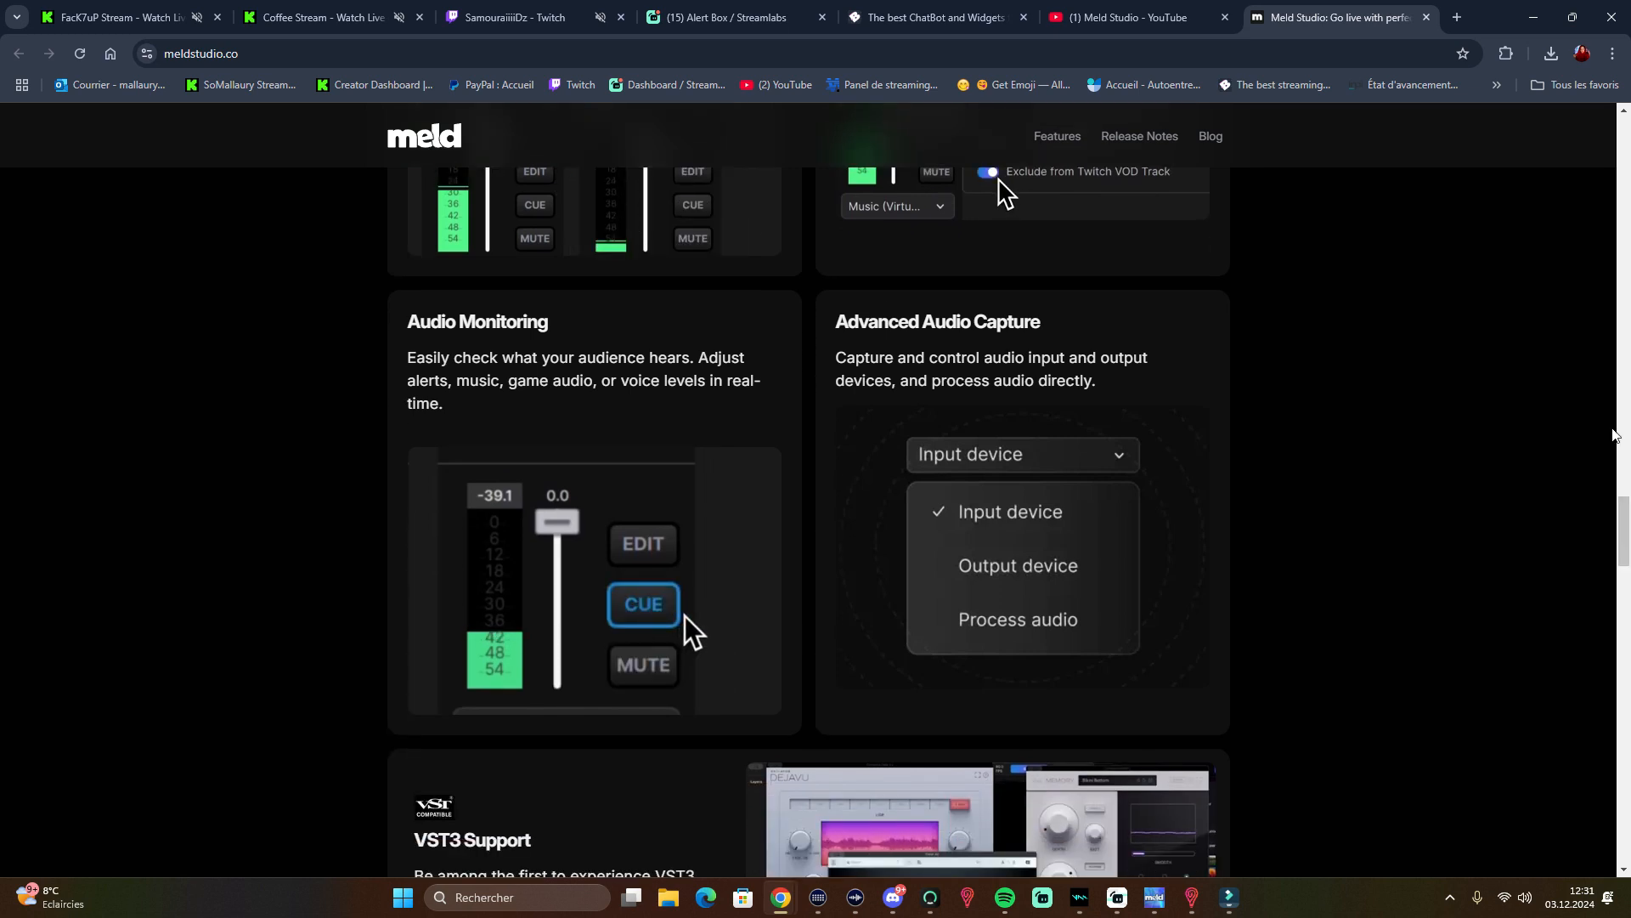
# - Switch to Meld Studio to look over the LIVE scene's layers, and return to the meldstudio.co page in Chrome
pyautogui.click(1154, 897)
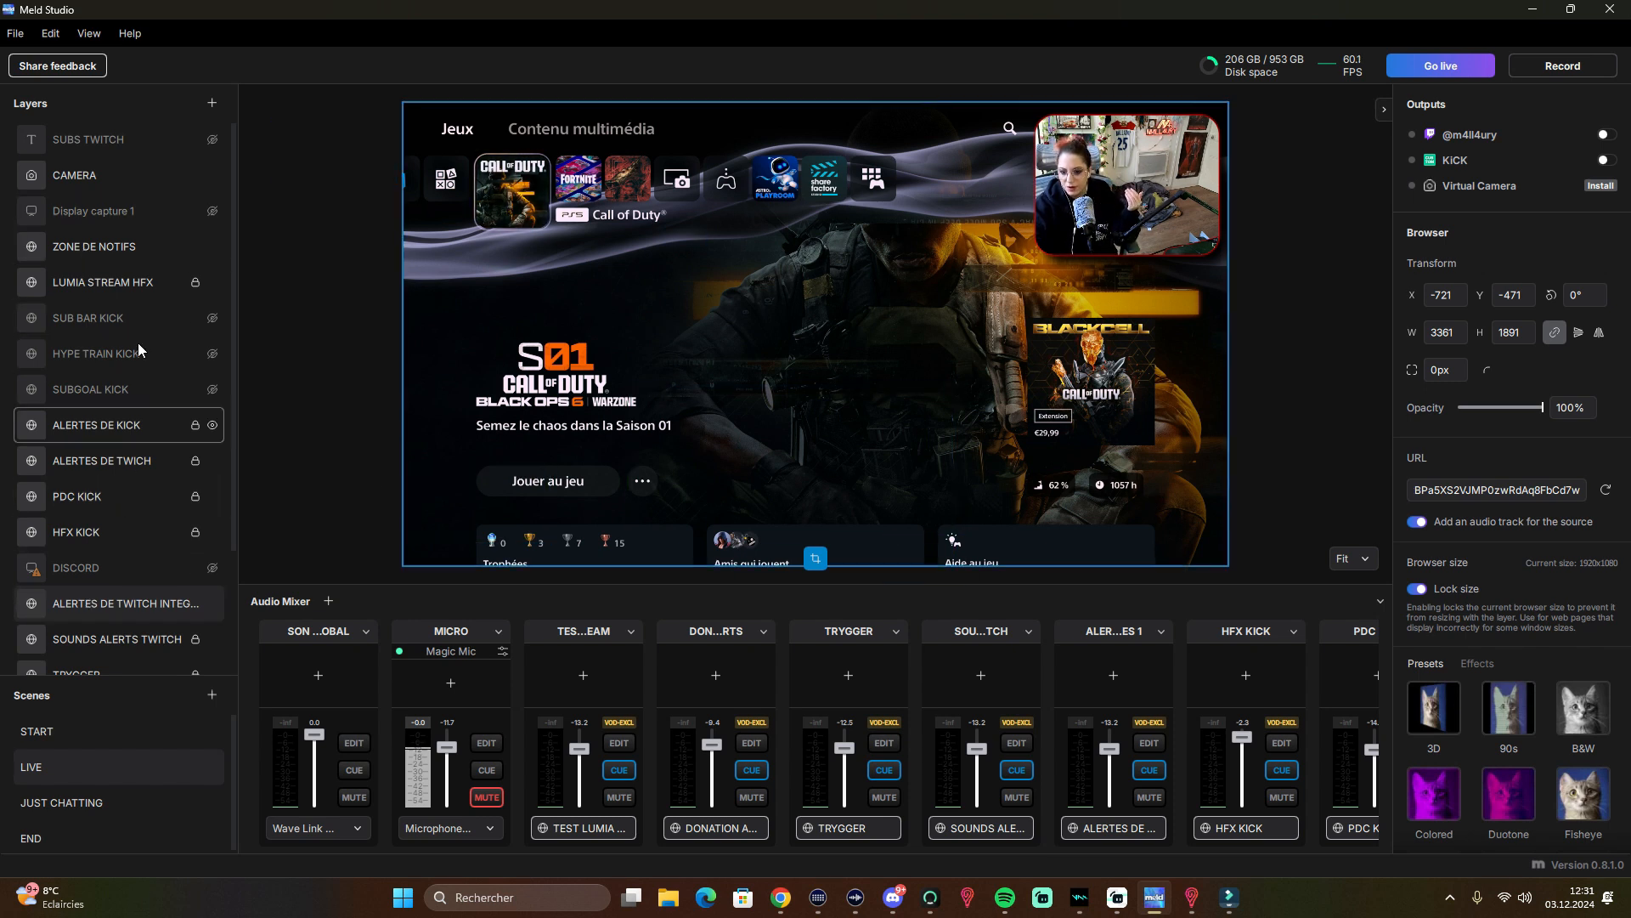
pyautogui.click(117, 162)
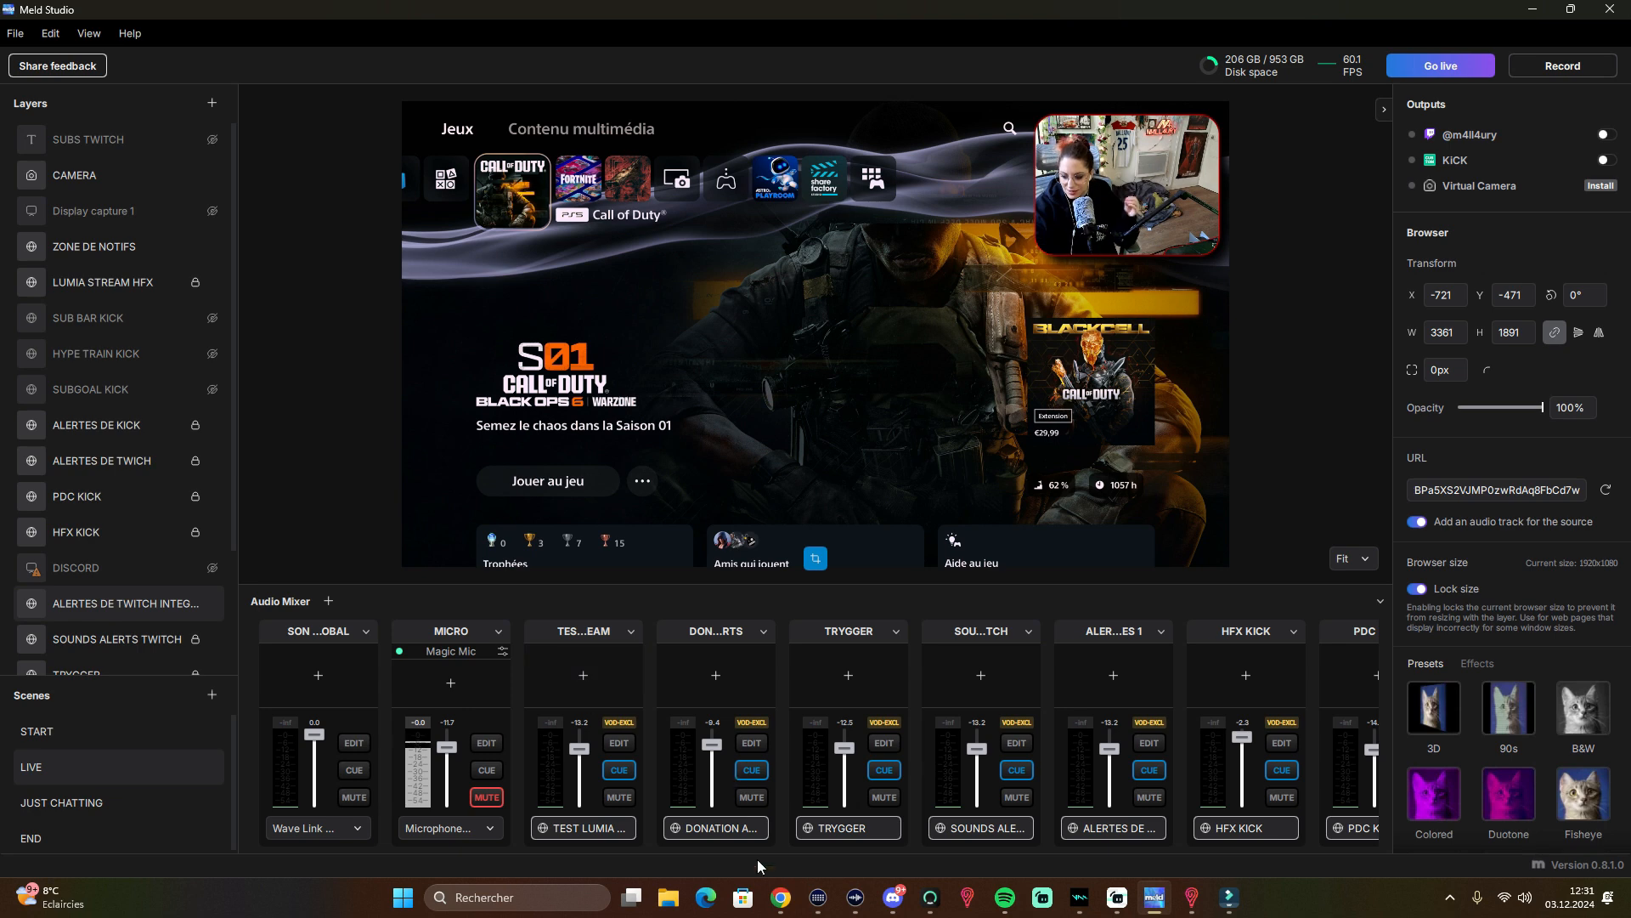
pyautogui.moveTo(782, 900)
pyautogui.click(731, 811)
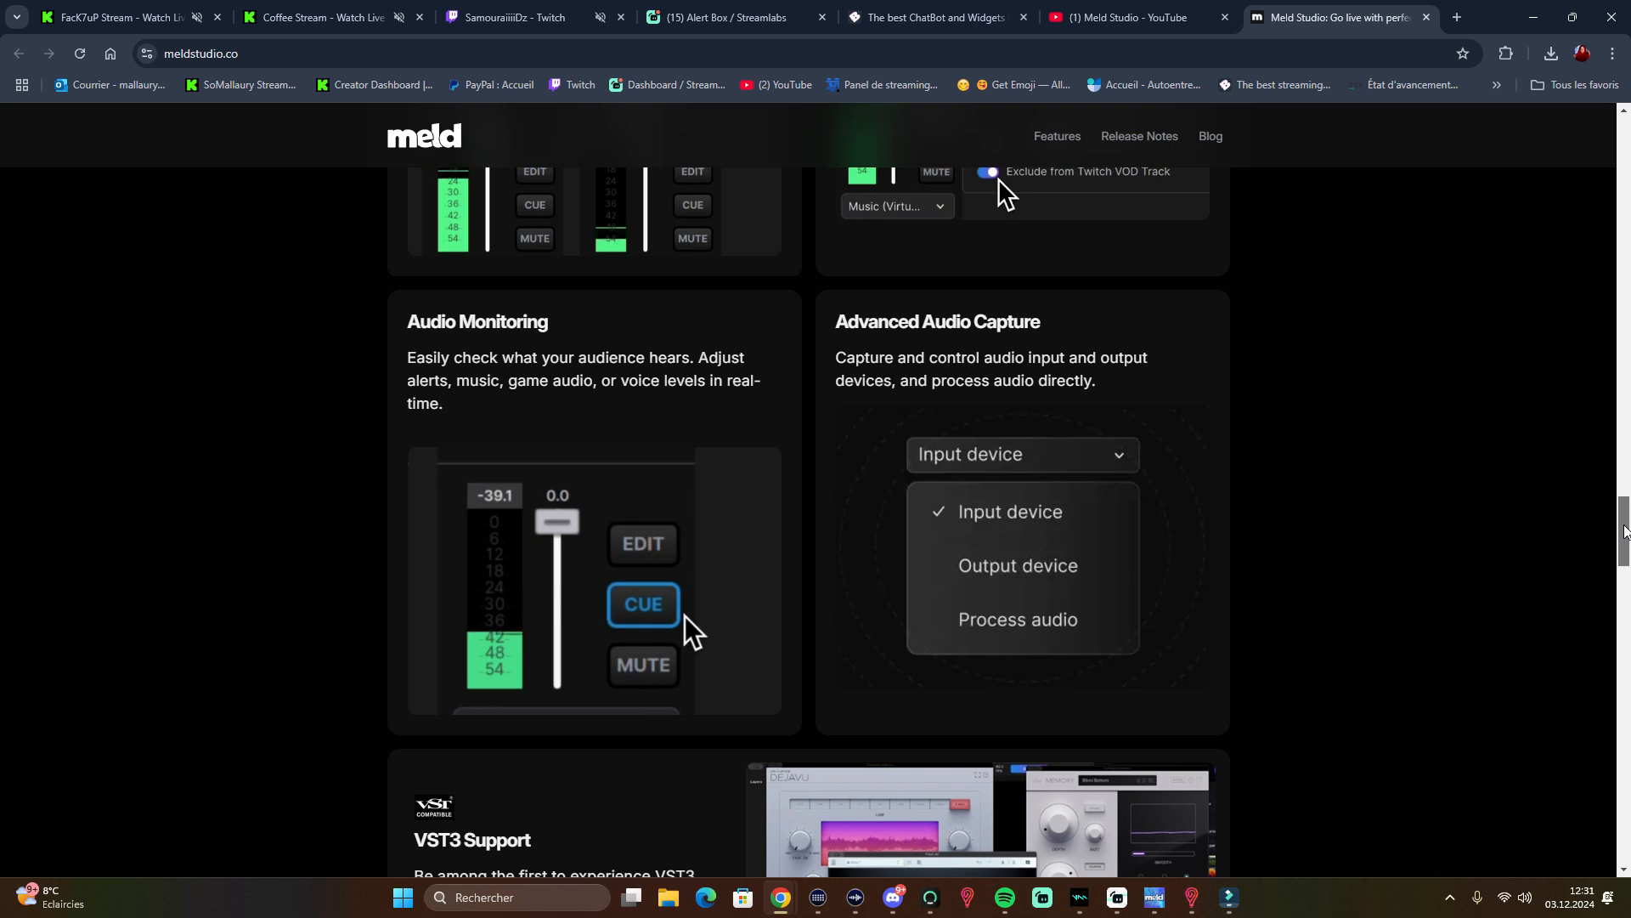
# - Examine the VST3 Support section and the download platforms on the Meld website, and switch back to Meld Studio
pyautogui.scroll(-1, 1625, 531)
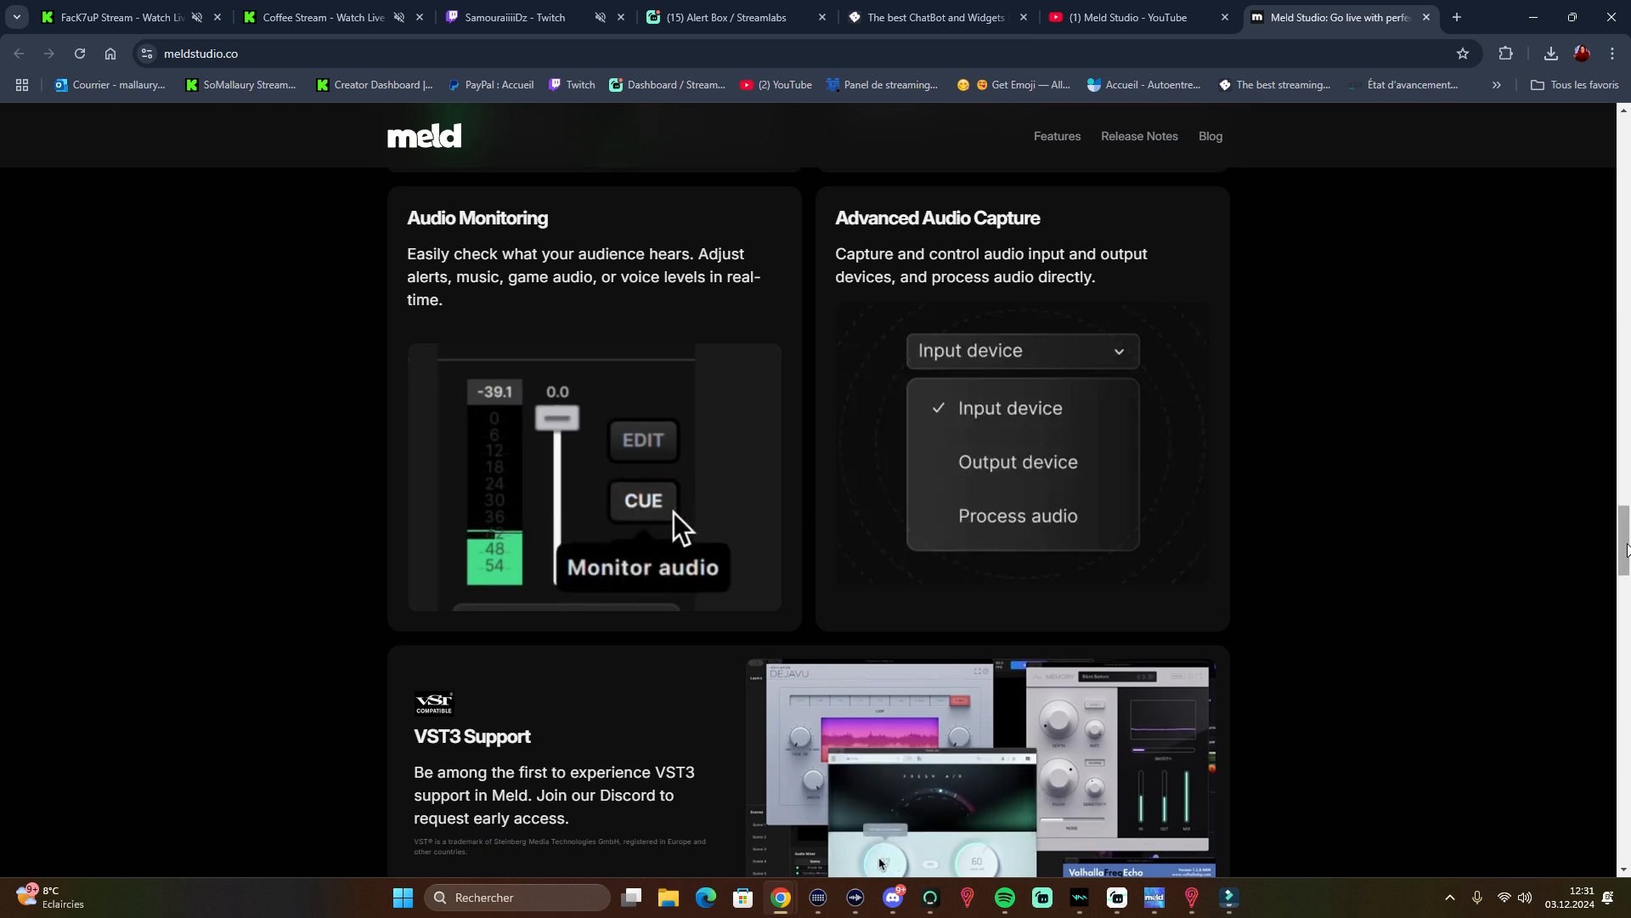
pyautogui.scroll(-1, 1625, 535)
pyautogui.scroll(-3, 1626, 536)
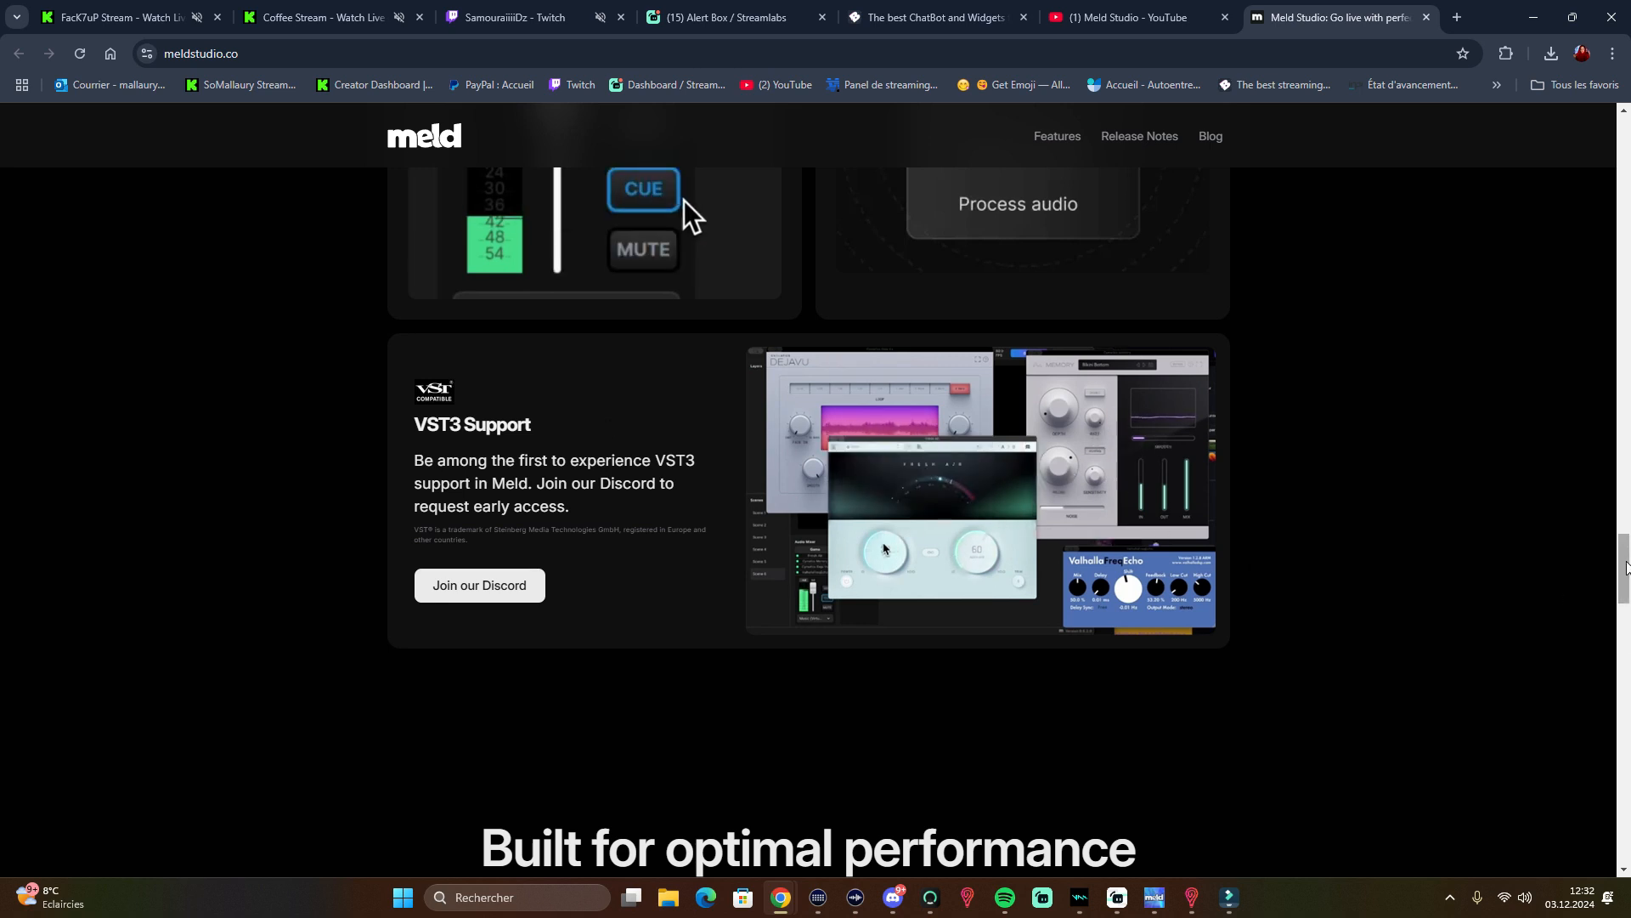
pyautogui.press('Home')
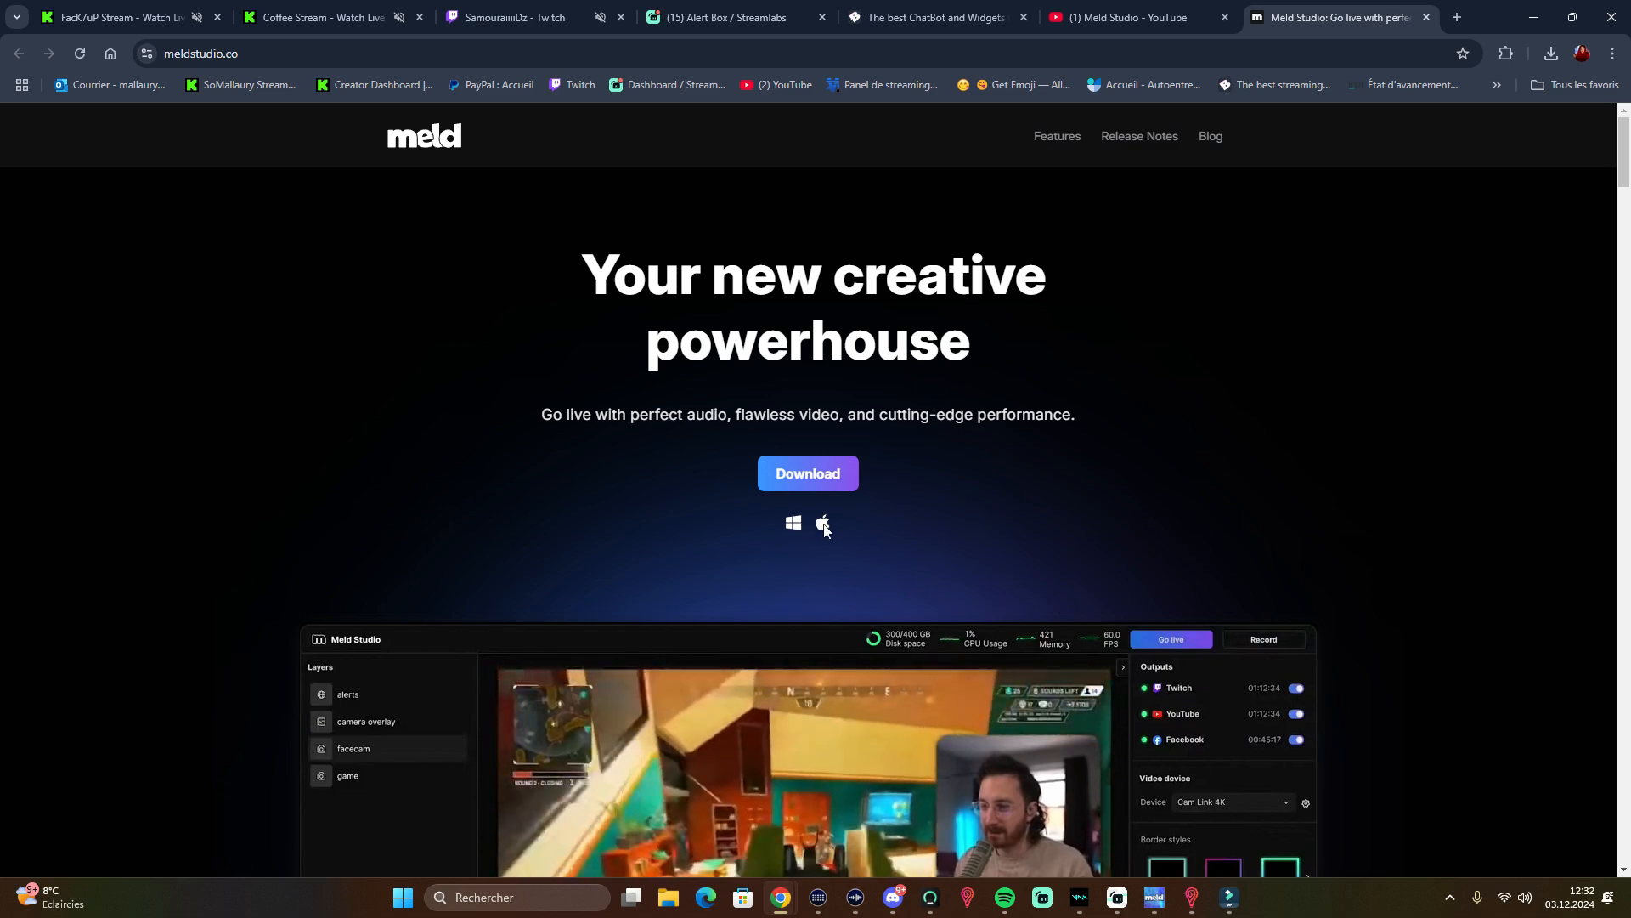
pyautogui.hotkey('alt', 'Tab')
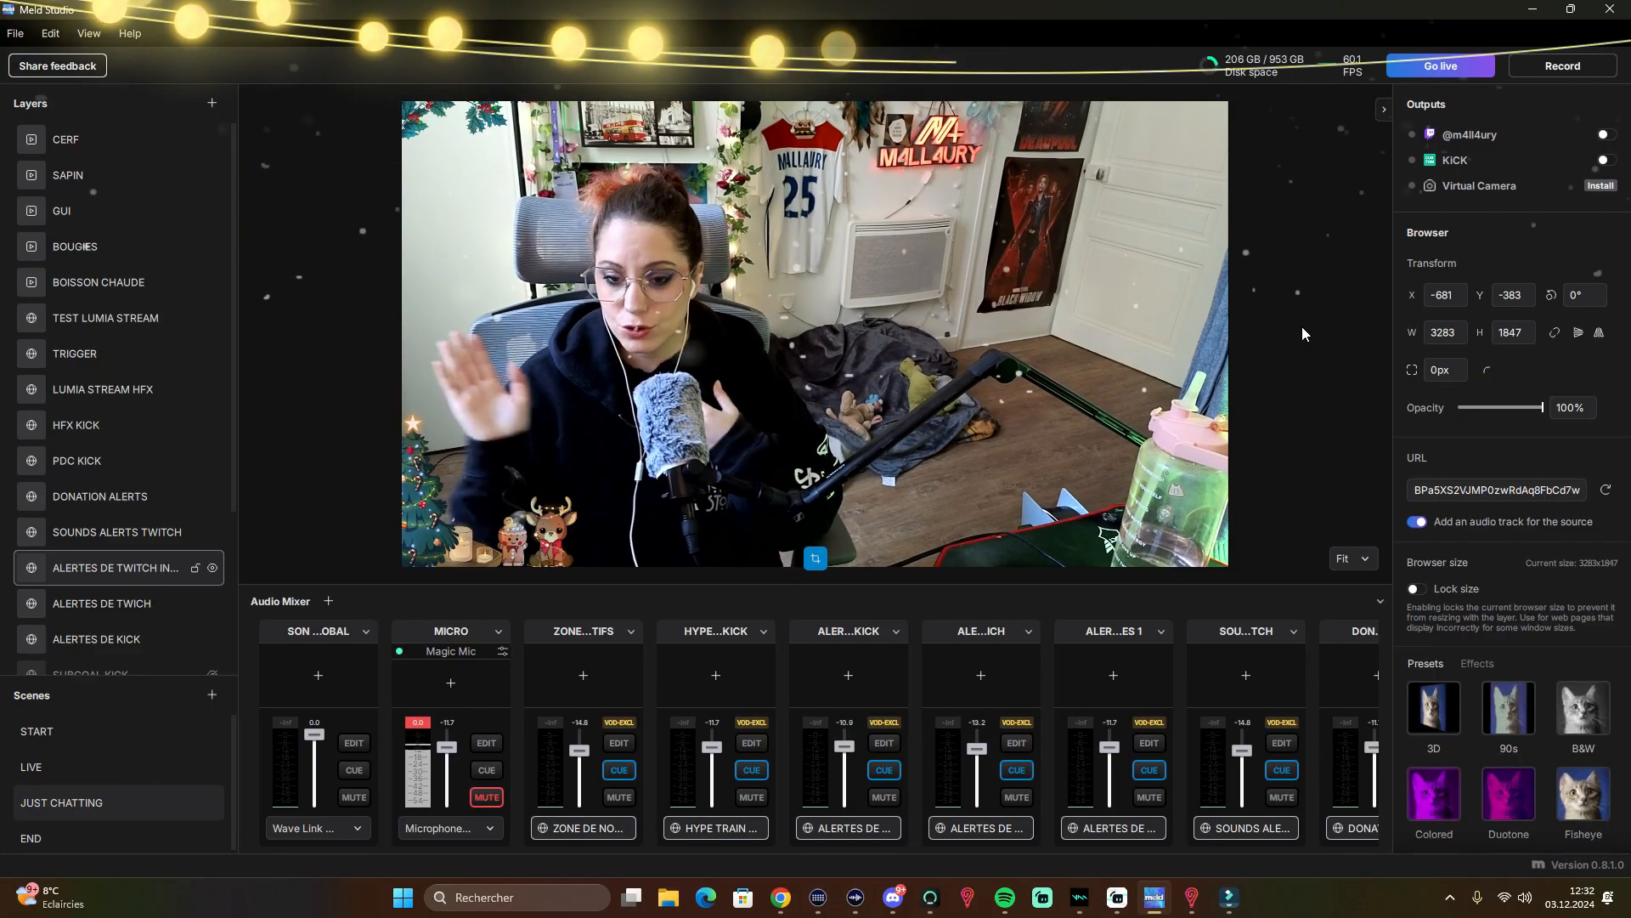